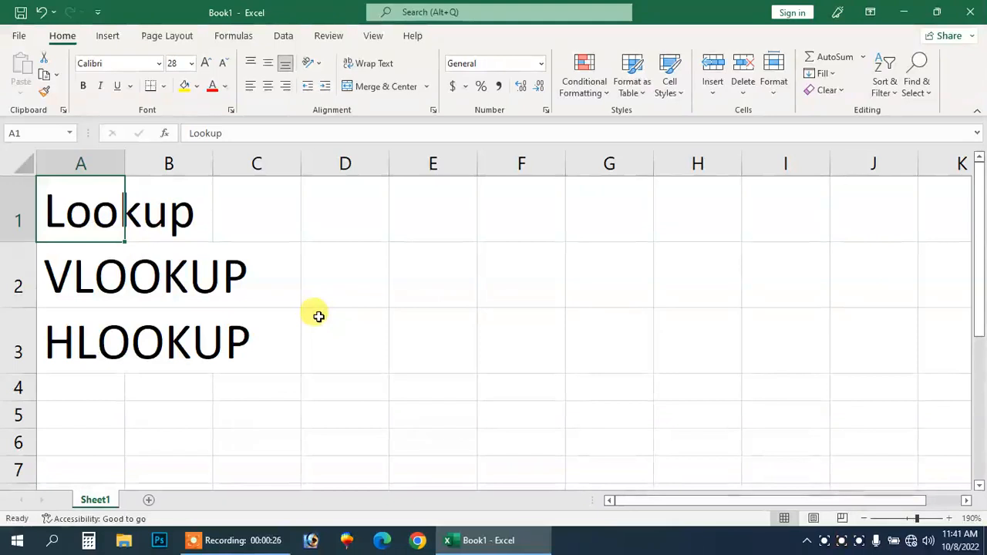
left_click(234, 287)
left_click(167, 342)
left_click(146, 277)
left_click(105, 348)
left_click(92, 253)
left_click(83, 219)
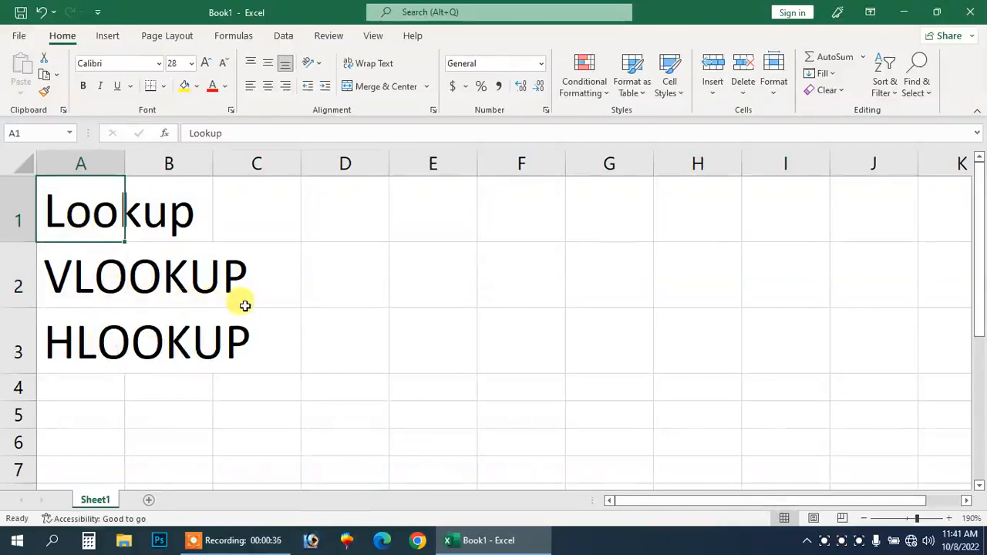
key("shift+Down")
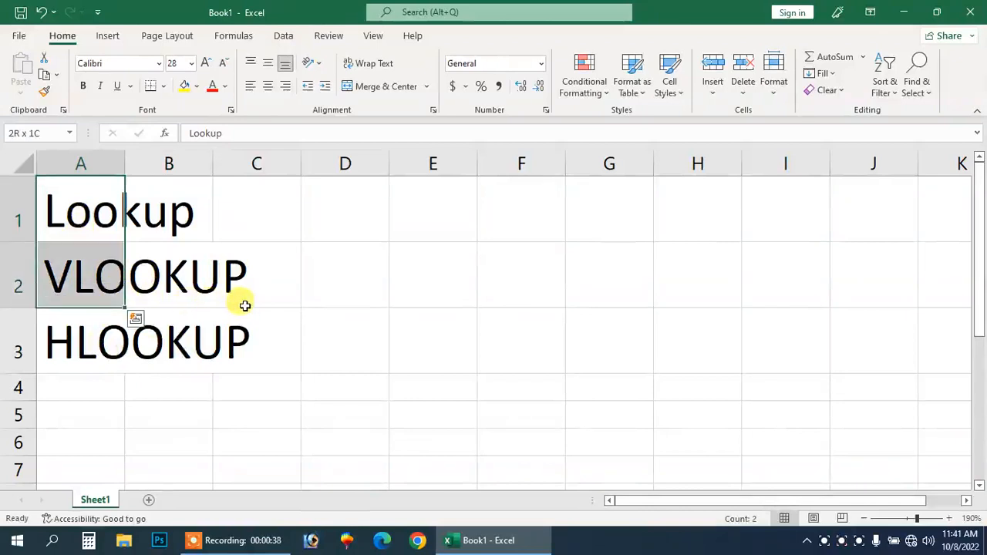
Add a new worksheet to the workbook and enlarge its view to 190%.
left_click(153, 500)
left_click(949, 518)
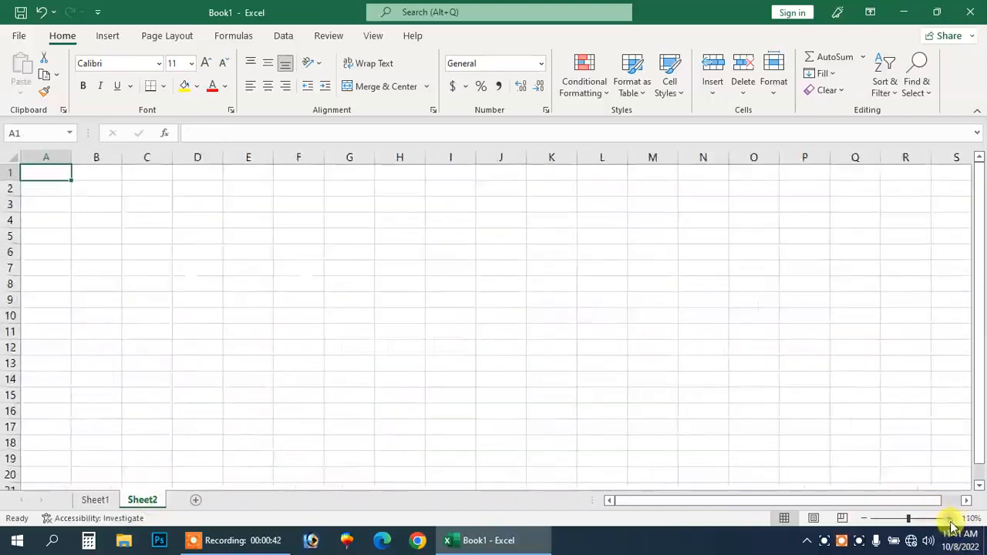
left_click(948, 518)
left_click(949, 518)
left_click(949, 518)
left_click(949, 518)
left_click(949, 518)
left_click(949, 518)
left_click(949, 518)
left_click(949, 518)
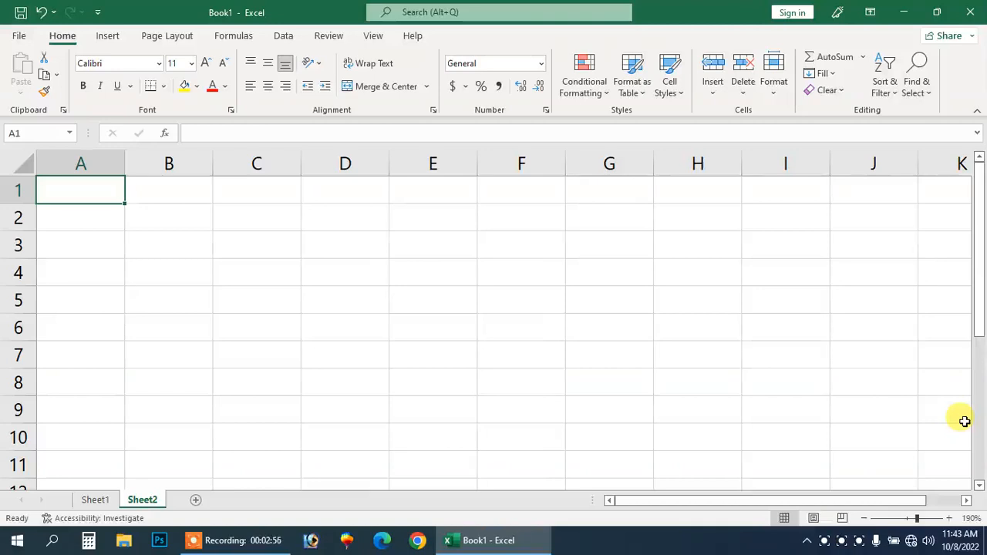
Enter the column heading "Med Name" in cell A1 of the new sheet.
type("mED")
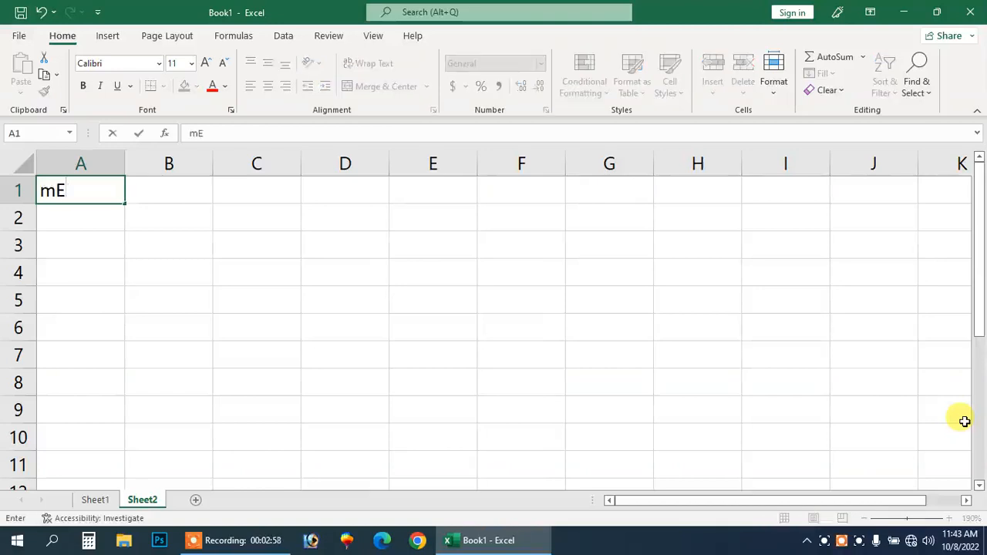
key("BackSpace")
key("BackSpace")
key("BackSpace")
type("Med Name")
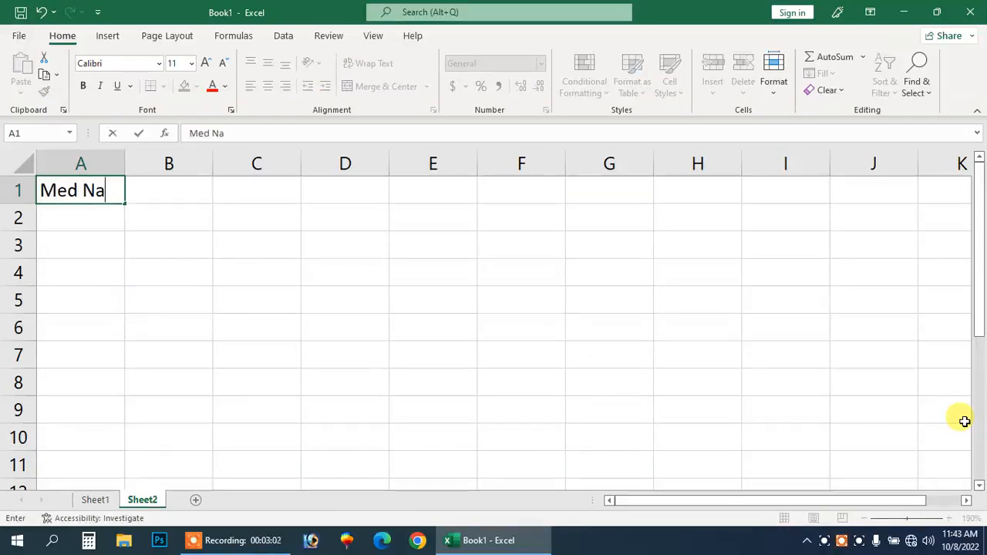
key("Return")
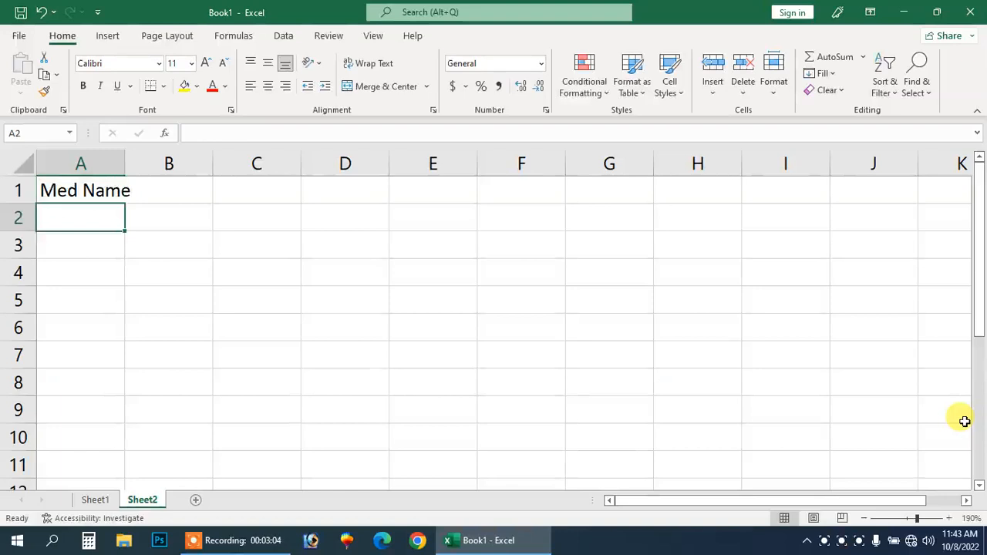
Add the column headings "Price" in B1 and "Salt" in C1.
key("Up")
key("Right")
type("Pru")
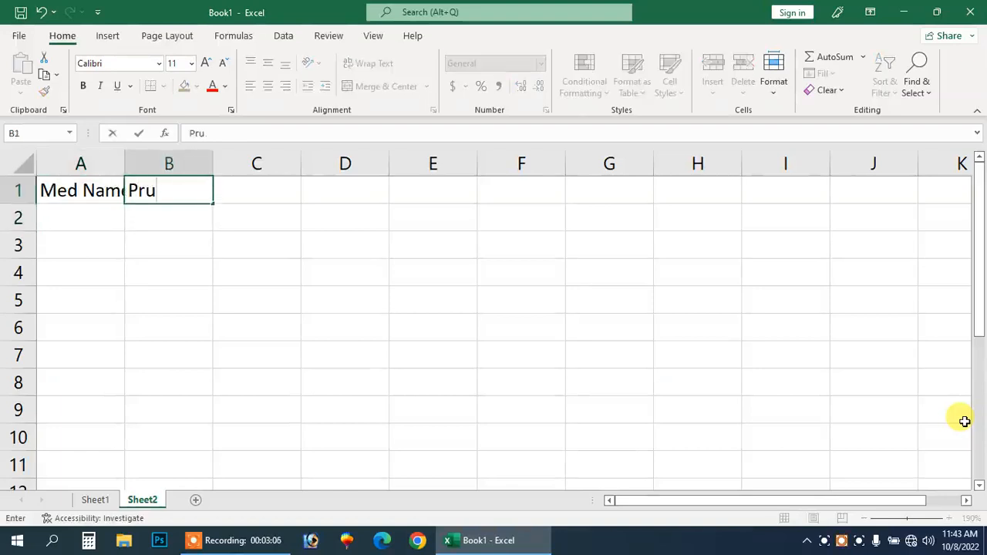
key("BackSpace")
type("ice")
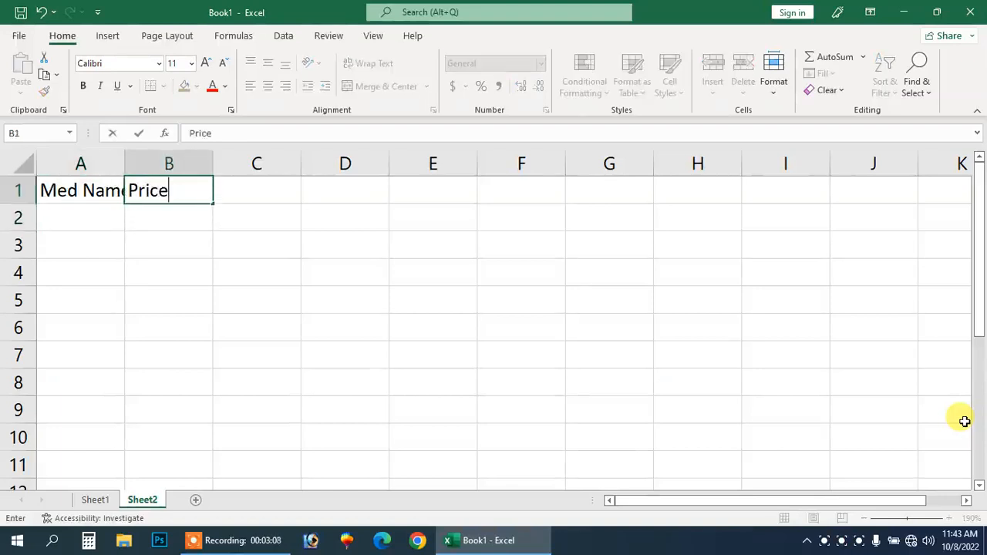
key("Tab")
type("Salt")
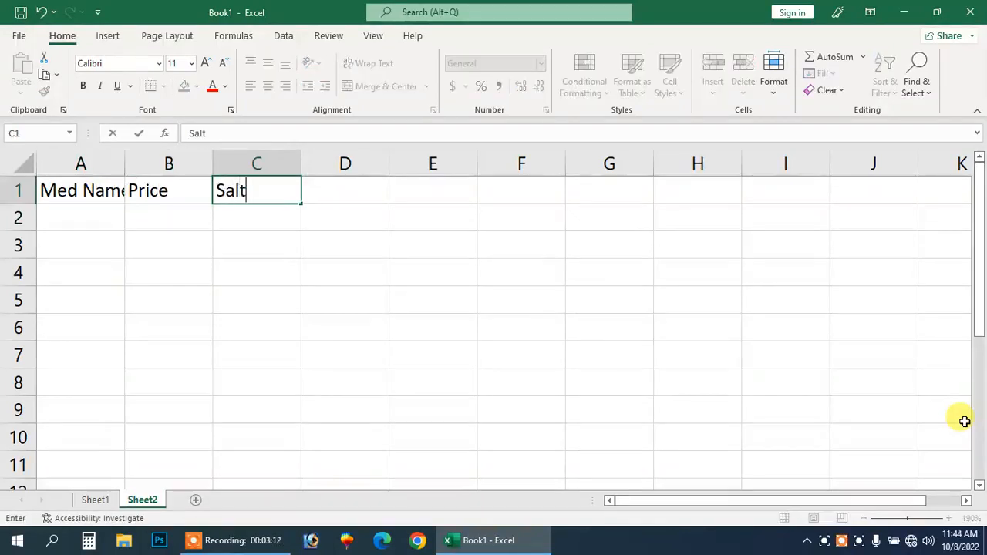
Add the column headings "Power" in D1 and "Compnay" in E1.
key("Tab")
type("Power")
key("Tab")
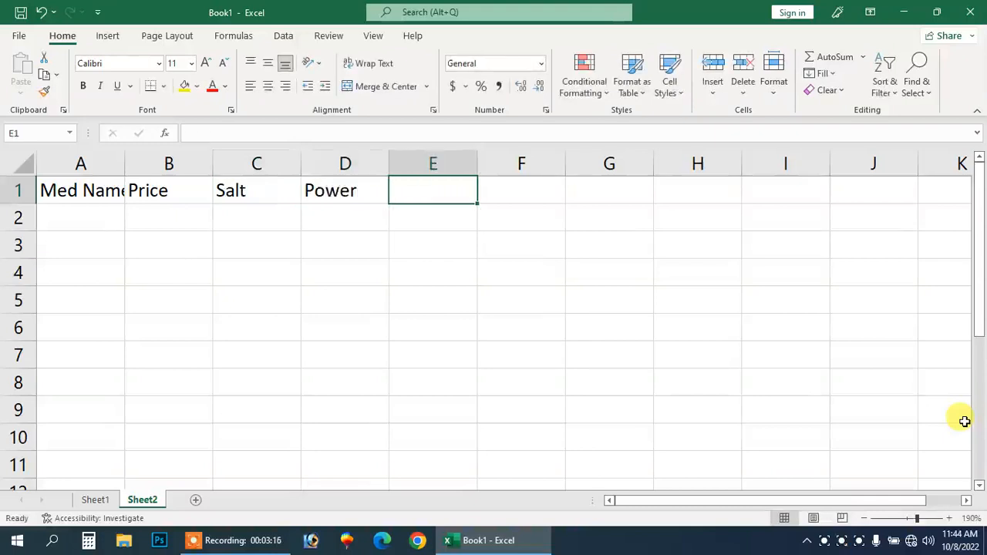
type("C")
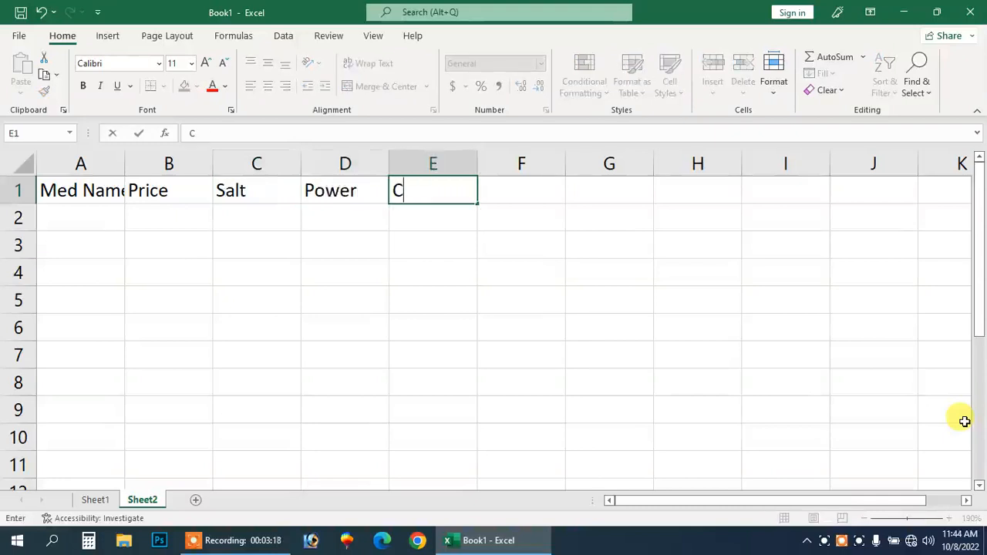
type("ompnay")
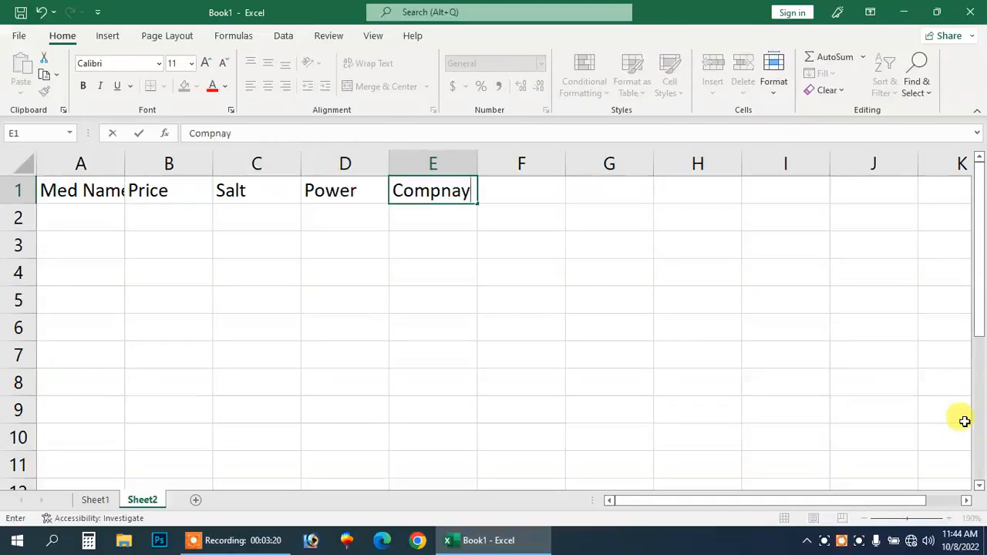
key("Return")
Insert a blank cell before the Power heading, moving the later headings along, and enter "Form" in D1.
key("Up")
key("Left")
key("Left")
key("Left")
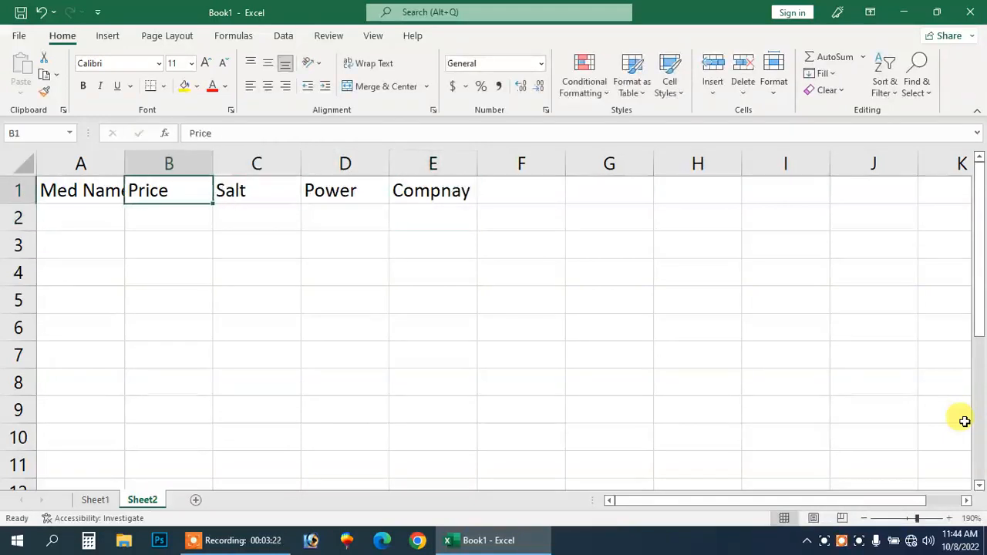
key("Right")
key("Right")
key("Right")
key("Right")
key("Left")
key("Left")
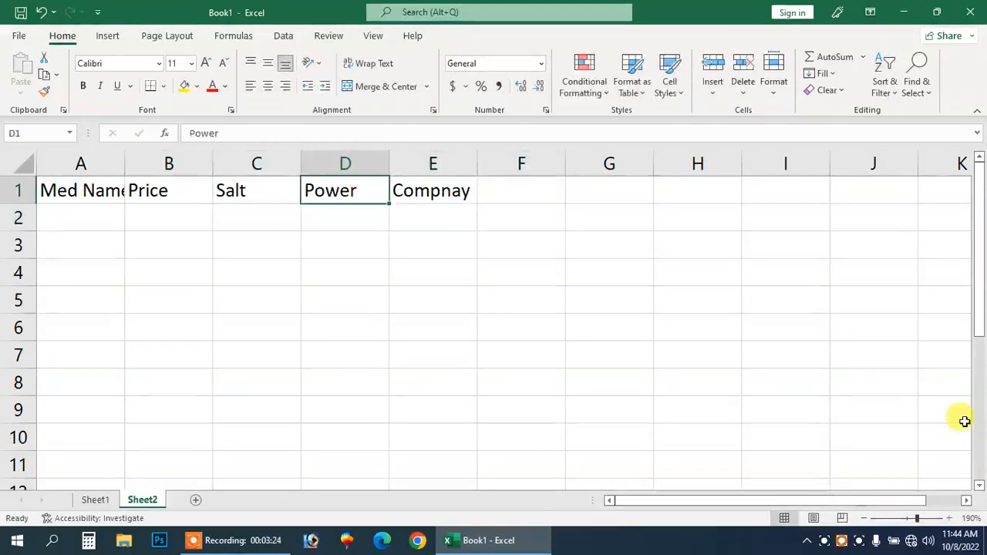
key("ctrl+shift+plus")
key("Down")
key("Down")
key("Return")
type("Form")
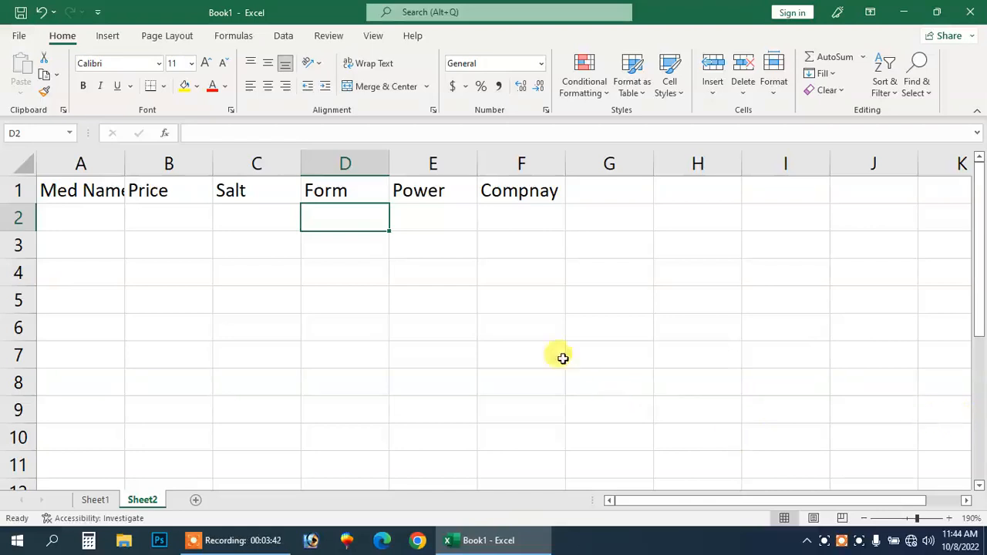
Make heading row 1 taller and widen column A so that "Med Name" fits inside its cell.
left_click_drag(24, 203, 25, 223)
left_click(88, 253)
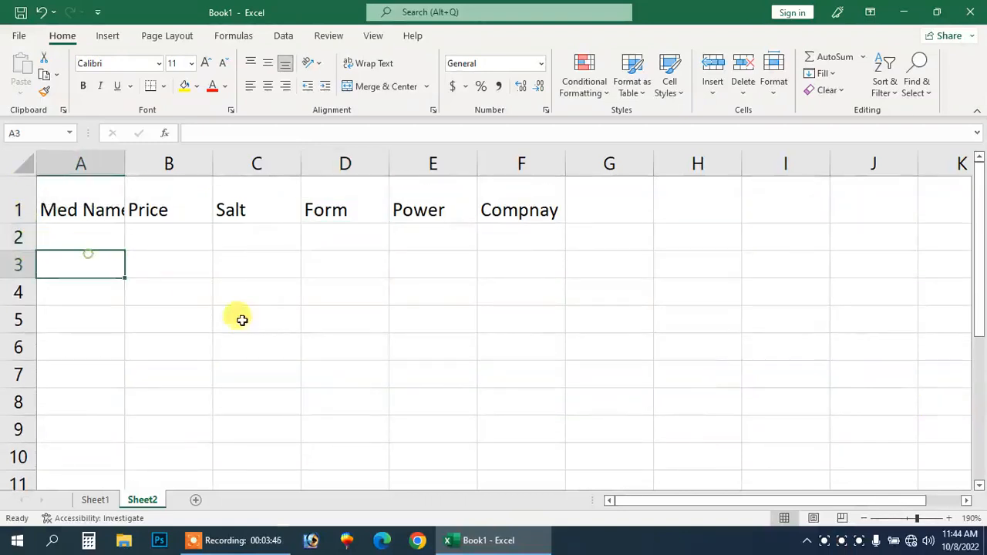
key("Up")
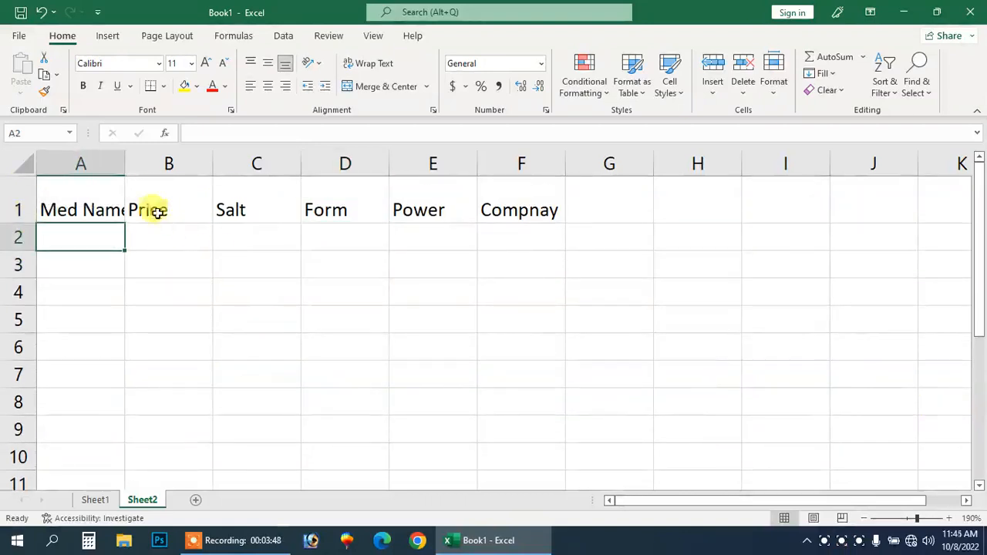
left_click_drag(121, 156, 147, 154)
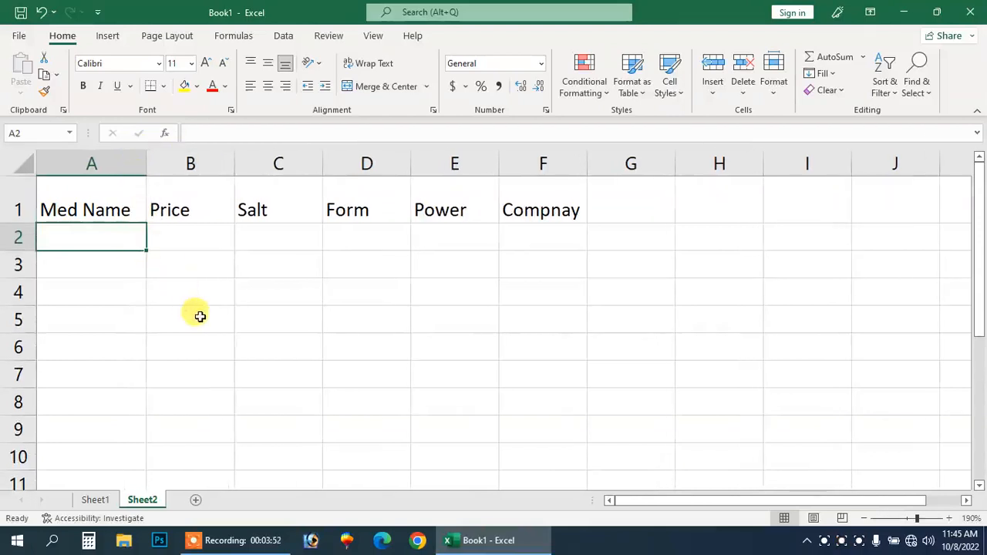
Enter the medicine names Panadol, Disprin and Augmenton in cells A2 to A4.
type("Panadol")
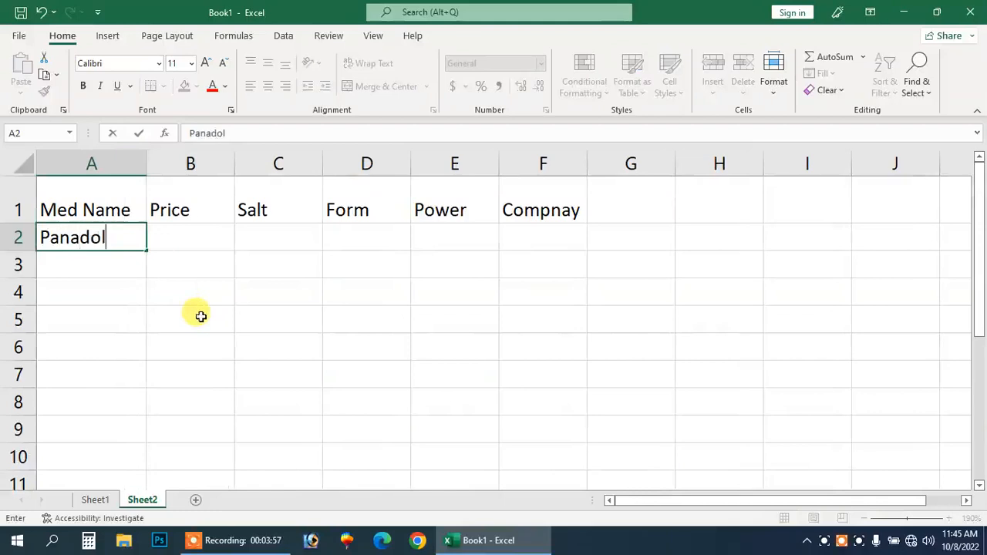
key("Return")
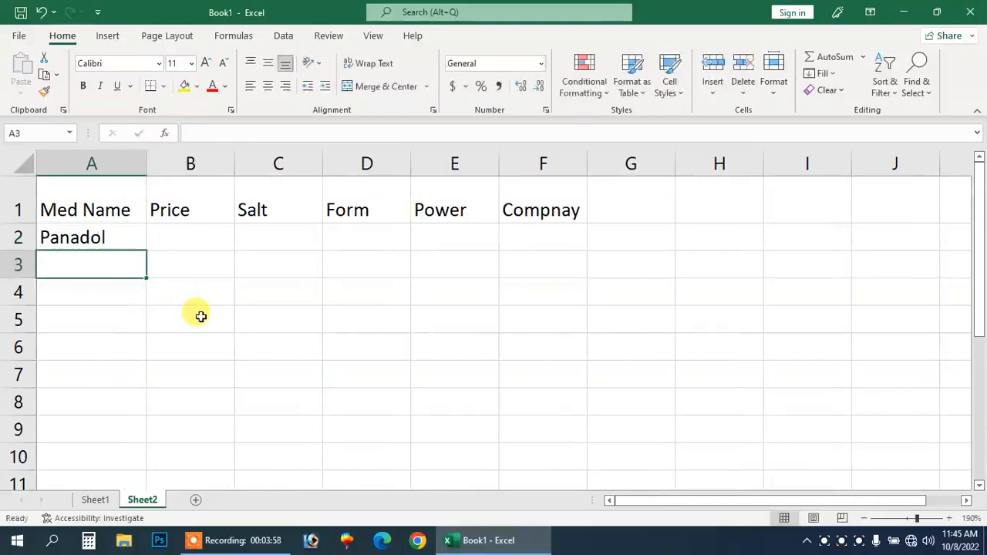
type("I")
type("Disprin")
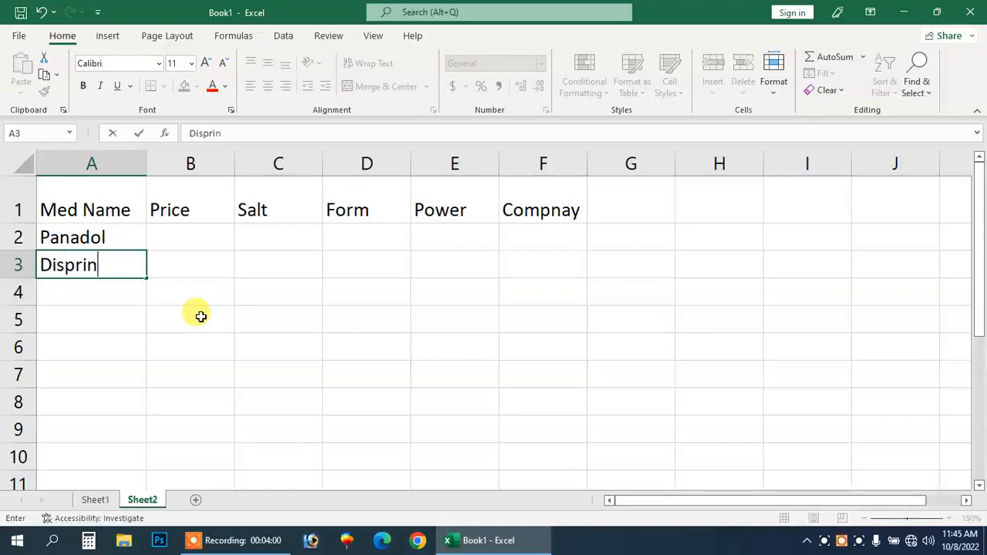
key("Return")
type("A")
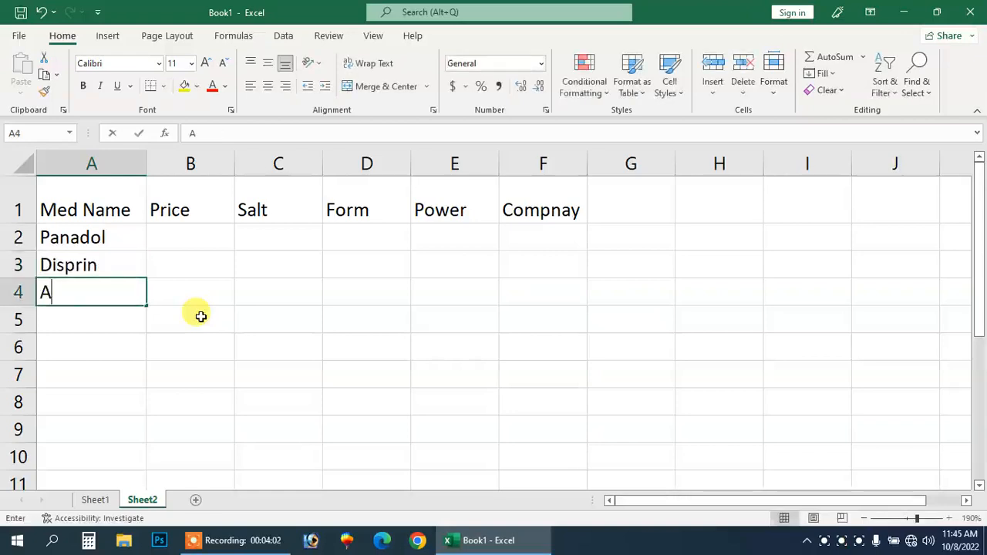
type("ugmen o")
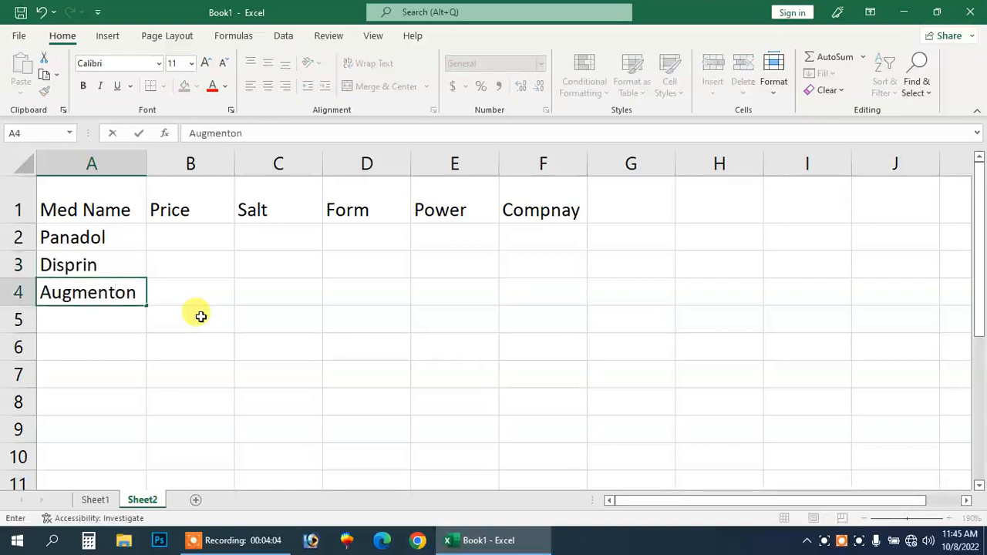
type("n")
key("Return")
Continue the medicine list with Rizik, Teph, Voren and Nido 1+ in cells A5 to A8.
type("Rizik")
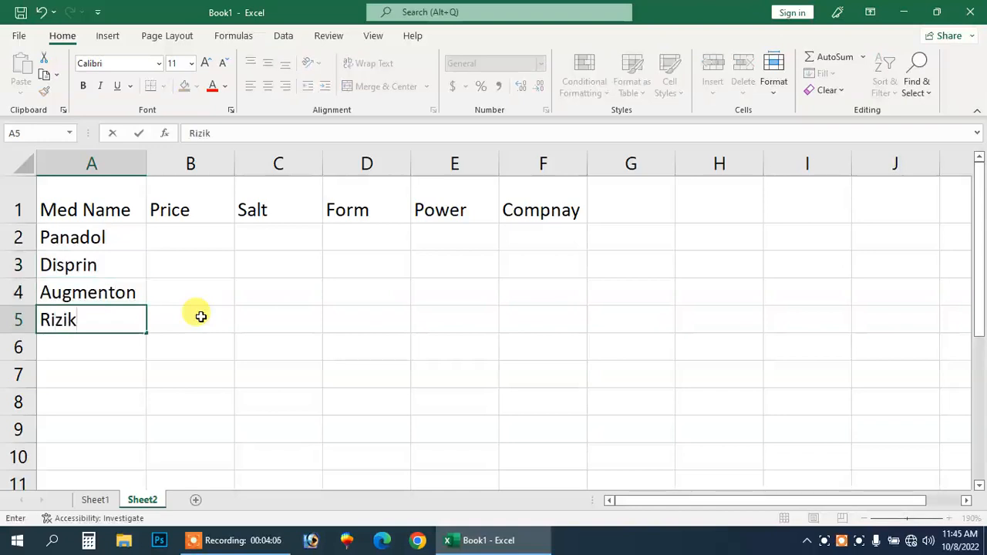
key("Return")
type("Teph")
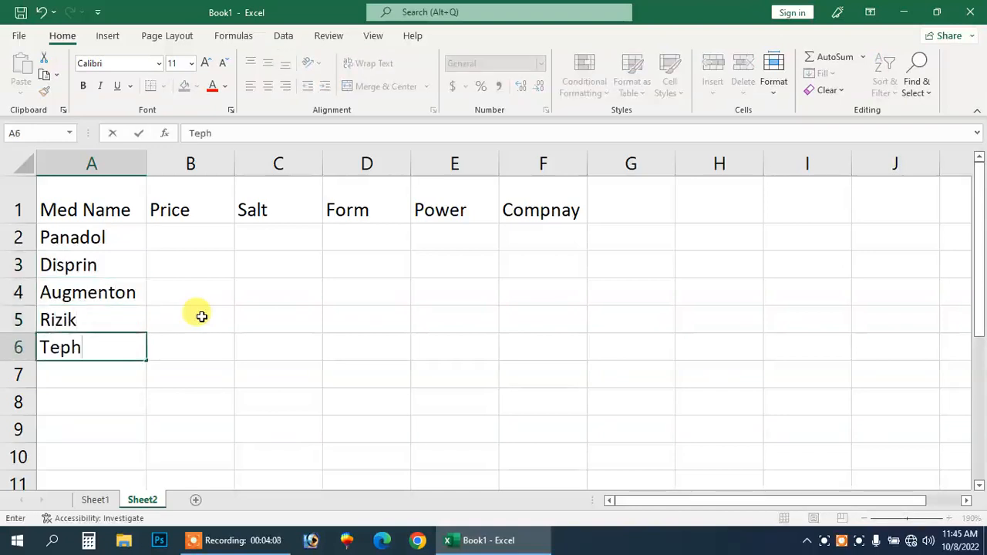
key("Return")
type("Voren")
key("Return")
type("Nido 1+")
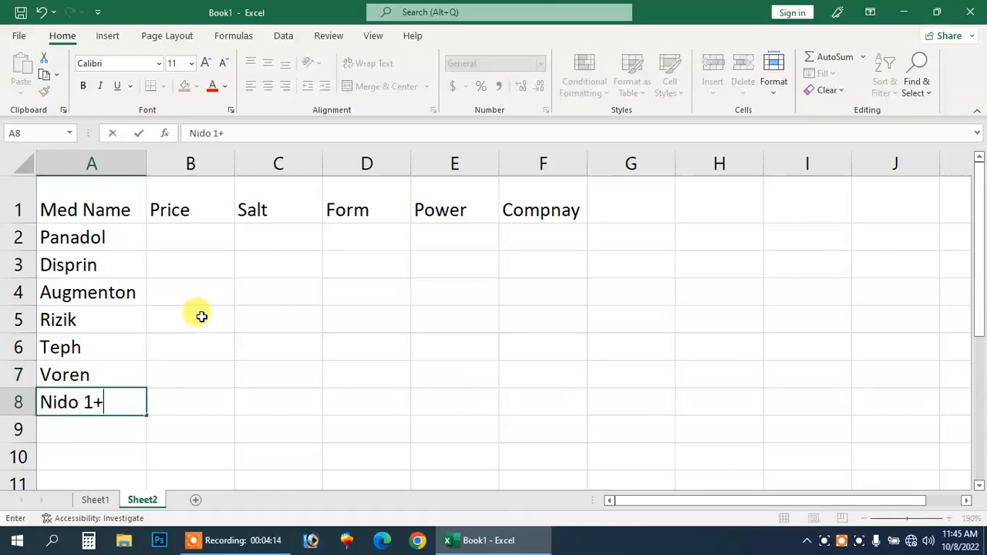
key("Return")
Add Lactogen and Ensure to the product list in cells A9 and A10.
type("La")
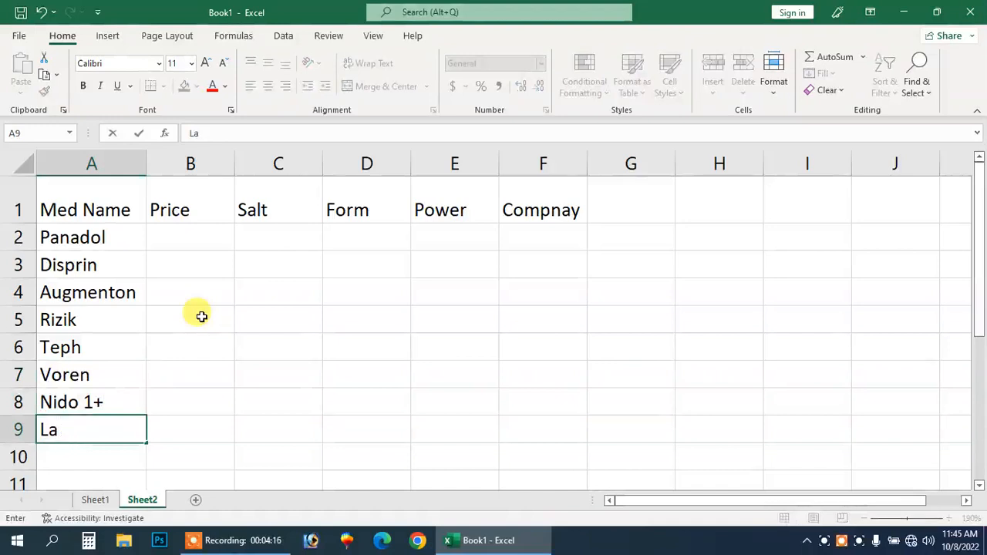
type("ctogen")
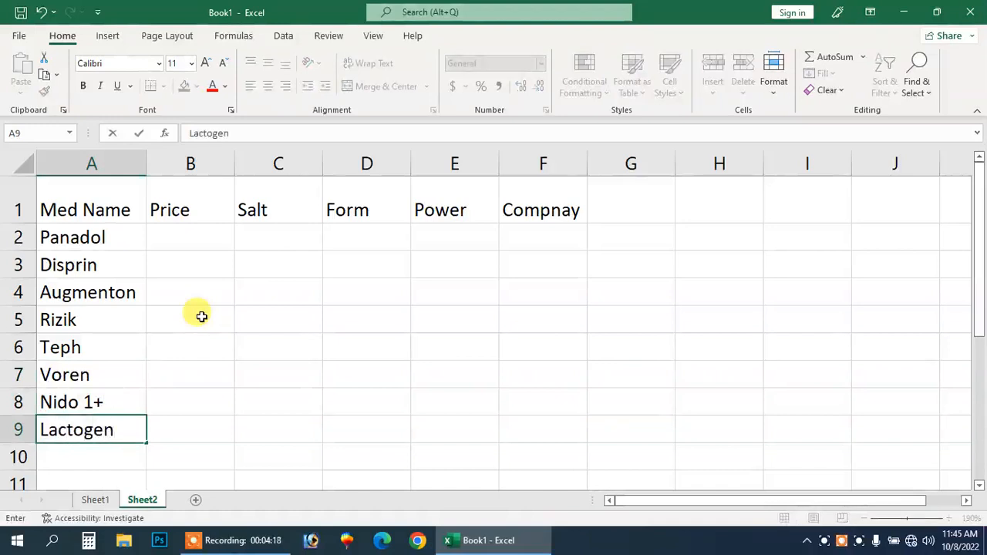
key("Return")
type("Ensure")
key("Return")
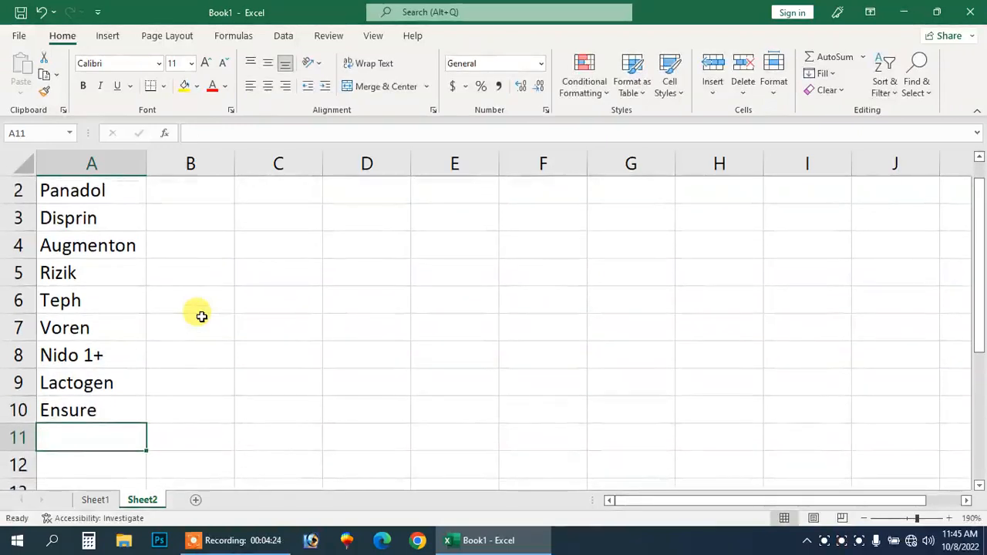
Add Pampers and Insulin to the product list in cells A11 and A12.
type("Paper")
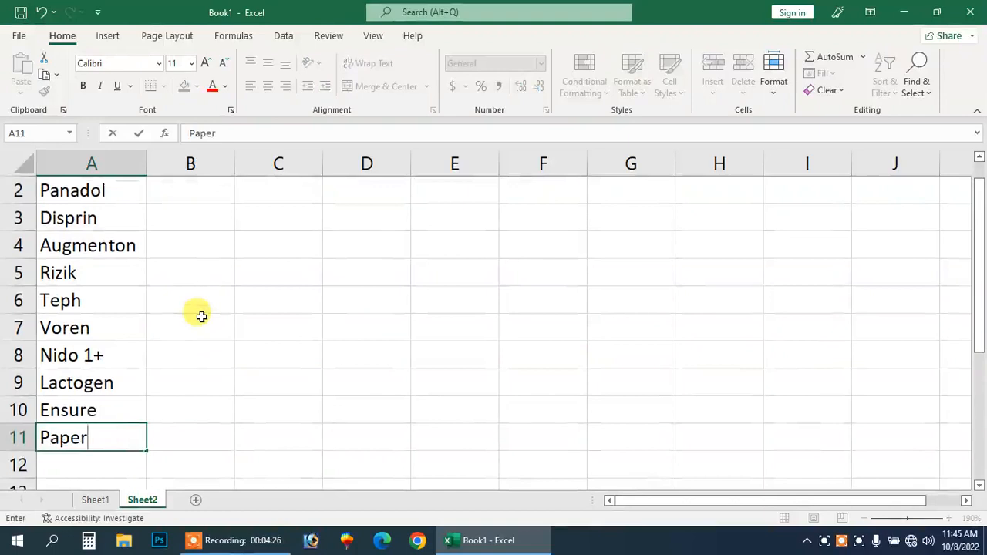
type("ers")
key("Return")
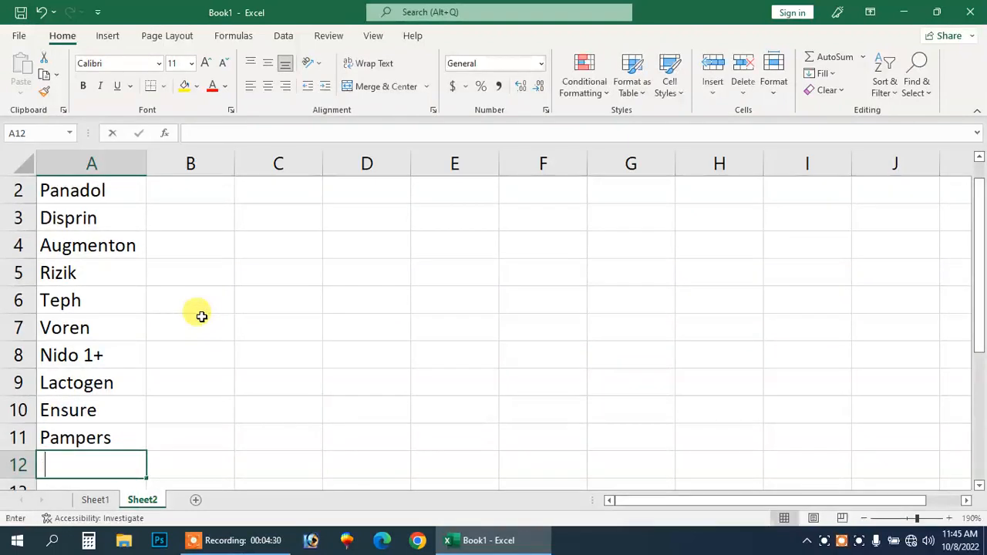
type("Insulin")
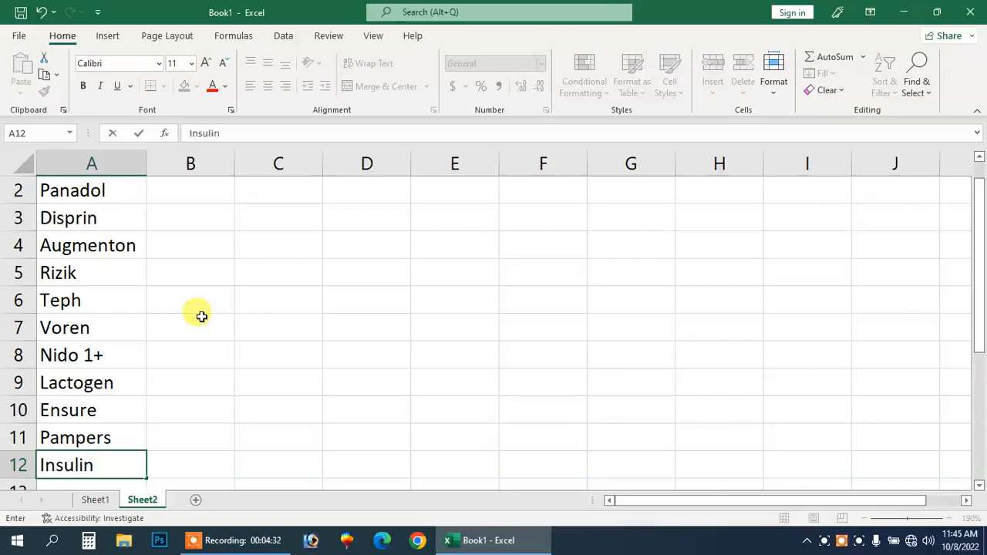
key("Return")
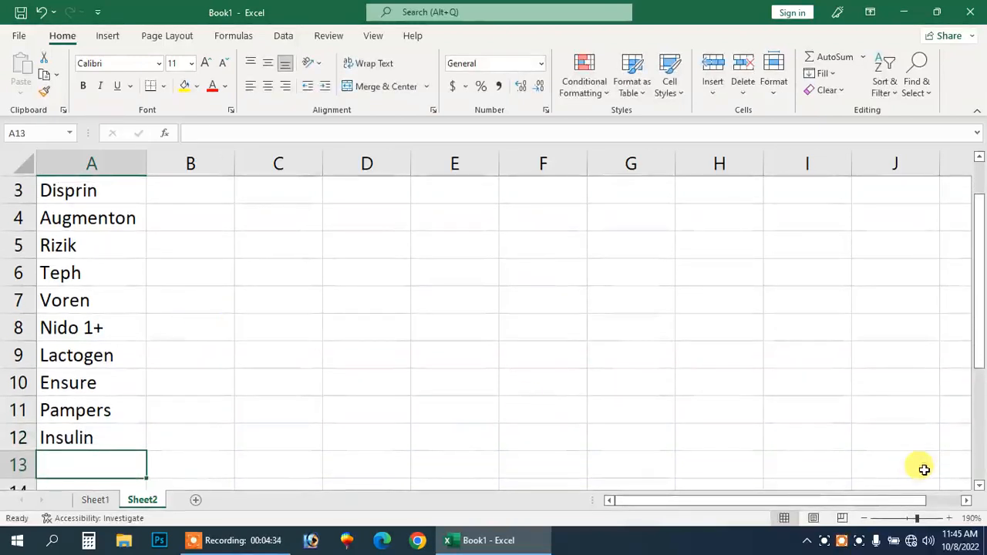
Enter the prices 25, 15 and 150 for Panadol, Disprin and Augmenton in cells B2 to B4.
left_click(865, 517)
left_click(865, 517)
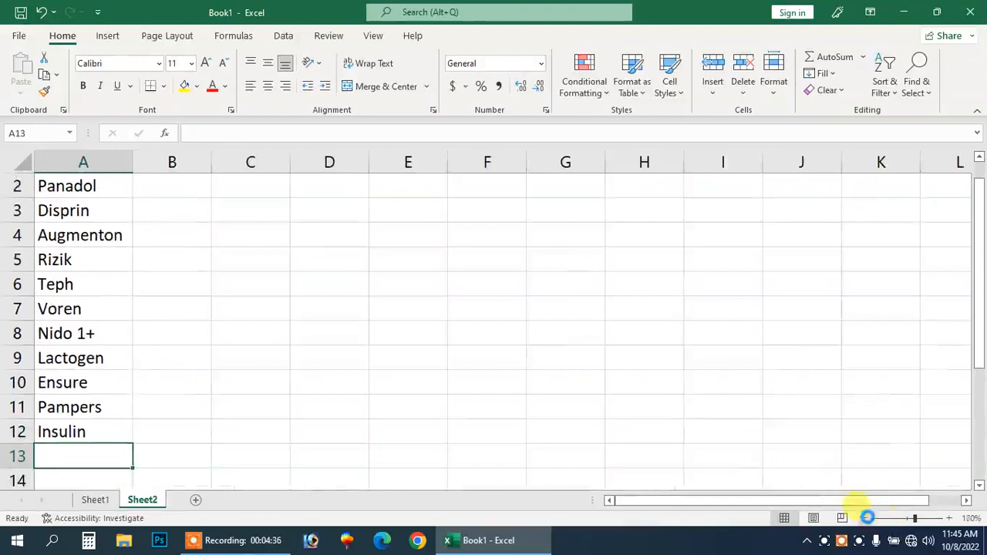
left_click(867, 517)
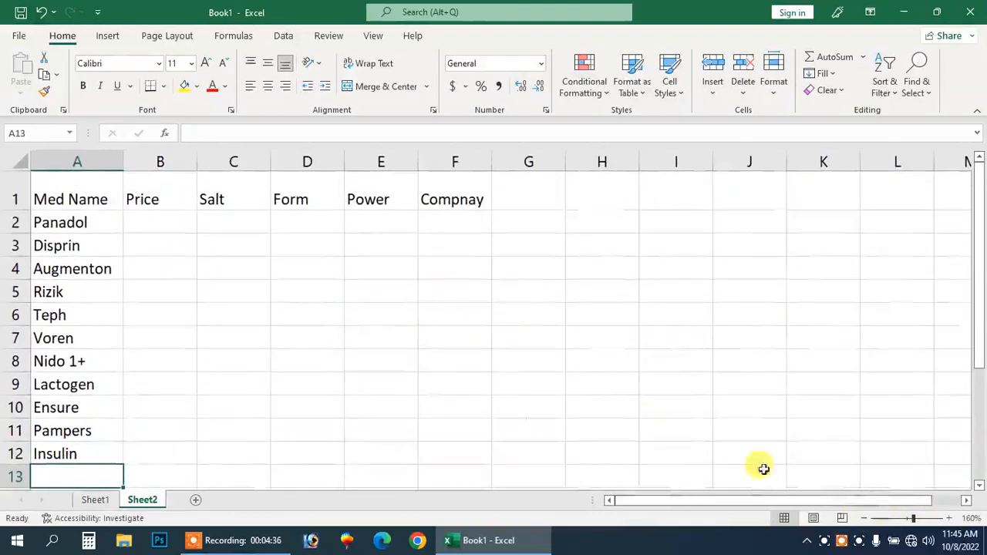
left_click(190, 220)
type("25")
key("Return")
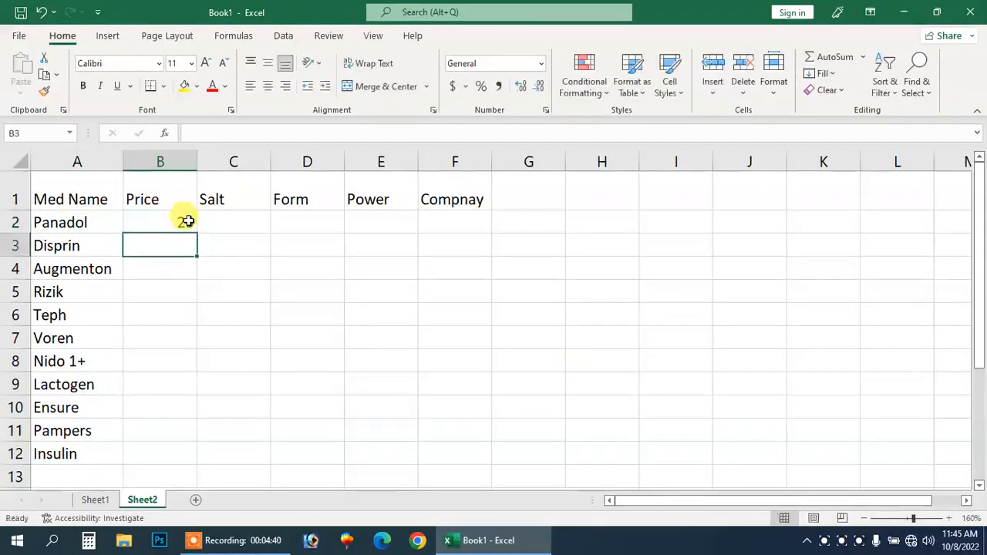
type("15")
key("Return")
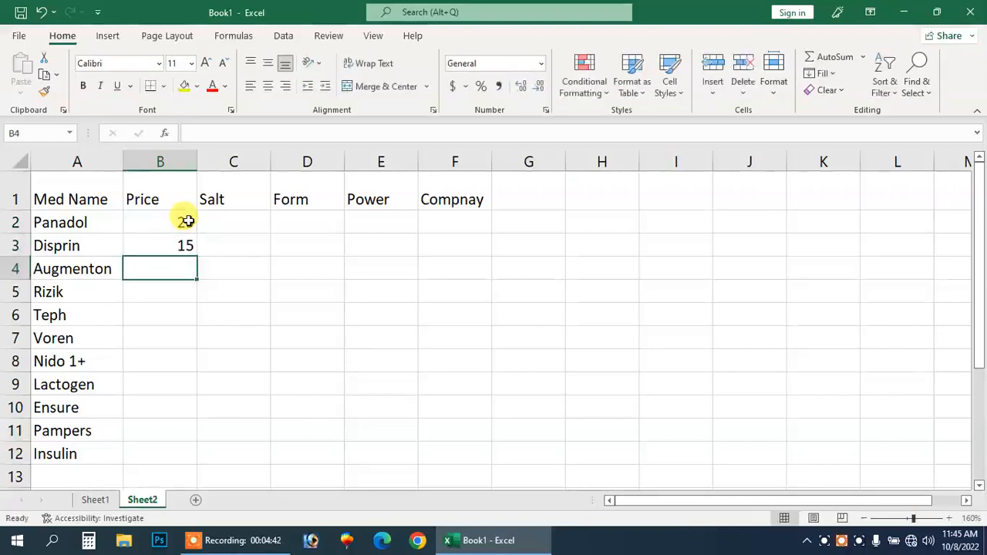
type("150")
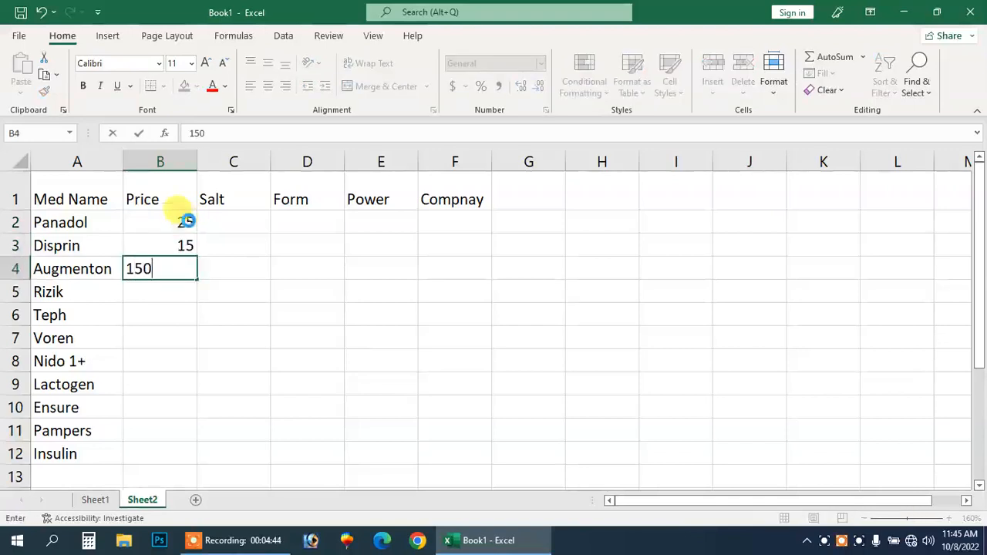
key("Return")
Enter the prices 250, 230 and 190 for Rizik, Teph and Voren in cells B5 to B7.
type("250")
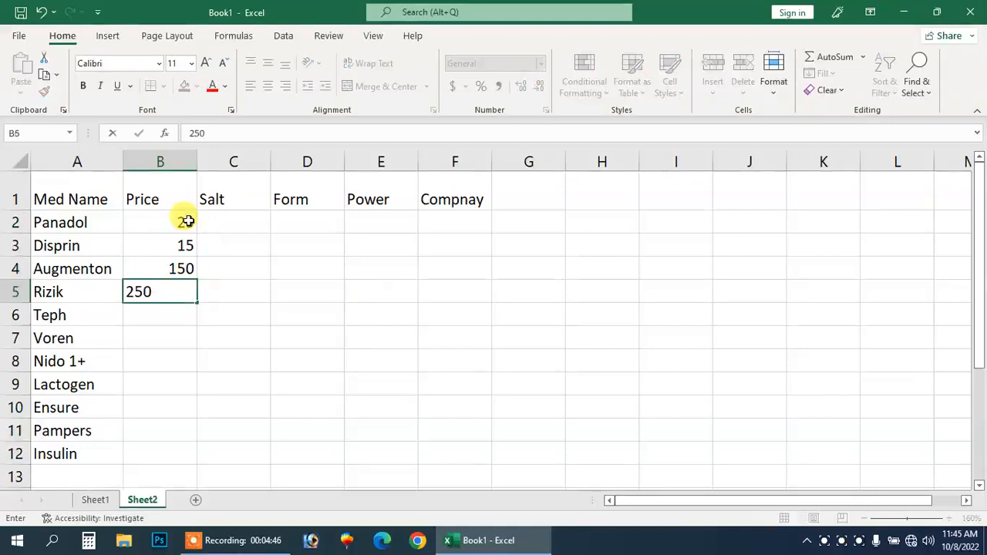
key("Return")
type("230")
key("Return")
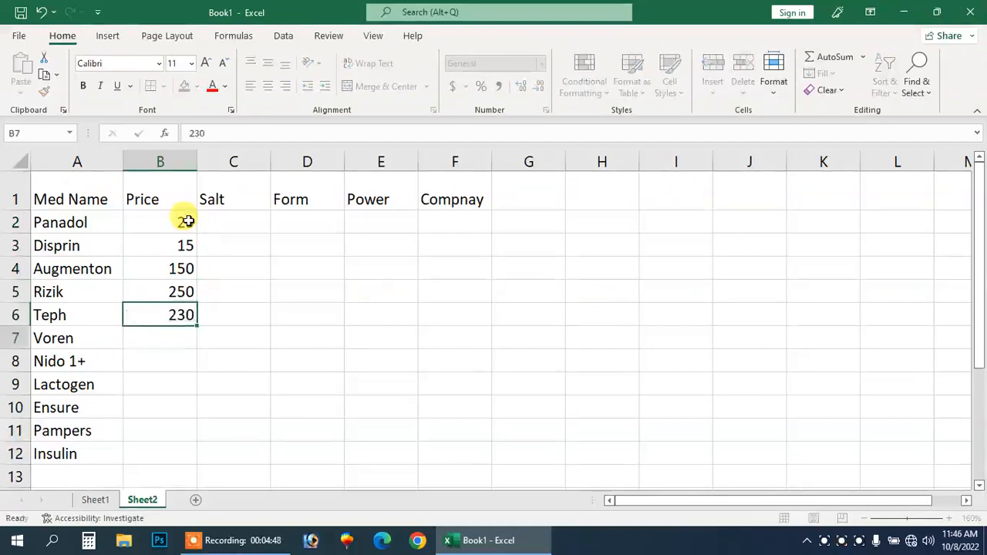
type("190")
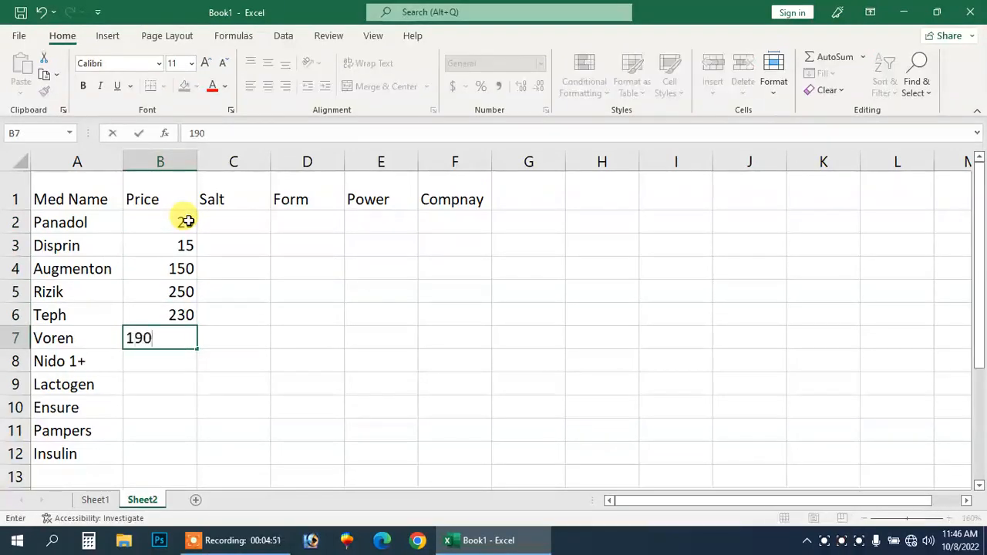
key("Return")
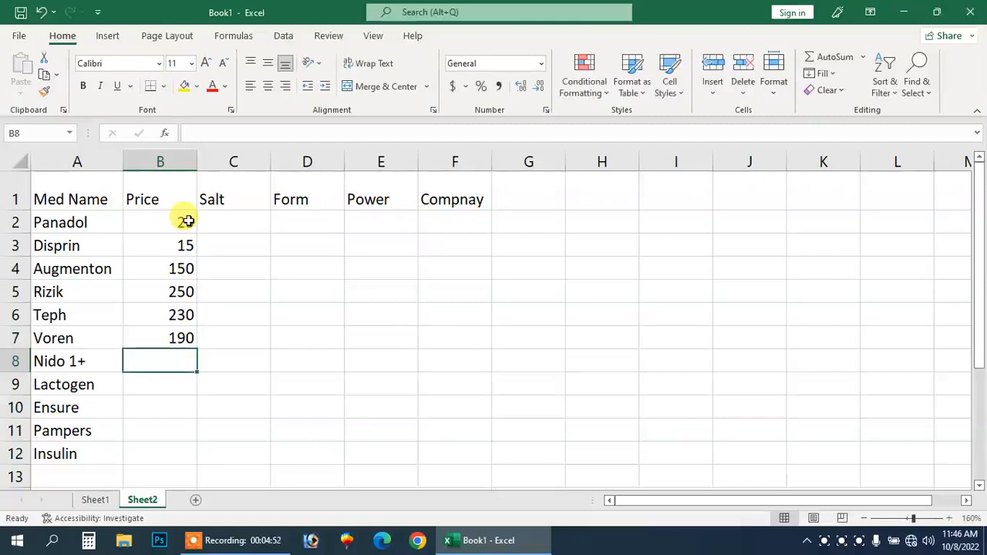
Enter the prices 1150, 750 and 1650 for Nido 1+, Lactogen and Ensure in cells B8 to B10.
type("1150")
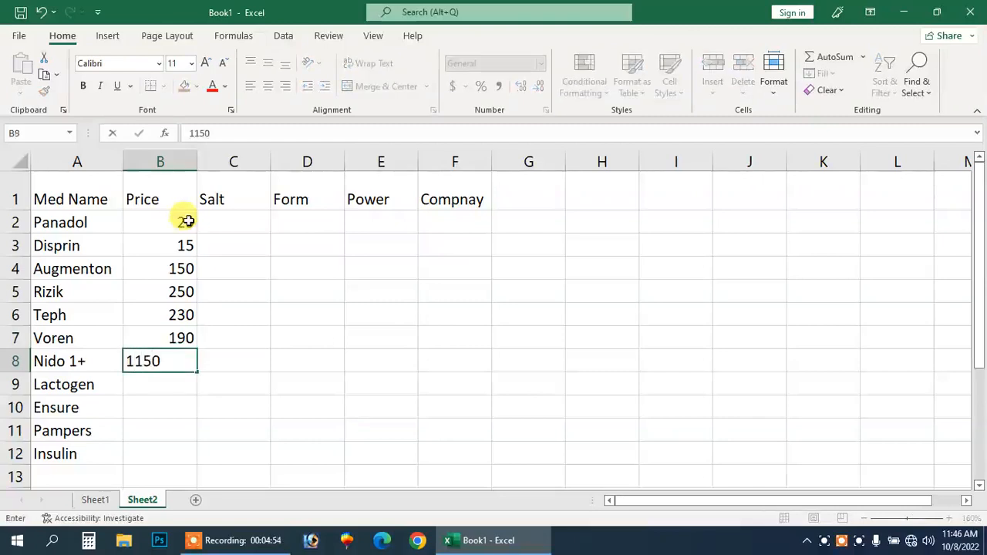
key("Return")
type("750")
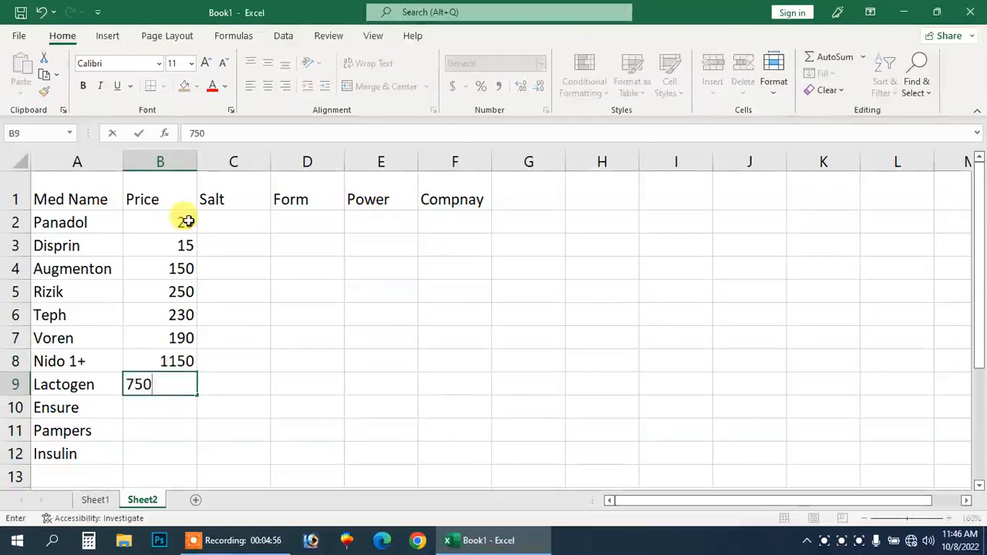
key("Return")
type("16")
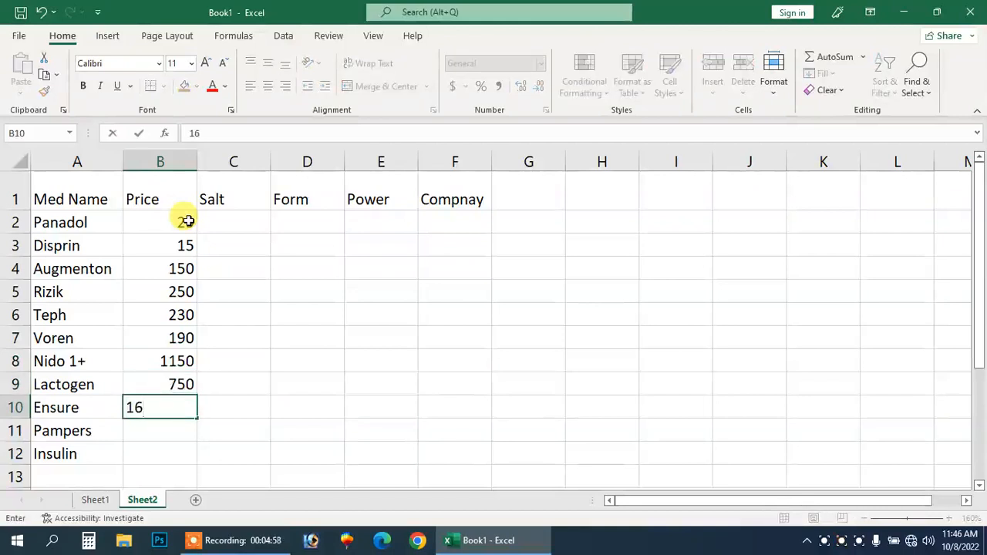
type("50")
key("Return")
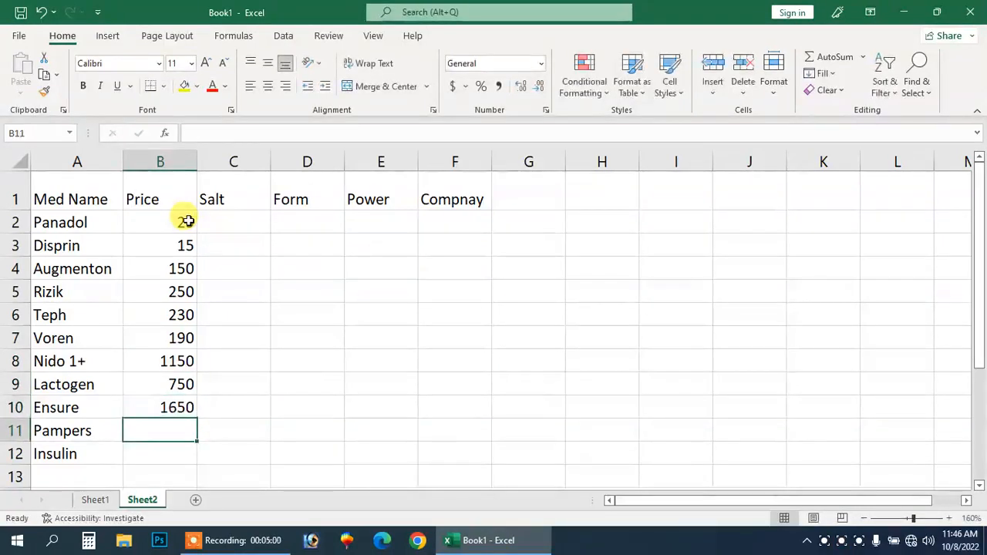
Complete the price column with 750 for Pampers in B11 and 1250 for Insulin in B12.
type("750")
key("Return")
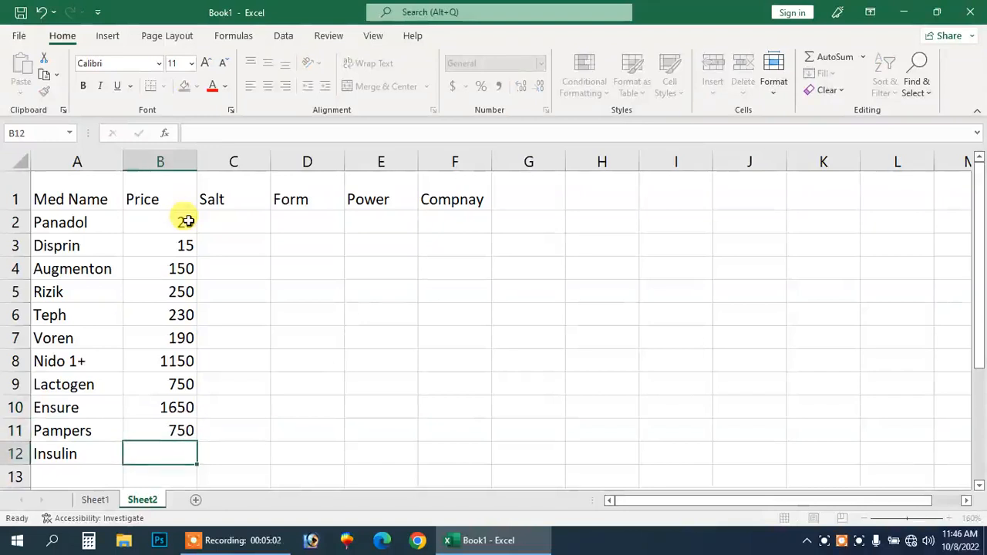
type("1250")
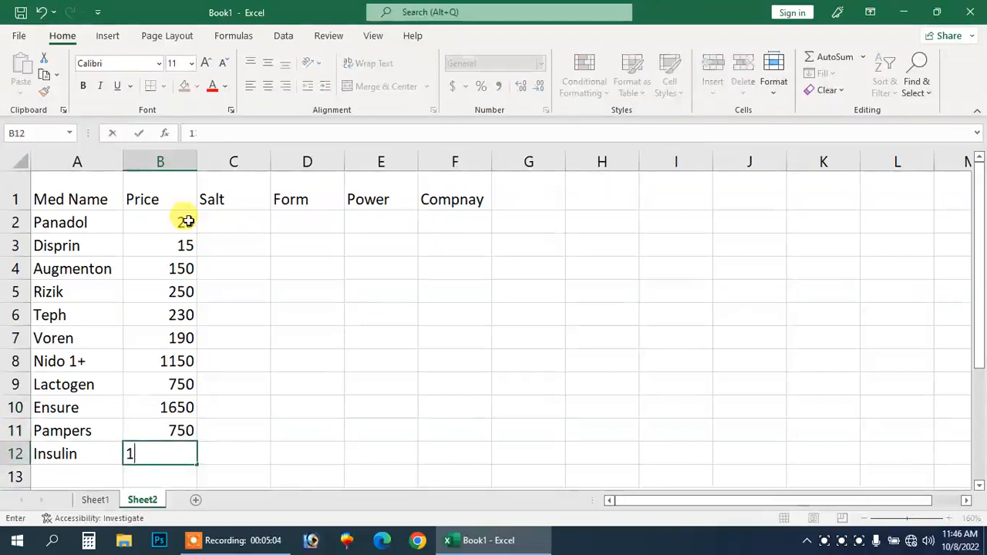
key("Return")
Enter Paracetamol as Panadol's salt in cell C2 and widen column C to fit the text.
key("Up")
key("Up")
key("Up")
key("Up")
key("Up")
key("Up")
key("Up")
key("Up")
key("Up")
key("Up")
key("Up")
key("Up")
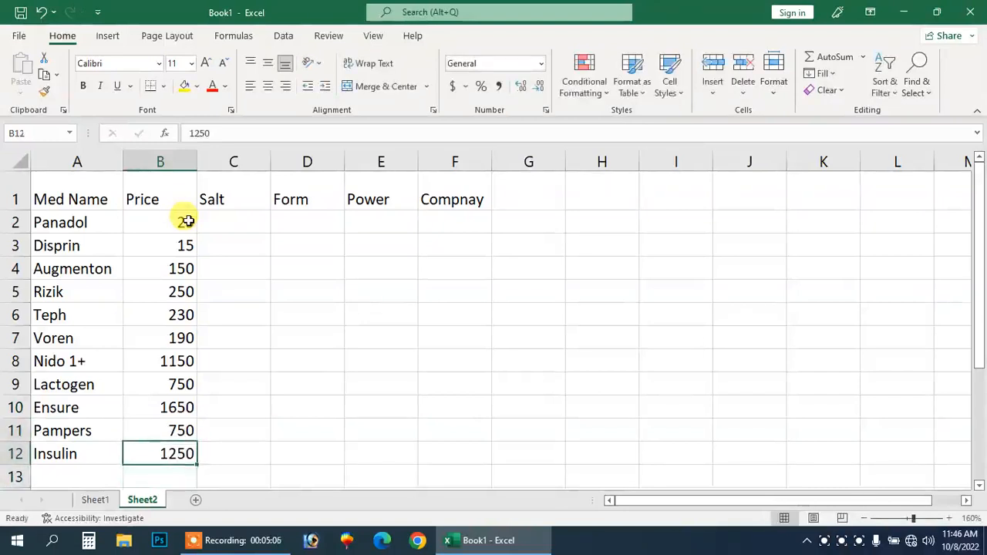
key("Right")
key("Down")
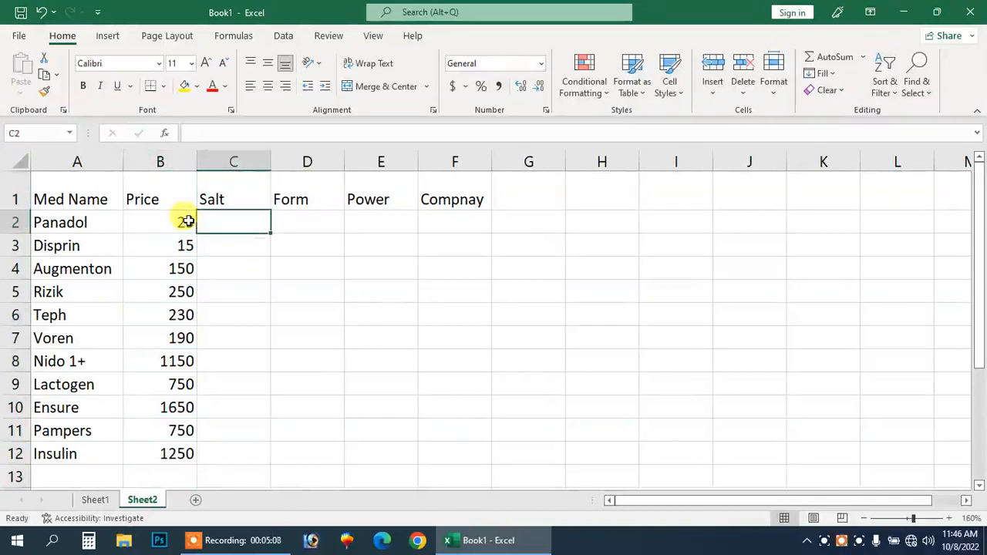
type("Paracetamol")
key("Return")
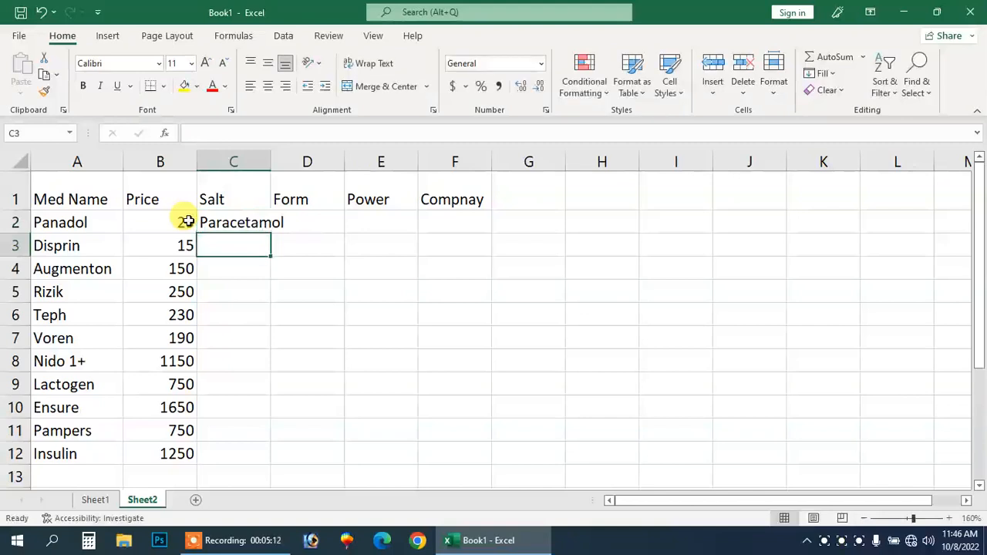
left_click_drag(271, 162, 300, 161)
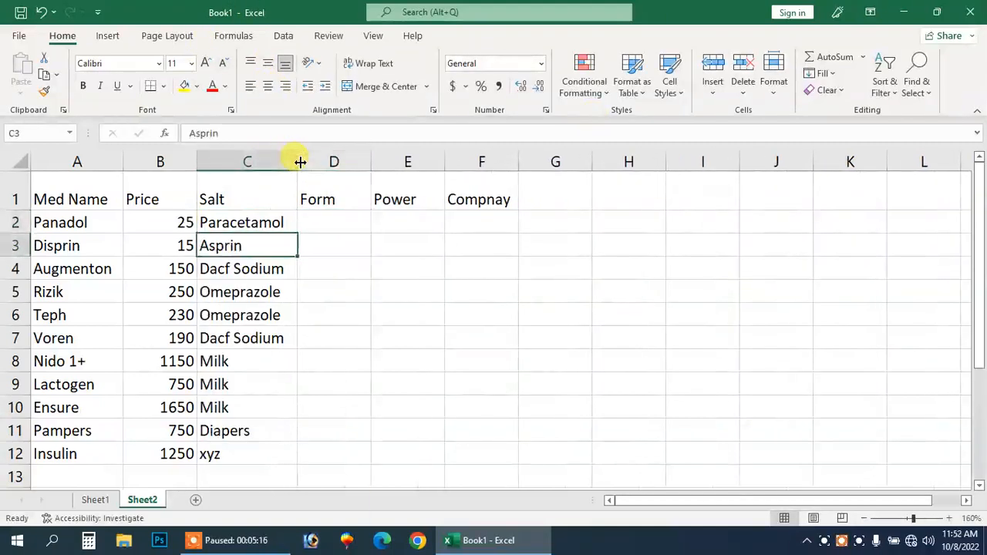
Review the Salt column entries from Panadol down to Nido 1+.
key("Up")
key("Down")
key("Down")
key("Down")
key("Down")
key("Down")
key("Down")
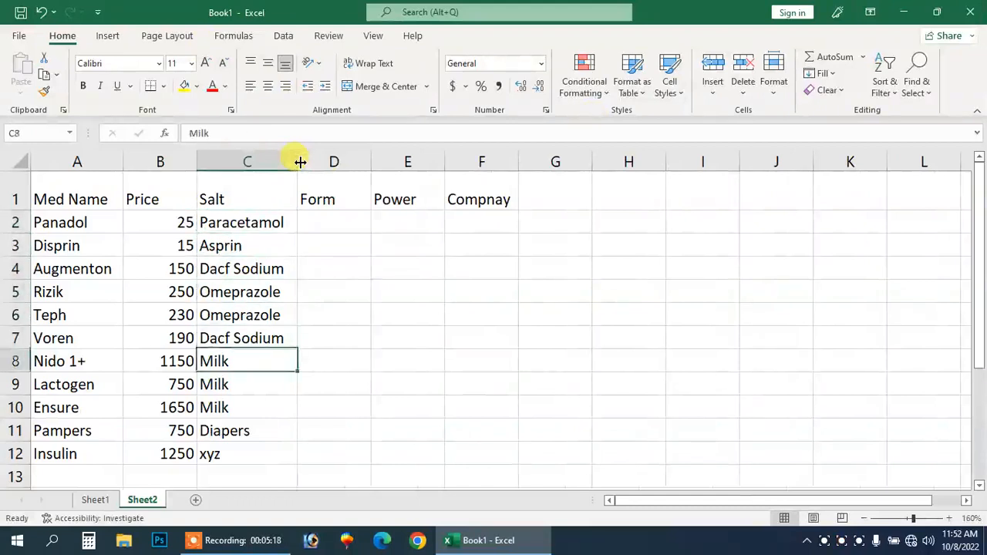
key("Up")
key("Up")
key("Up")
key("Up")
key("Up")
key("Up")
Enter the forms Tab, Tab and Syp for Panadol, Disprin and Augmenton in cells D2 to D4.
key("Right")
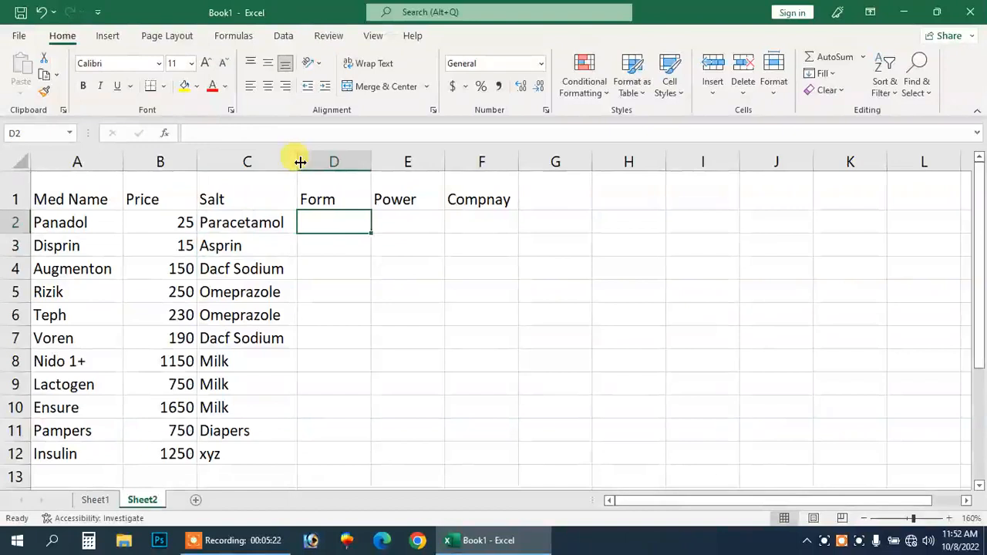
type("Tab")
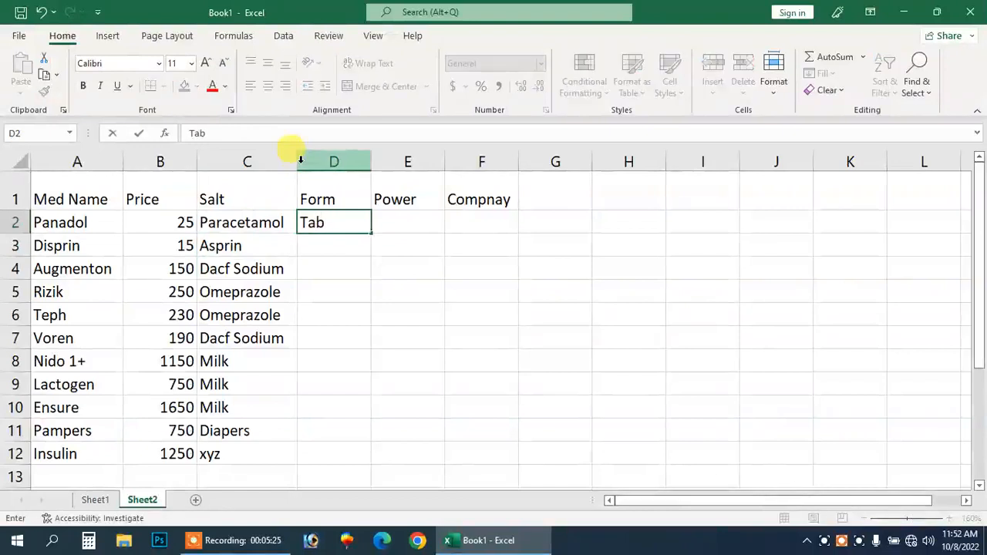
key("Return")
type("t")
key("Return")
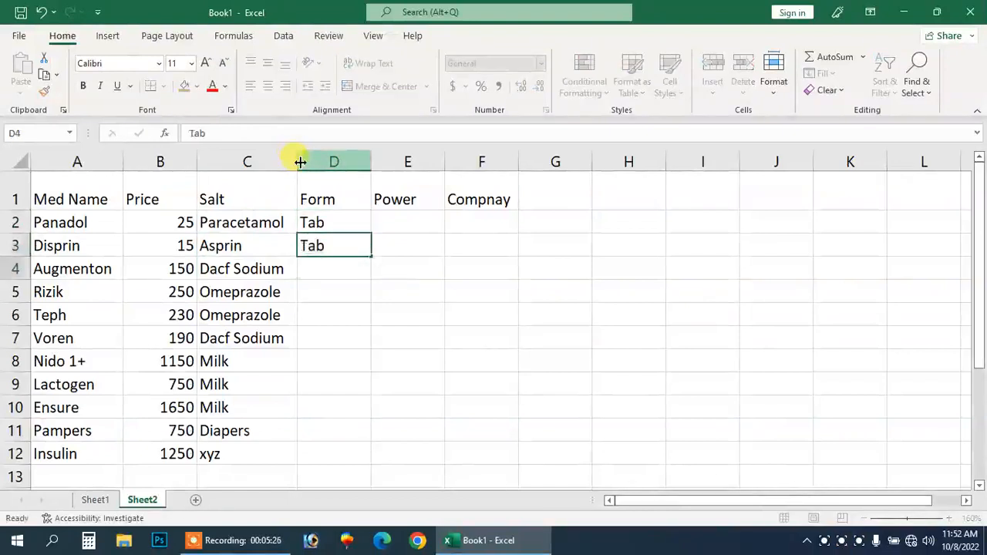
type("Su")
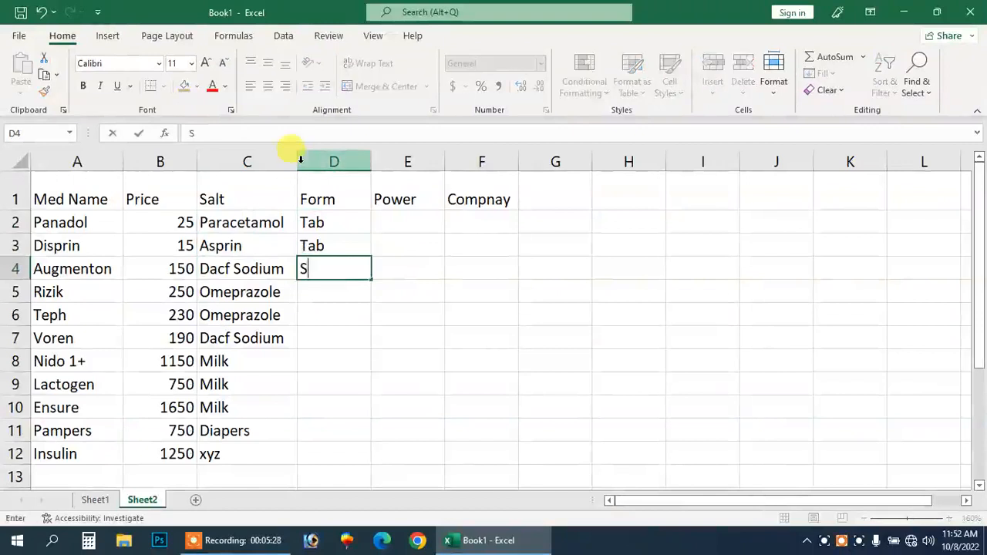
key("BackSpace")
type("yp")
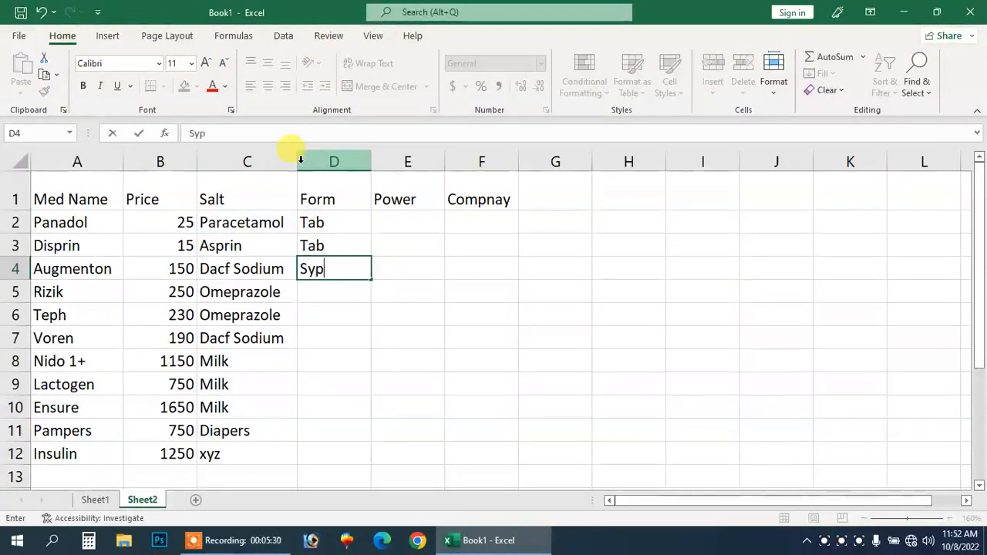
key("Return")
Enter Cap as the form for Rizik and Teph in cells D5 and D6.
type("Cap")
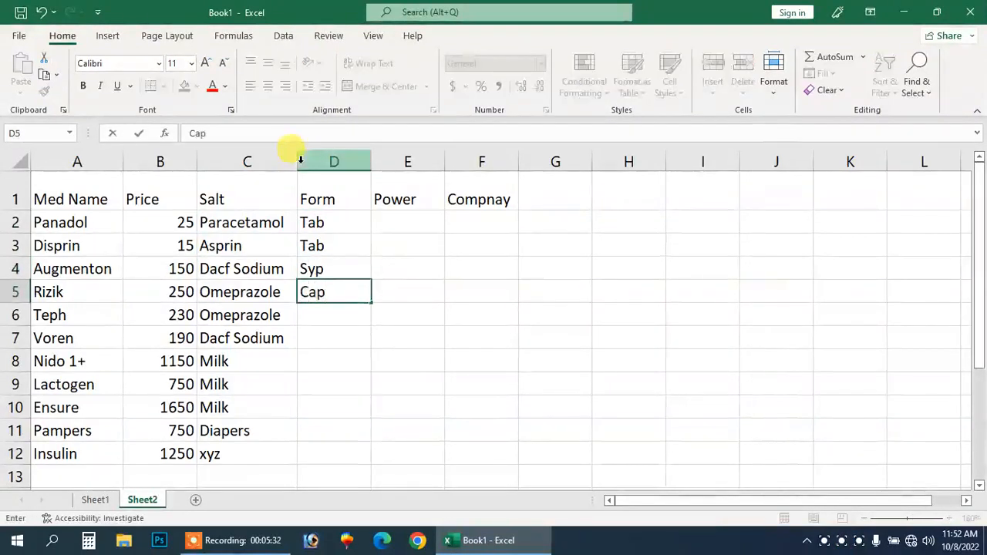
key("Return")
type("C")
key("Return")
Enter Cap as Voren's form in cell D7, and replace it with Inj.
type("Cap")
key("Return")
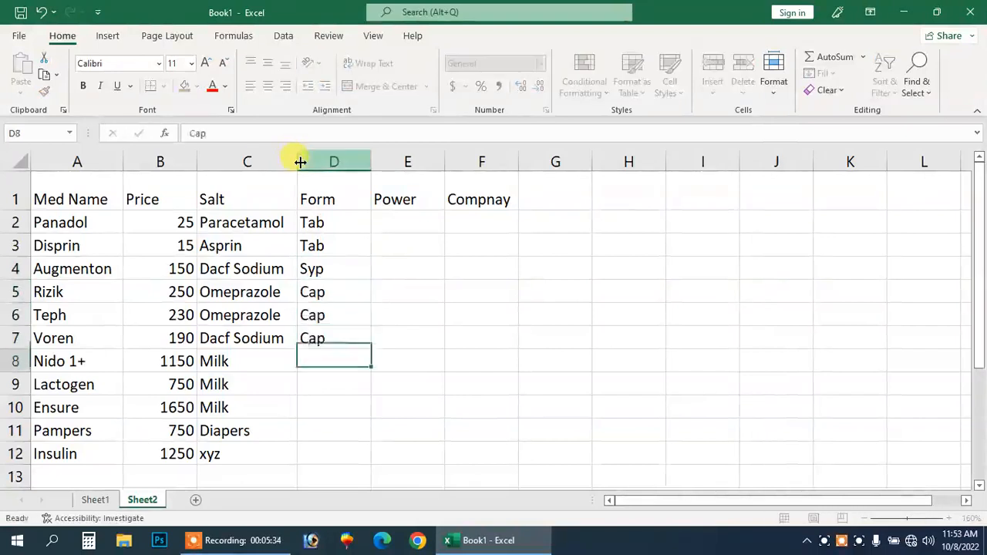
key("Up")
key("Delete")
type("Inj")
key("Return")
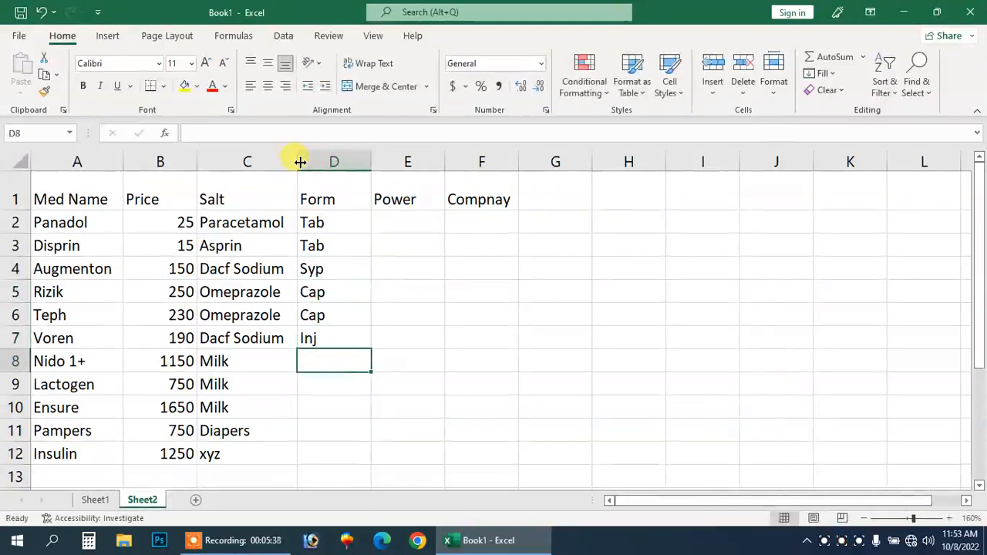
Enter Tin as the form for Nido 1+, Lactogen and Ensure in cells D8 to D10.
type("Tin")
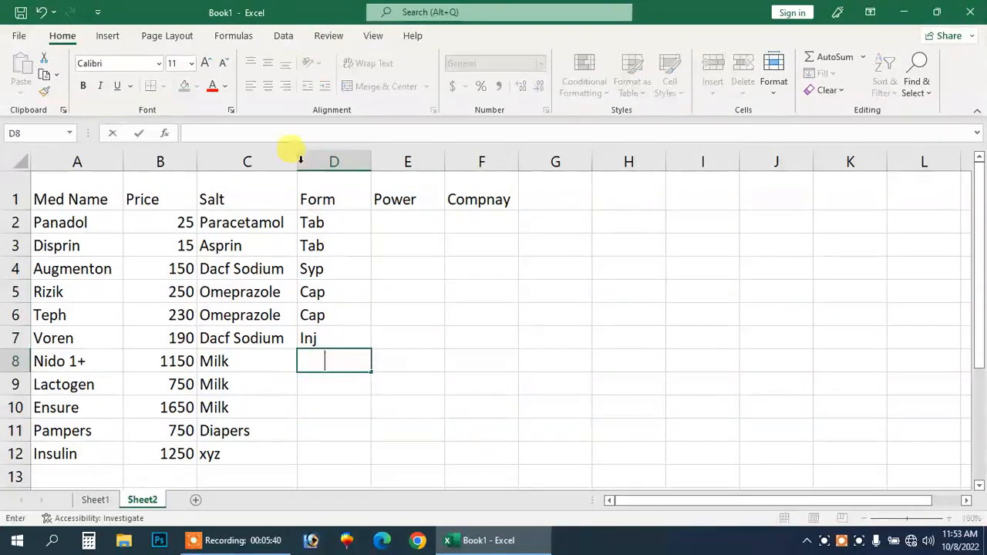
key("Return")
type("t")
key("Return")
key("Up")
key("F2")
type("in")
key("Return")
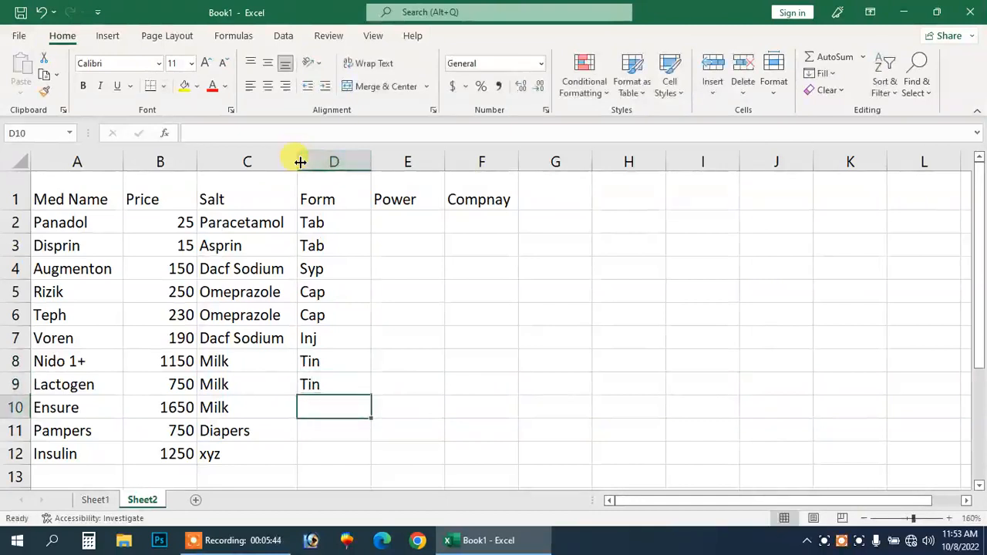
type("Tin")
key("Return")
Complete the Form column with Diapers for Pampers in D11 and Inj for Insulin in D12.
type("Diapers")
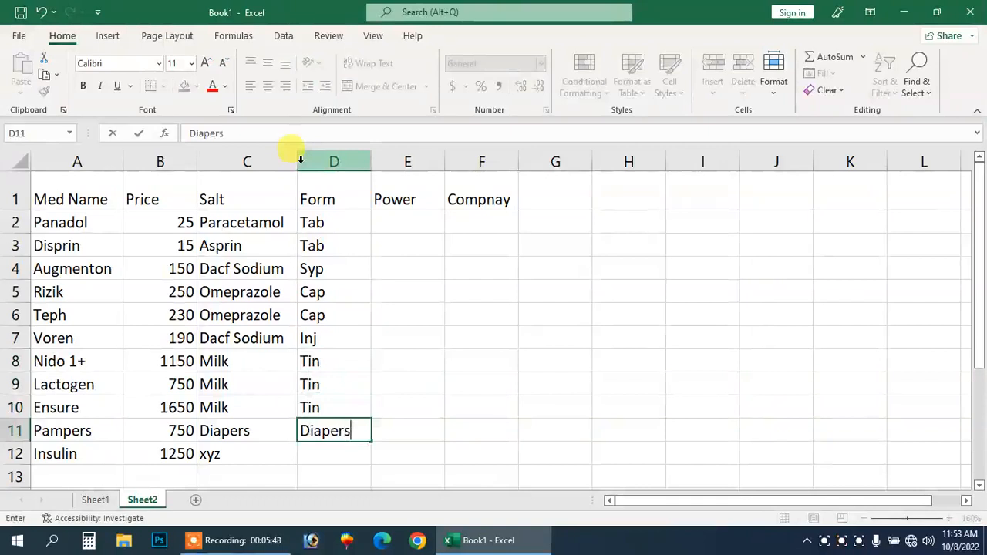
key("Return")
type("Inj")
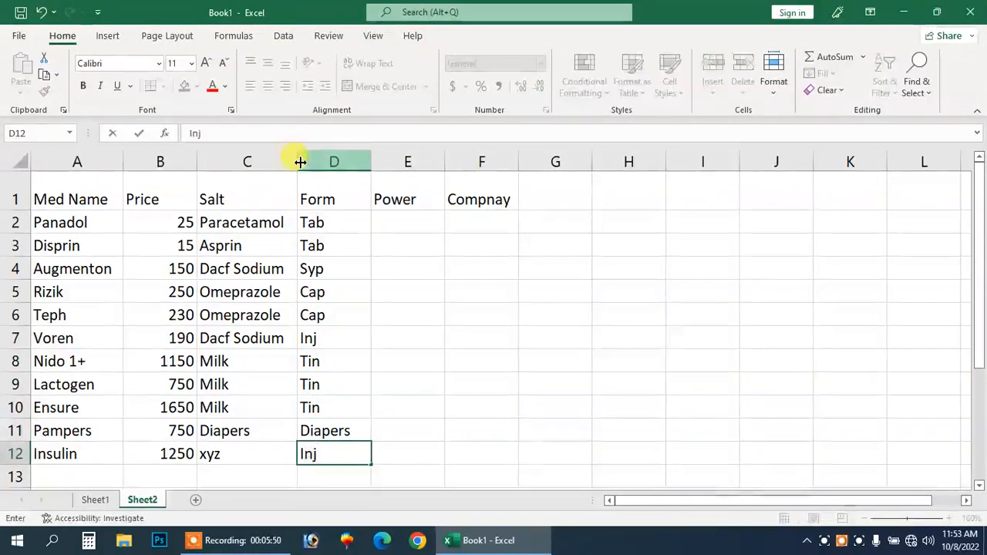
key("Return")
Enter Extra as Panadol's power in cell E2.
key("Right")
key("Up")
key("ctrl+Up")
key("Down")
type("E")
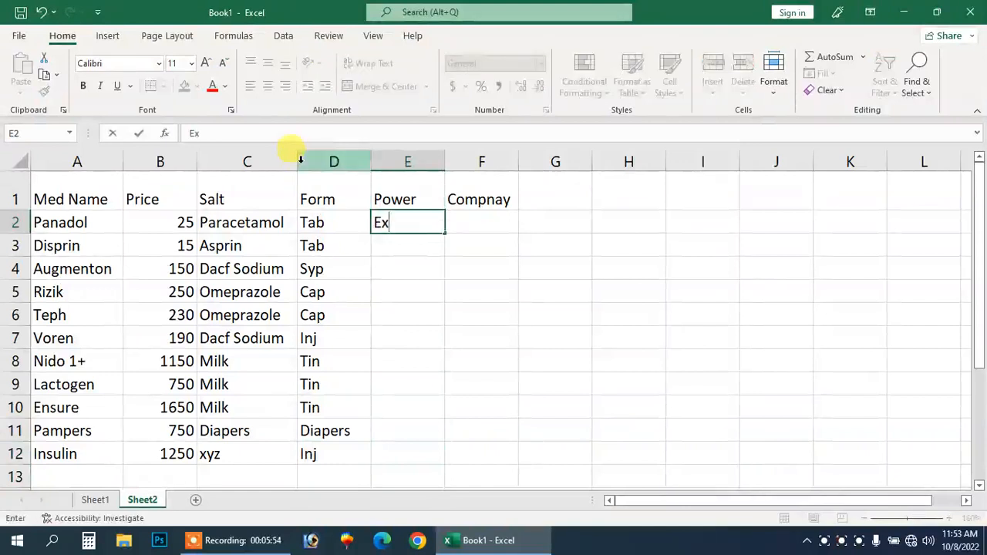
type("xtea")
key("BackSpace")
key("BackSpace")
type("r")
key("Return")
Enter N.A as Disprin's power in cell E3 and 550 mg as Augmenton's power in E4.
type("N.a")
key("BackSpace")
type("A")
key("Return")
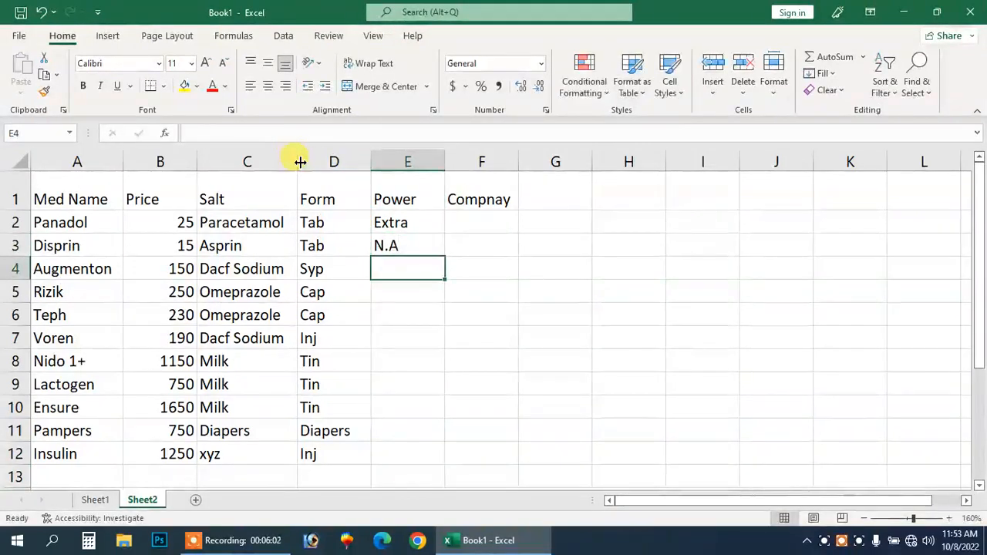
type("55")
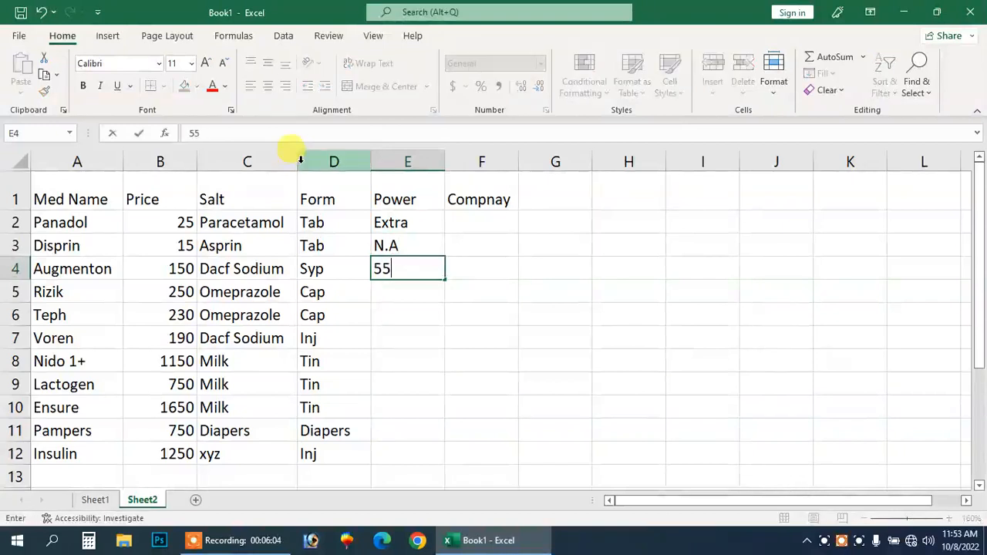
type("0 mg")
key("Return")
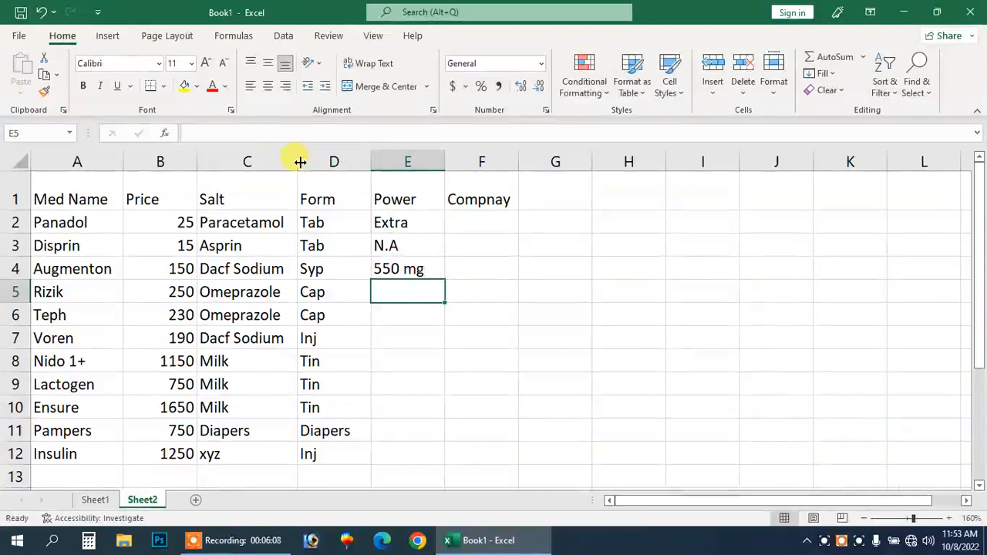
Enter the powers 20 mg for Rizik, 40 mg for Teph and 500 mg for Voren in cells E5 to E7.
type("20 mg")
key("Return")
type("40 mg")
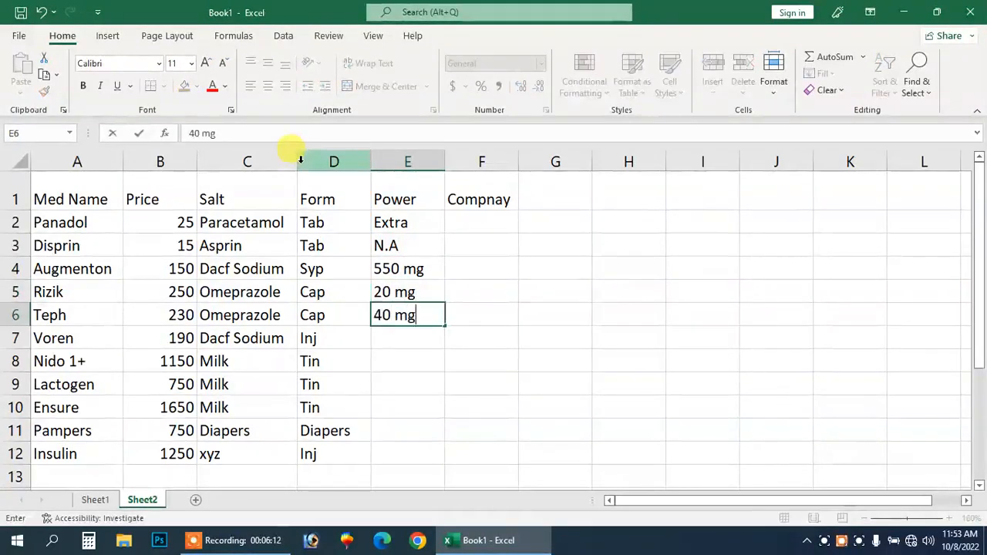
key("Return")
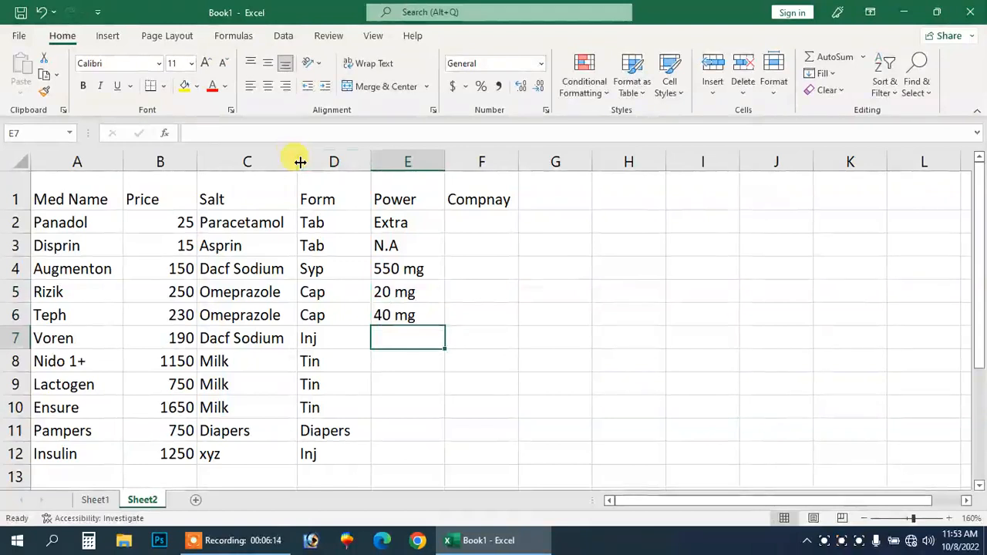
key("Up")
key("Up")
key("Down")
key("Down")
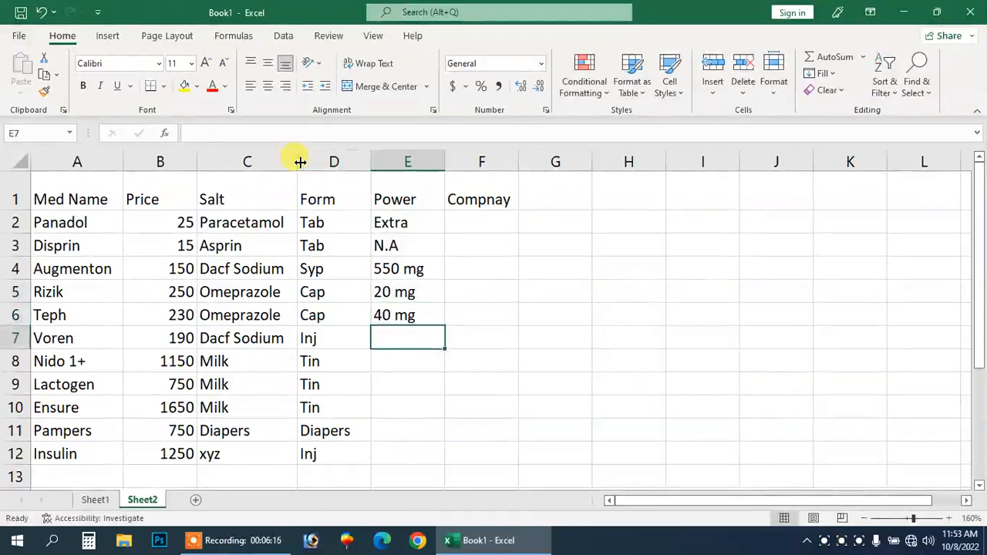
type("500 mg")
key("Return")
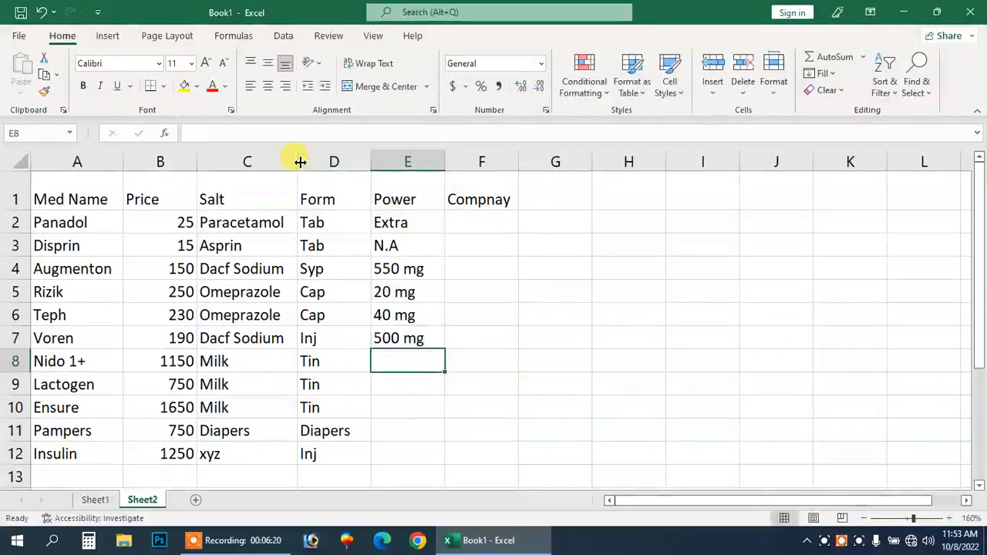
Complete the Power column with N.A for Nido 1+, Lactogen, Ensure, Pampers and Insulin in cells E8 to E12.
type("N")
key("Return")
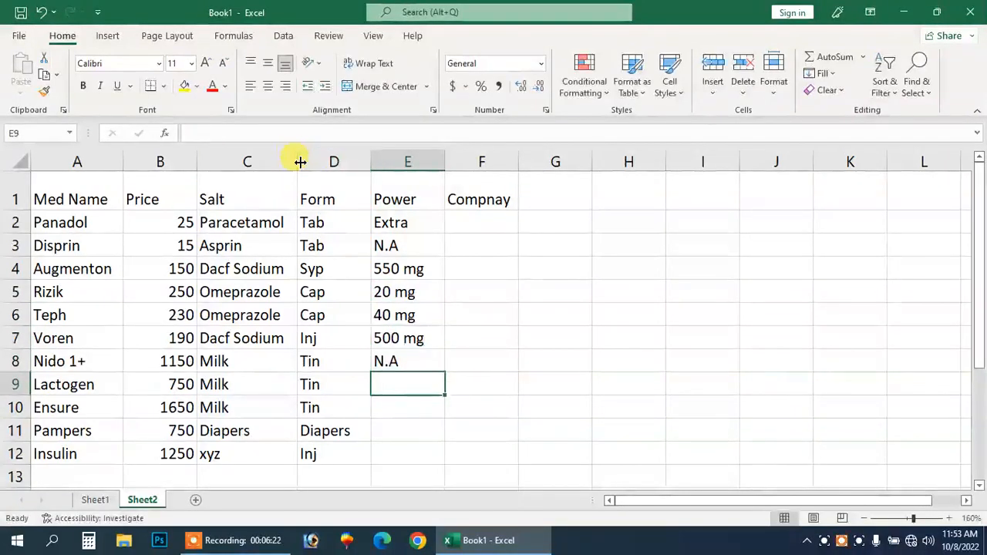
type("n")
key("Return")
type("n")
key("Return")
type("n")
key("Return")
type("n")
key("ctrl+Return")
Enter gsk as the company for Panadol and Disprin in cells F2 and F3.
key("Up")
key("Up")
key("Up")
key("Up")
key("Up")
key("Up")
key("Up")
key("Up")
key("Up")
key("Up")
key("Up")
key("Right")
key("Down")
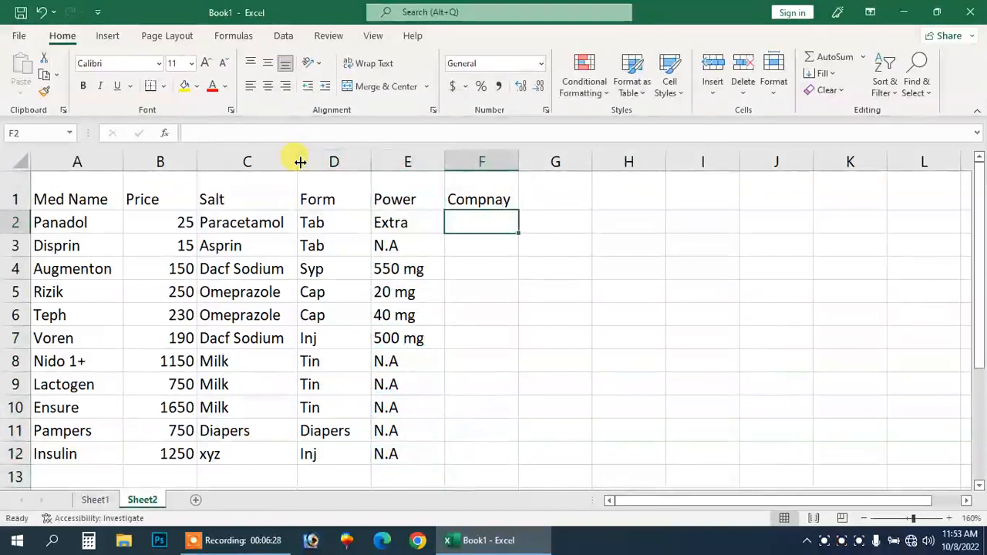
type("gs")
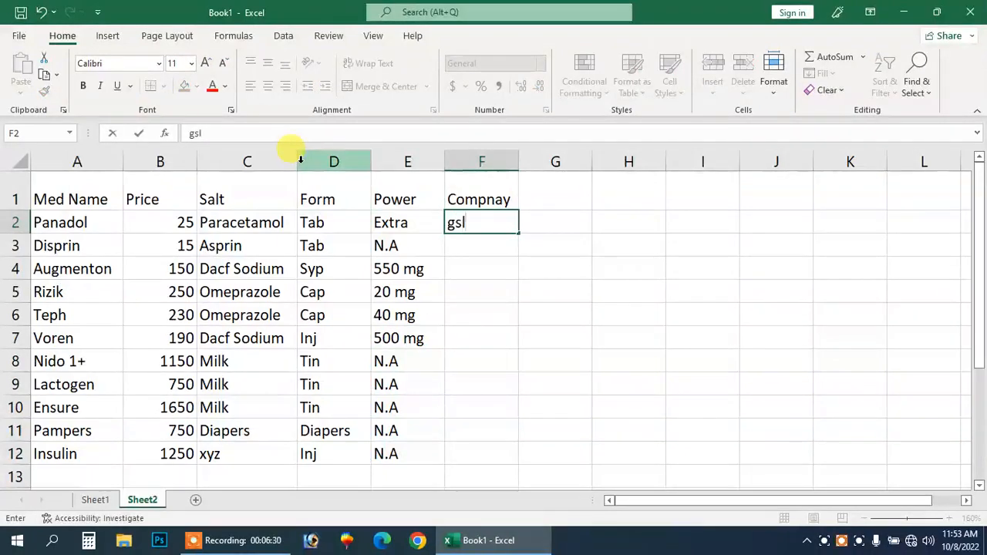
type("k")
key("Return")
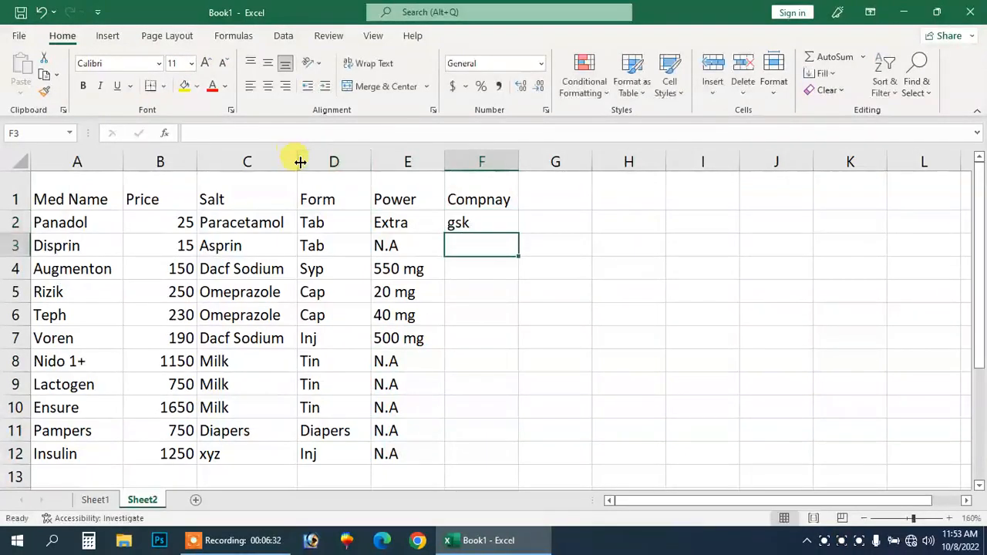
type("g")
key("Return")
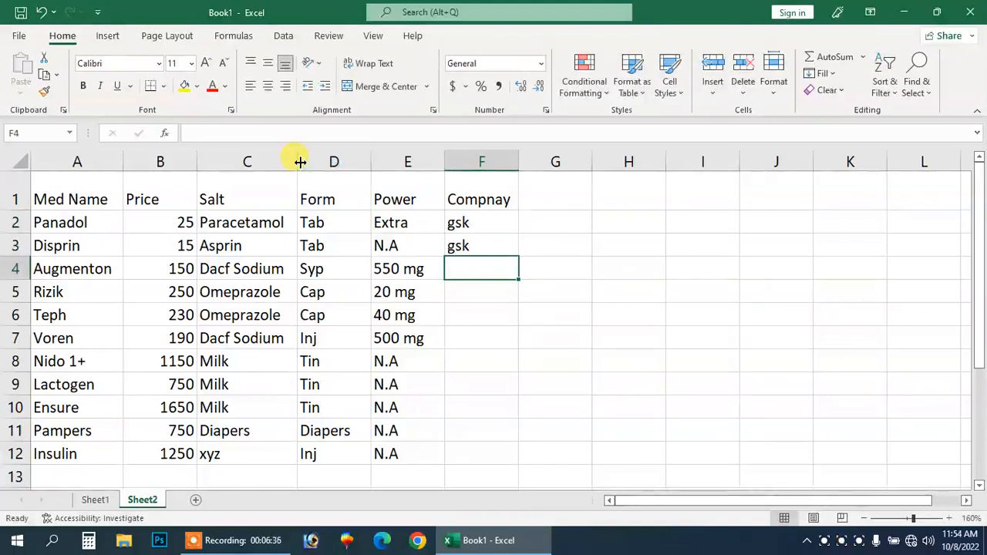
Enter the companies Sofai for Augmenton, Getz for Rizik and Indus for Teph in cells F4 to F6.
type("Sof")
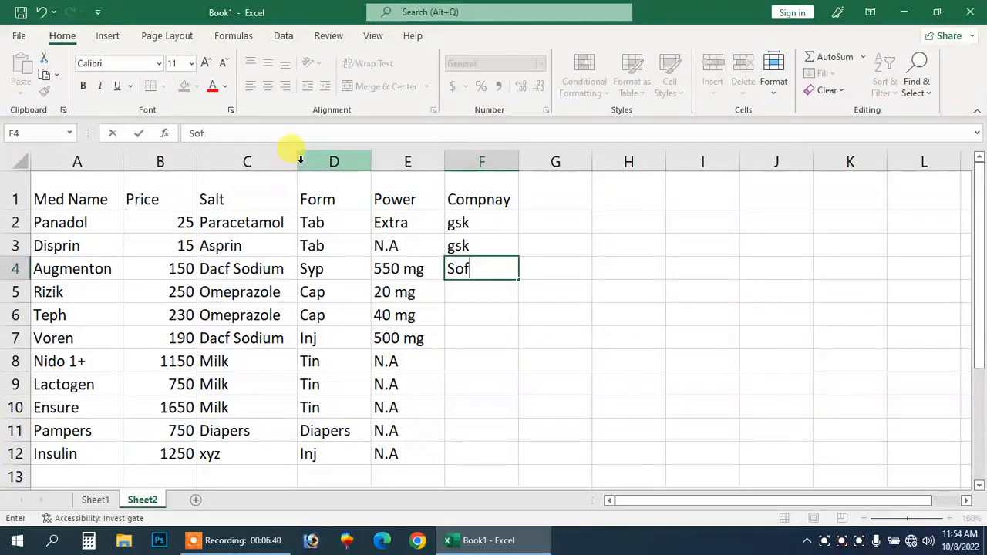
type("ifai")
key("Return")
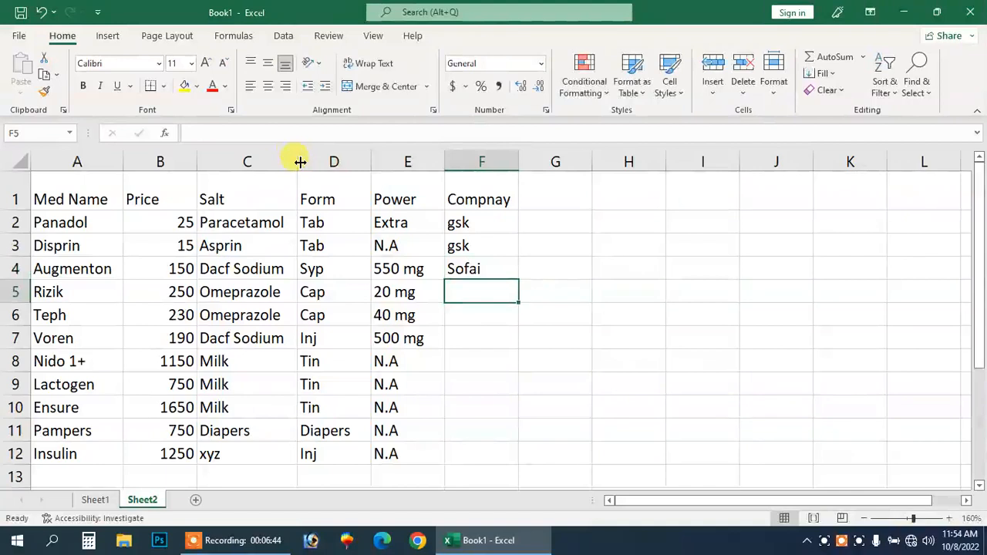
type("Getz")
key("Return")
type("Induis")
key("BackSpace")
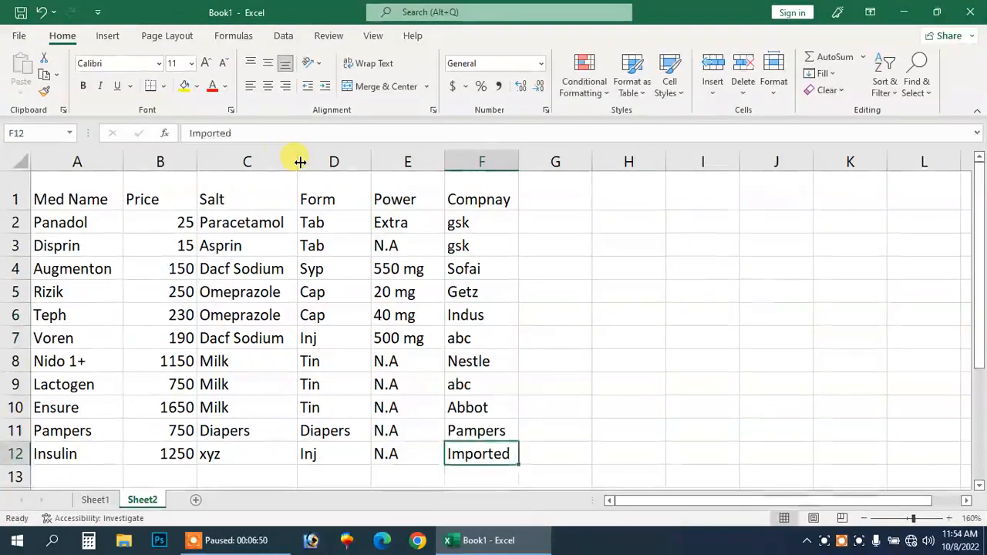
Increase the height of header row 1 slightly.
key("Up")
key("Up")
key("Up")
key("Up")
key("Up")
key("Up")
key("Up")
key("Up")
key("Up")
key("Up")
key("Up")
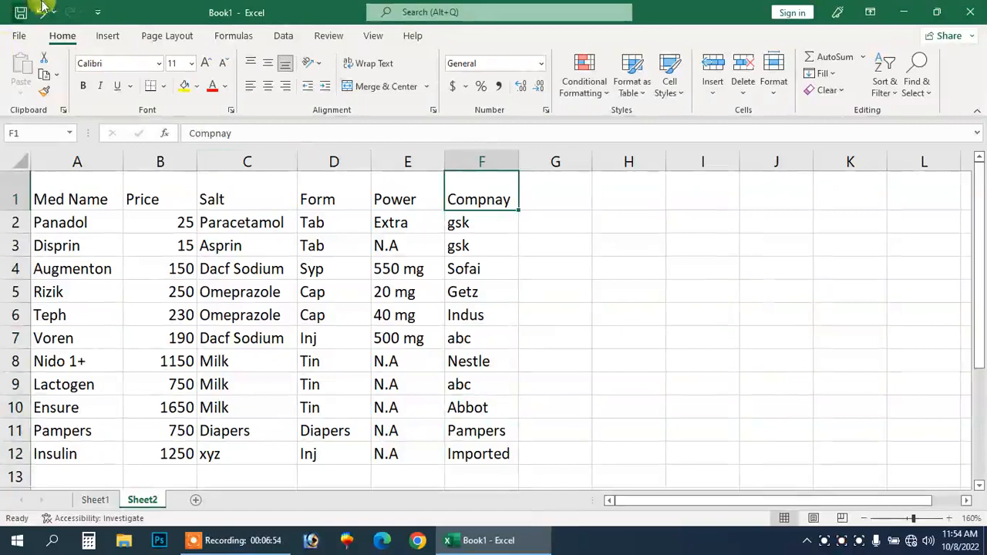
left_click_drag(25, 207, 15, 222)
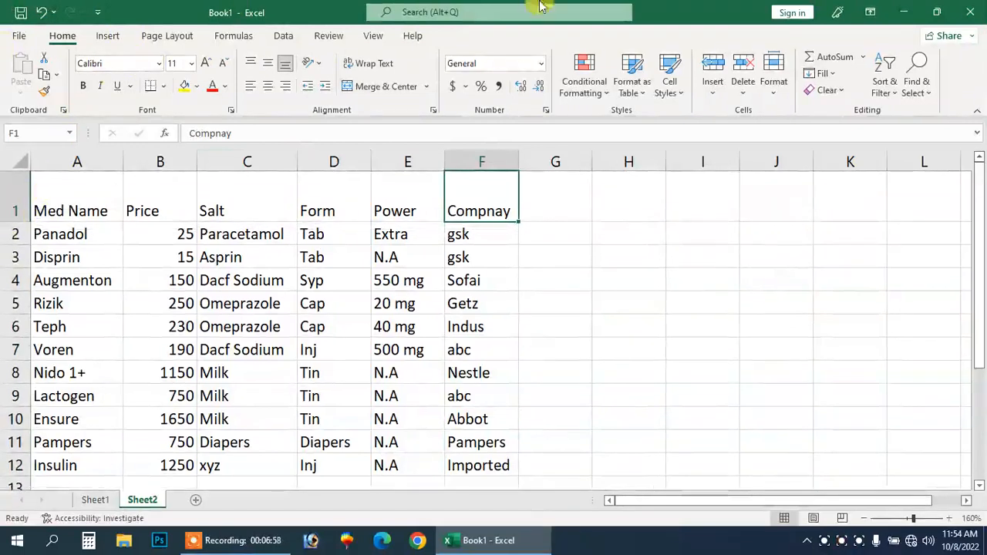
Copy the table headers in A1:F1 and paste them into row 1 starting at cell H1.
key("Left")
key("Left")
key("Left")
key("Left")
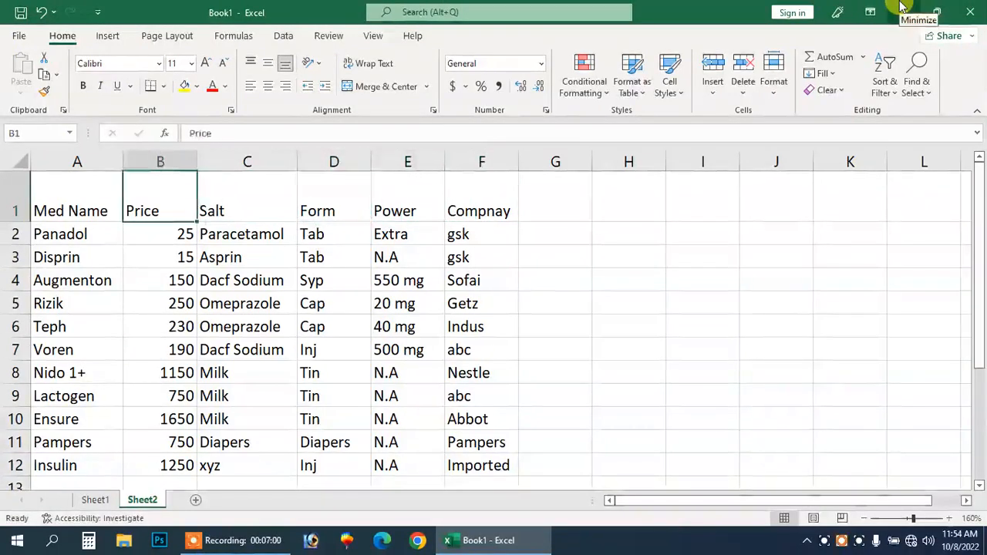
key("Left")
key("shift+Down")
key("shift+Up")
key("shift+Right")
key("shift+Right")
key("shift+Right")
key("shift+Right")
key("shift+Right")
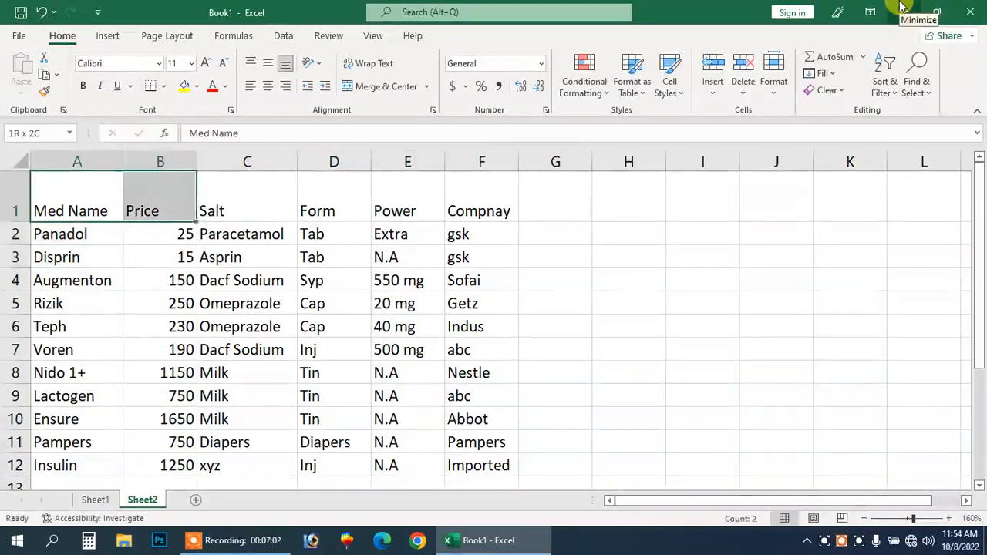
key("ctrl+c")
key("Right")
key("Right")
key("Right")
key("Right")
key("Right")
key("Right")
key("Right")
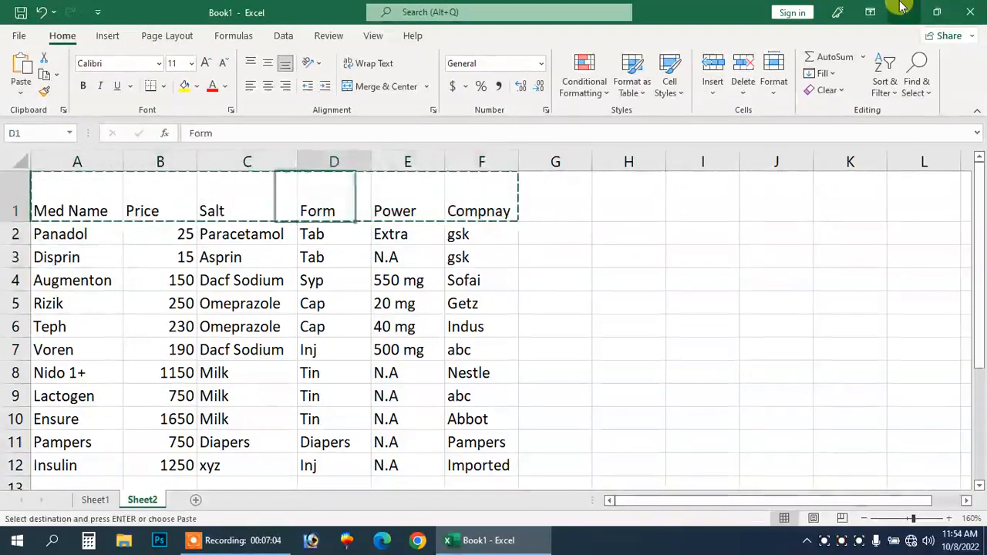
key("Left")
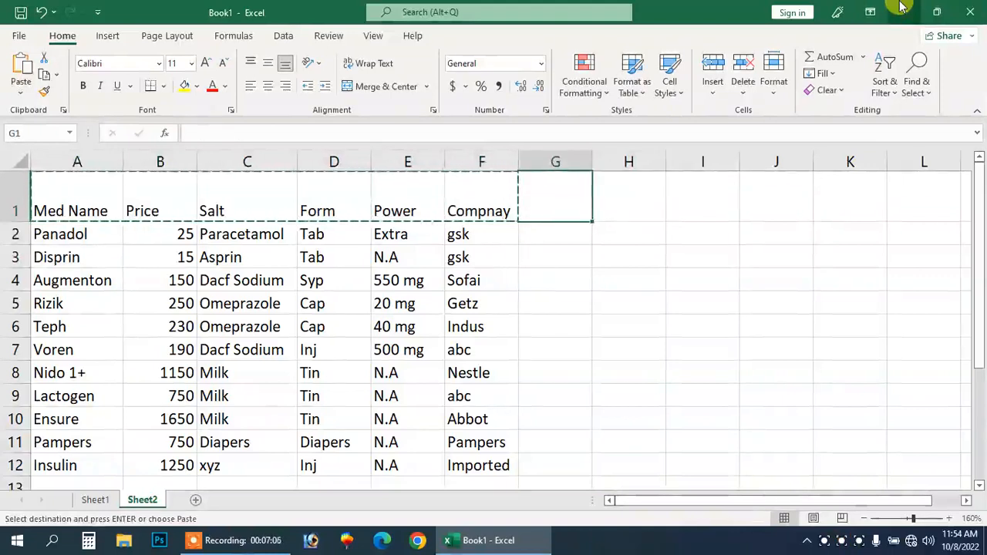
key("Right")
key("ctrl+v")
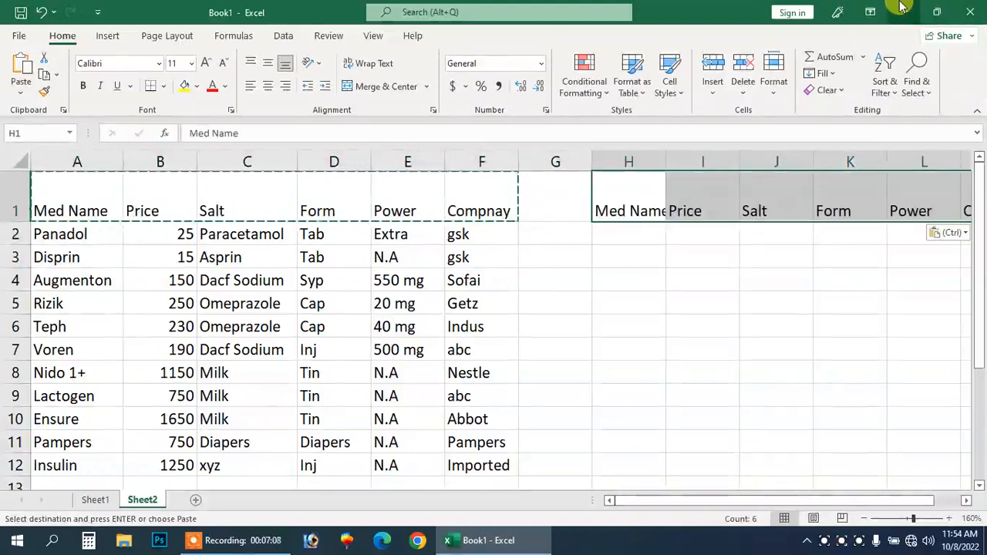
key("Escape")
Narrow columns B, D, E and G, and widen column H to fit the Med Name header.
left_click_drag(196, 160, 180, 162)
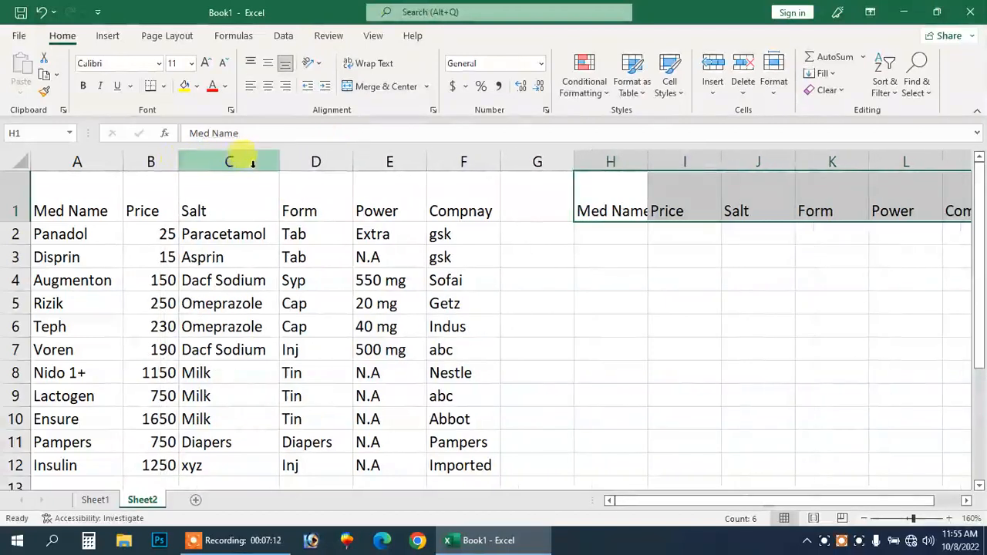
left_click_drag(360, 160, 330, 160)
left_click(326, 159)
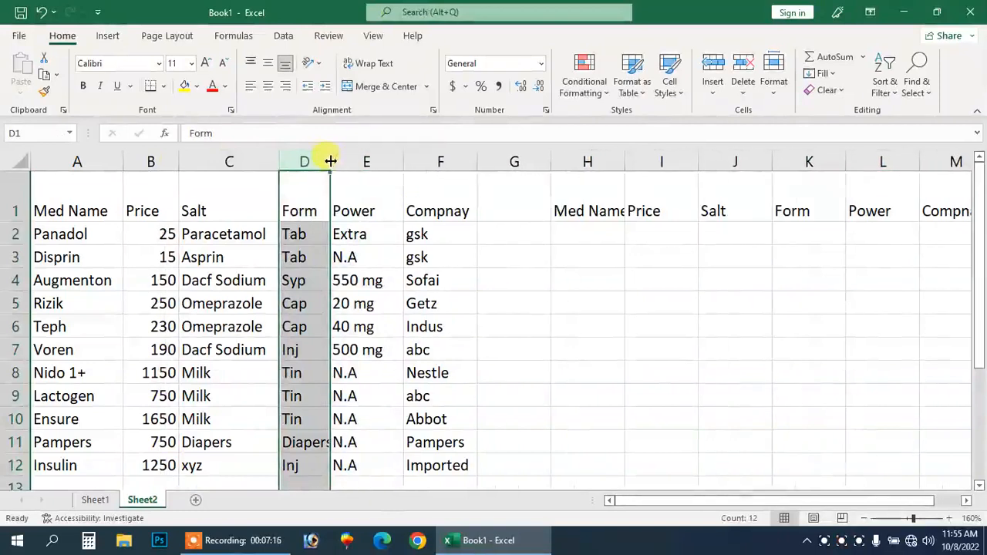
left_click_drag(404, 158, 393, 161)
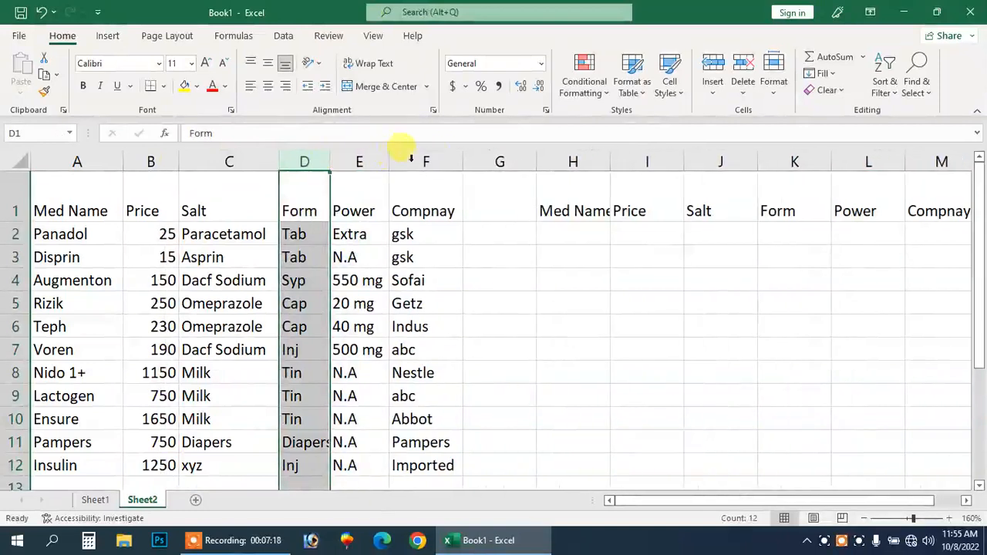
left_click_drag(535, 162, 496, 161)
left_click_drag(571, 163, 578, 162)
Enter Rizik as the medicine name to look up in cell H2.
left_click(532, 235)
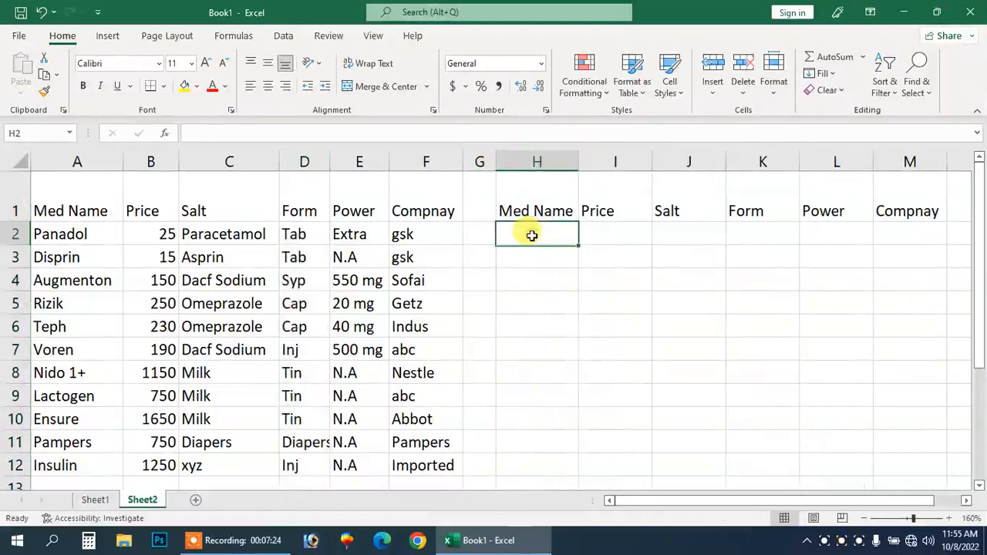
type("Rizik")
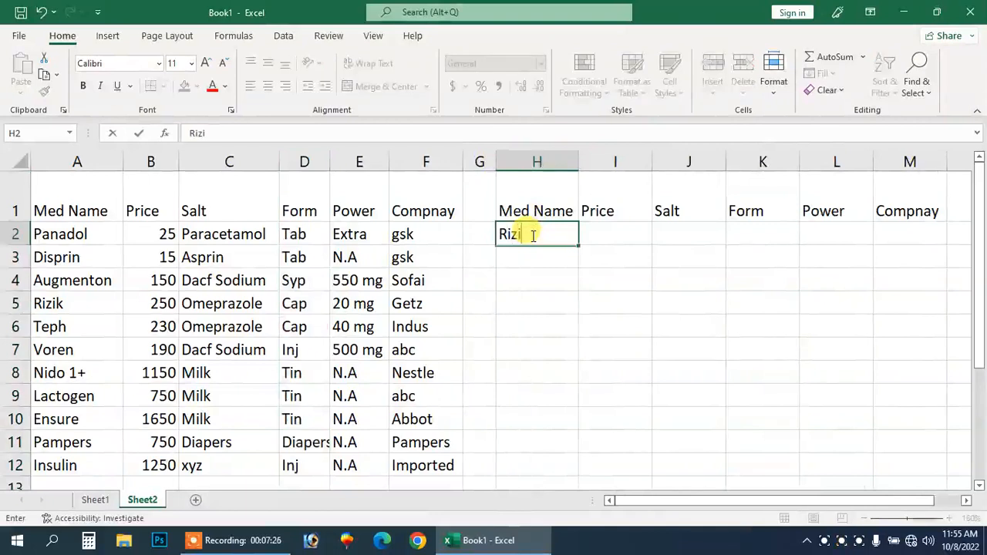
key("Return")
left_click(532, 235)
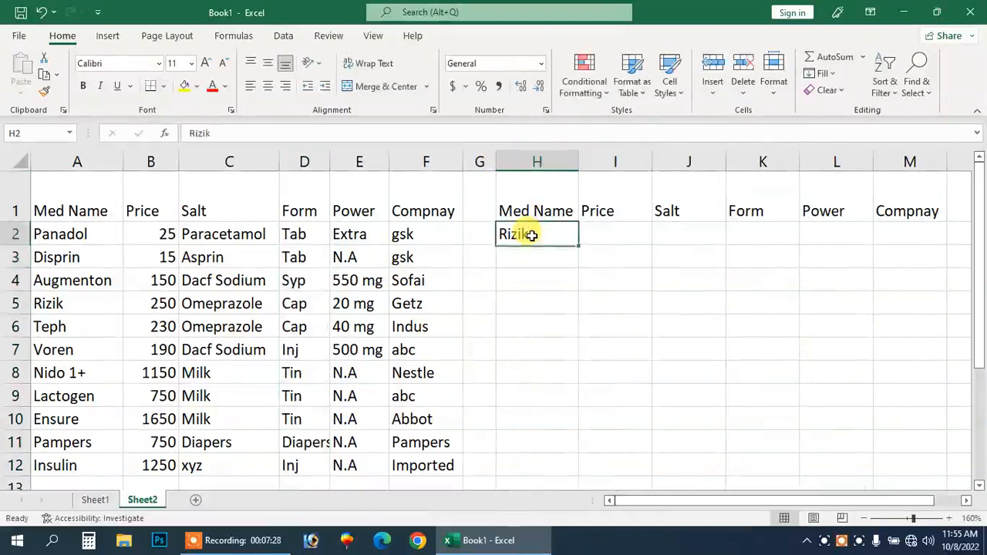
key("Right")
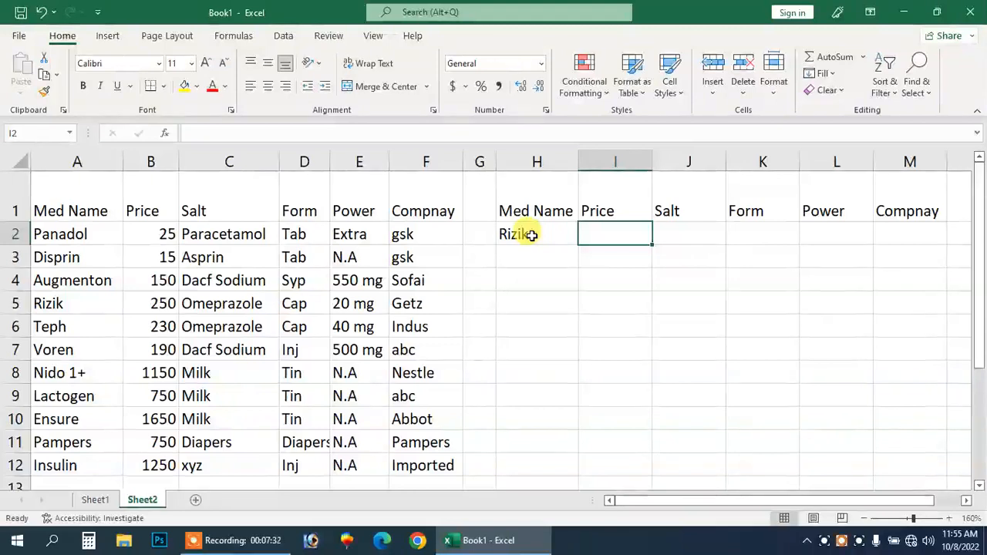
Review the list of lookup functions on Sheet1, focusing on VLOOKUP in A2, and return to Sheet2.
left_click(93, 500)
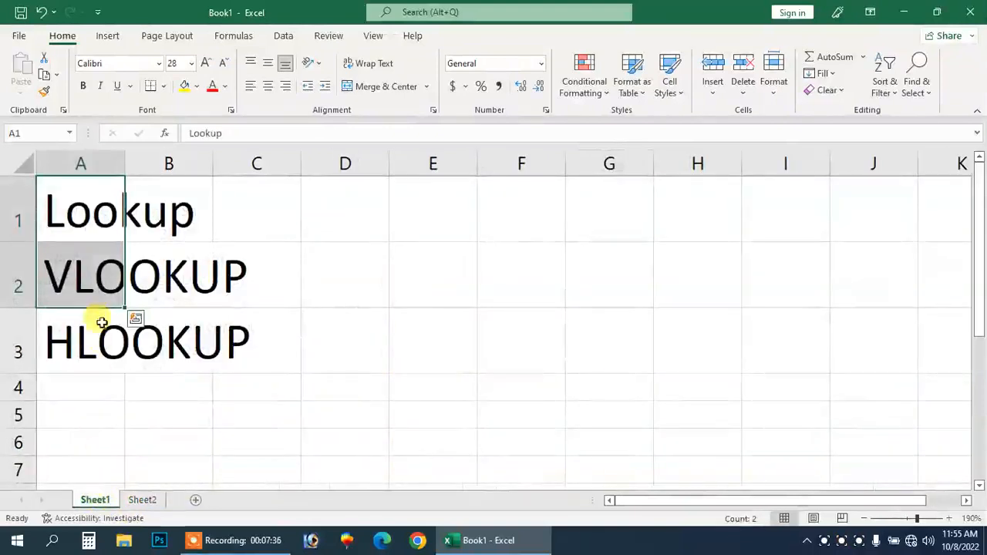
left_click(102, 281)
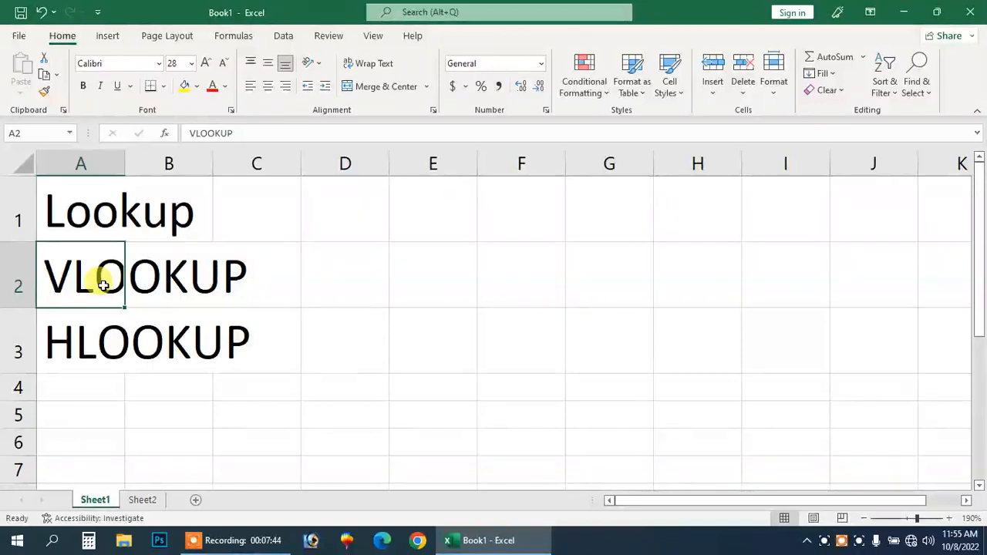
left_click(142, 500)
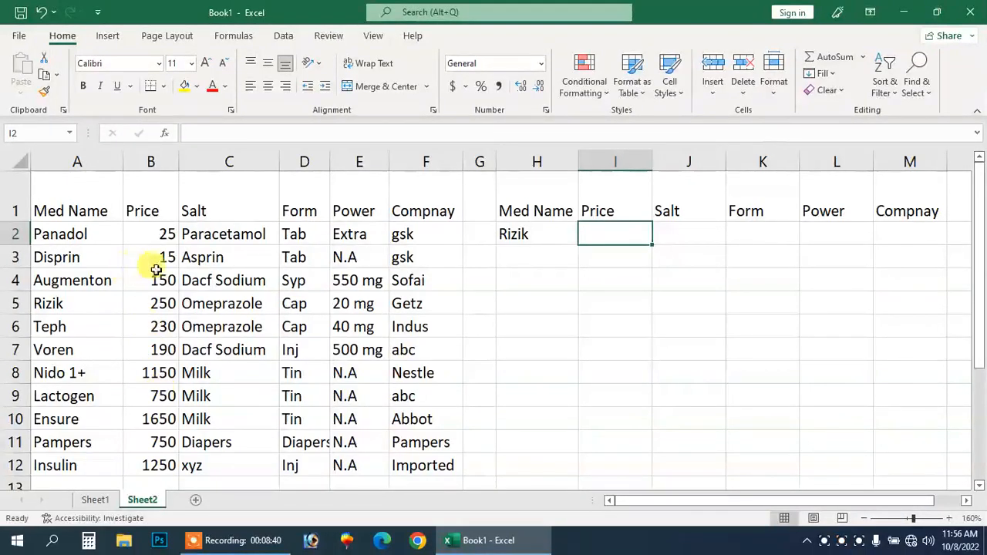
left_click(94, 499)
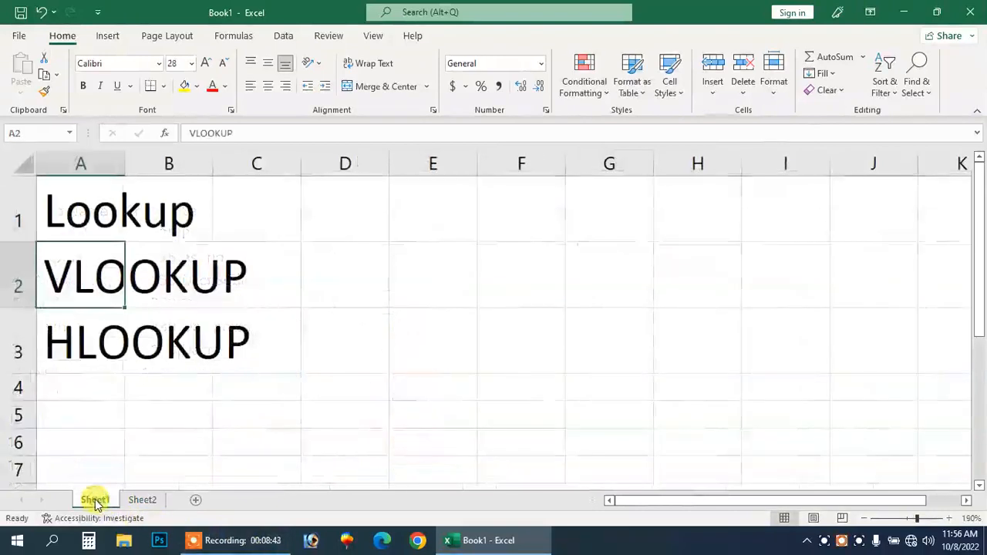
left_click(149, 501)
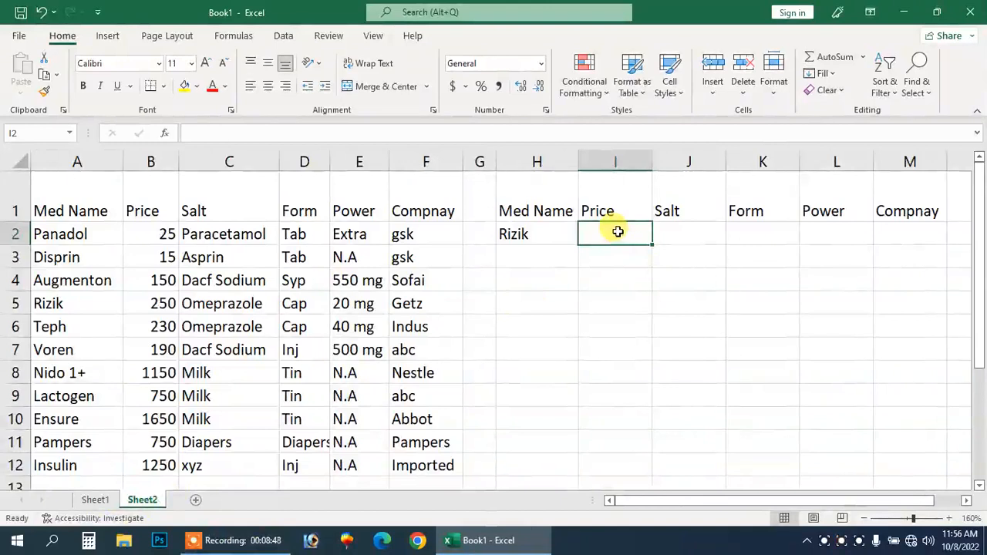
Start a VLOOKUP in I2 with H2 as the lookup value and the absolute range $A$2:$F$12 as the table array.
type("=VL")
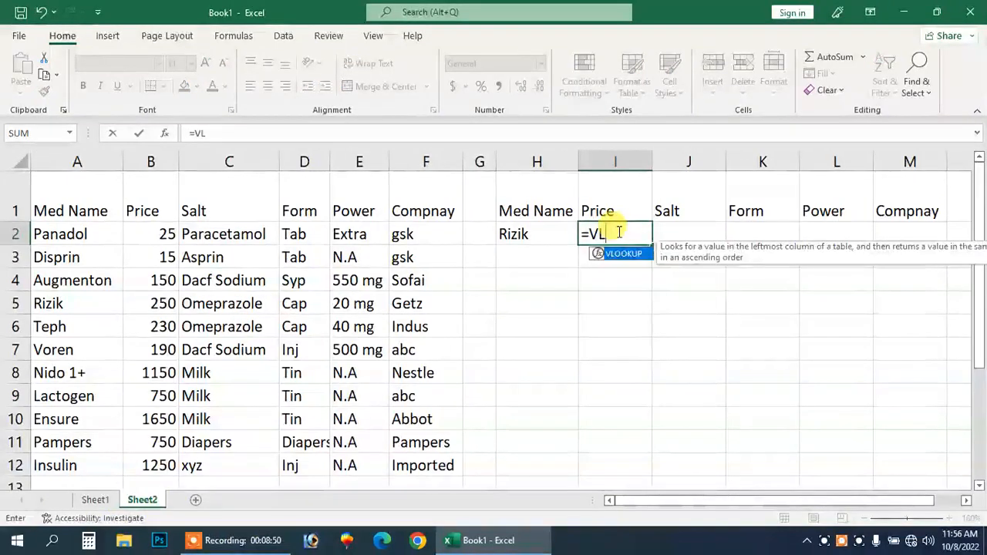
key("Tab")
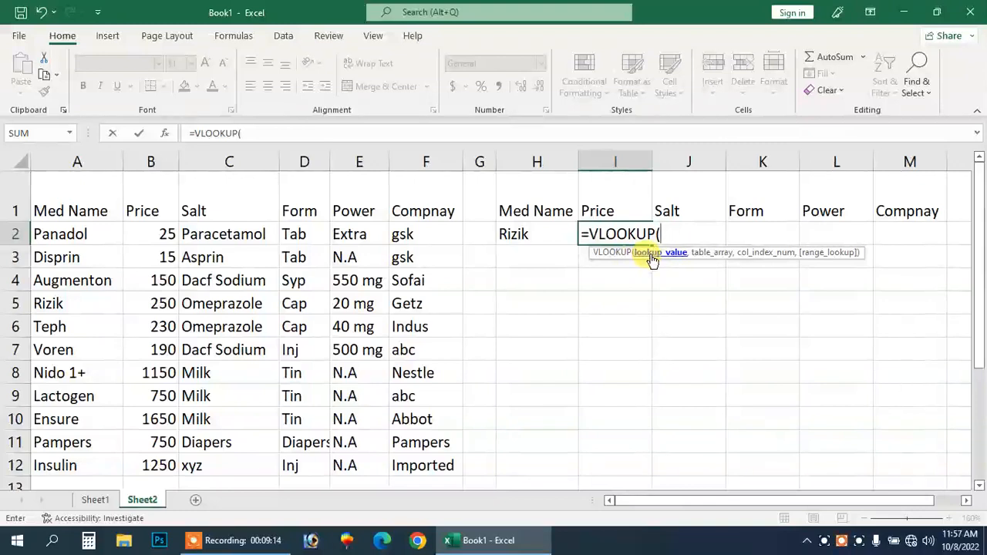
left_click(530, 238)
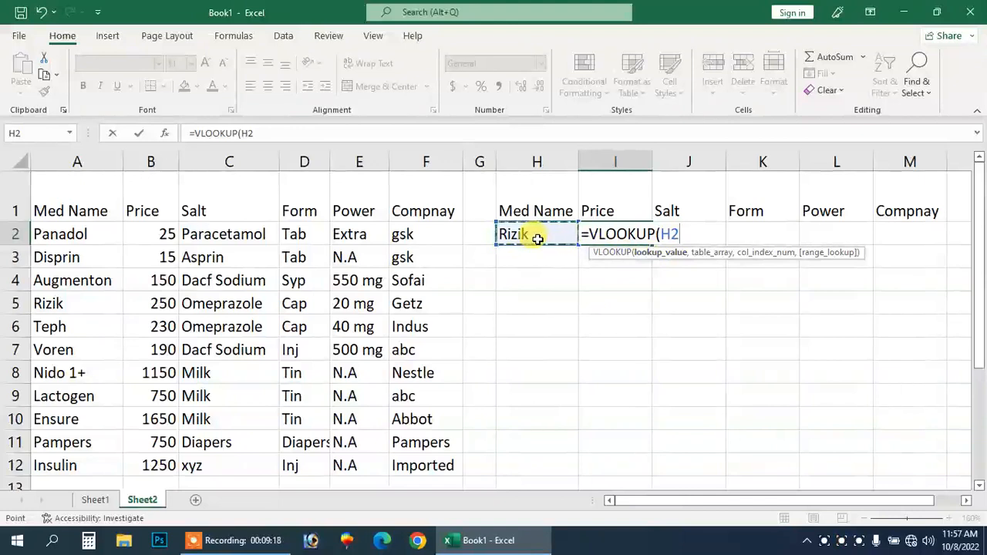
type(",")
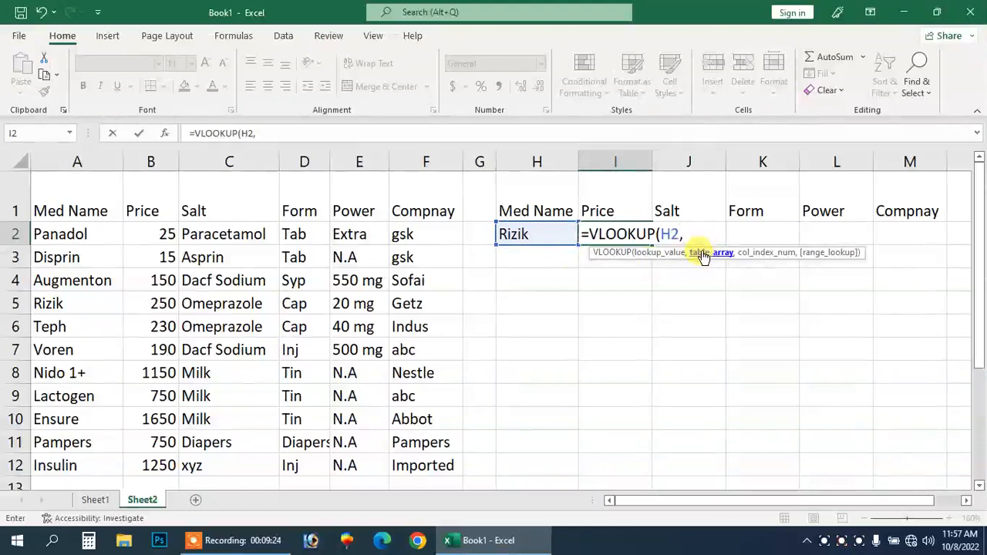
left_click_drag(58, 231, 422, 460)
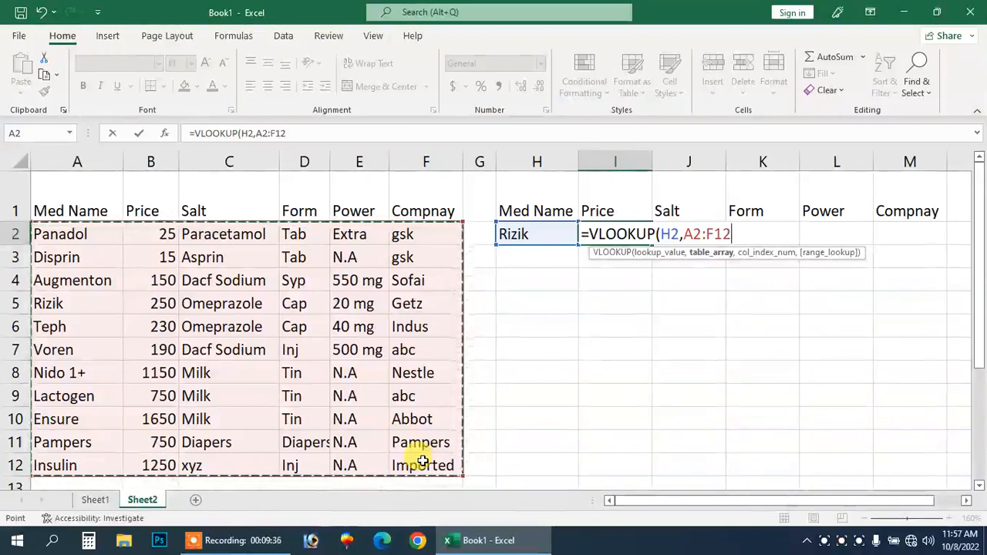
key("F4")
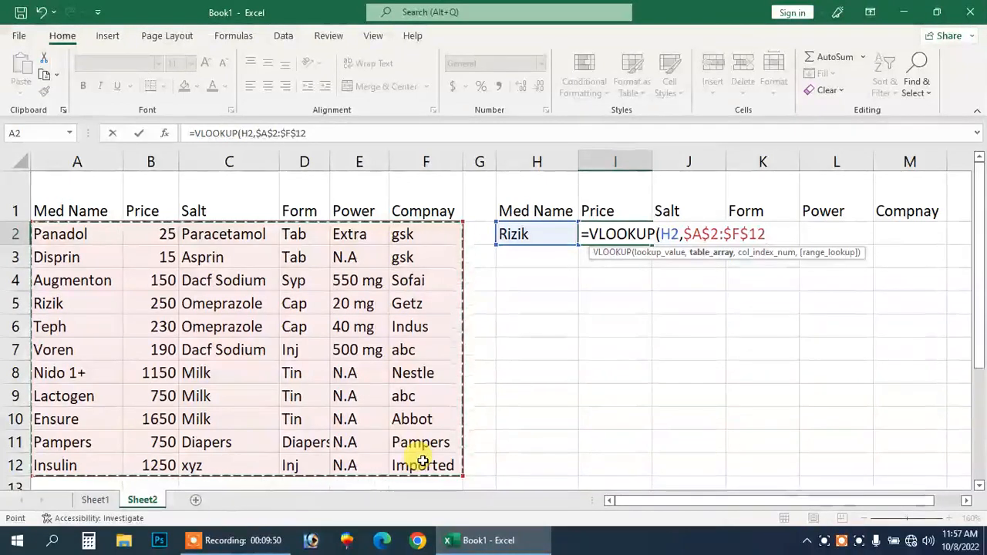
Complete the I2 formula with column index 2 and an empty range_lookup argument: =VLOOKUP(H2,$A$2:$F$12,2,).
type(",2")
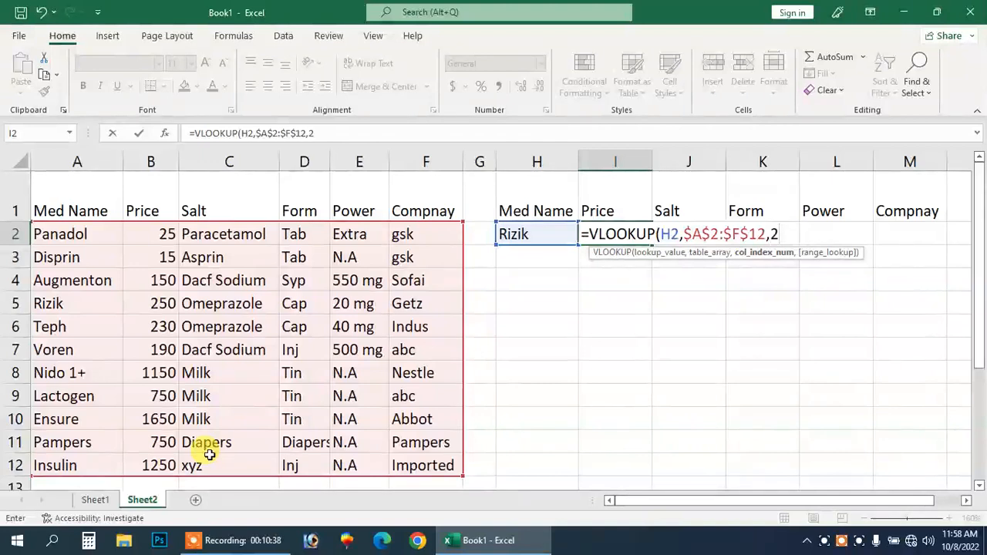
type(",")
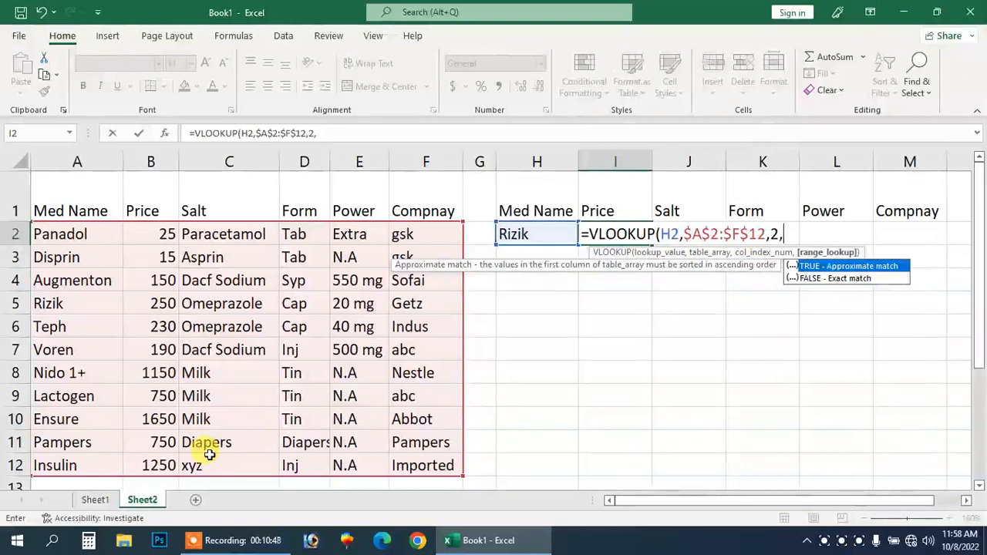
key("Down")
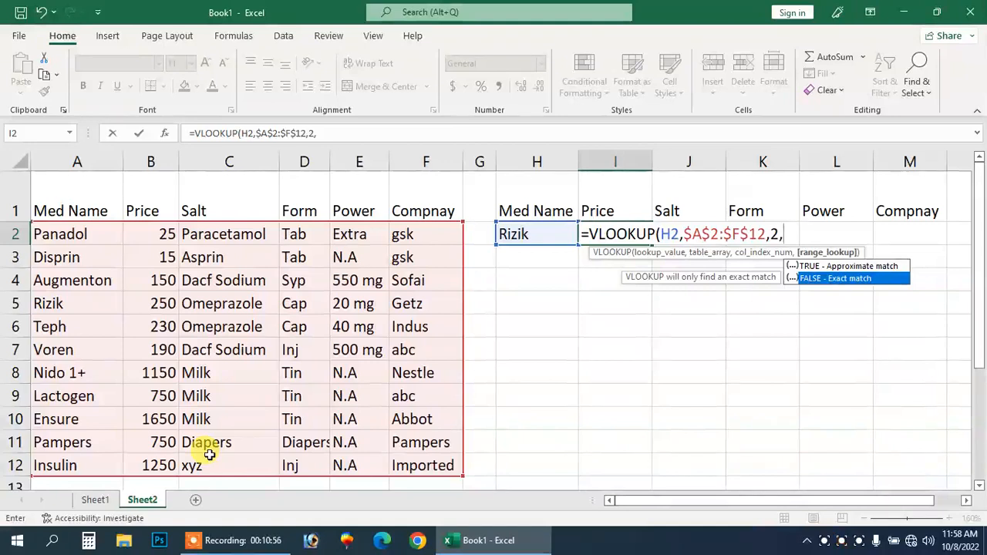
key("Tab")
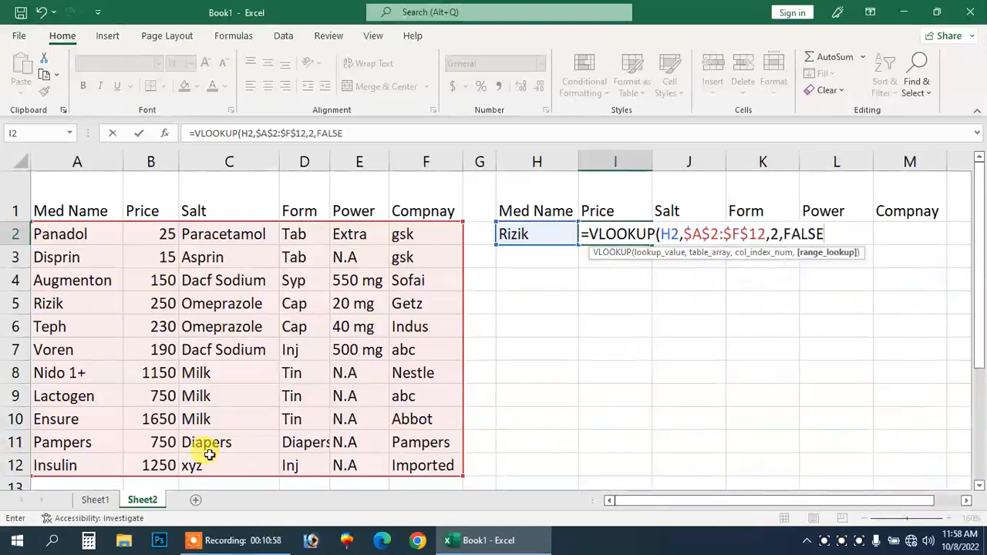
type(")")
key("BackSpace")
key("BackSpace")
key("BackSpace")
key("BackSpace")
key("BackSpace")
key("BackSpace")
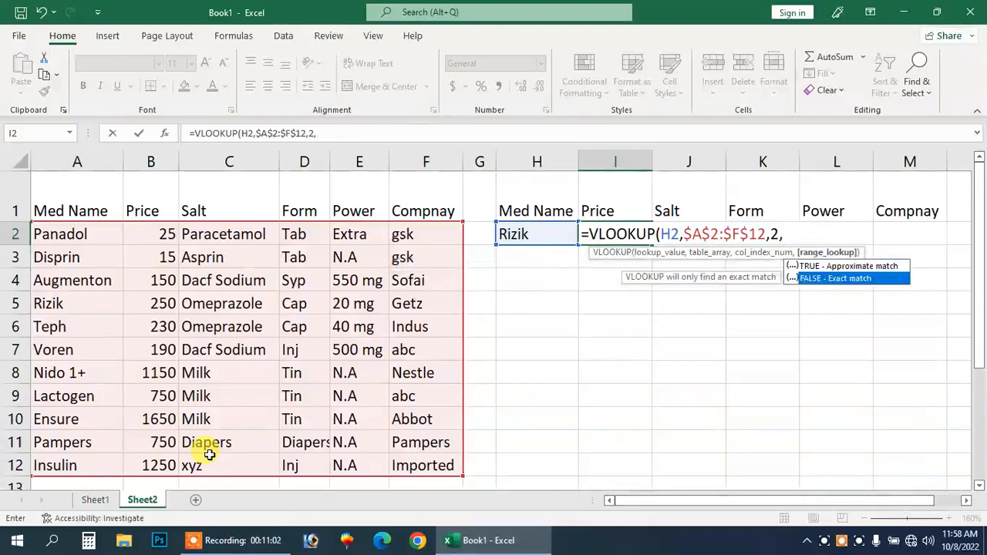
key("Return")
key("Up")
key("F2")
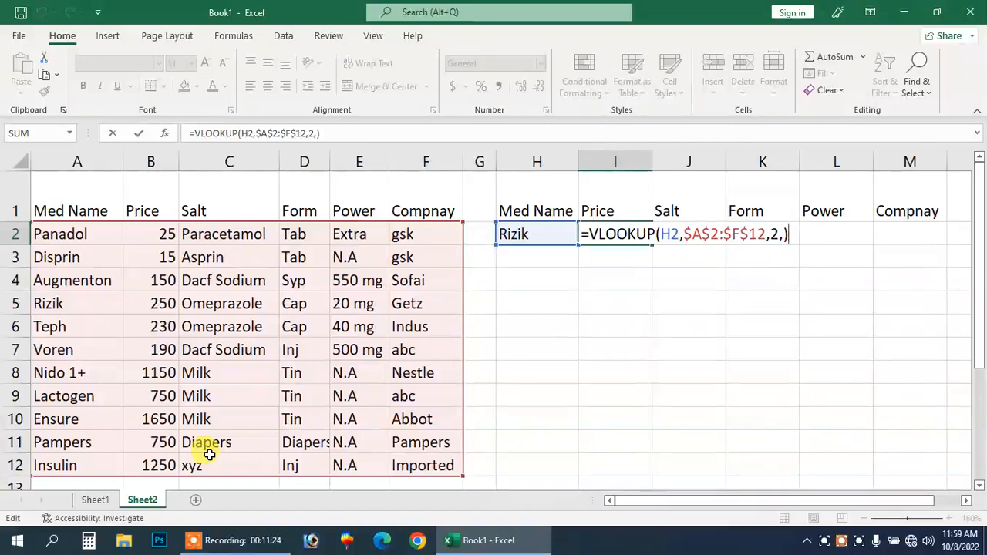
key("Return")
Enter the sample medicine names Rizik 20 in I6 and Rizik 40 in I7.
key("Down")
key("Down")
key("Down")
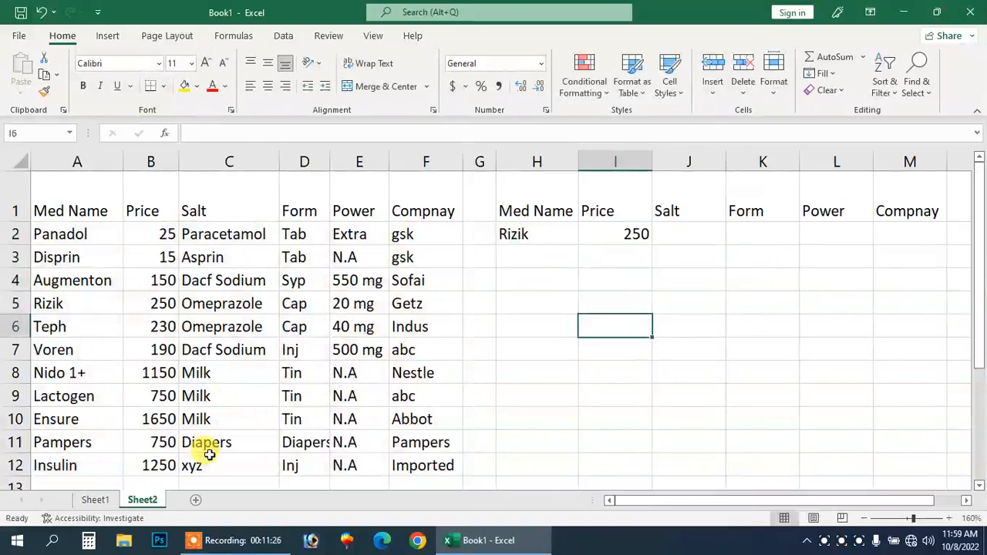
type("rIZIK")
key("BackSpace")
key("BackSpace")
key("BackSpace")
key("BackSpace")
key("BackSpace")
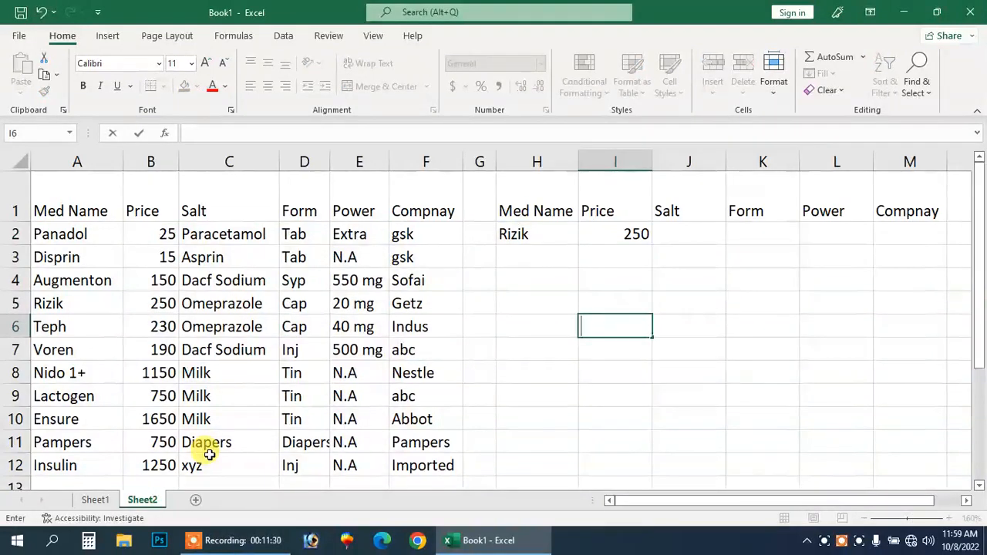
type("Rizik")
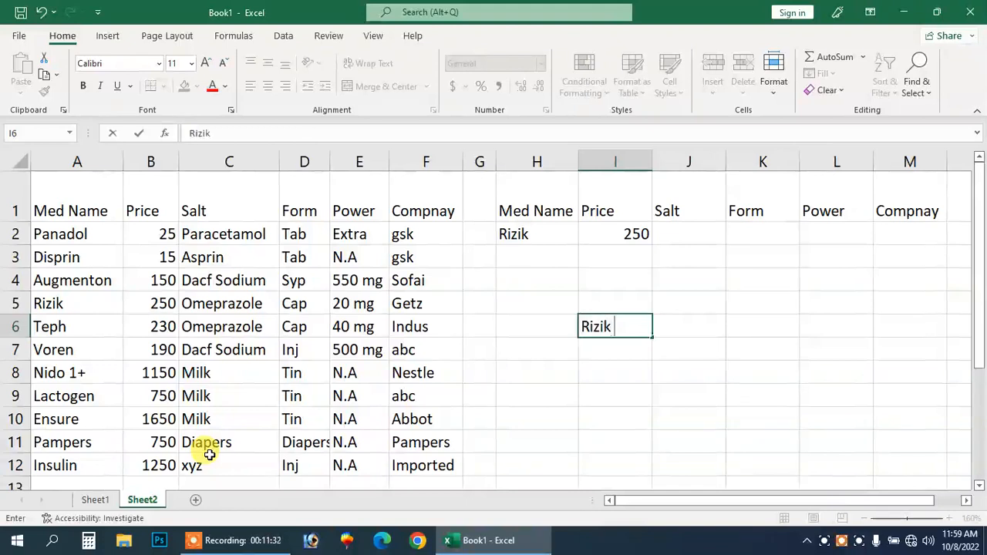
type(" 20")
key("Return")
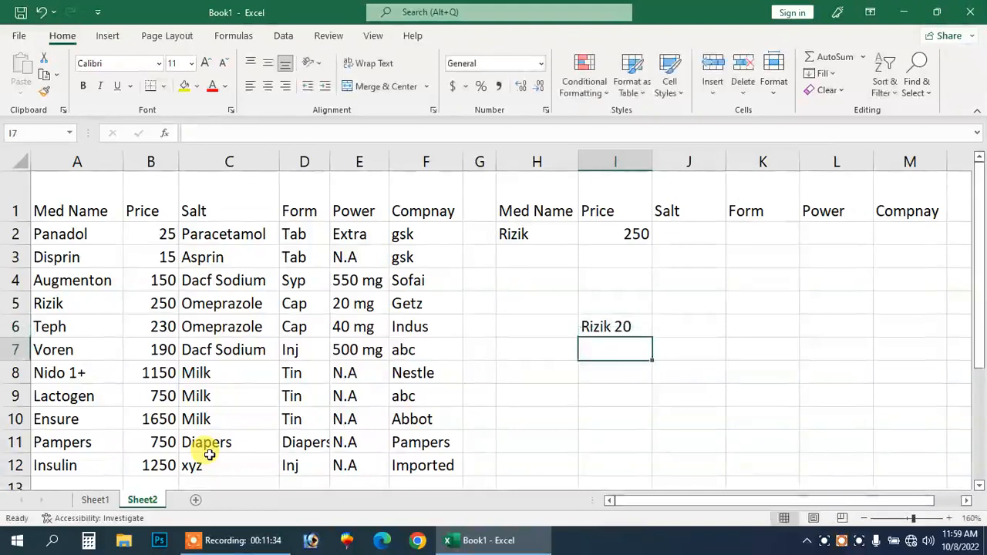
type("rizik 20")
key("Tab")
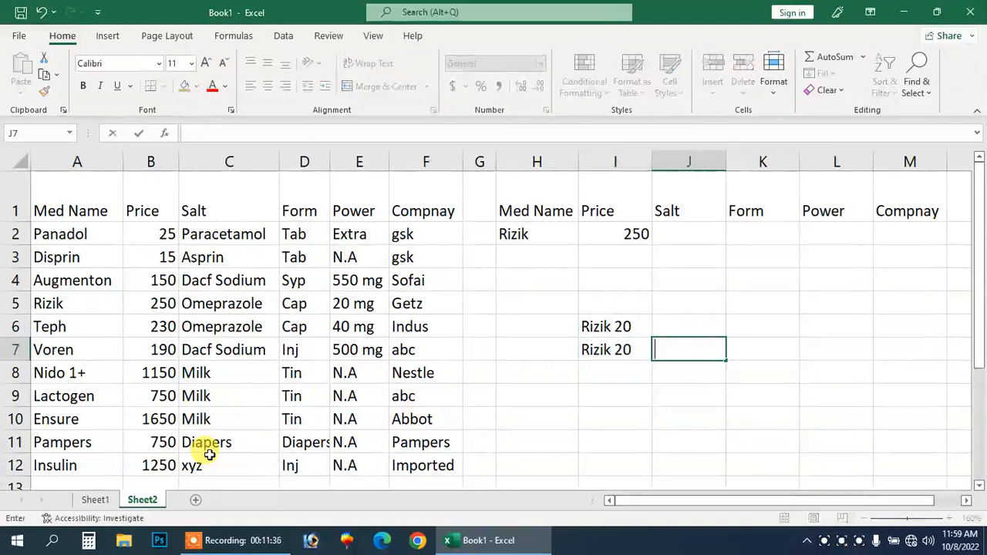
key("Left")
key("F2")
key("BackSpace")
key("BackSpace")
key("BackSpace")
type("40")
key("Return")
Change the lookup name in H2 to Rizik 20 to test the price lookup.
key("Up")
key("Right")
key("Up")
key("Up")
key("Up")
key("Up")
key("Up")
key("Left")
key("Left")
key("F2")
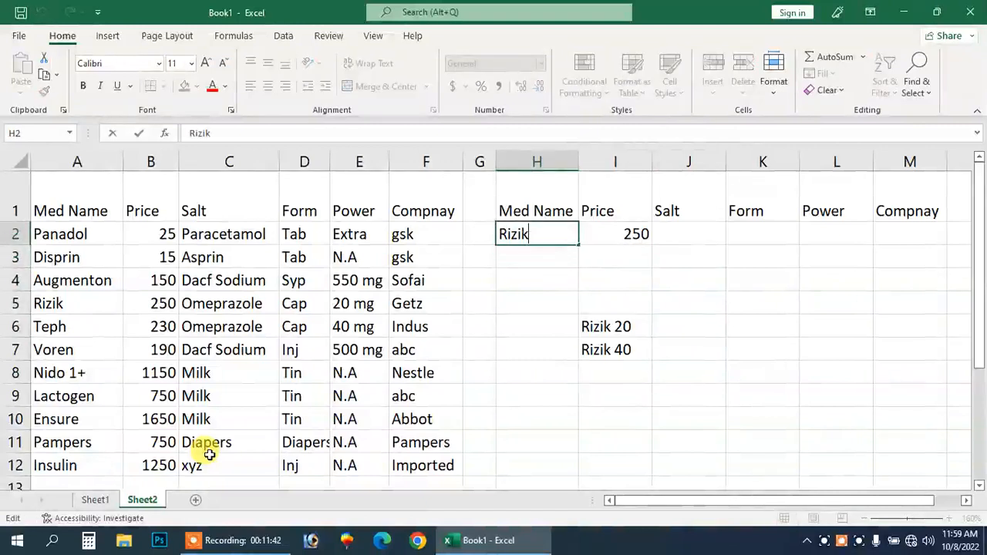
type("20")
key("Return")
key("Right")
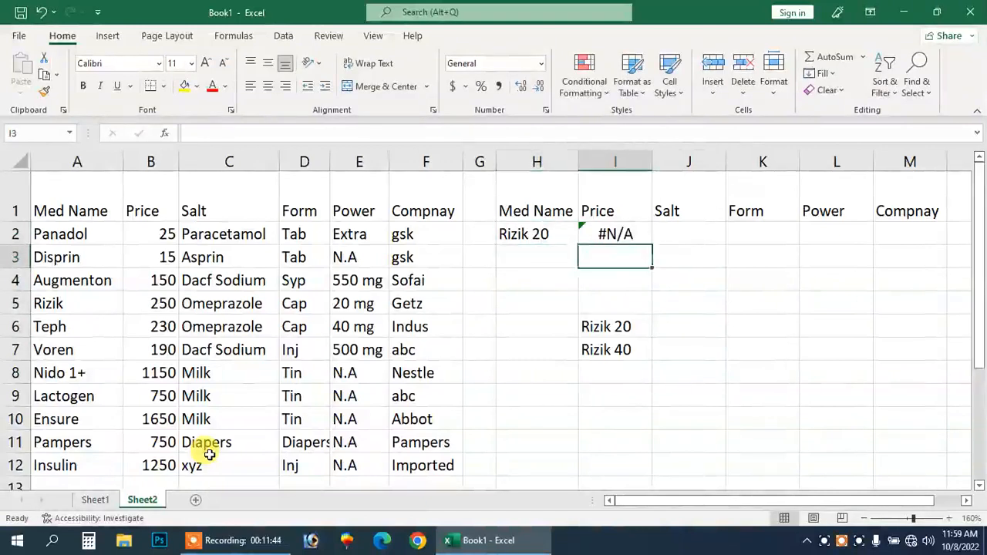
key("Down")
key("Down")
key("Down")
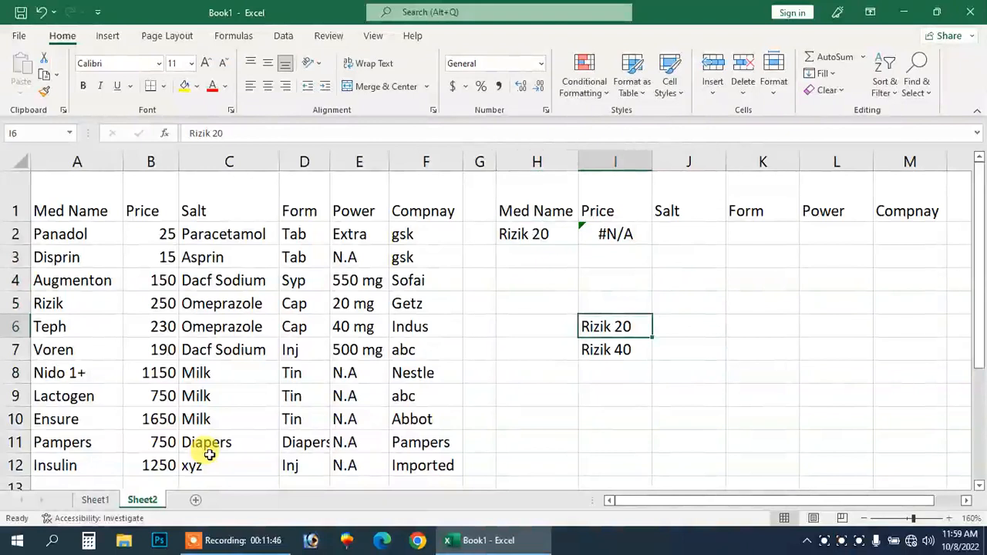
key("Up")
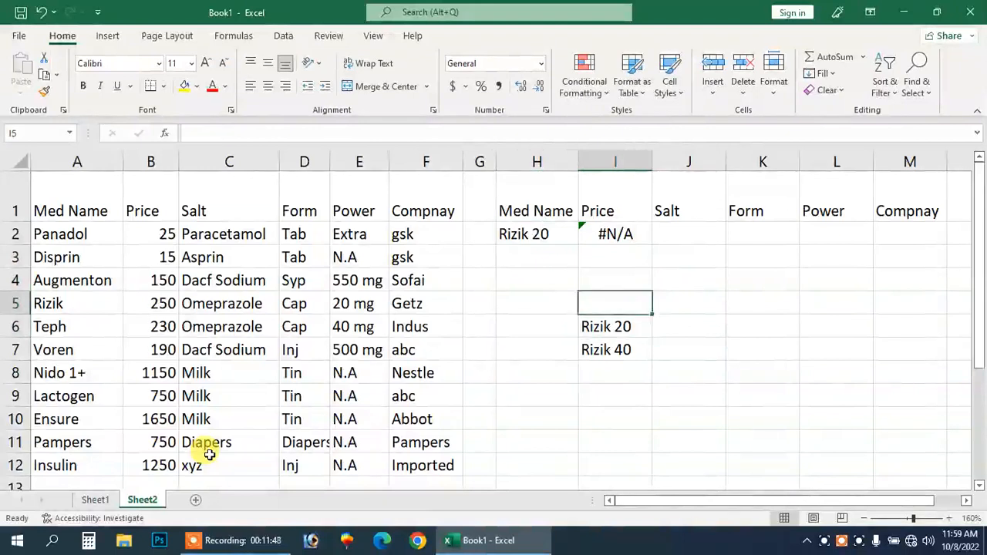
Change the lookup name in H2 to Rizik 40 to test the price lookup.
key("Left")
key("Up")
key("Up")
key("Up")
key("F2")
key("BackSpace")
key("BackSpace")
key("BackSpace")
type("40")
key("Return")
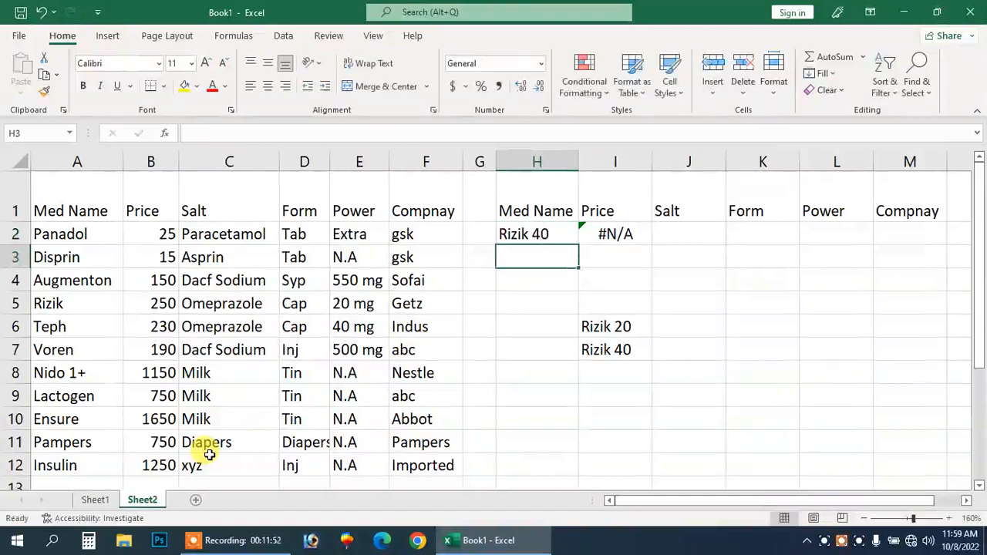
Clear the two sample medicine names from I6:I7.
key("Right")
key("Down")
key("Down")
key("Down")
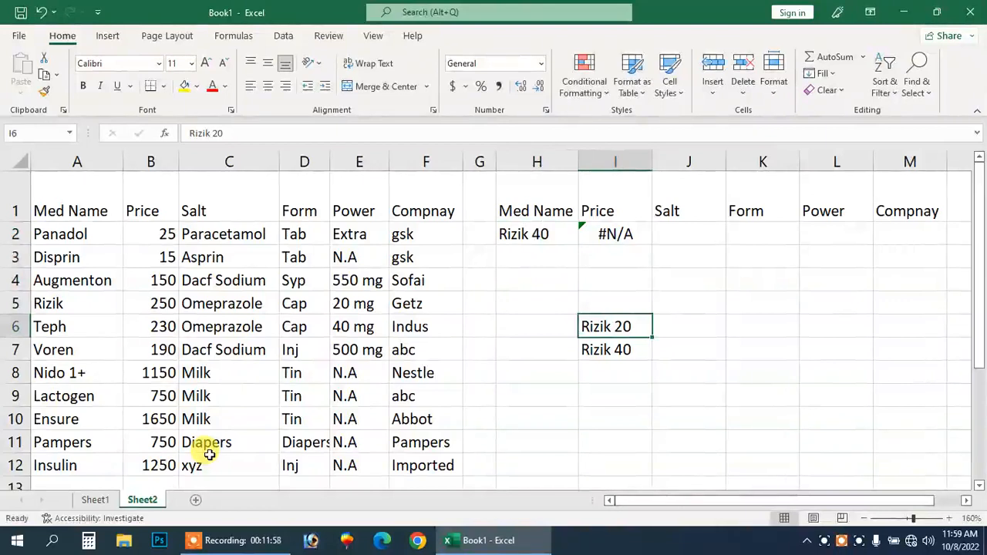
key("Down")
key("Up")
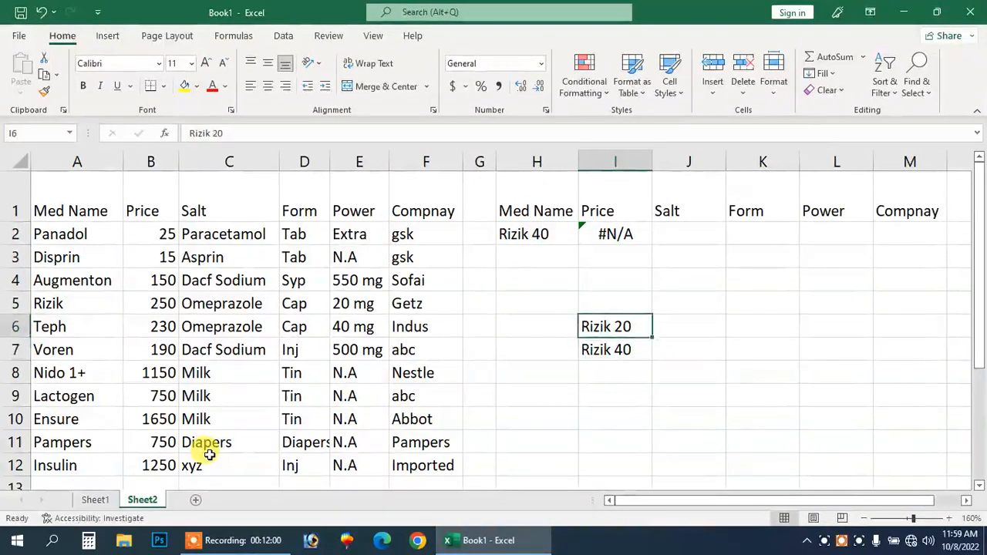
key("shift+Down")
key("Delete")
Set the lookup name in H2 back to Rizik.
key("Left")
key("Up")
key("Up")
key("Up")
key("Up")
key("Up")
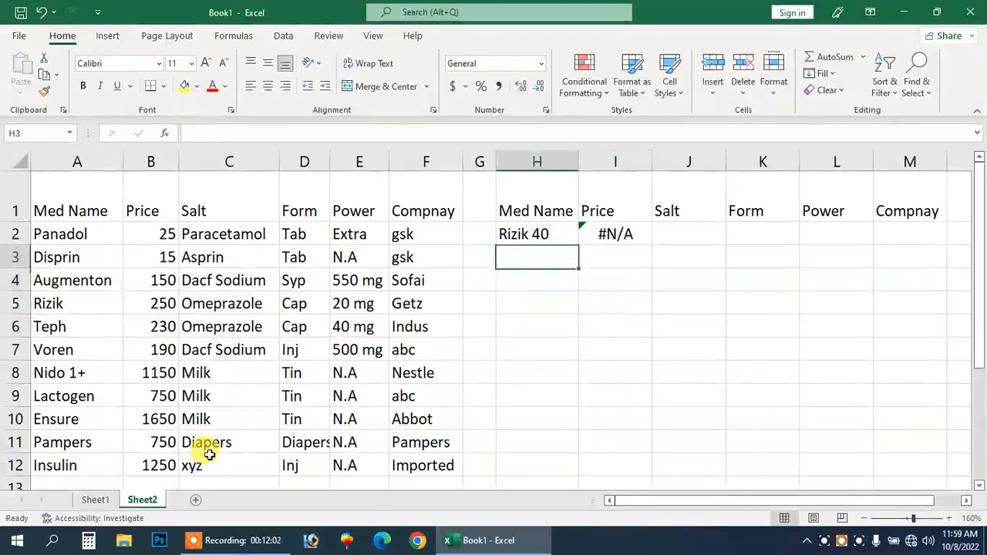
key("Down")
key("F2")
key("BackSpace")
key("BackSpace")
key("BackSpace")
key("Return")
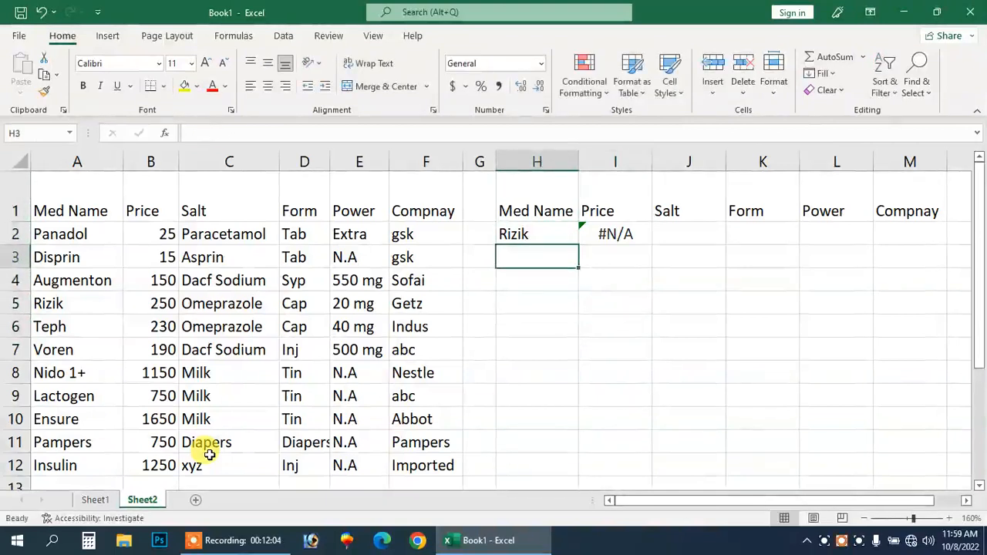
key("Up")
key("F2")
key("Return")
Clear I2 and start a new VLOOKUP there with lookup value H2 and absolute table array $A$2:$F$12.
key("Up")
key("Right")
key("Delete")
type("=")
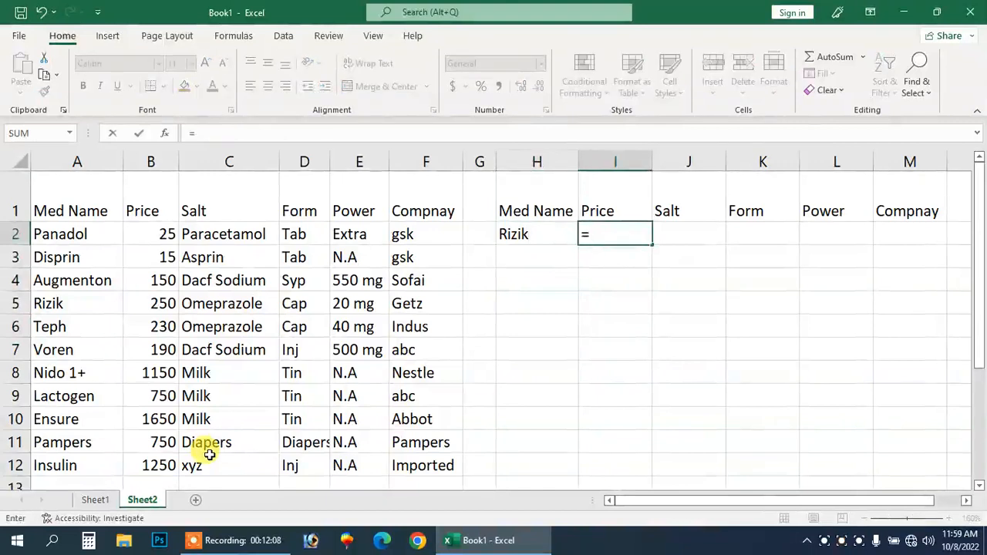
type("vl")
key("Tab")
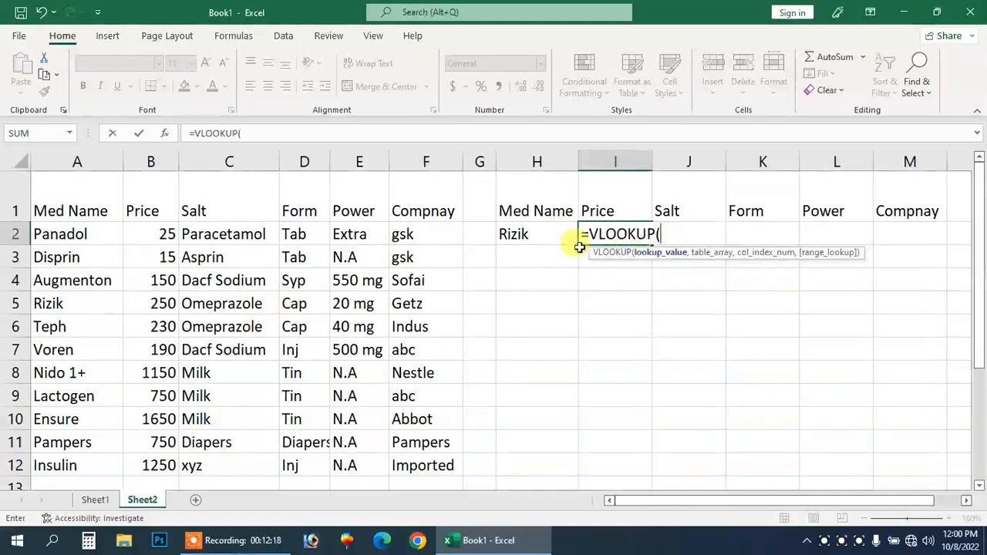
left_click(524, 235)
type(",")
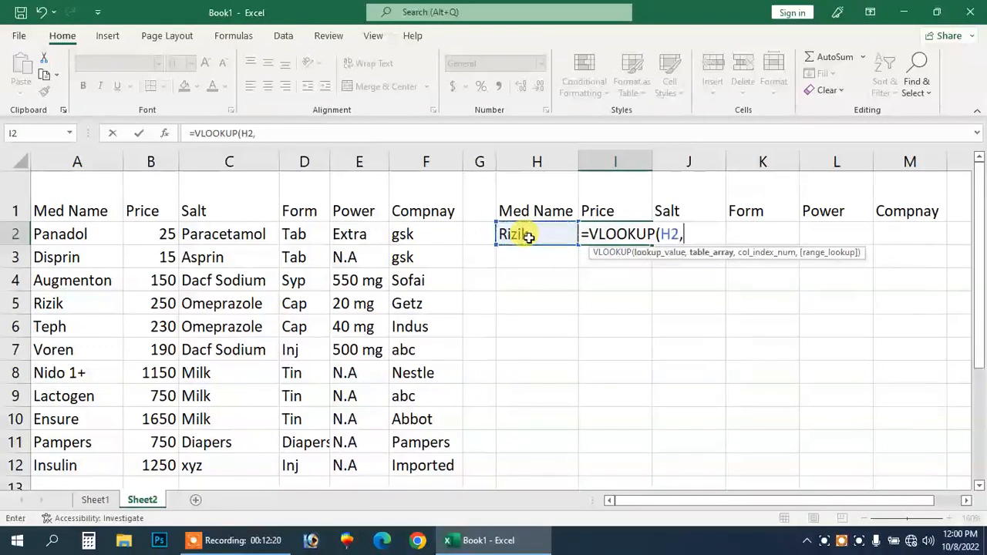
left_click_drag(75, 233, 417, 455)
key("F4")
type(",")
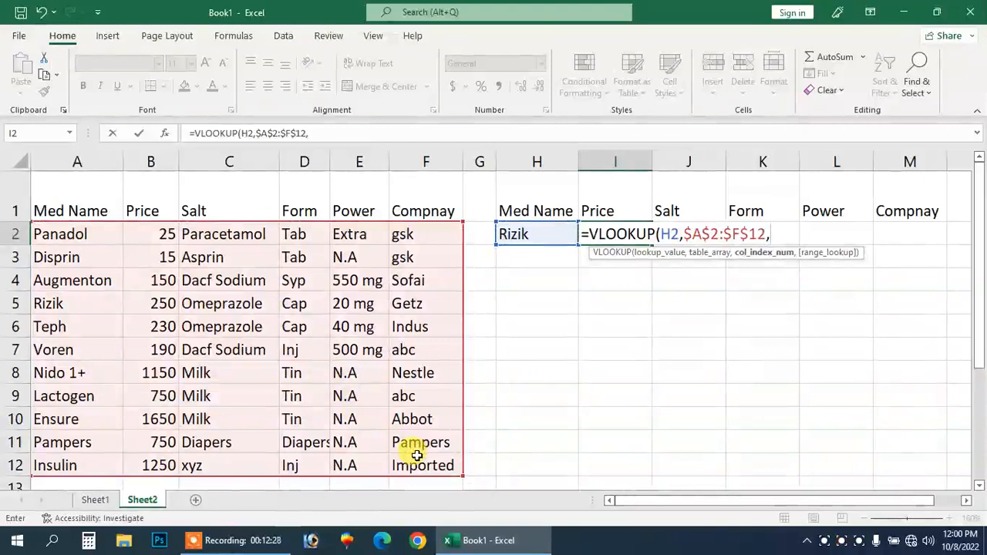
Finish the price lookup in I2 with column index 2 and an empty range_lookup argument.
type("2,")
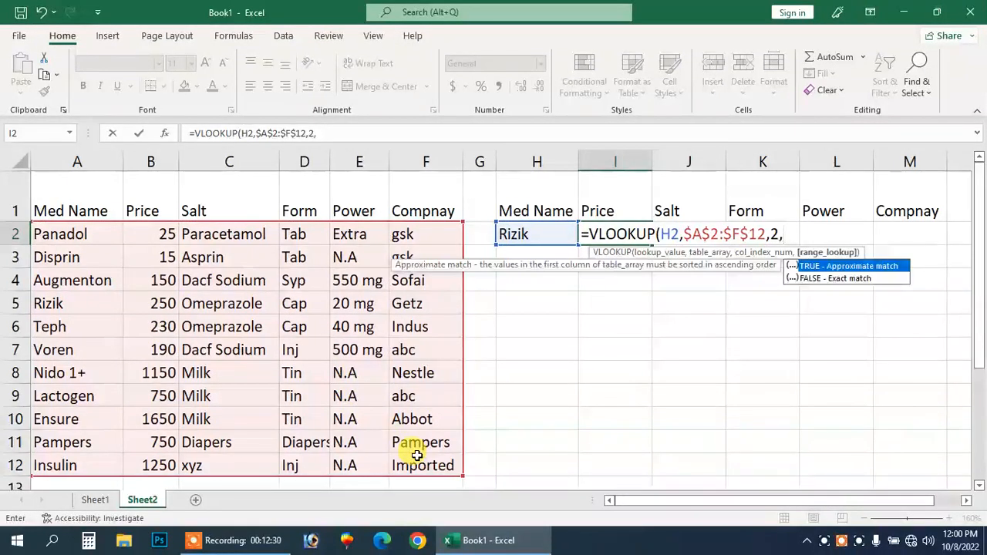
key("Down")
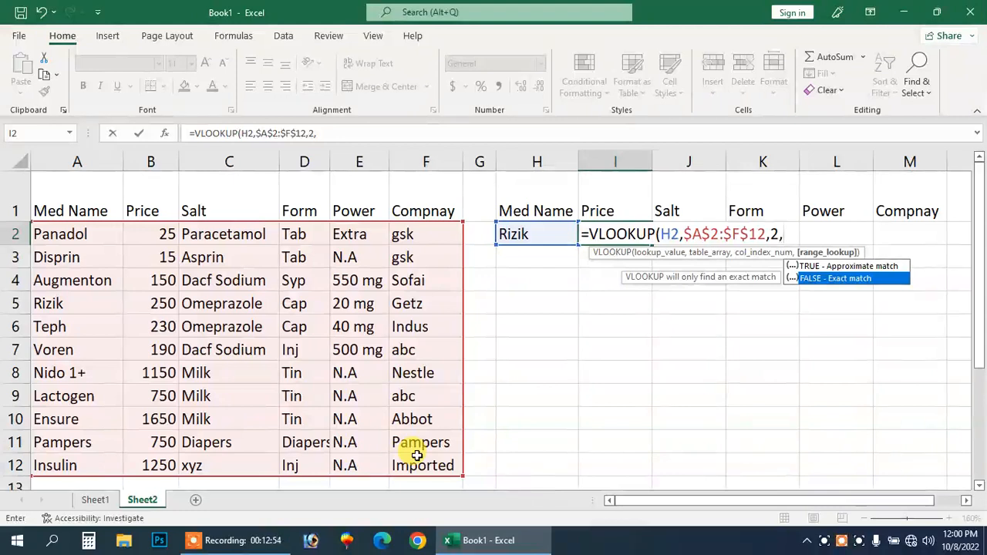
key("Return")
key("Up")
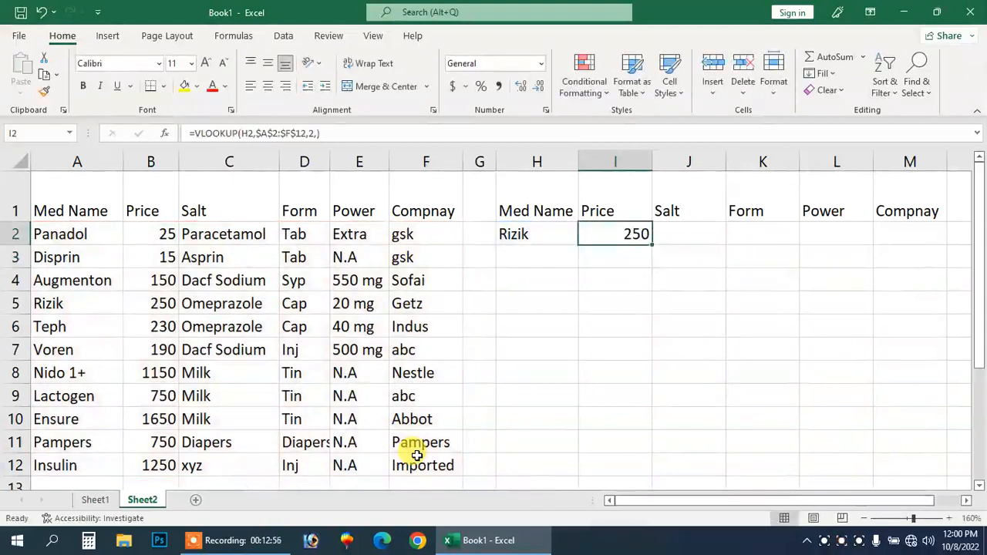
key("Left")
key("Left")
key("Left")
key("Down")
key("Left")
key("Down")
key("Left")
key("Down")
key("Left")
key("Down")
key("Left")
key("Up")
key("Left")
key("Right")
key("Right")
key("Right")
key("Right")
key("Right")
key("Right")
key("Up")
key("Up")
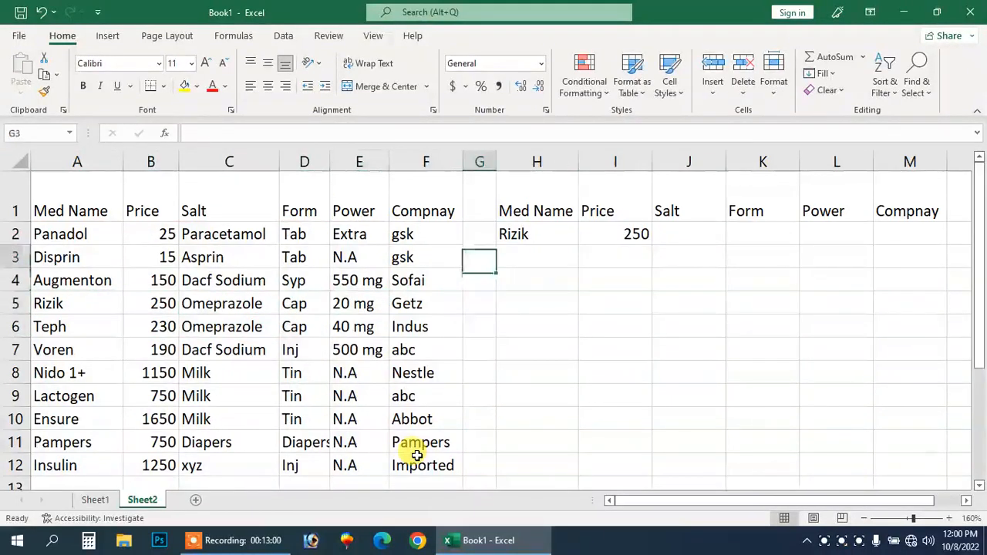
Enter a VLOOKUP in J2 for the salt, using lookup value H2, table array $A$2:$F$12, column index 3 and an empty range_lookup.
key("Right")
key("Up")
key("Right")
key("Right")
type("=v")
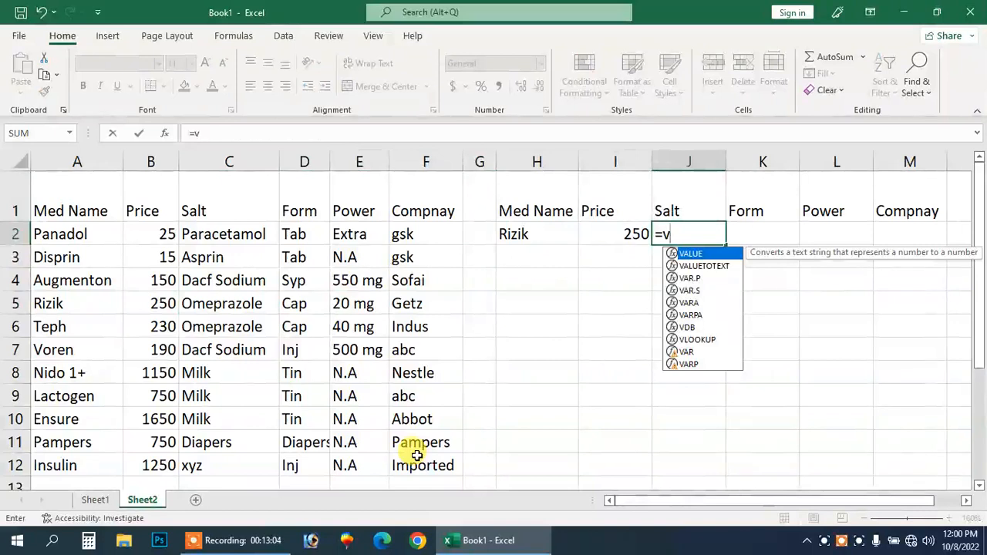
type("l")
key("Tab")
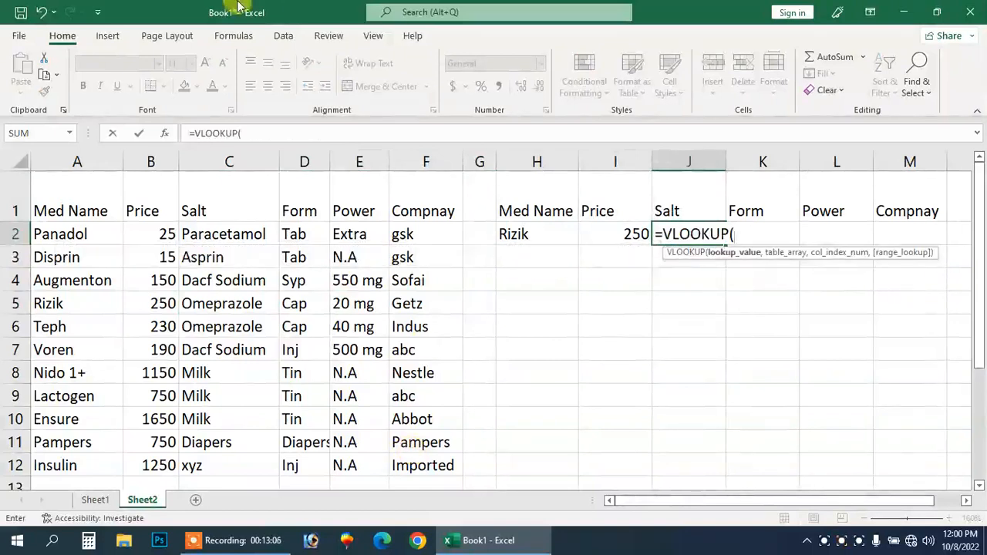
left_click(522, 223)
type(",")
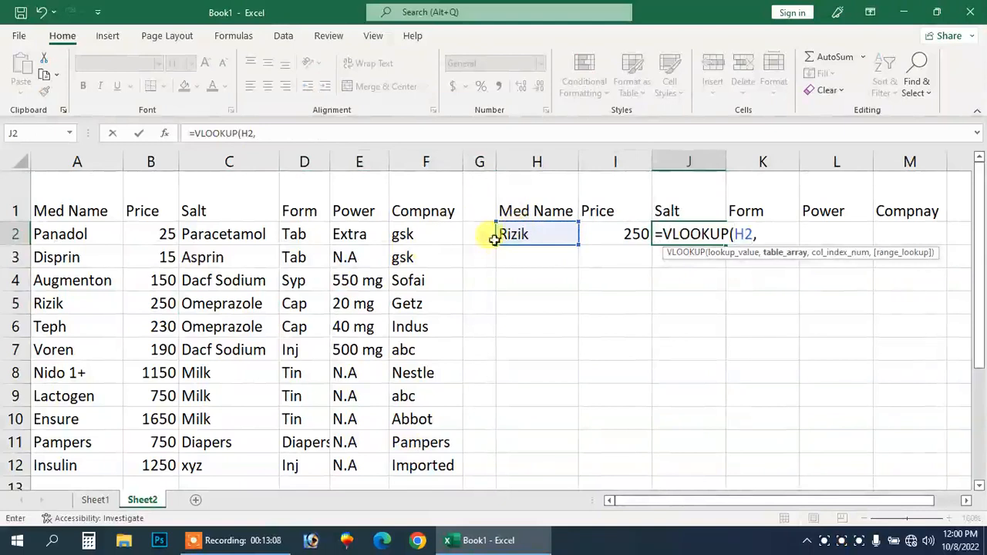
left_click_drag(78, 239, 411, 458)
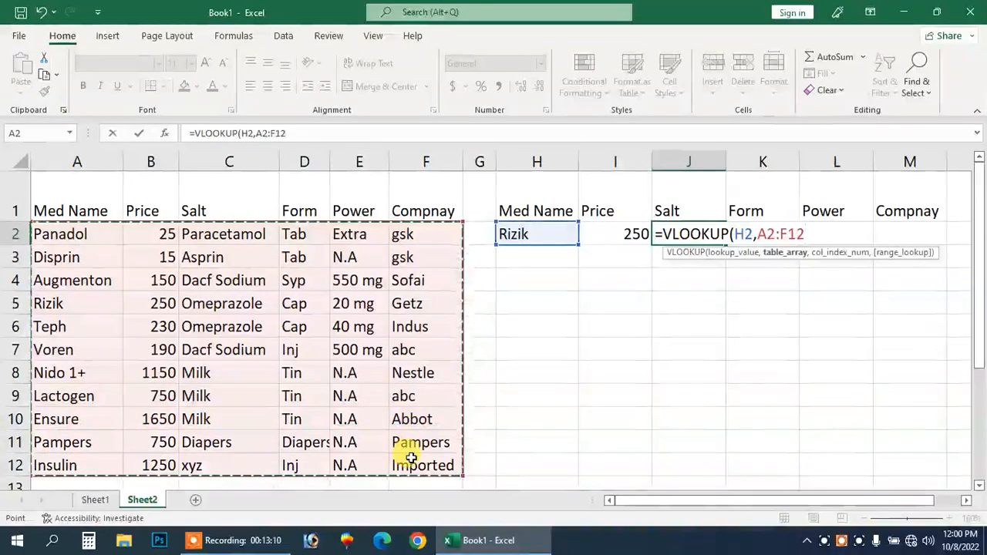
key("F4")
type(",3,")
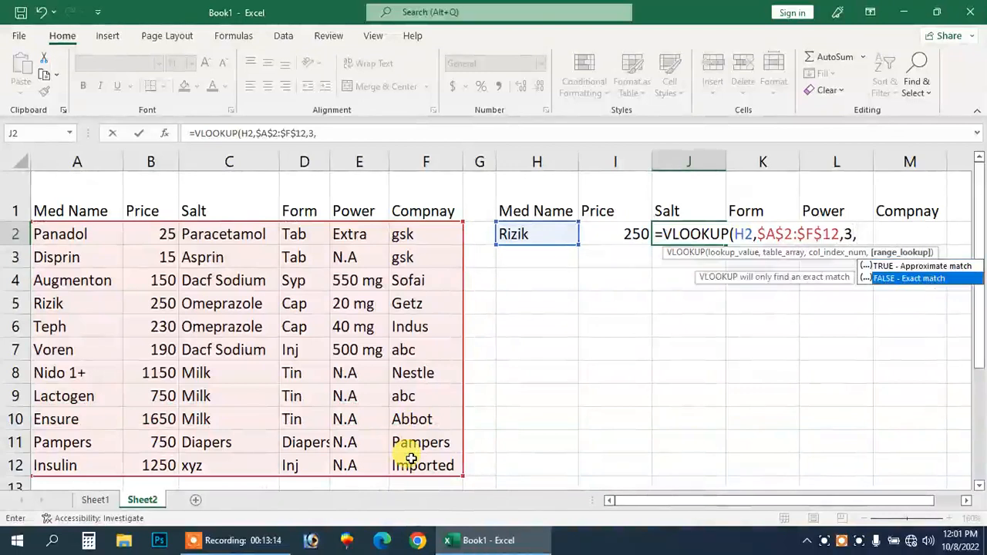
key("Return")
Widen column J so the full salt name fits in J2.
key("Up")
key("Right")
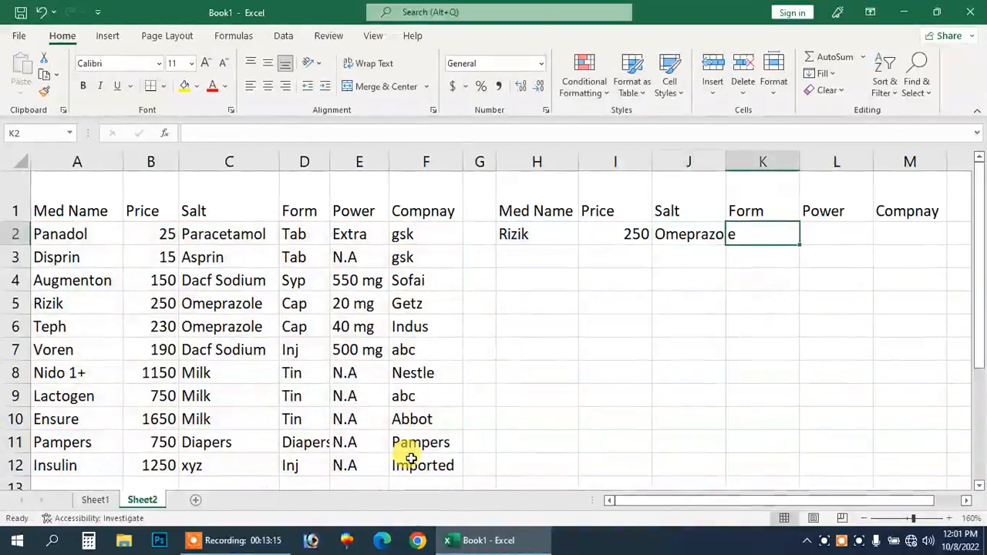
left_click_drag(730, 156, 752, 156)
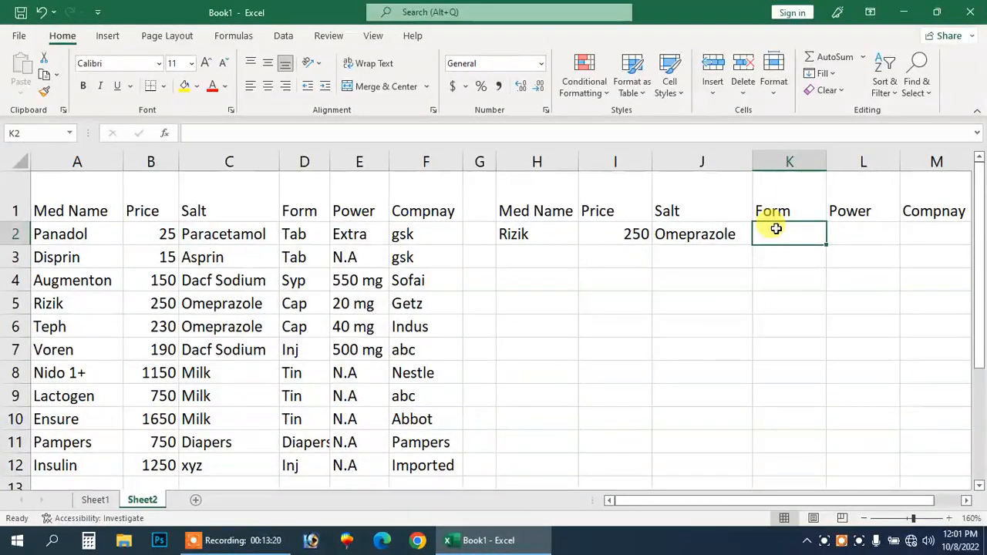
Enter a VLOOKUP in K2 for the form, using lookup value H2, table array $A$2:$F$12, column index 4 and an empty range_lookup.
type("=vl")
key("Tab")
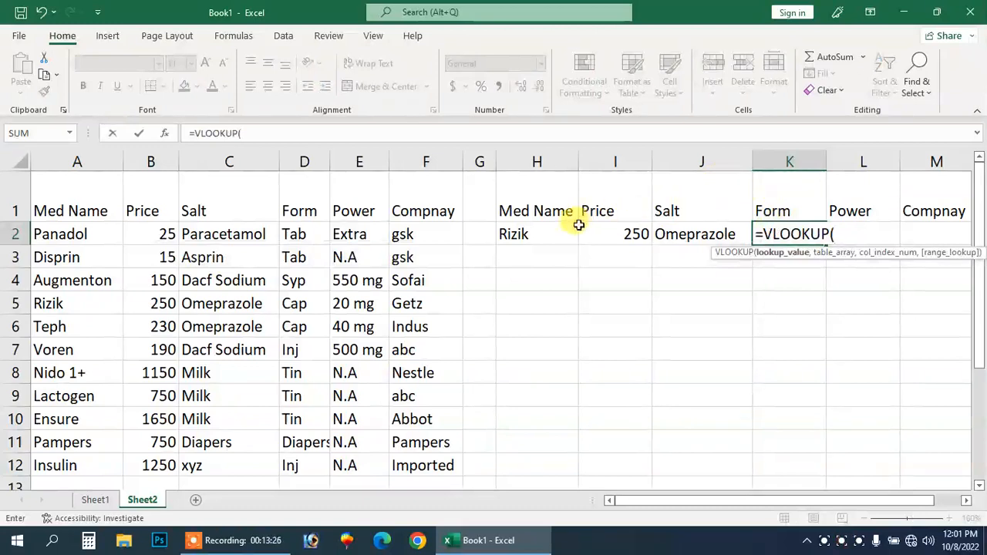
left_click(556, 231)
type(",")
left_click_drag(99, 242, 391, 461)
key("F4")
type(",")
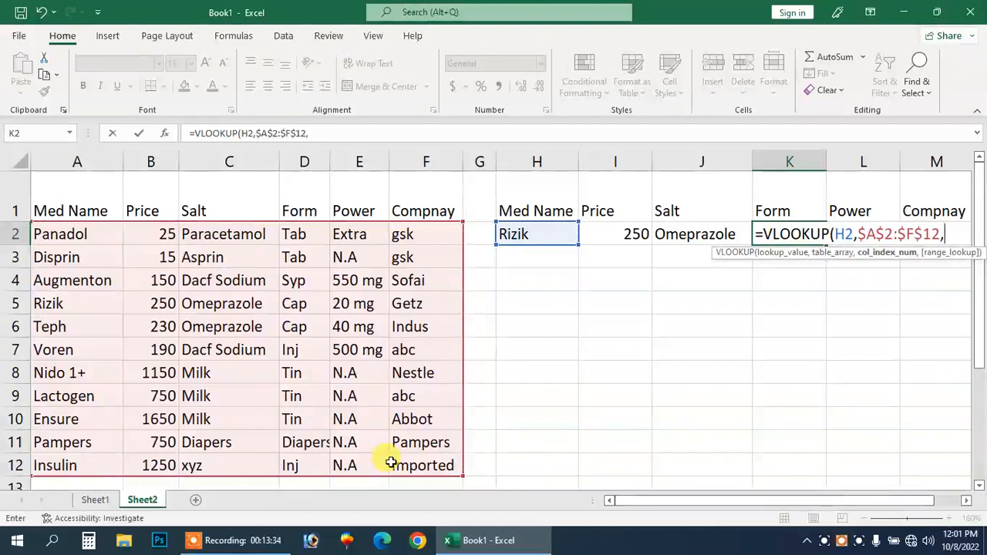
type("4,")
key("Return")
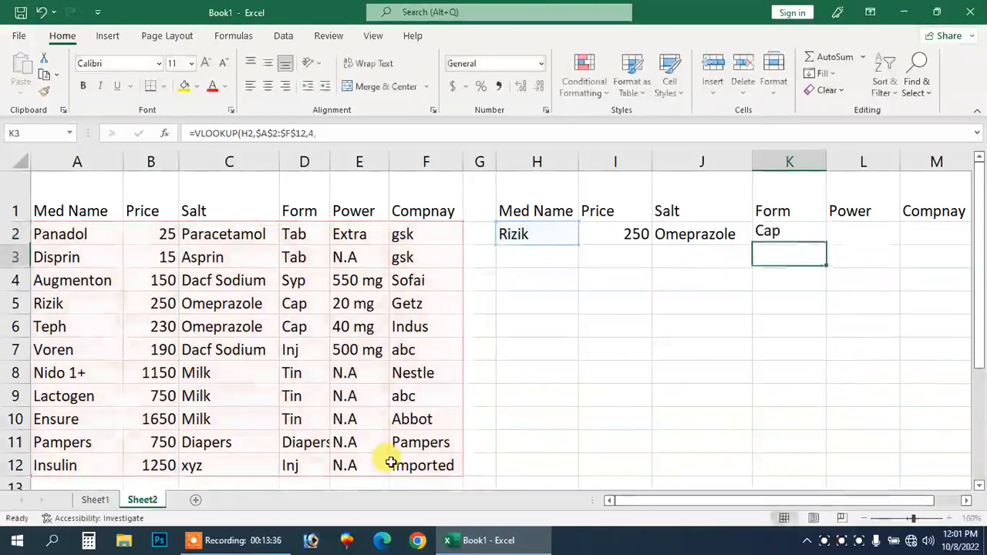
Enter a VLOOKUP in L2 for the power, using lookup value H2, table array $A$2:$F$12, column index 5 and an empty range_lookup.
key("Up")
key("Right")
type("=vlookup(")
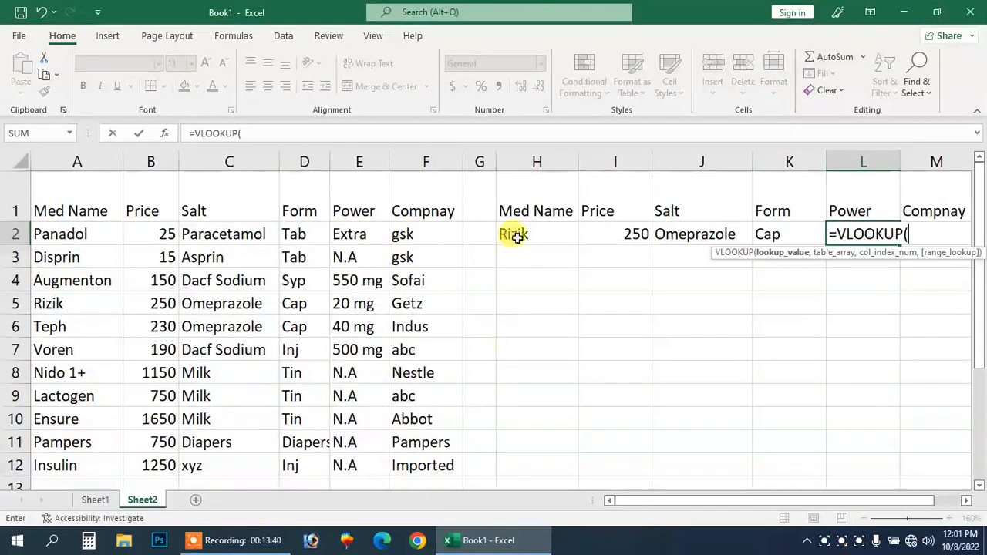
left_click(515, 235)
type(",")
left_click_drag(85, 236, 394, 465)
key("F4")
type(",")
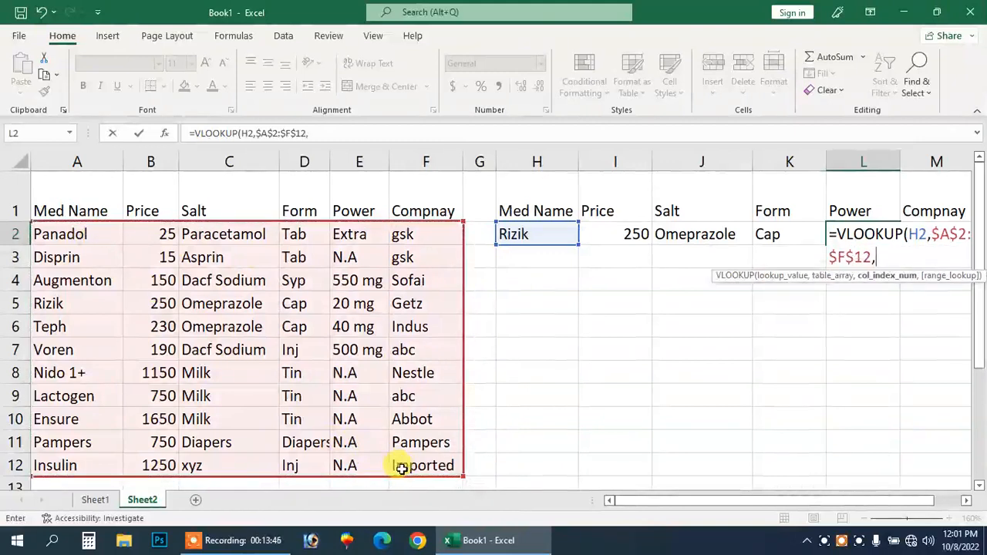
type("5,")
key("Down")
key("Return")
Start a VLOOKUP in M2 for the company with H2 as the lookup value.
key("Right")
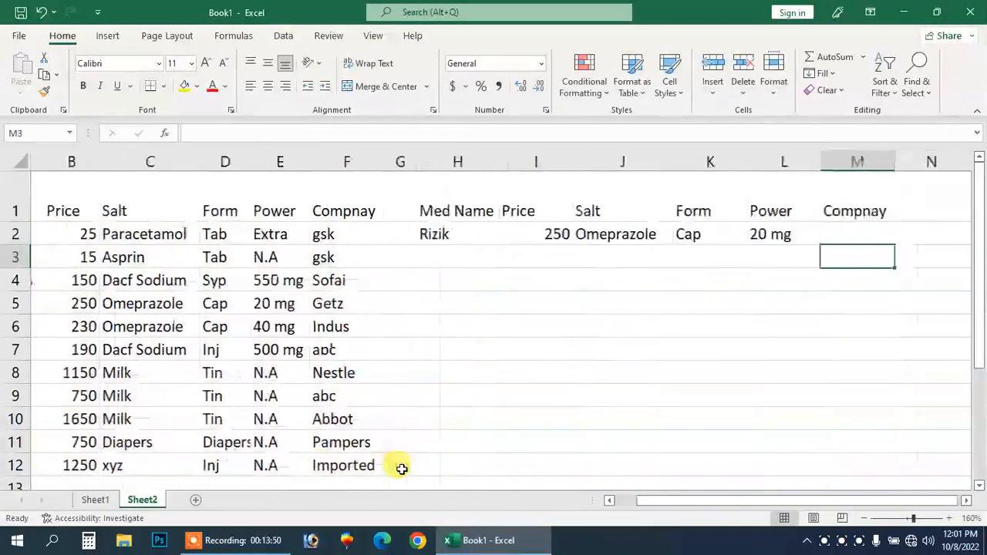
key("Up")
type("=vl")
key("Tab")
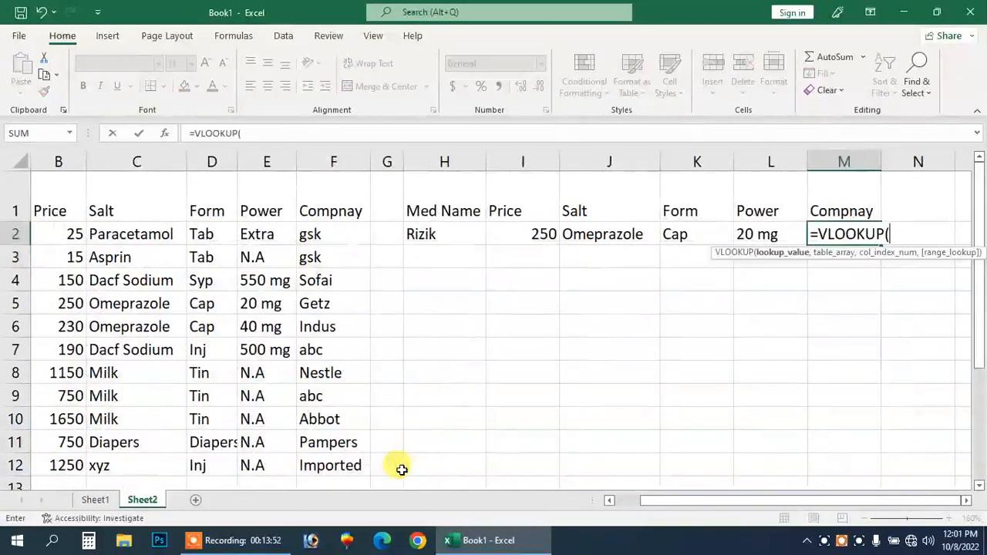
left_click(445, 234)
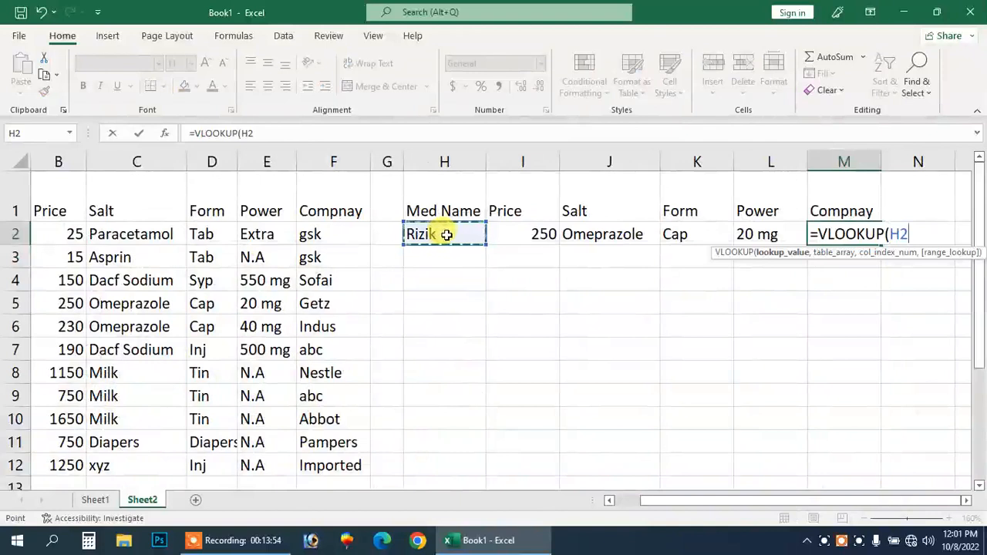
type(",")
Set the table array of the M2 VLOOKUP to the absolute range $A$2:$F$12.
key("Left")
key("Left")
key("Left")
key("Left")
key("Left")
key("Left")
key("Left")
key("Left")
key("Left")
key("Left")
key("Left")
key("Left")
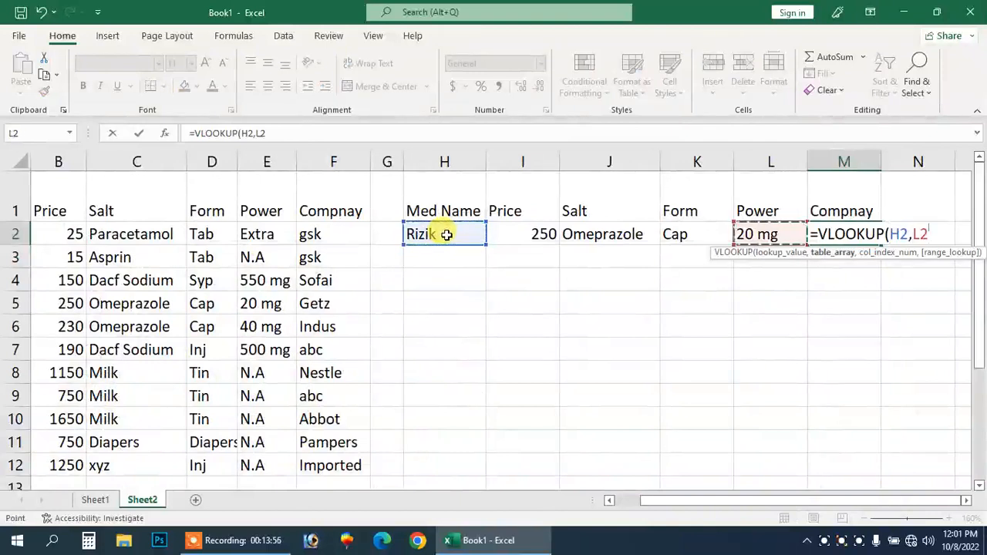
key("shift+Right")
key("shift+Right")
key("shift+Right")
key("shift+Right")
key("shift+Right")
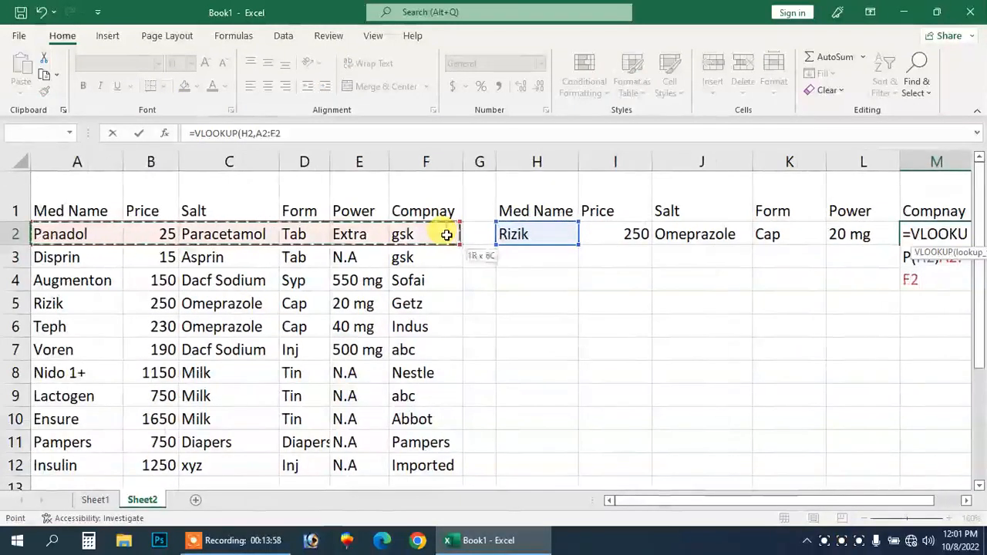
key("shift+Down")
key("shift+Down")
key("shift+Down")
key("shift+Down")
key("shift+Down")
key("shift+Down")
key("shift+Down")
key("shift+Down")
key("shift+Down")
key("shift+Down")
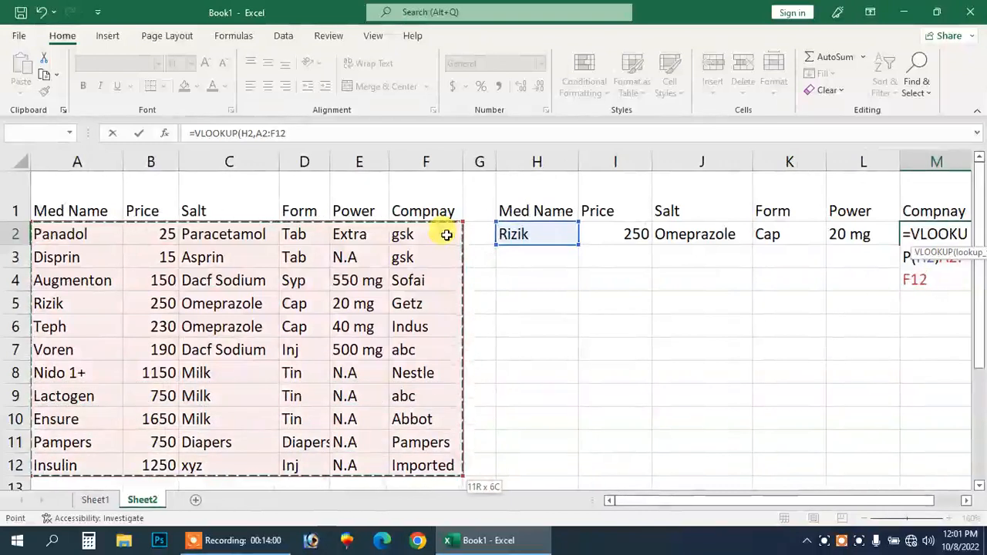
key("F4")
Finish the company lookup in M2 with column index 6 and an empty range_lookup argument.
type(",6,")
key("Down")
key("Return")
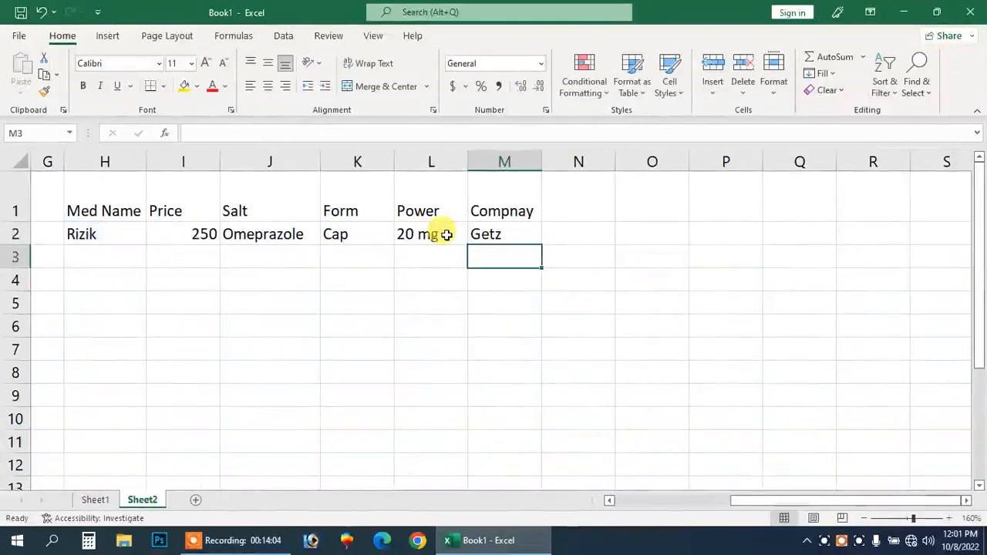
Fill the price lookup formula from I2 down to I6.
key("Up")
left_click(447, 235)
key("Home")
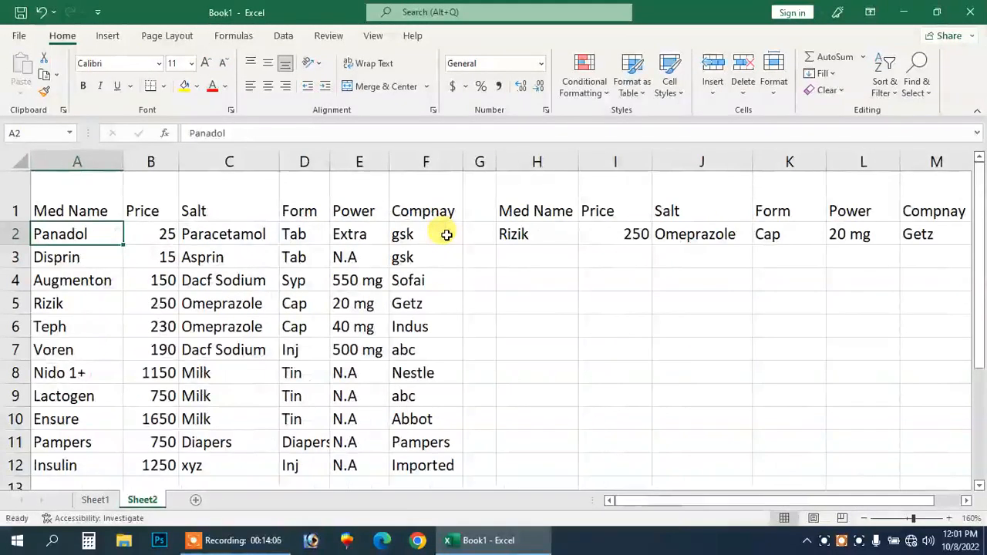
left_click(636, 236)
left_click_drag(652, 246, 649, 327)
Fill the salt and form lookup formulas in J2 and K2 down through row 6.
left_click(689, 236)
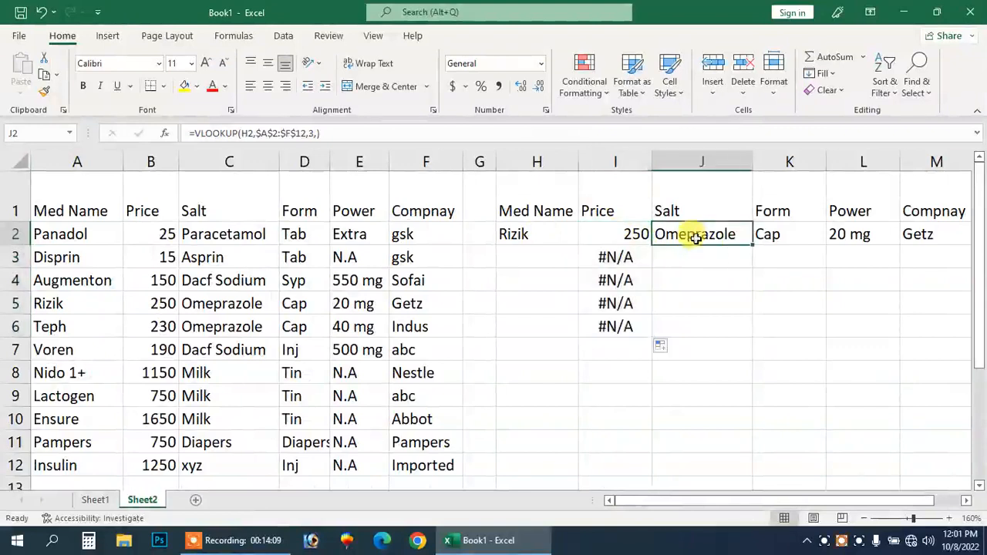
double_click(750, 244)
left_click(800, 241)
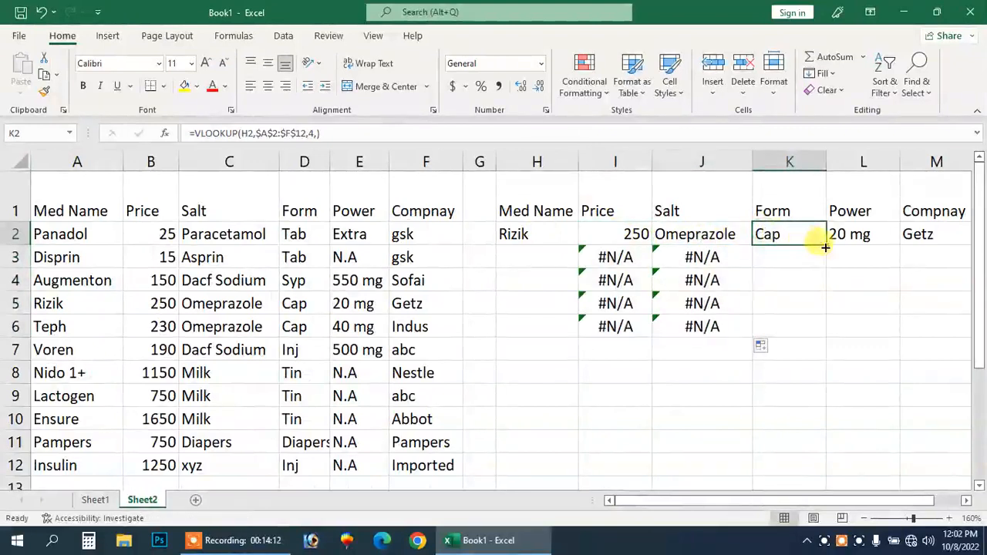
double_click(825, 245)
Fill the power and company lookup formulas in L2 and M2 down through row 6.
left_click(839, 235)
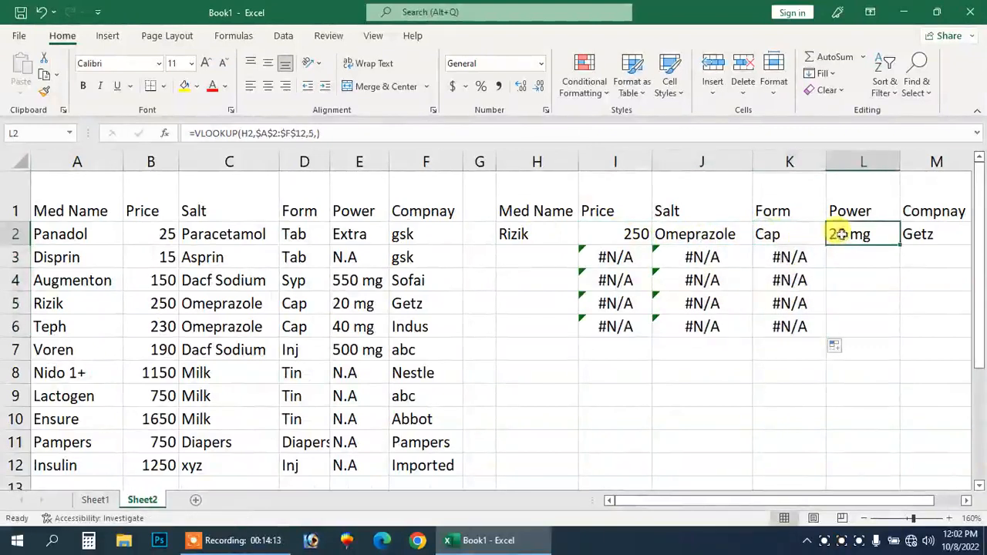
left_click(895, 249)
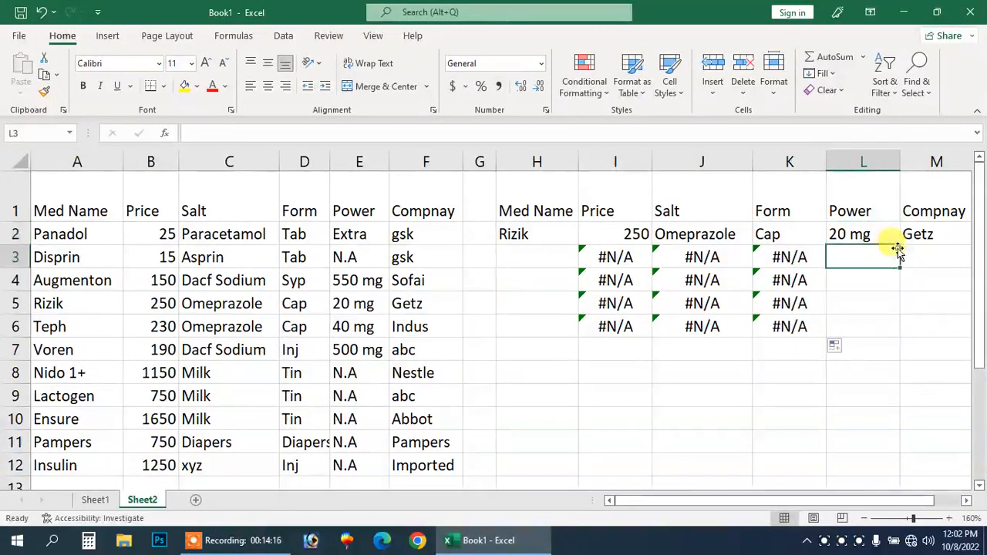
left_click(884, 241)
double_click(898, 245)
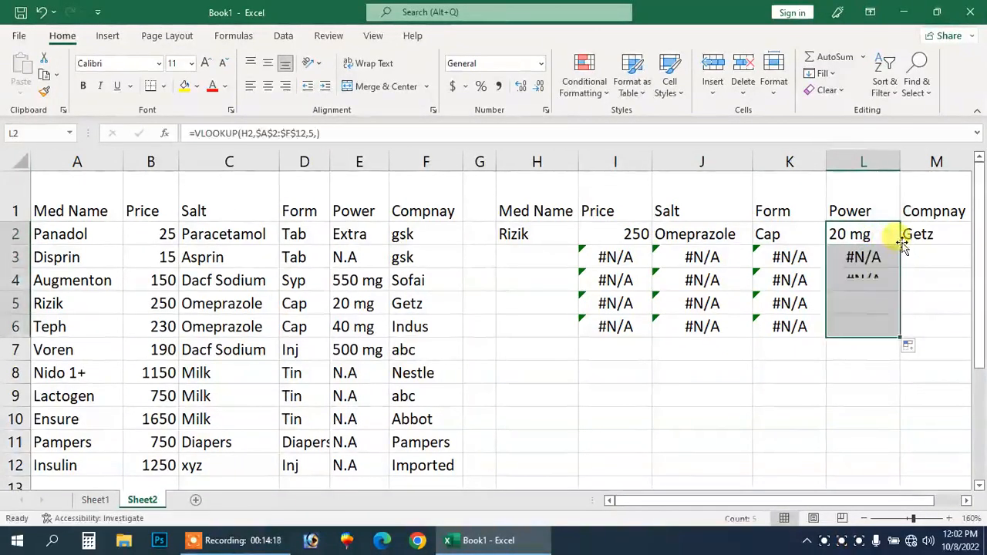
left_click(924, 235)
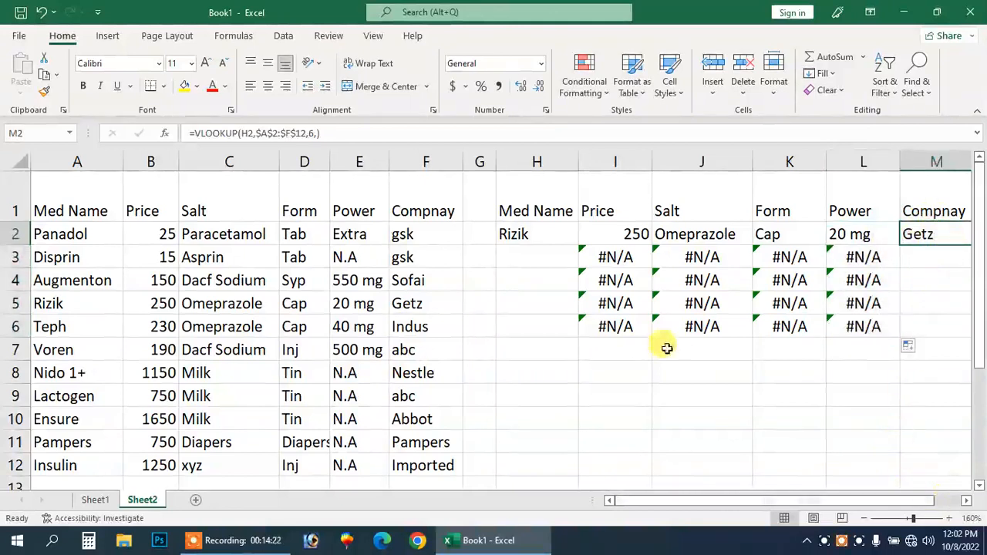
left_click(870, 518)
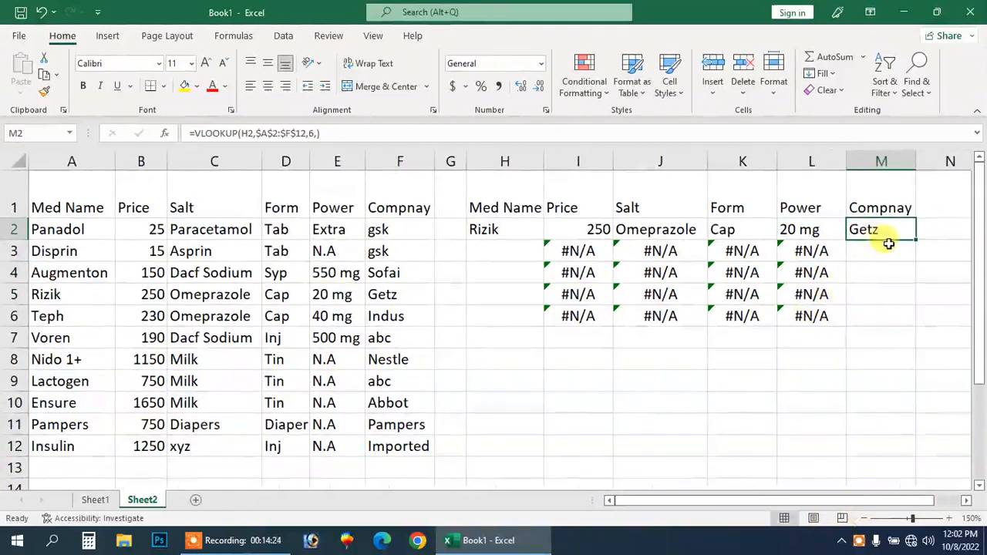
double_click(916, 241)
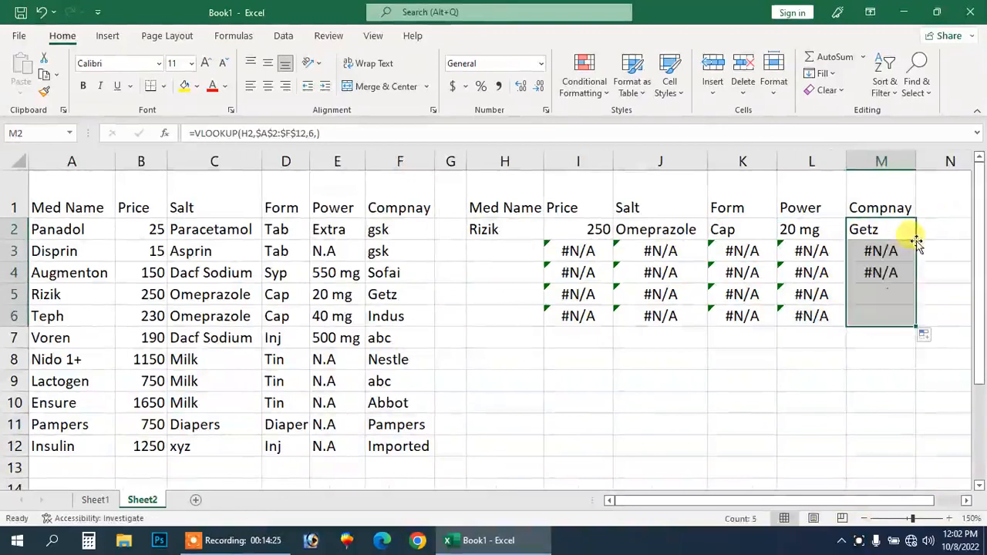
Enter the lookup names Nido 1+ in H3 and Ensure in H4.
left_click(492, 250)
double_click(491, 249)
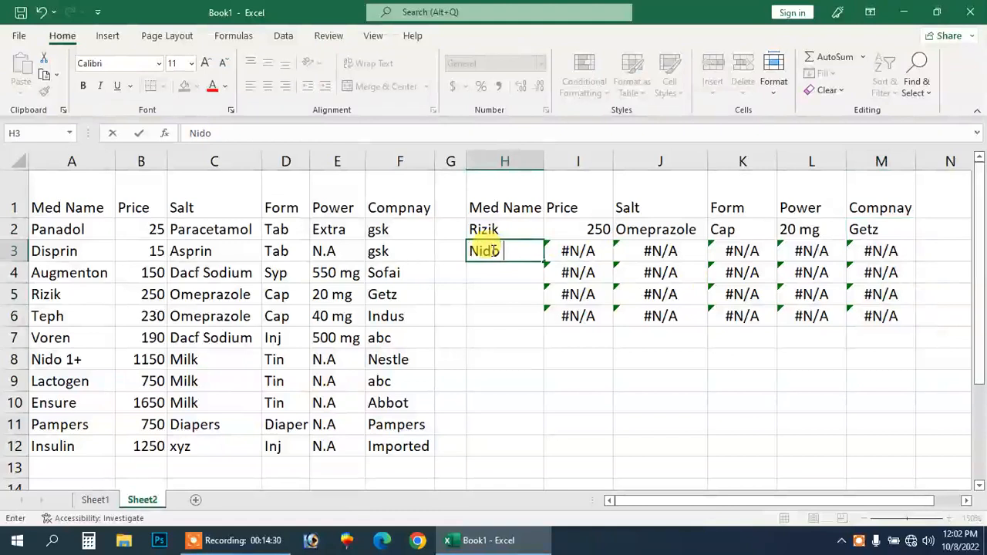
key("Return")
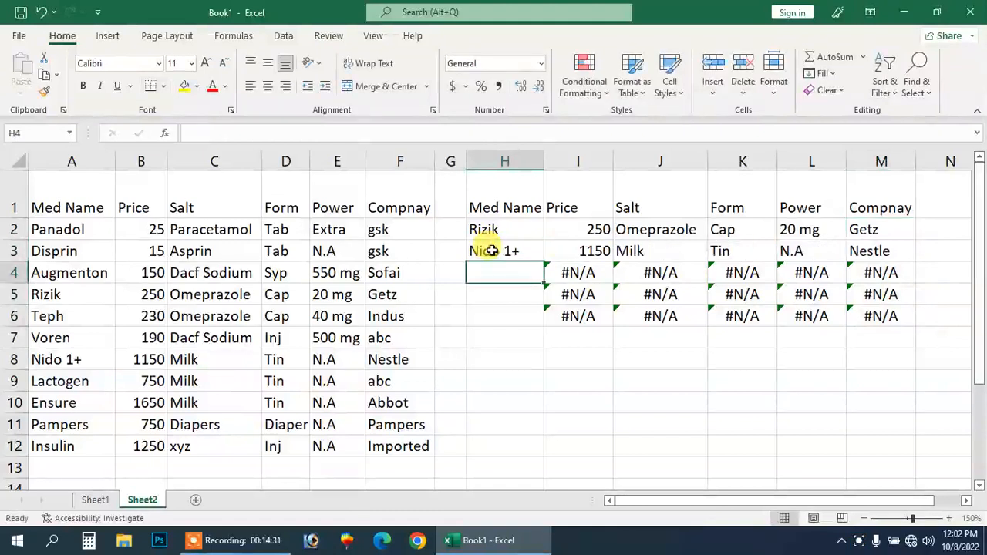
type("eNSURE")
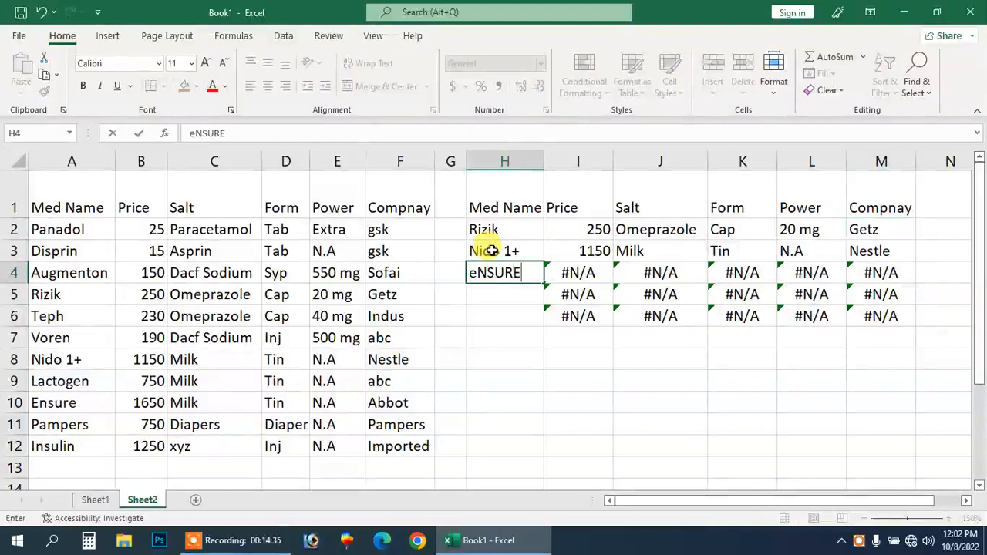
key("Return")
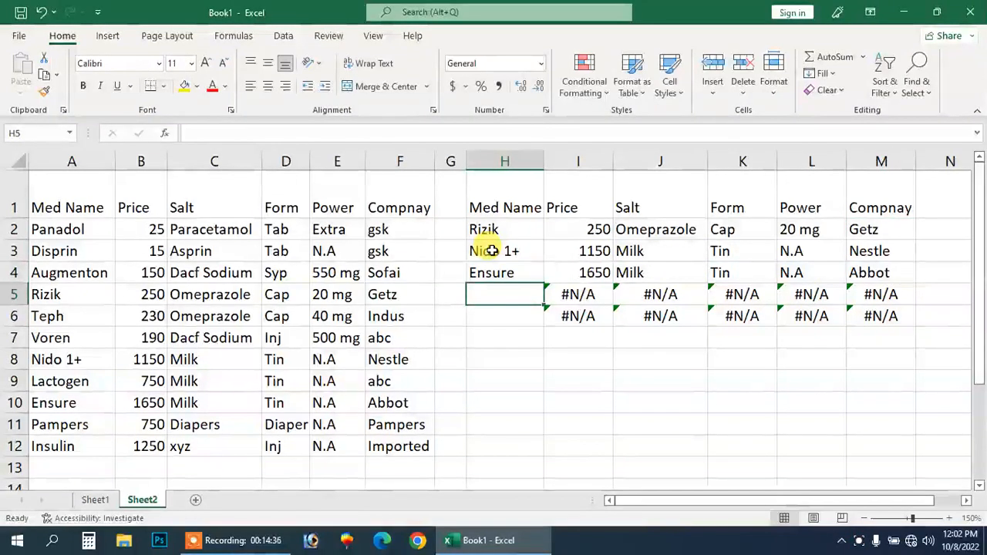
Enter Disprin as the lookup name in H5, making sure its spelling matches the medicine table.
type("Dispin")
key("Return")
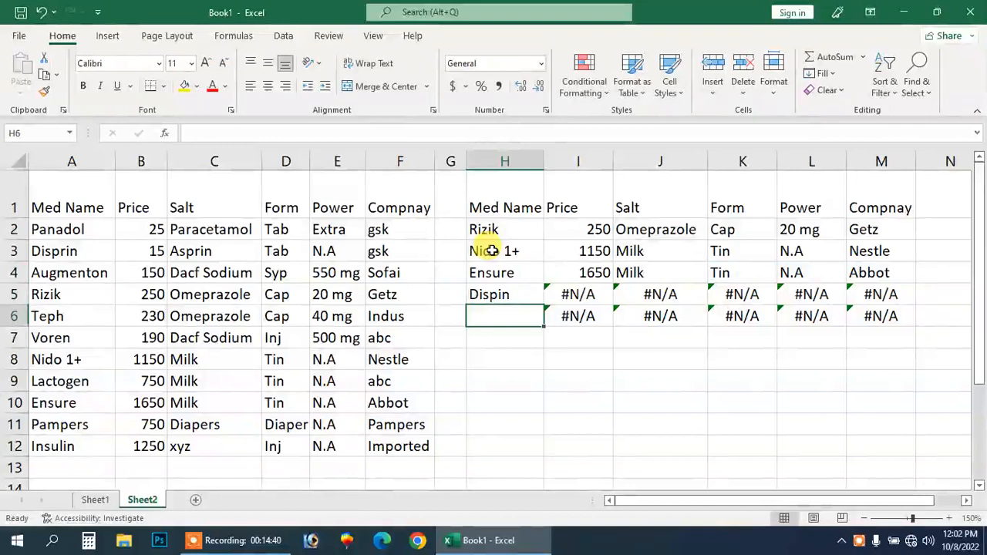
key("Up")
key("F2")
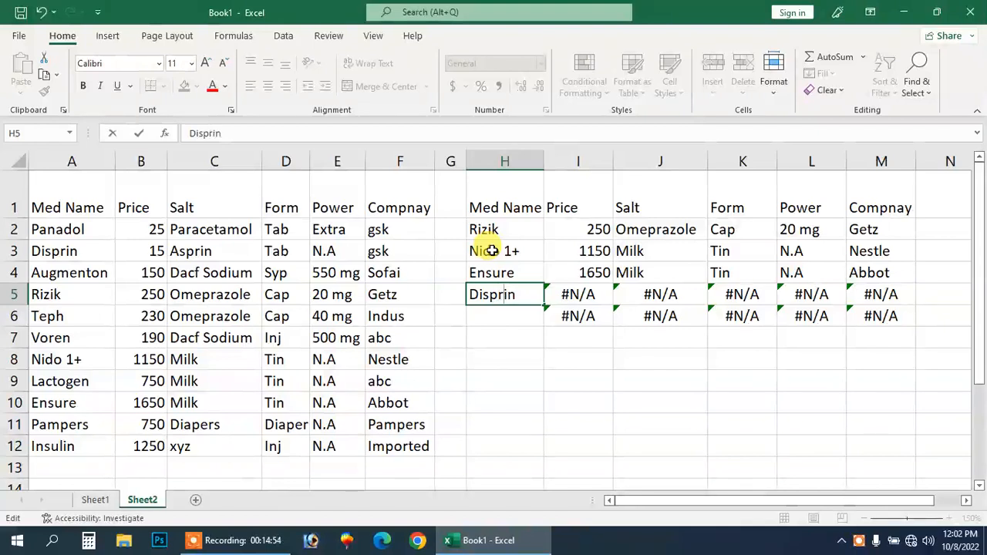
key("Return")
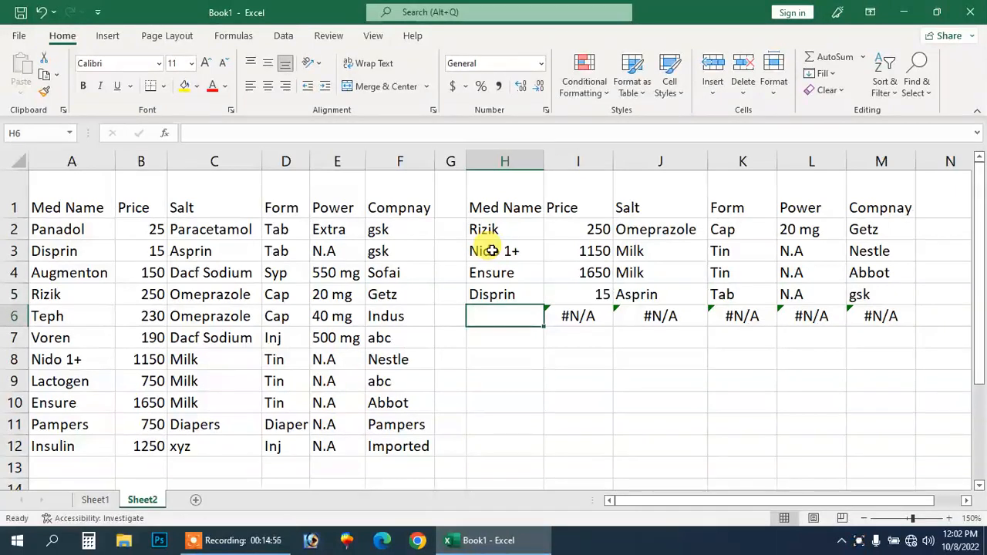
Enter Panadol as the lookup name in H6.
type("Panadol")
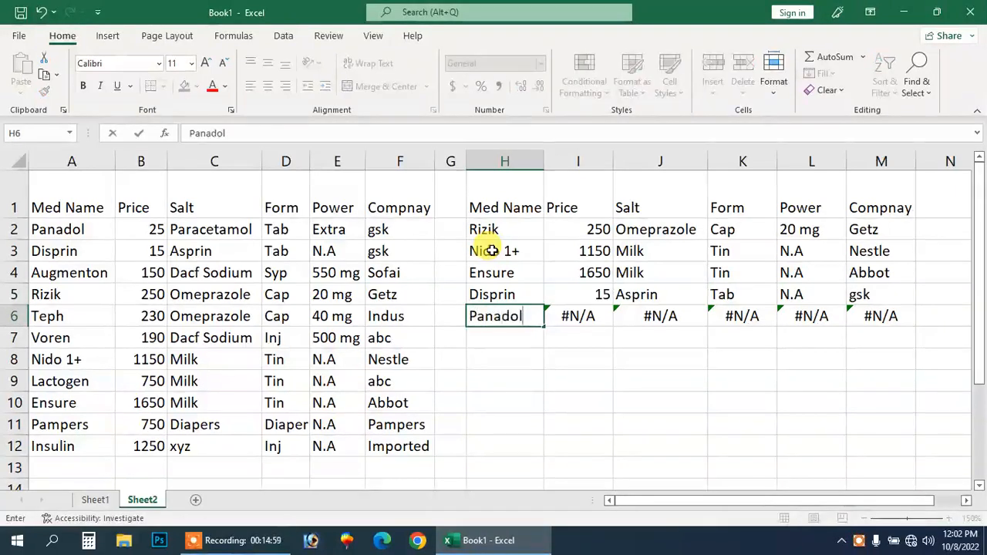
key("Return")
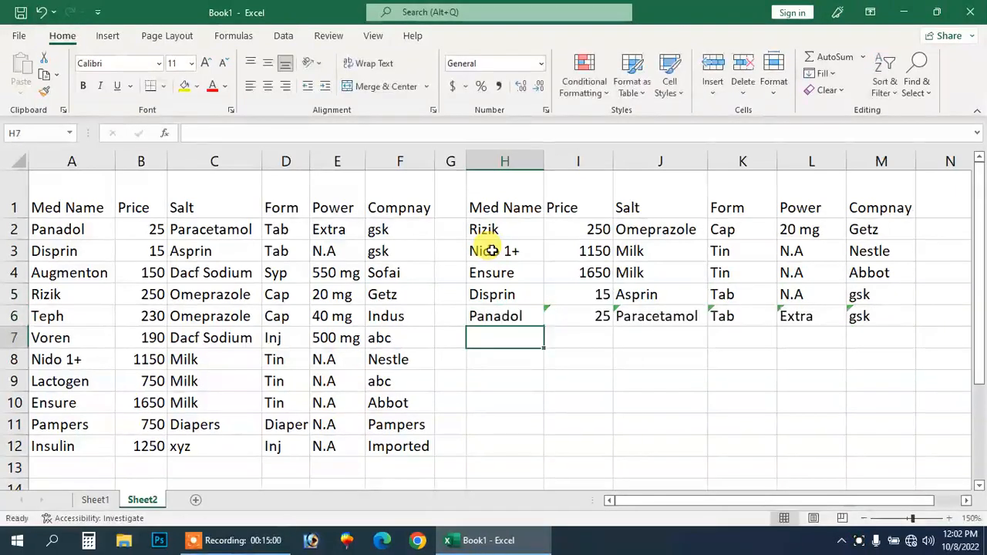
Add the column headers Qty in N1 and Total in O1 beside the lookup table.
key("Right")
key("Right")
key("Right")
key("Right")
key("Right")
key("Right")
key("Right")
key("Right")
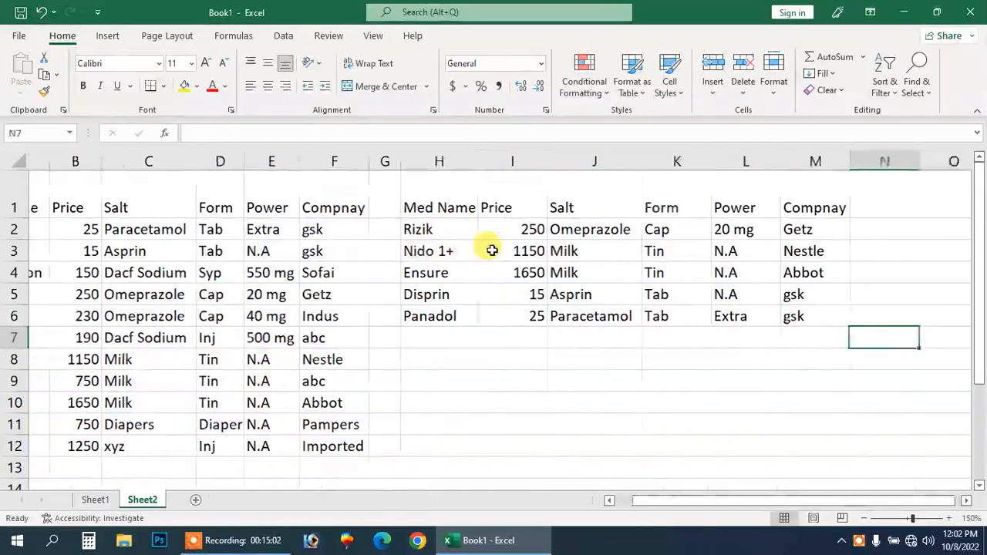
key("Right")
key("Right")
key("Left")
key("Left")
key("Up")
key("Up")
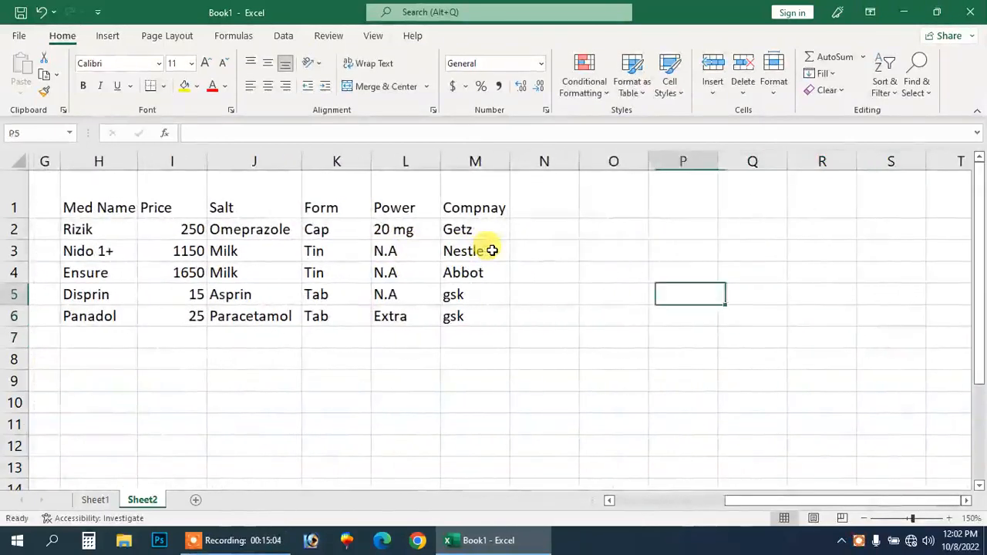
key("Left")
key("Up")
key("Up")
key("Up")
key("Up")
key("Left")
type("Q")
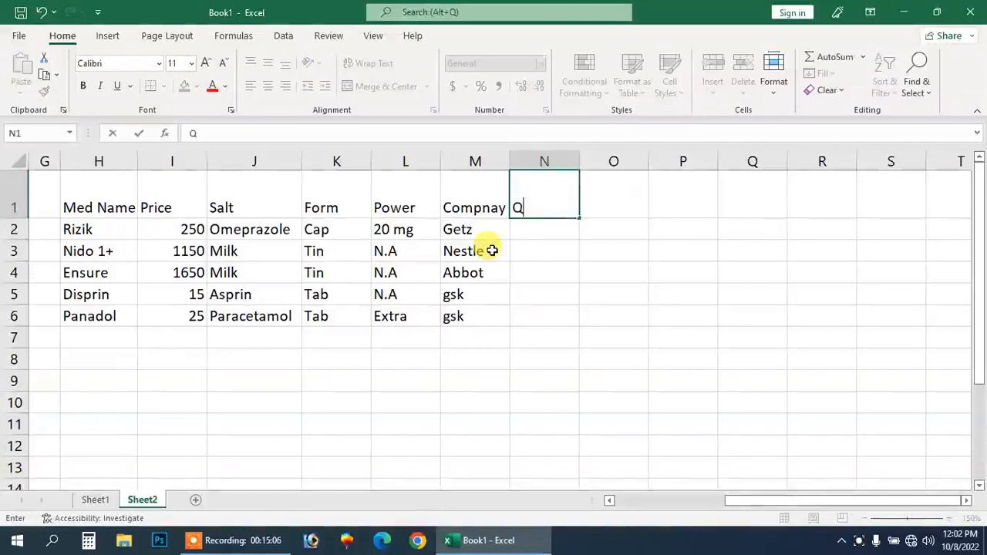
key("Return")
key("Right")
key("Up")
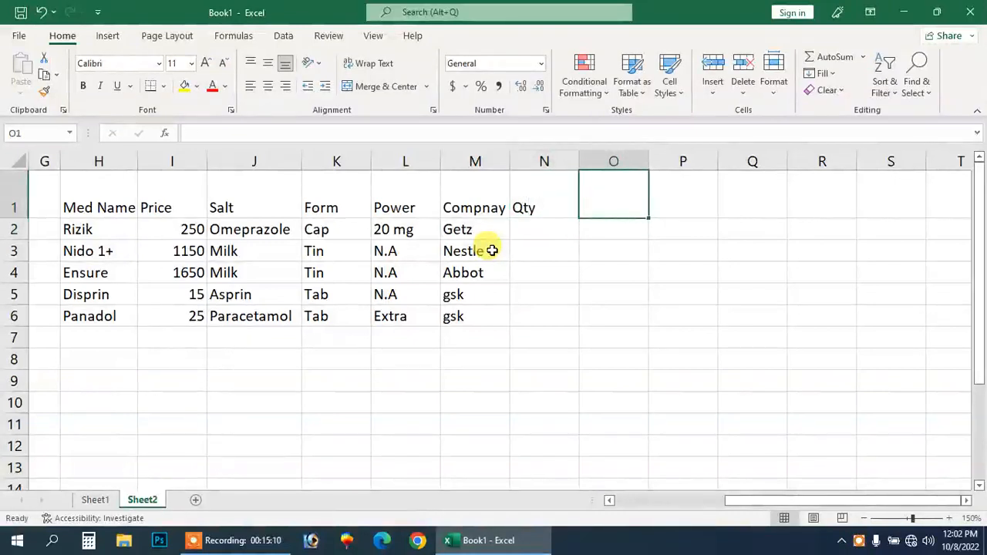
type("To")
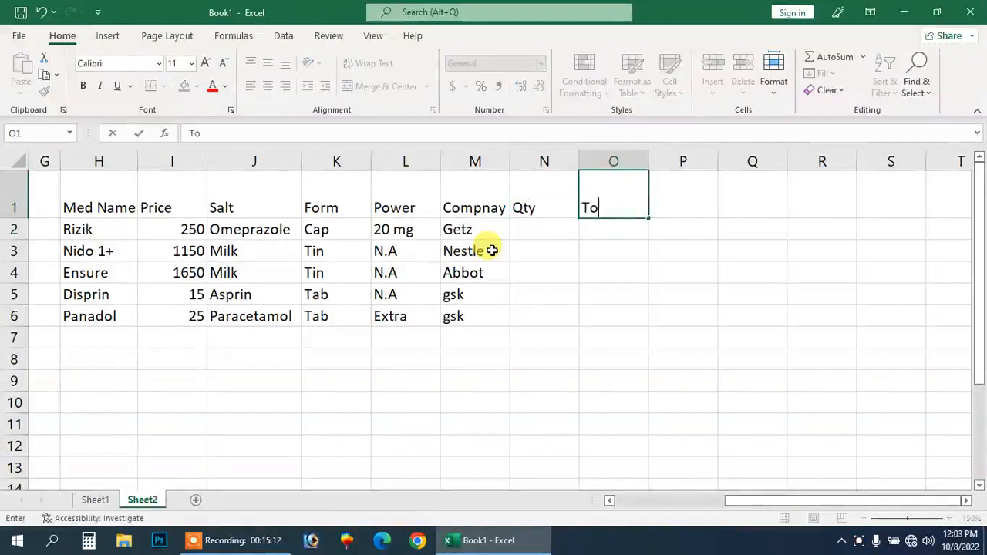
type("tal")
key("Return")
key("Left")
key("Left")
key("Left")
key("Left")
key("Left")
key("Left")
key("Right")
key("Right")
key("Right")
key("Right")
key("Right")
key("Right")
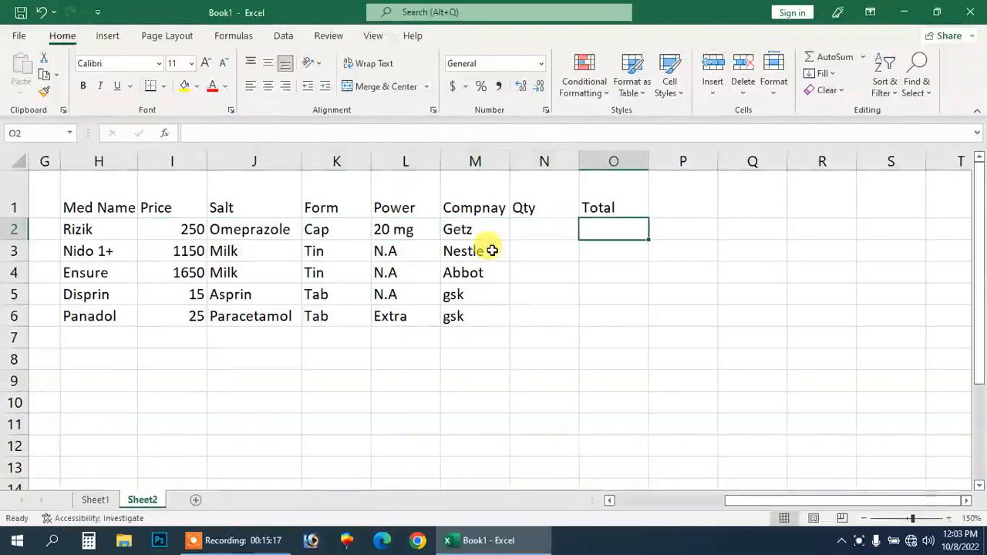
Calculate the line total in O2 with =I2*N2 and fill the formula down through row 6.
type("=")
left_click(161, 233)
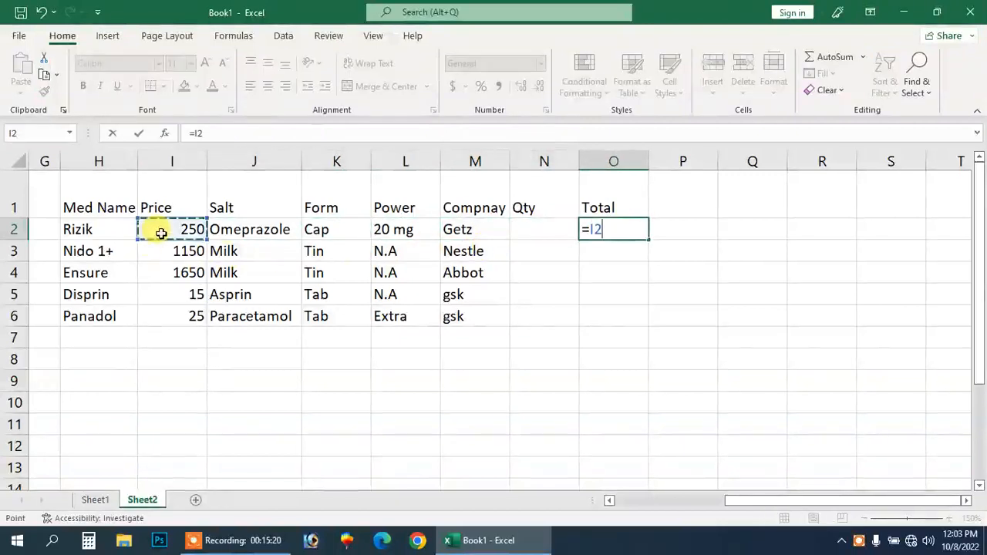
type("*")
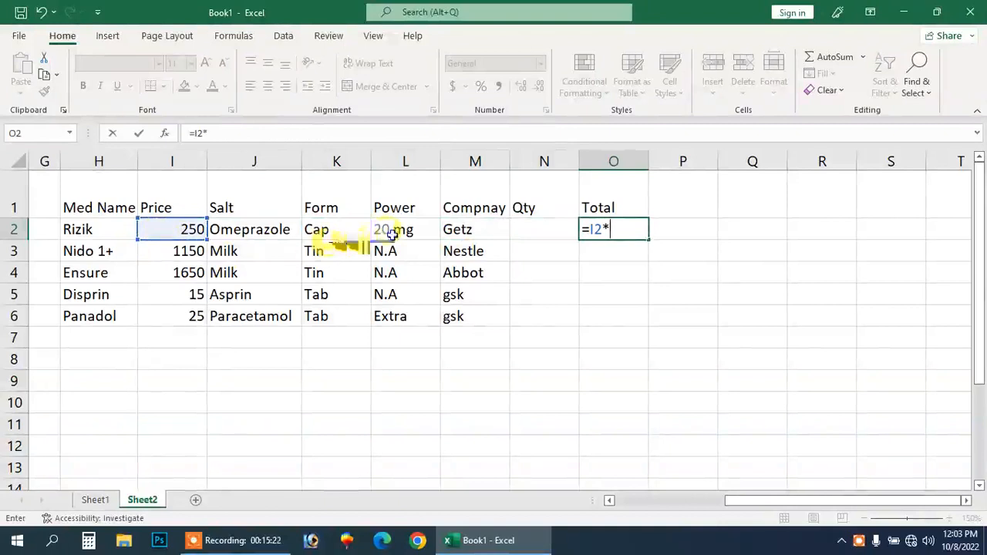
left_click(522, 225)
key("Return")
key("Up")
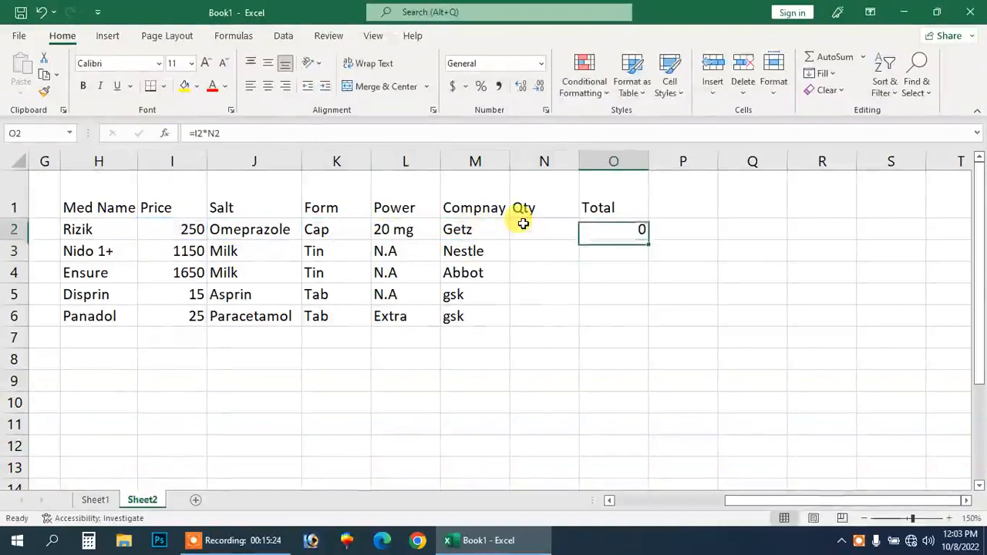
left_click(646, 255)
left_click(643, 240)
left_click_drag(647, 241, 623, 333)
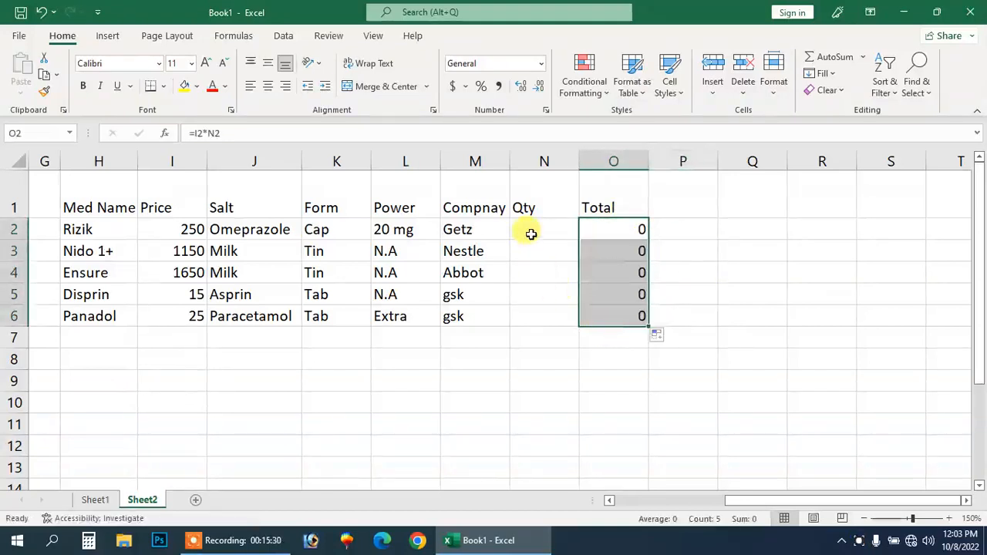
Enter the quantities 10, 5, 3, 50 and 25 in N2 through N6.
left_click(531, 233)
type("10")
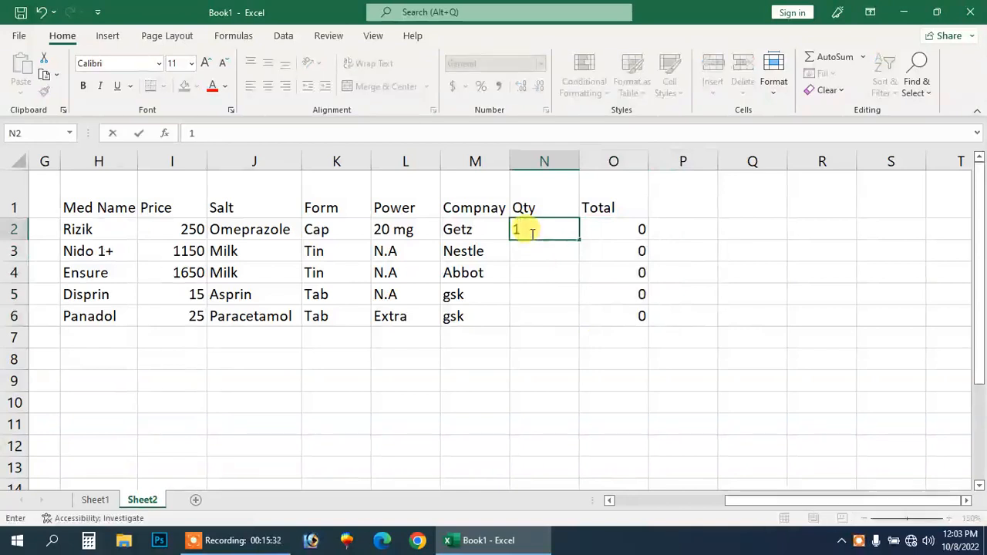
key("Return")
type("5")
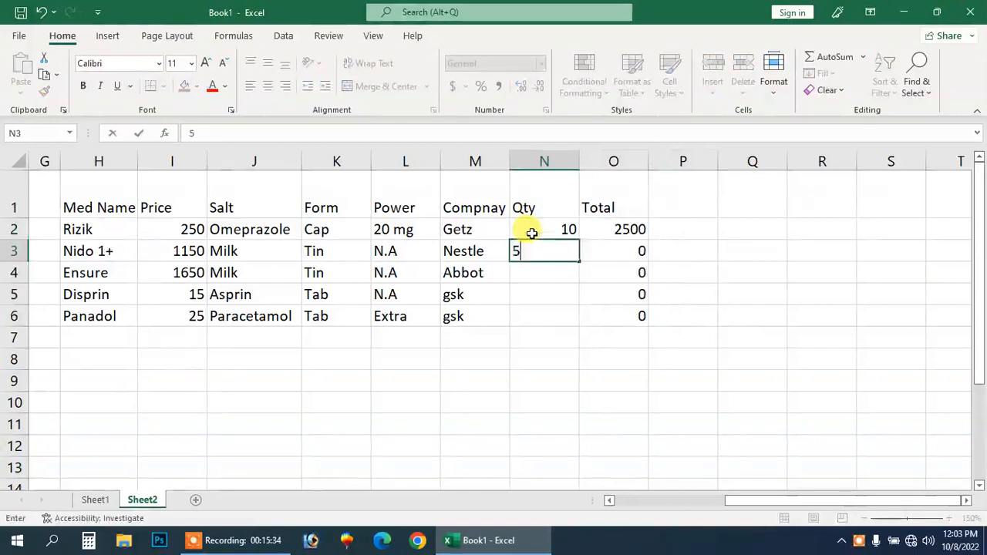
key("Return")
type("3")
key("Return")
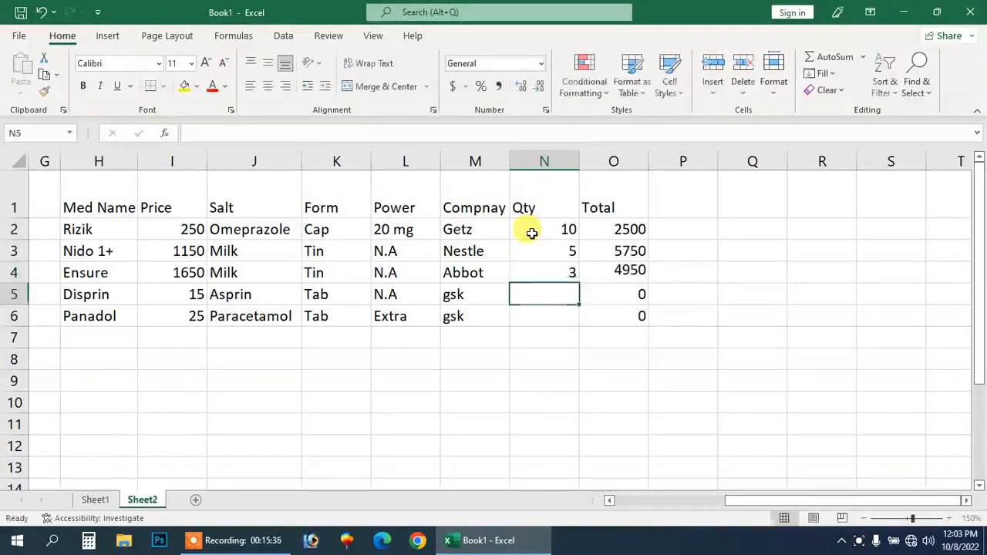
type("50")
key("Return")
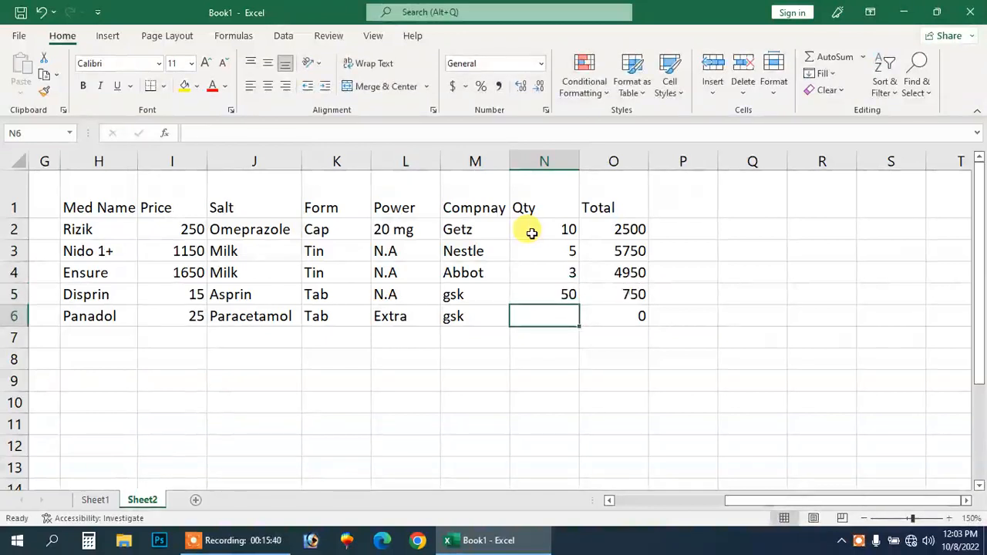
type("25")
key("Return")
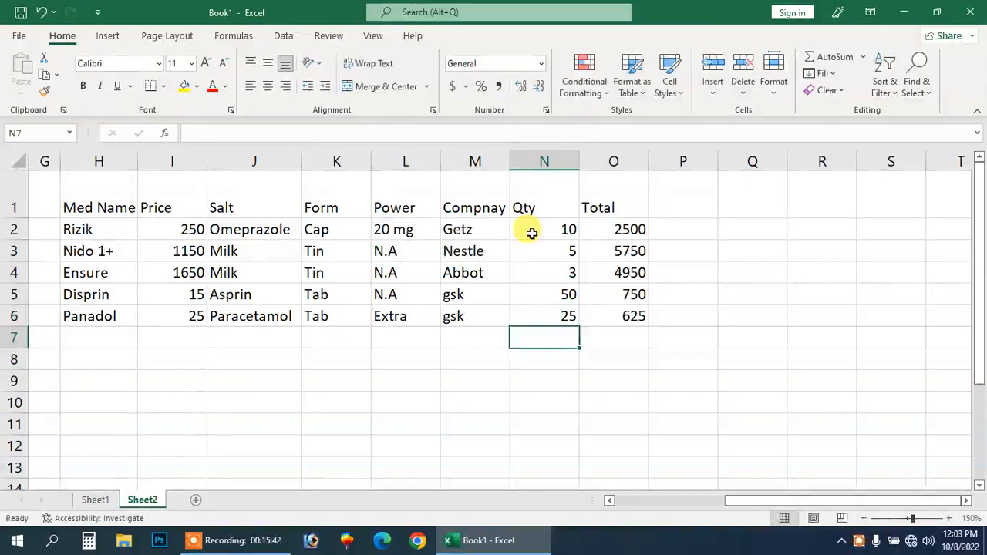
AutoSum the line totals O2 through O6 into O7.
key("Right")
key("Up")
key("Up")
key("Up")
key("Up")
key("Up")
key("shift+Down")
key("shift+Down")
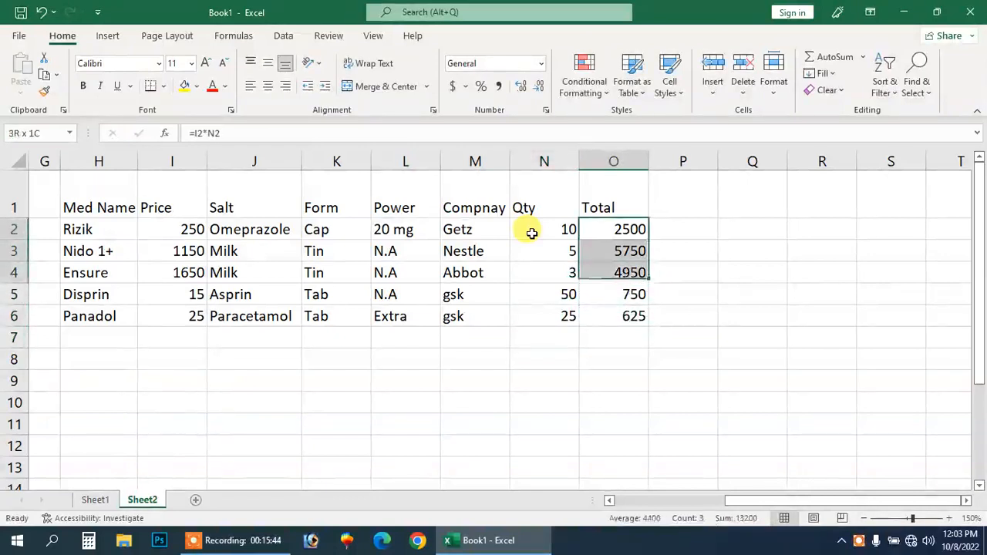
key("shift+Down")
key("shift+Down")
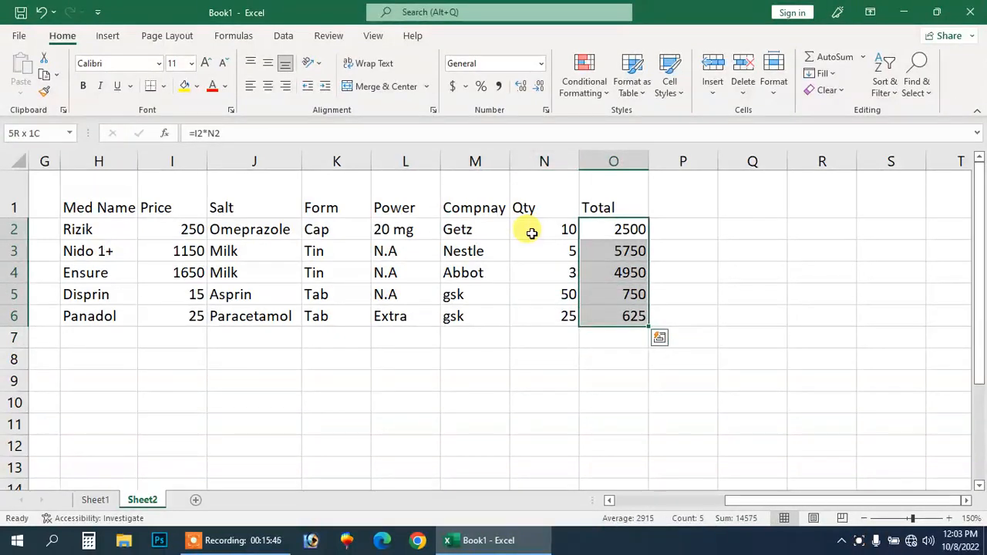
key("Up")
key("Down")
key("Down")
key("Up")
key("shift+Down")
key("shift+Down")
key("shift+Down")
key("shift+Down")
key("alt+equal")
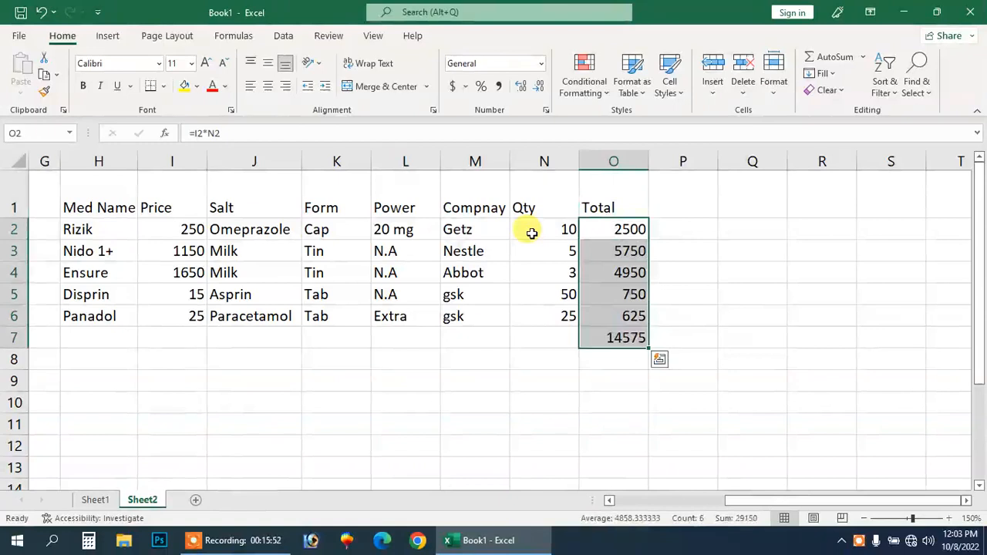
AutoSum the quantities N2 through N6 into N7.
key("Down")
key("Down")
key("Down")
key("Down")
key("Down")
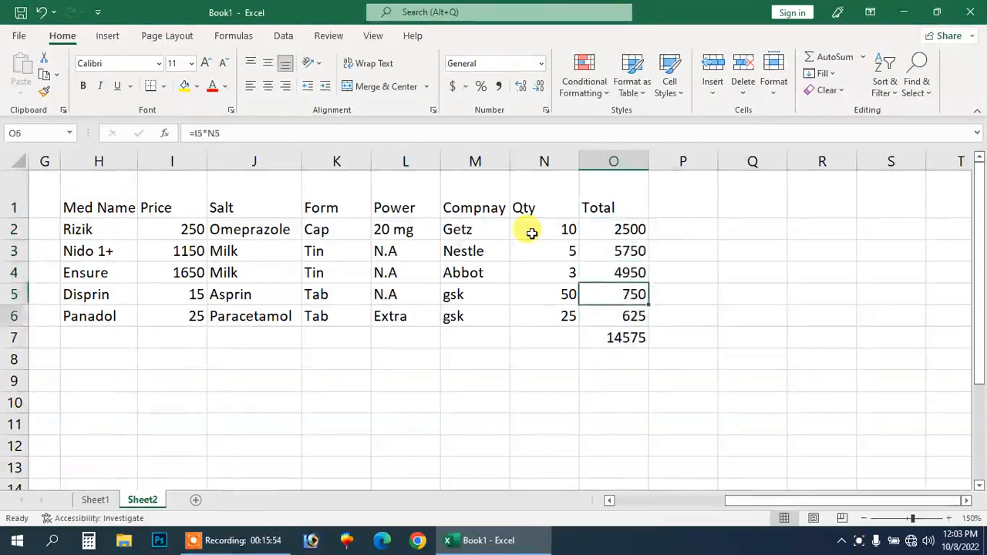
key("Up")
key("Left")
key("Up")
key("Up")
key("Up")
key("Up")
key("shift+Down")
key("shift+Down")
key("shift+Down")
key("shift+Down")
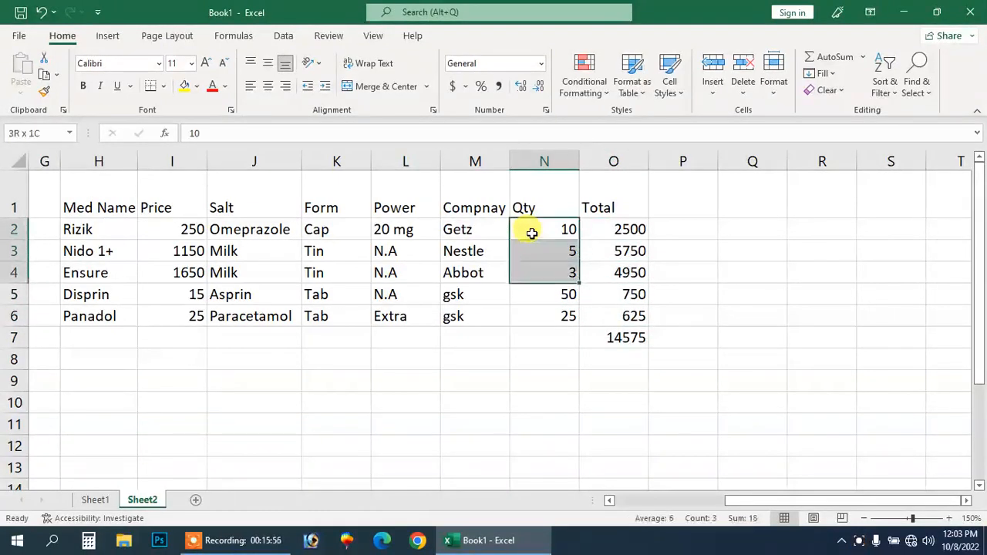
key("alt+equal")
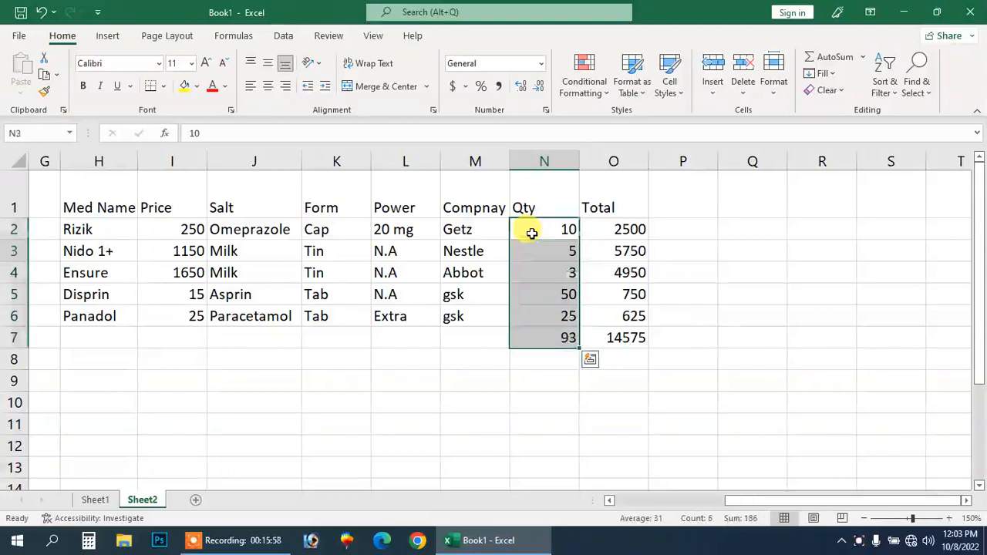
Replace the quantity sum in N7 with the label Total.
key("Down")
key("Down")
key("Down")
key("Down")
key("Down")
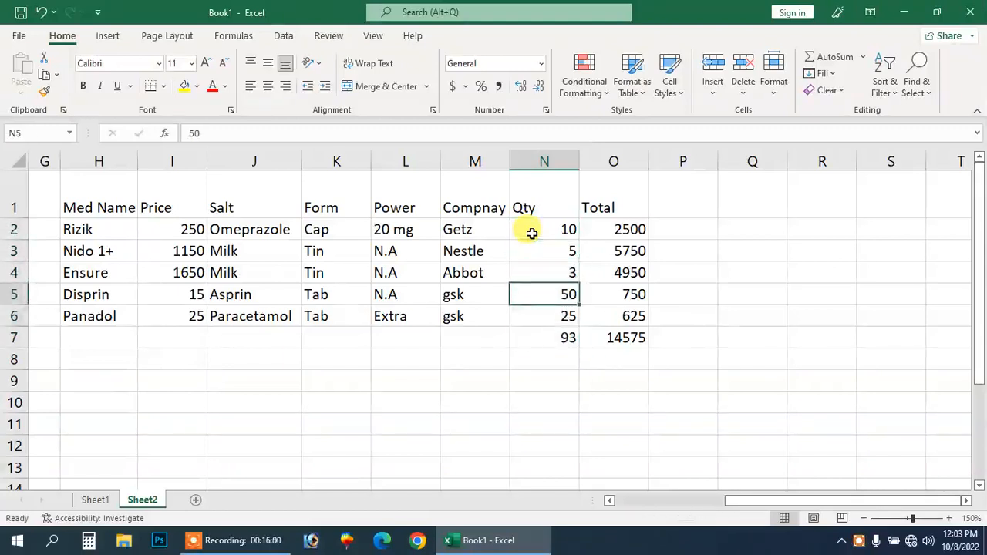
key("Delete")
type("Total")
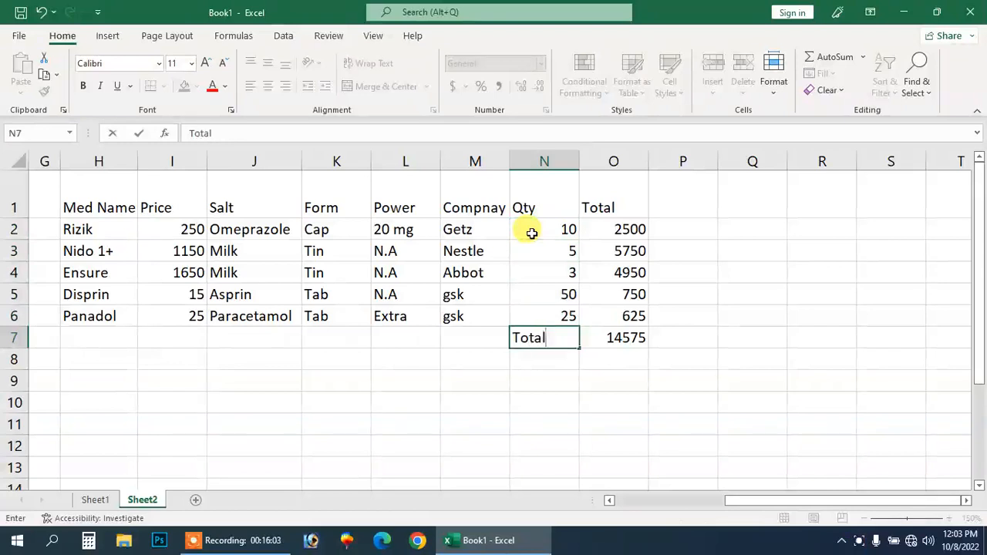
key("Return")
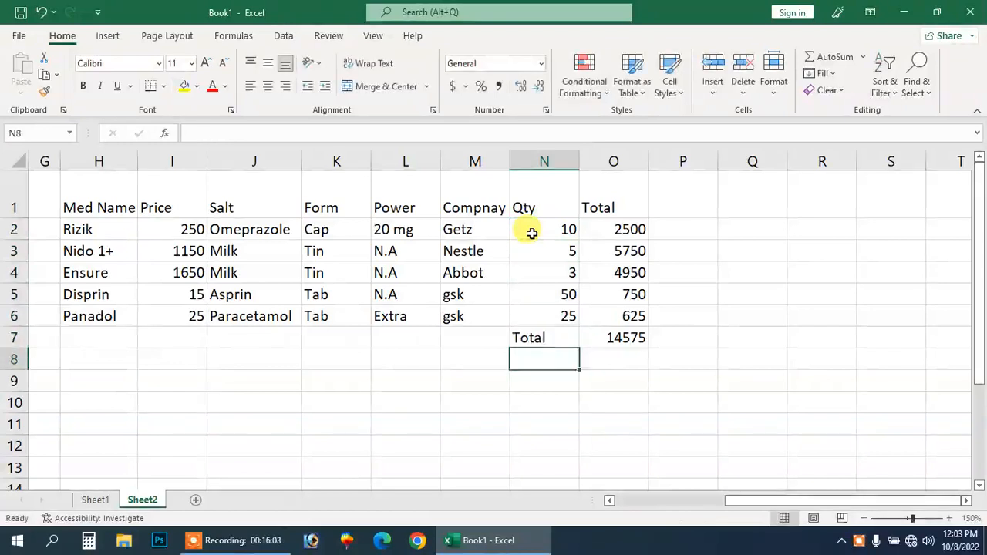
Enter the label "Discount 5 %" in N8 and widen column N to fit it.
type("Discount")
key("Return")
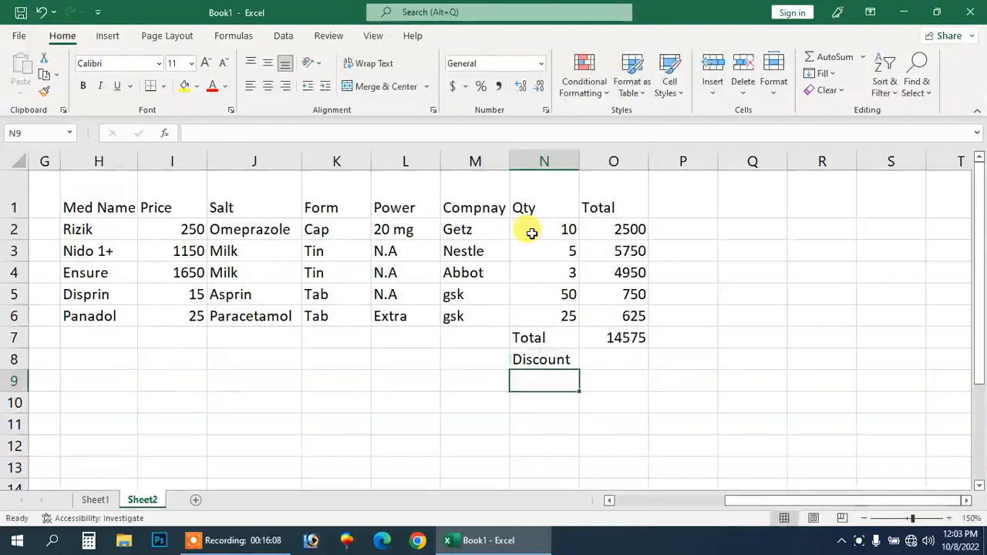
key("Up")
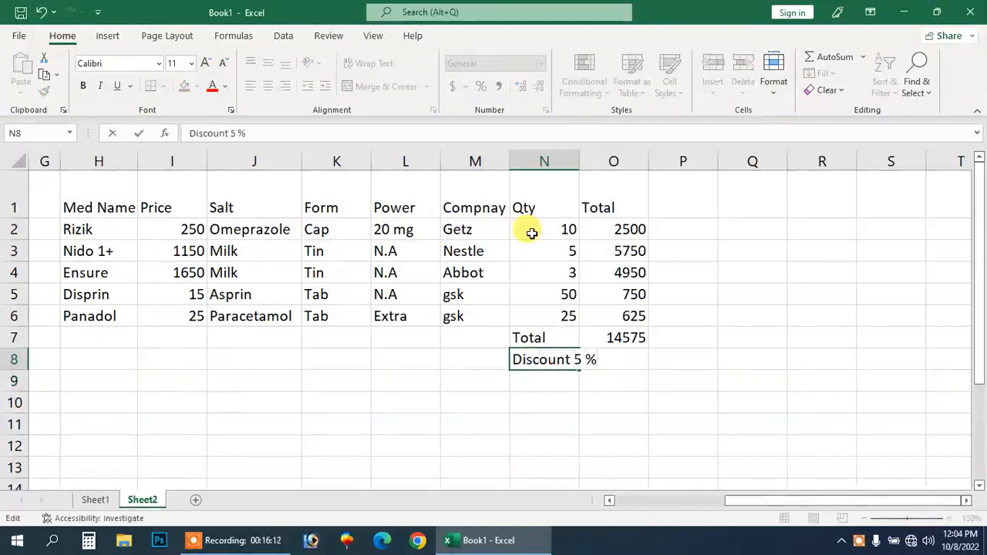
key("Return")
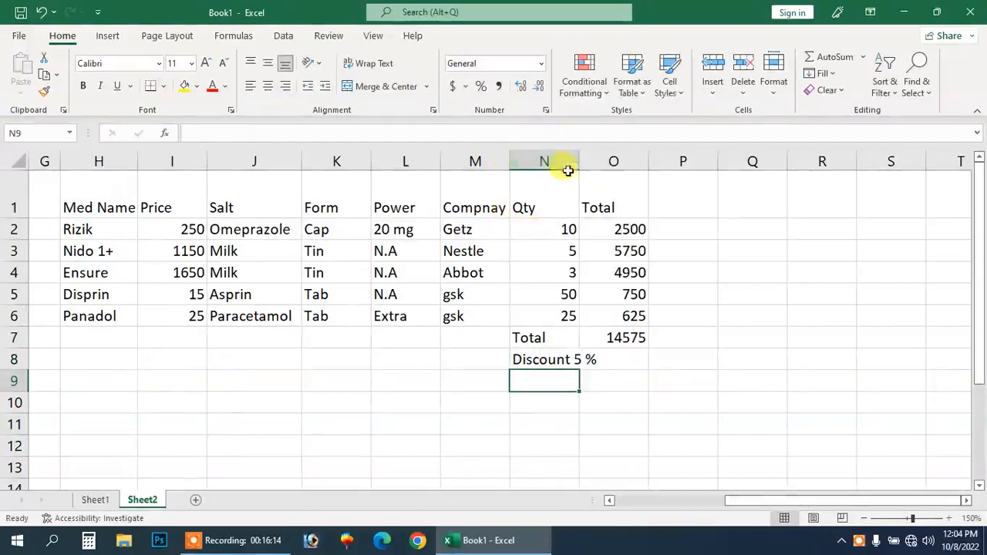
left_click_drag(578, 160, 607, 159)
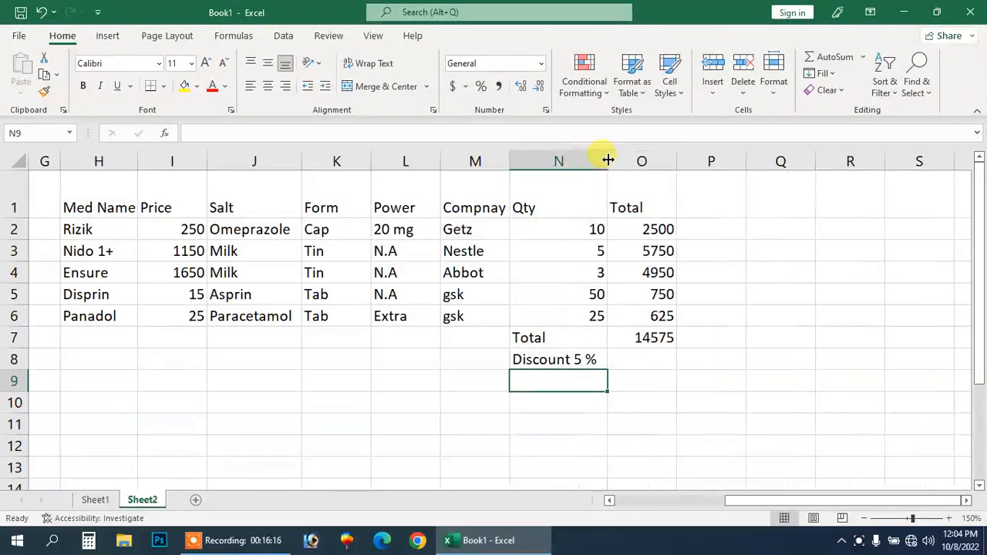
Calculate the 5 % discount in O8 with the formula =O7*5/100.
left_click(656, 364)
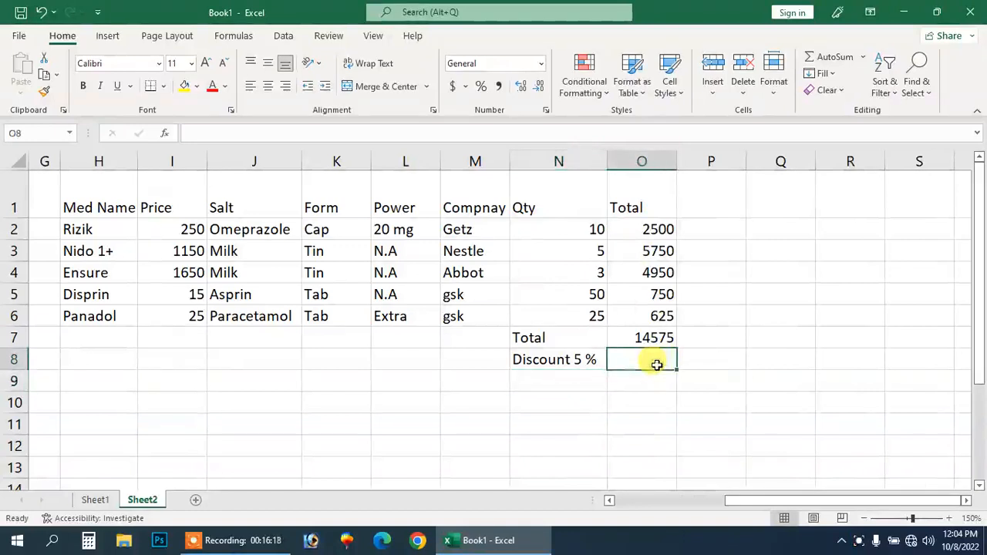
type("=")
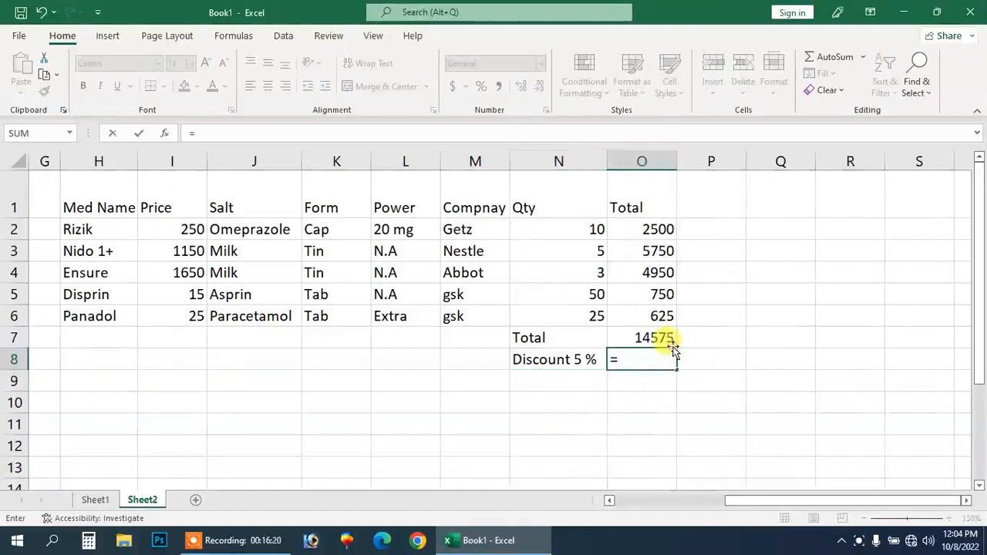
left_click(663, 338)
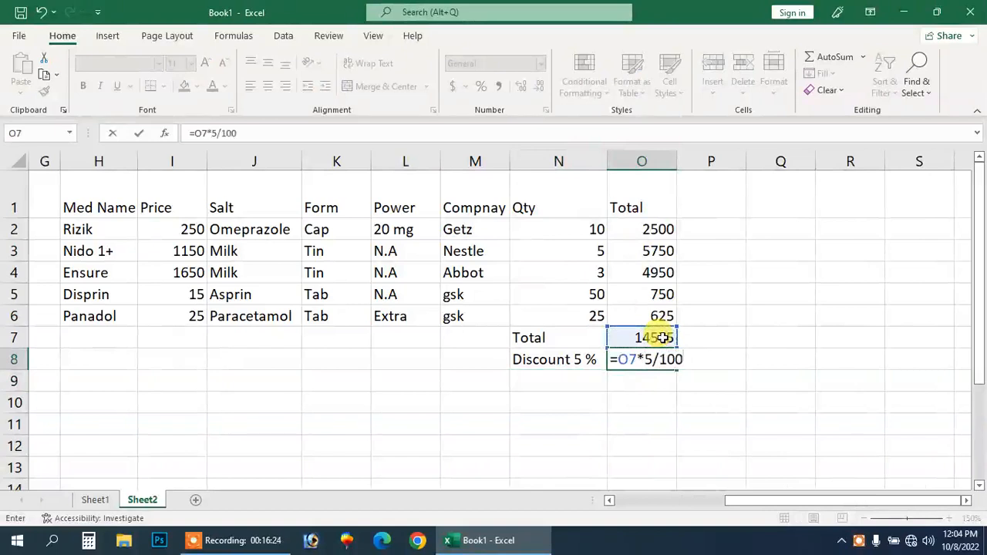
type("*5/100")
key("Return")
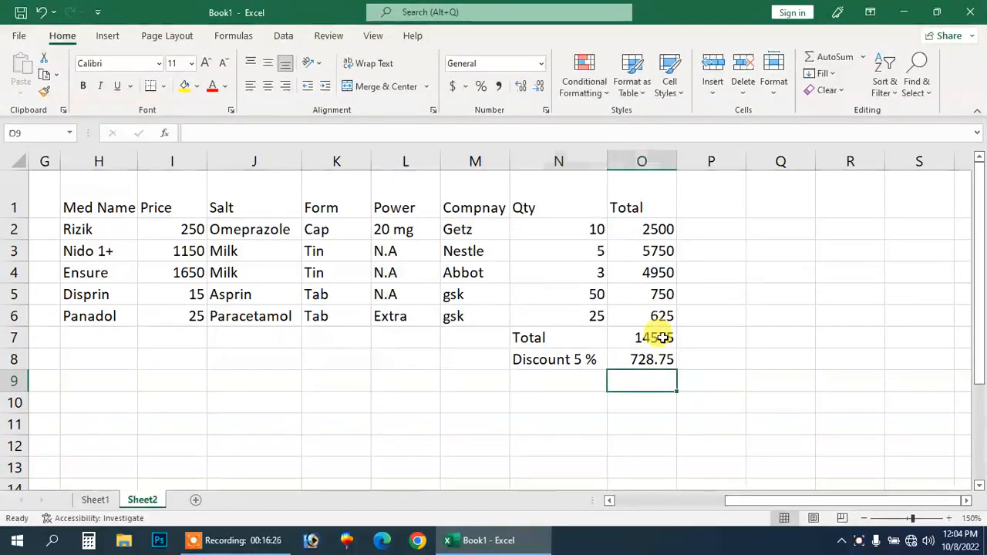
Enter the label Net in N9, below the discount label.
key("Left")
type("Ne")
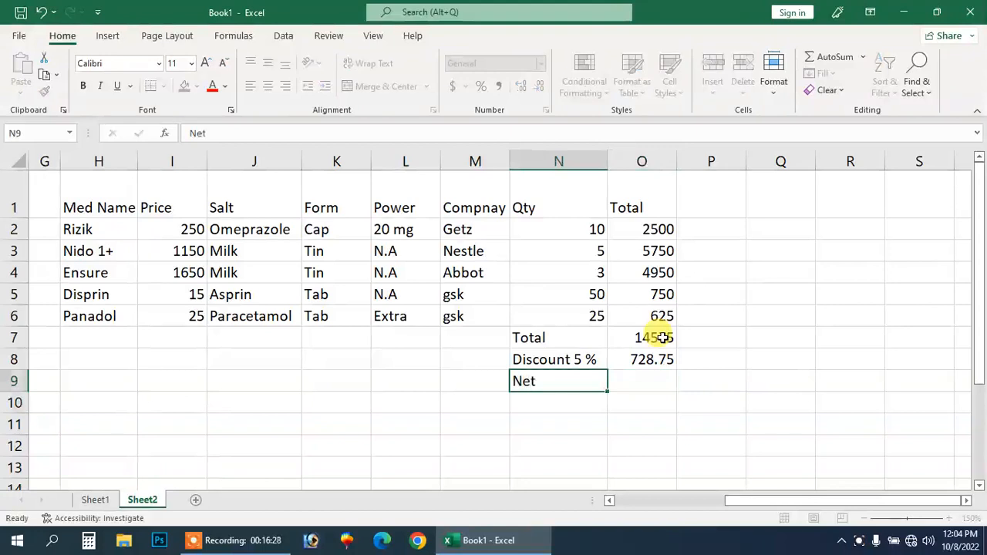
Calculate the net amount in O9 by subtracting the discount from the total with the formula =O7-O8.
key("Right")
type("=")
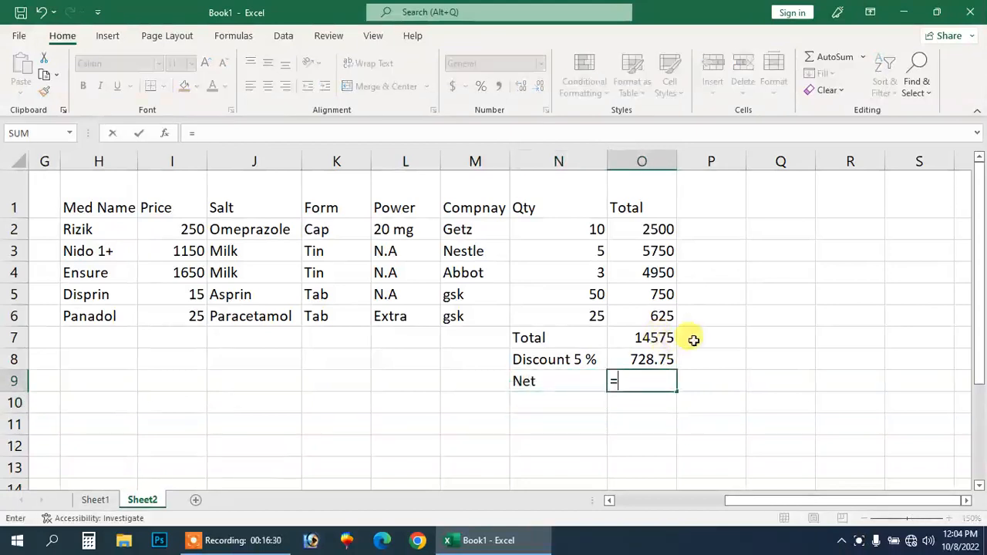
left_click(664, 340)
type("-")
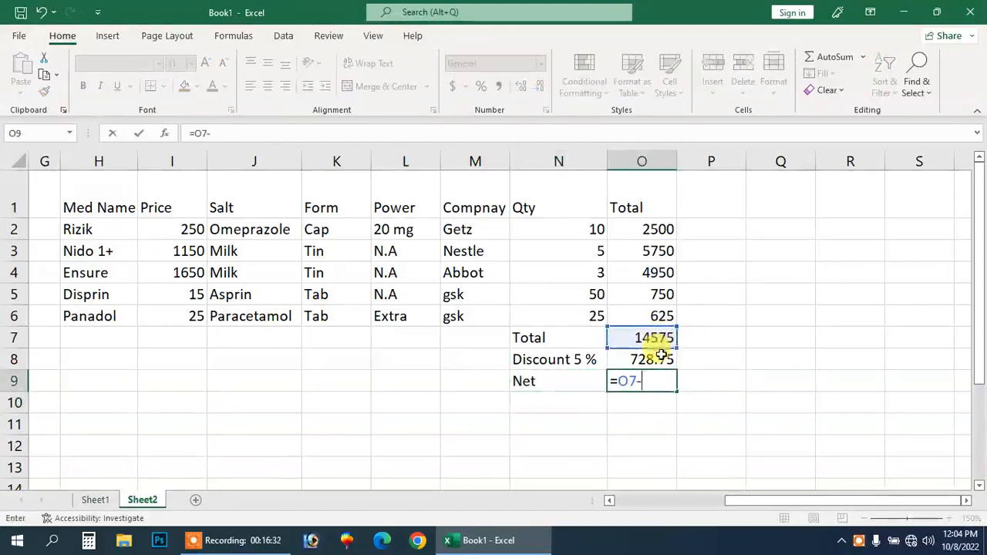
left_click(654, 360)
key("Return")
Enter the label paid in N10 and the paid amount 15000 in O10, beneath the net amount.
key("Left")
type("paid")
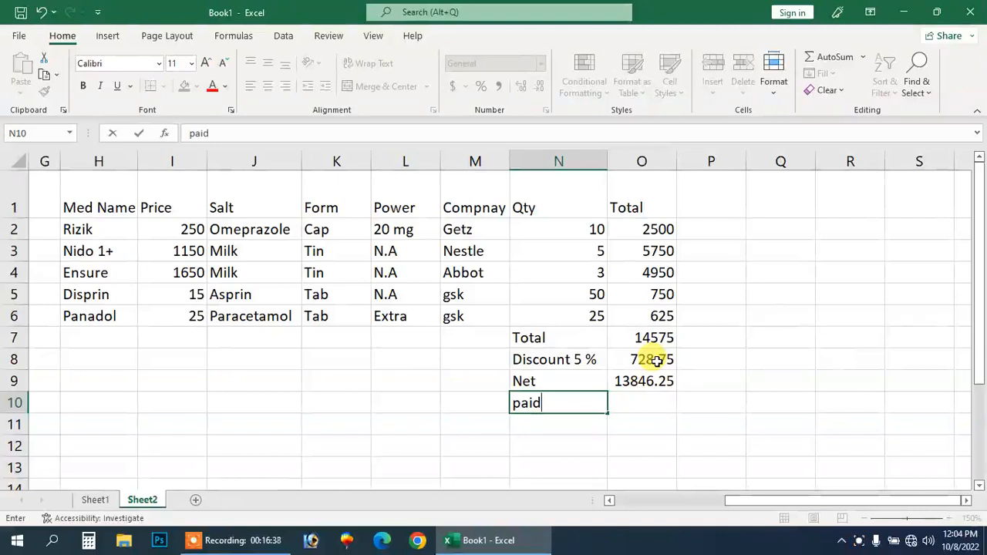
key("Return")
key("Right")
key("Up")
type("1")
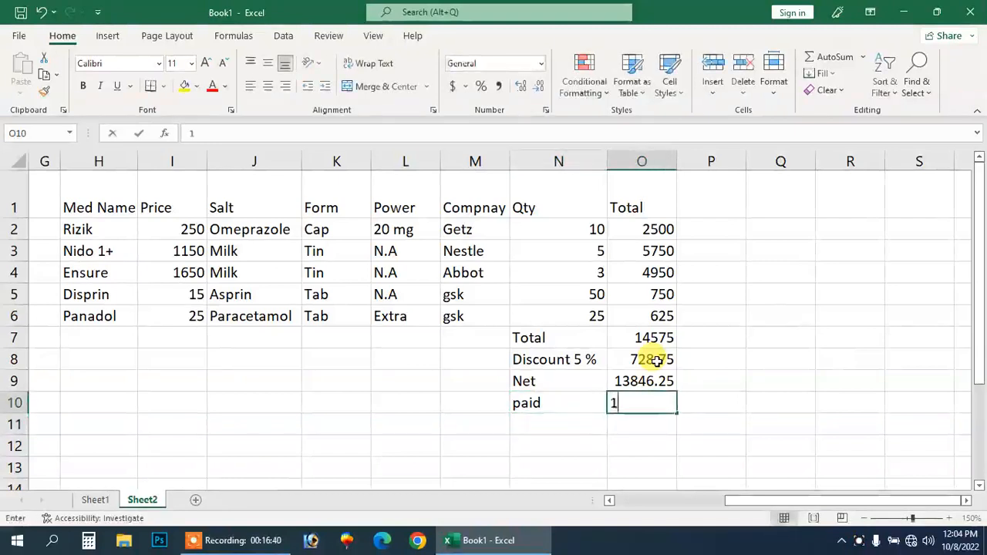
type("5")
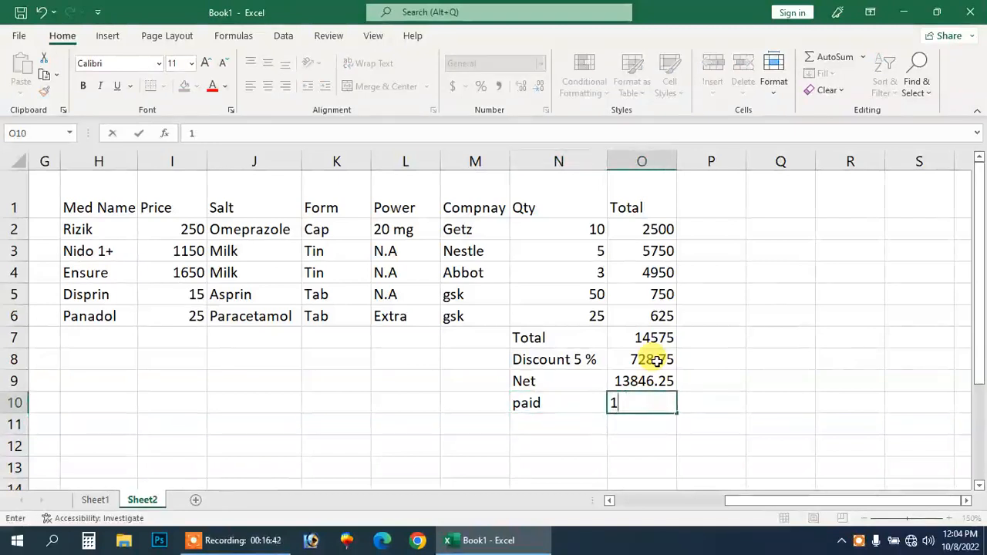
key("Return")
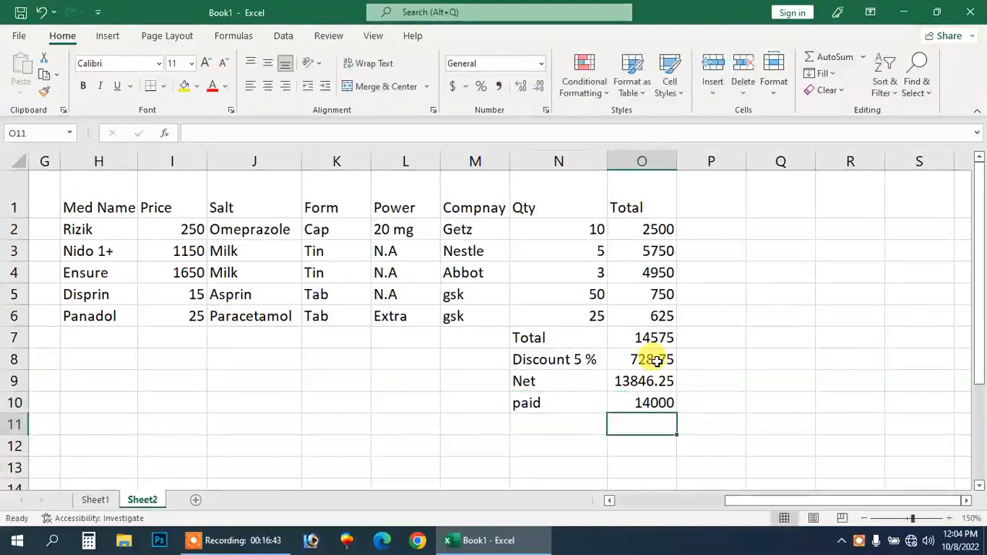
key("Up")
type("15000")
key("Return")
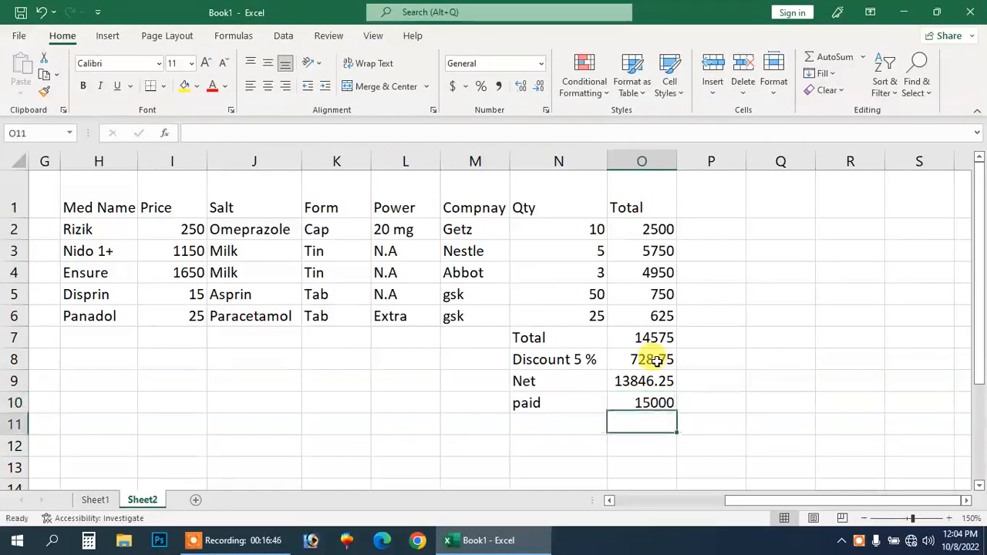
Enter the label Balance in N11, below the paid label.
key("Left")
type("Bakl")
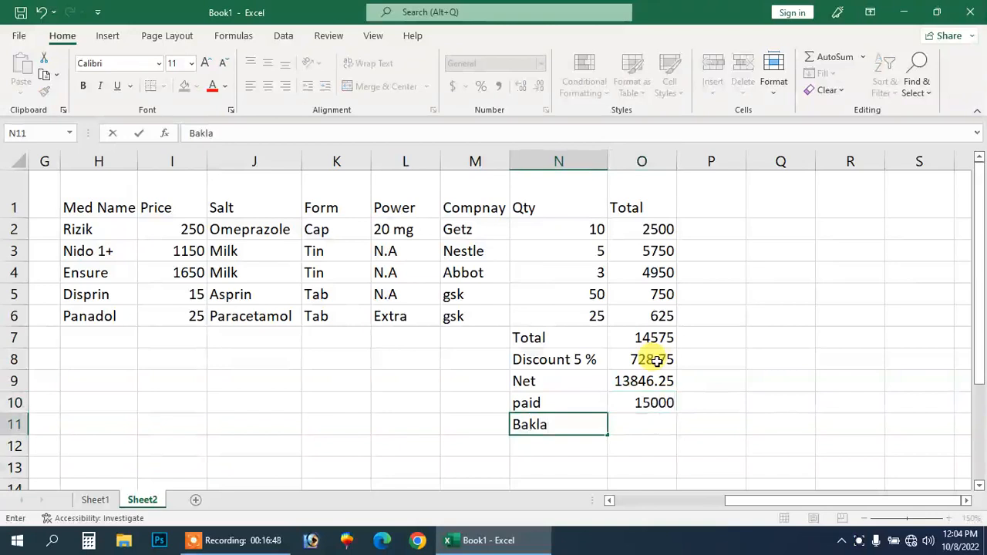
type("ance")
key("Return")
Calculate the balance in O11 as paid minus net with the formula =O10-O9.
key("Right")
key("Up")
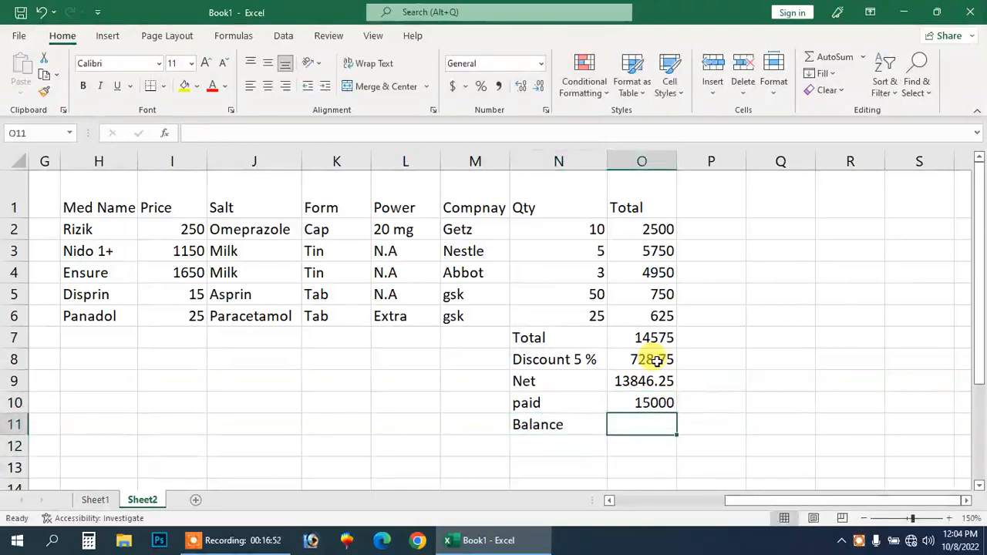
type("=")
left_click(659, 402)
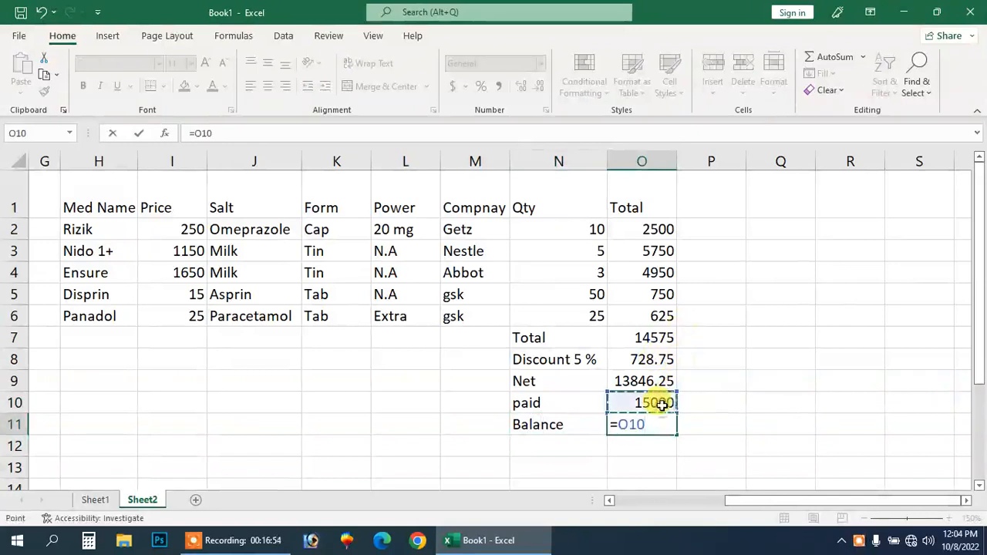
type("-")
left_click(662, 382)
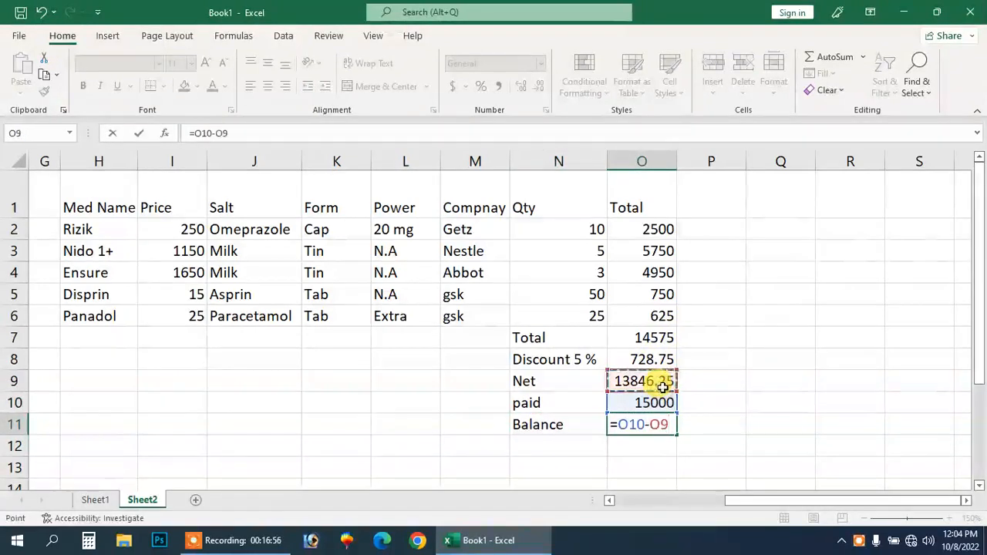
key("Return")
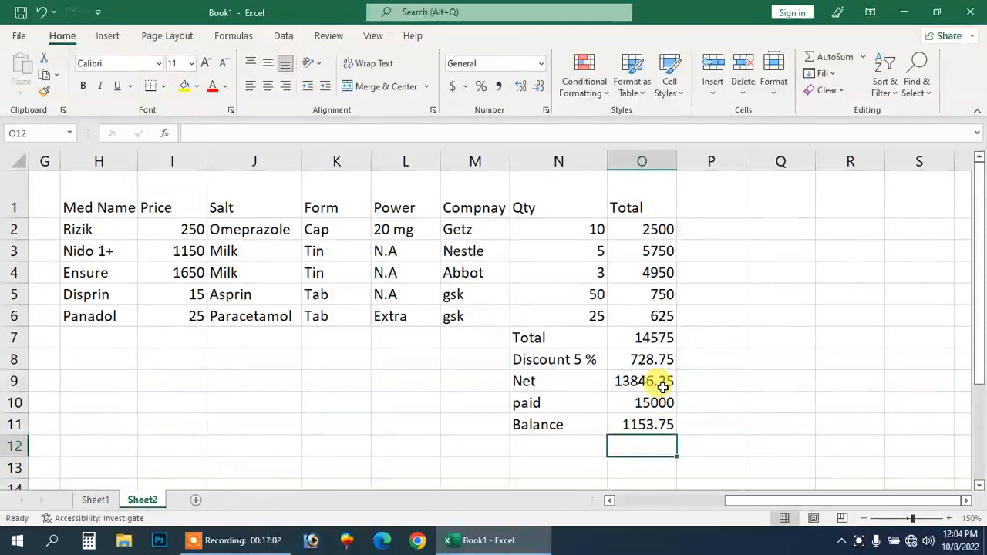
Add a new worksheet after Sheet2, open it and set its zoom to 190 %.
key("ctrl+Home")
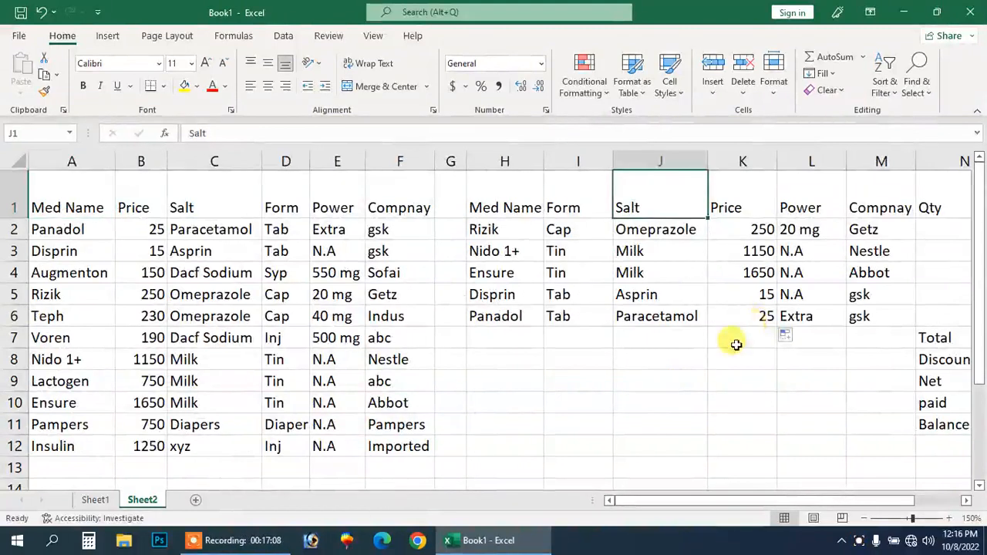
left_click(195, 499)
left_click(94, 499)
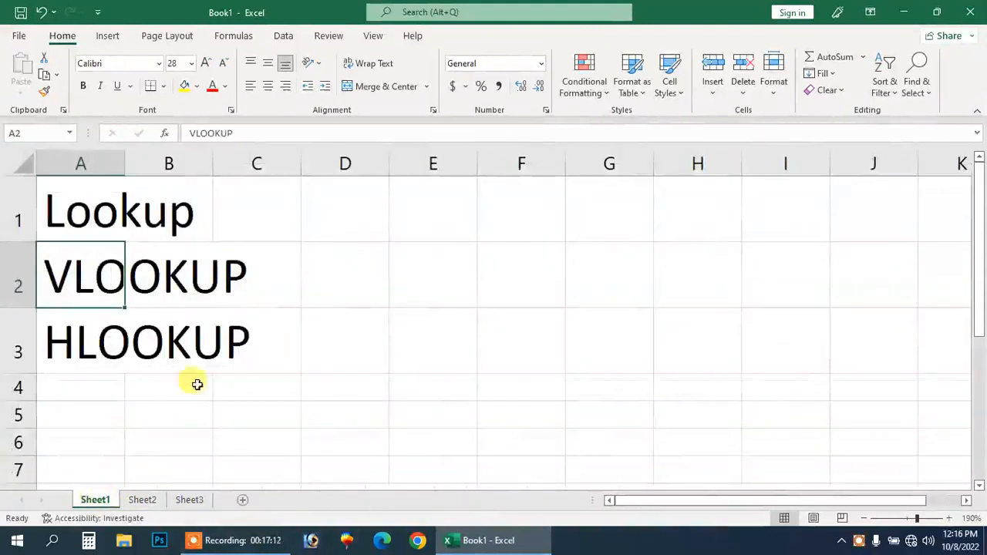
left_click(202, 501)
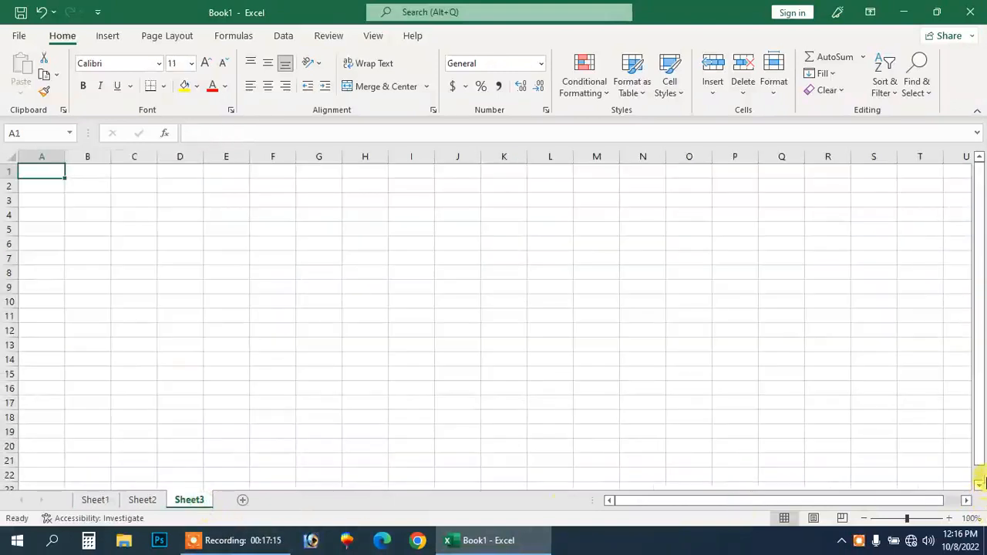
left_click(948, 518)
left_click(949, 518)
left_click(949, 518)
left_click(951, 519)
left_click(951, 519)
left_click(951, 519)
left_click(952, 519)
left_click(952, 519)
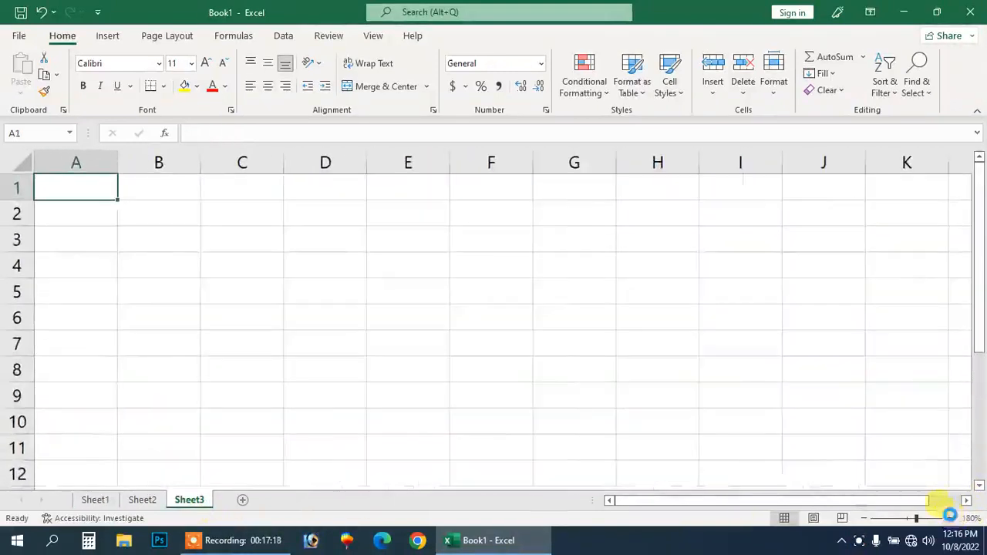
left_click(952, 518)
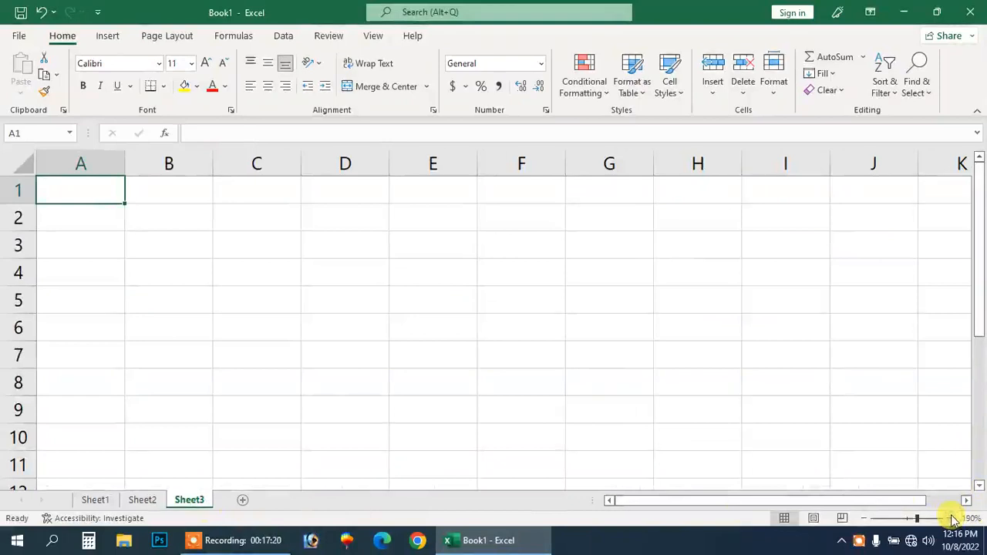
Enter the headers Worker, Jan, Feb, Mar and Apr in cells A1 to E1 of the new sheet.
type("Worker")
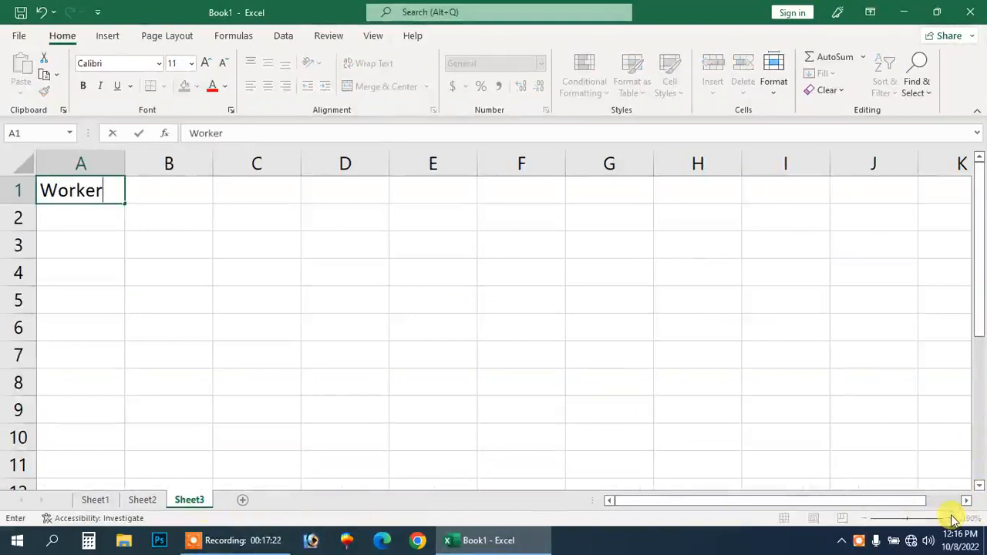
key("Return")
key("Right")
key("Up")
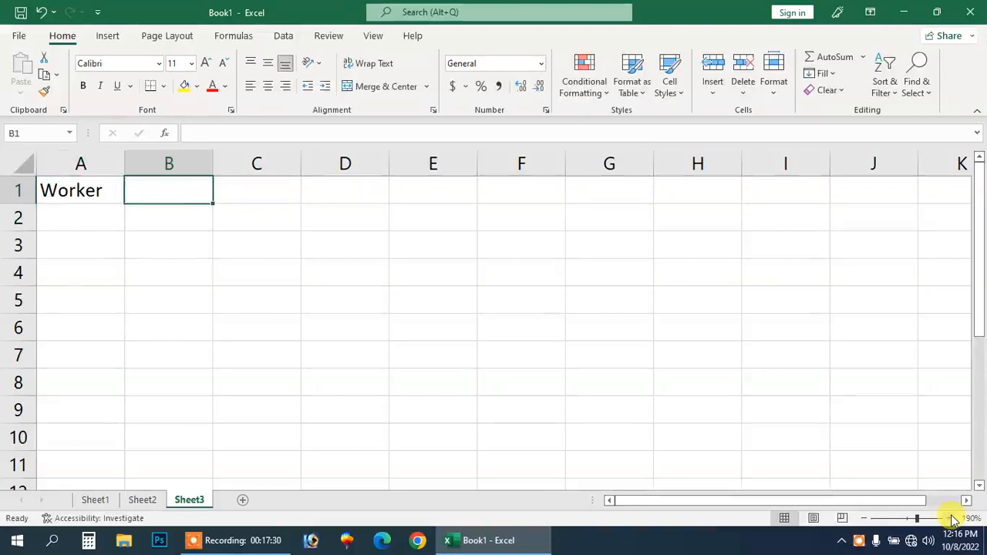
type("Jan")
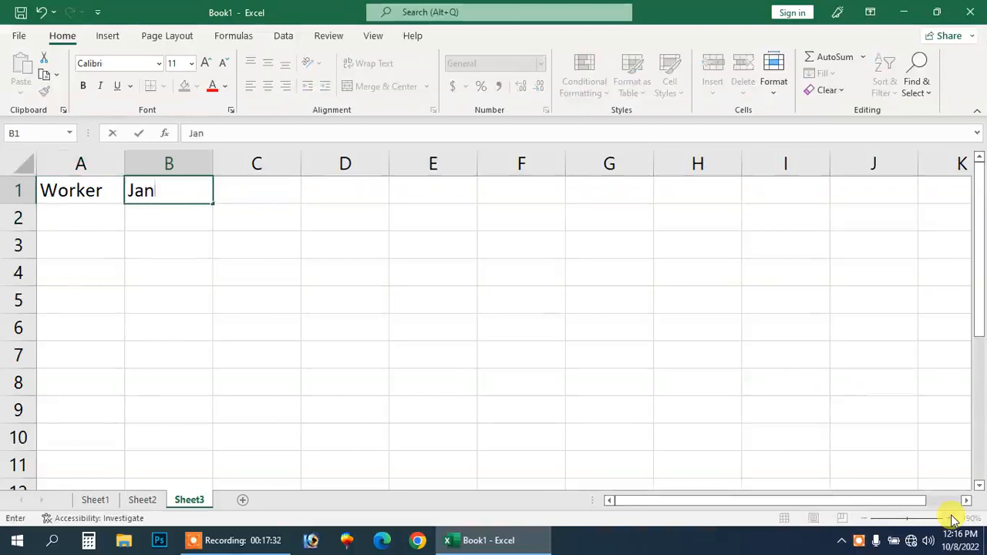
key("Tab")
type("Feb")
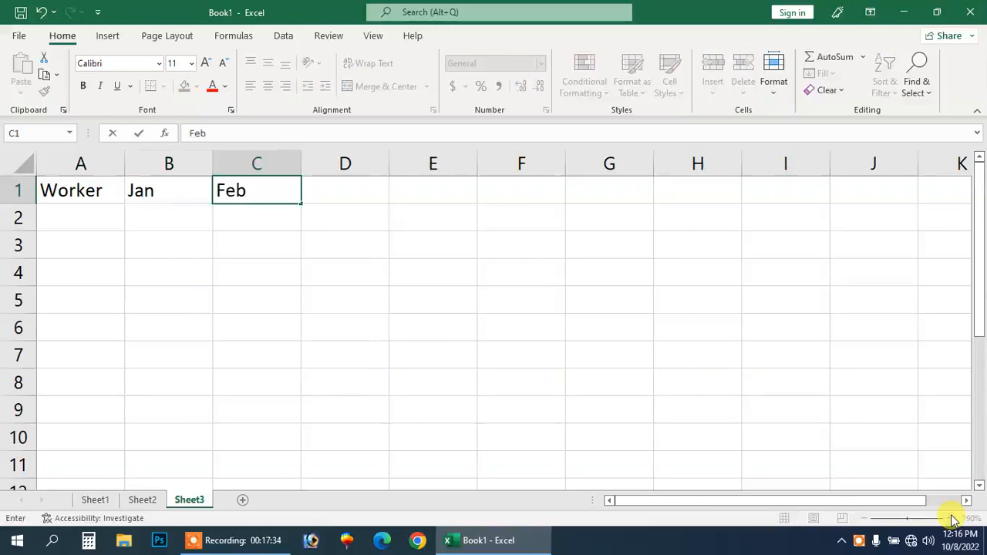
key("Tab")
type("Mar")
key("Tab")
type("Apr")
key("Return")
List the workers AA, BB, CC, DD and EE in cells A2 to A6 under the Worker header.
key("Left")
key("Left")
key("Left")
key("Left")
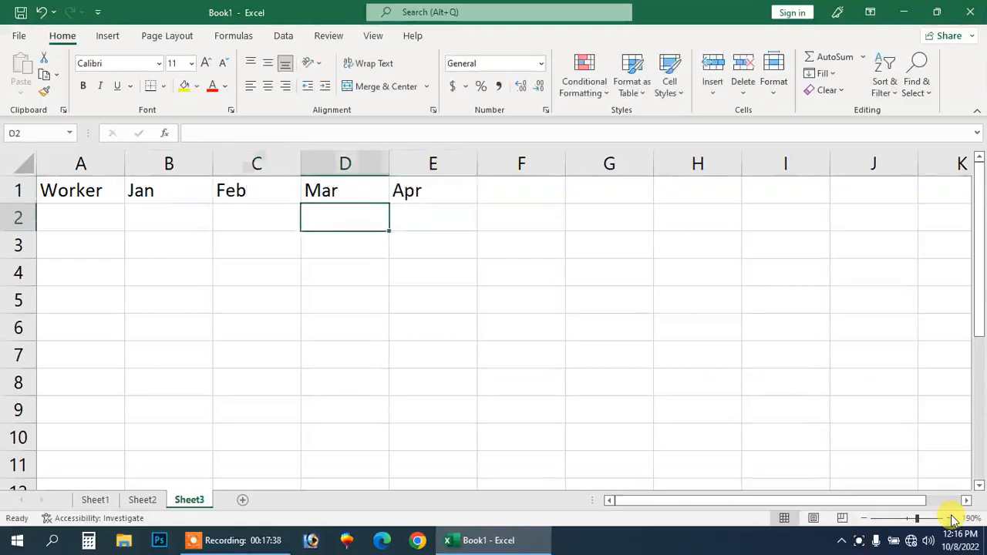
type("aa")
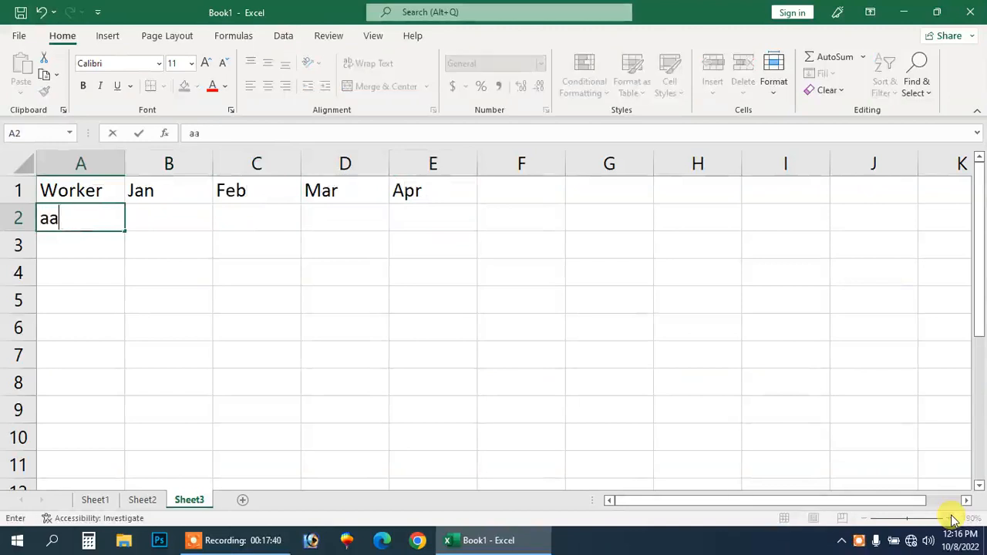
key("BackSpace")
key("BackSpace")
type("AA")
key("Return")
type("BB")
key("Return")
type("CC")
key("Return")
type("DD")
key("Return")
type("EE")
key("Return")
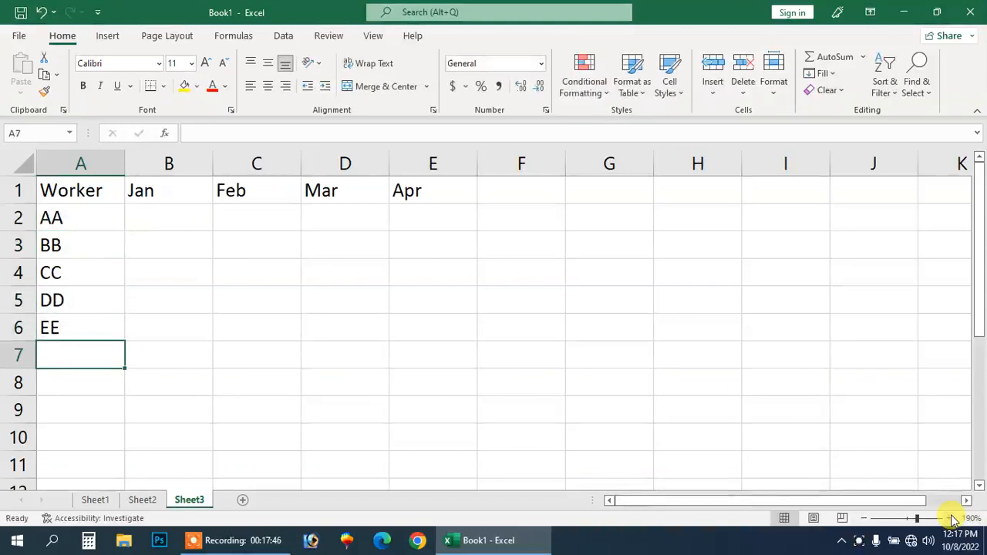
Enter the Jan amounts 2500, 1500, 2000, 0 and 3000 for workers AA to EE in cells B2 to B6.
key("Right")
key("Up")
key("Up")
key("Up")
key("Up")
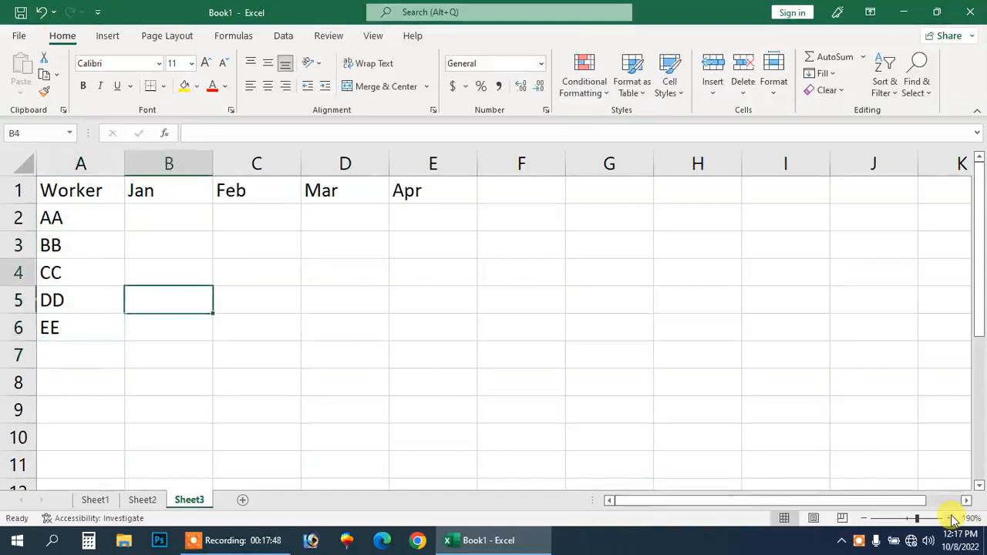
key("Up")
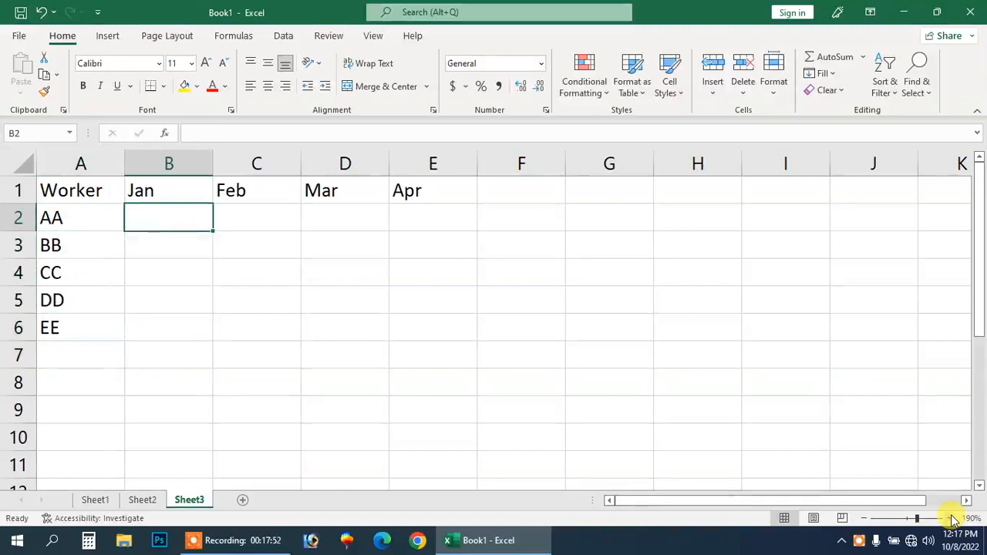
key("Left")
key("Right")
type("2500")
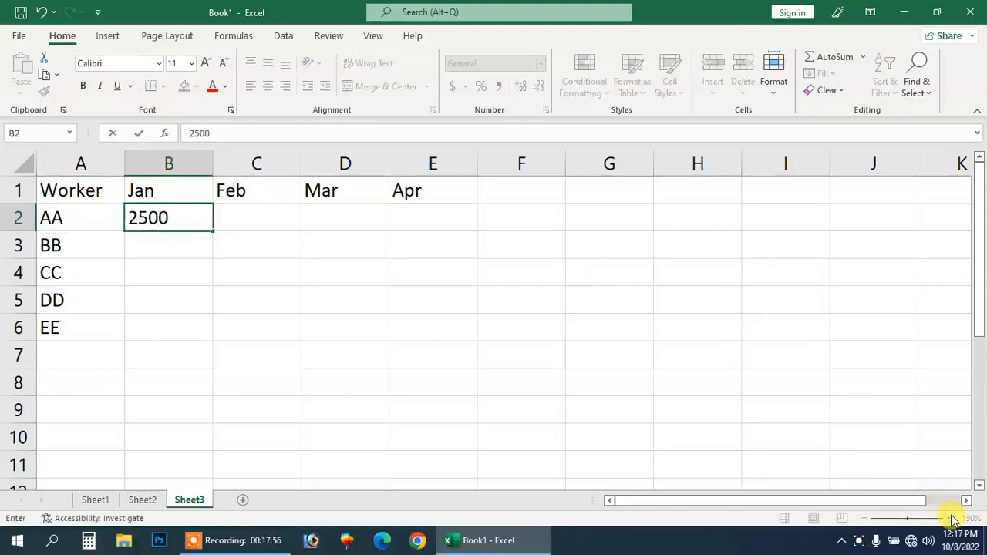
key("Return")
type("1500")
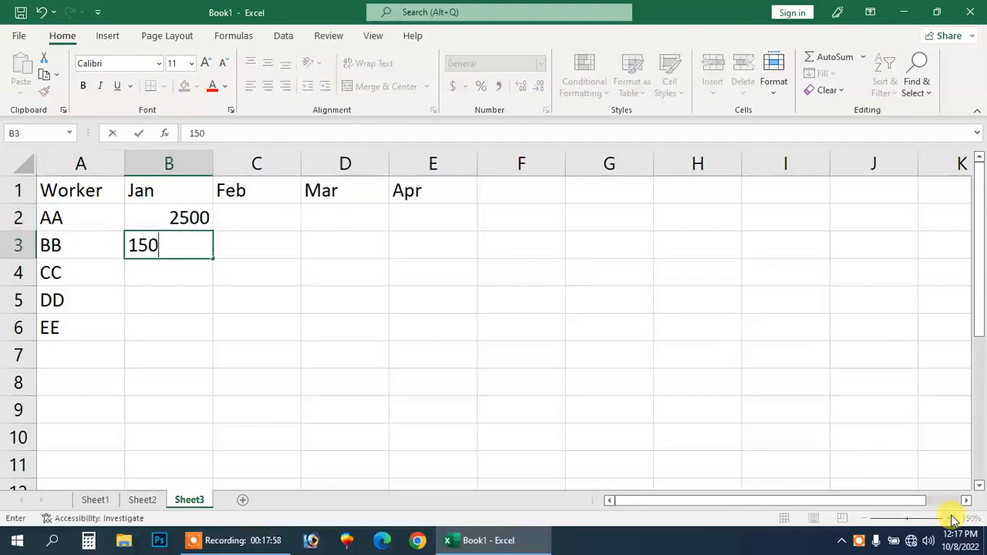
key("Return")
type("2000")
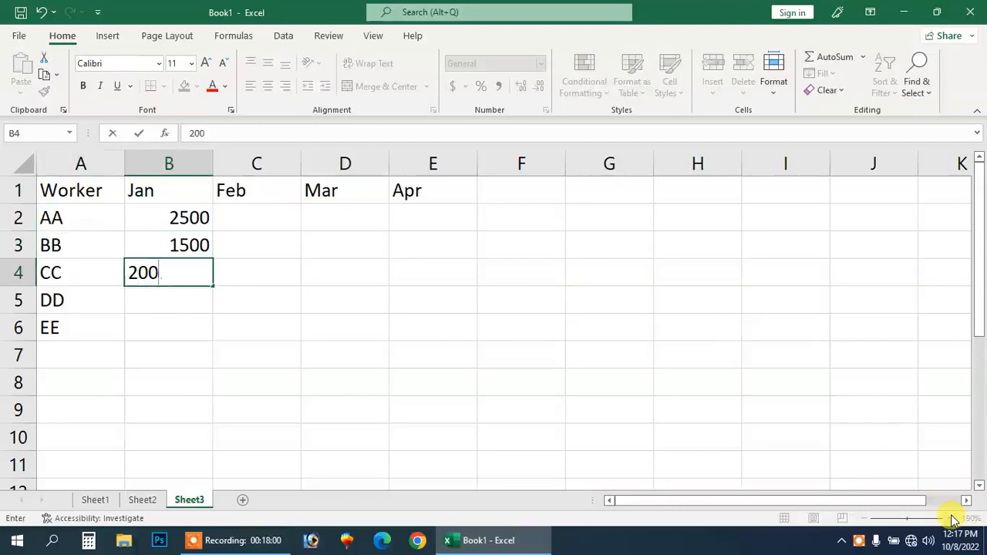
key("Return")
type("0")
key("Return")
type("3000")
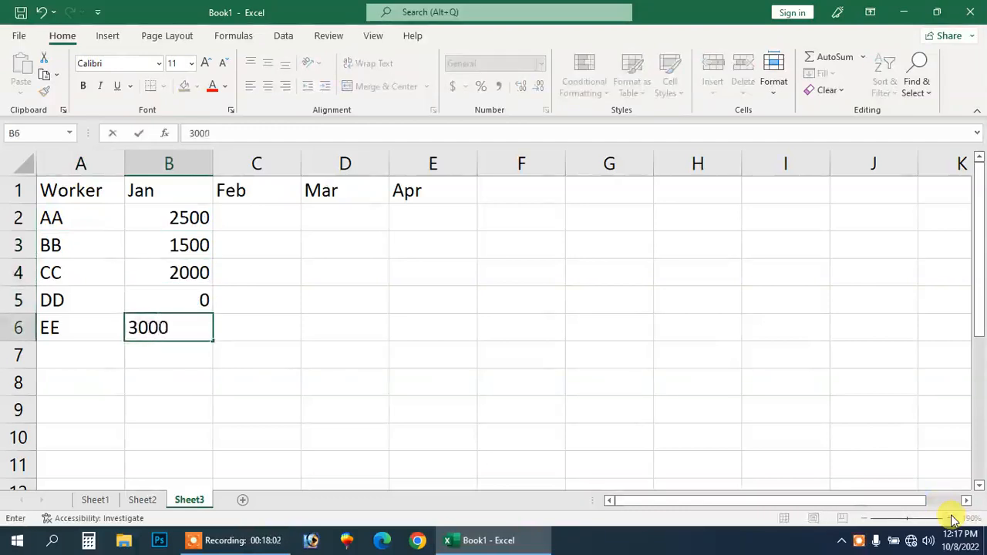
key("Return")
Enter the Feb amounts 0 for worker AA and 1000 for worker BB in cells C2 and C3.
key("Up")
key("Right")
key("Up")
key("Up")
key("Up")
key("Up")
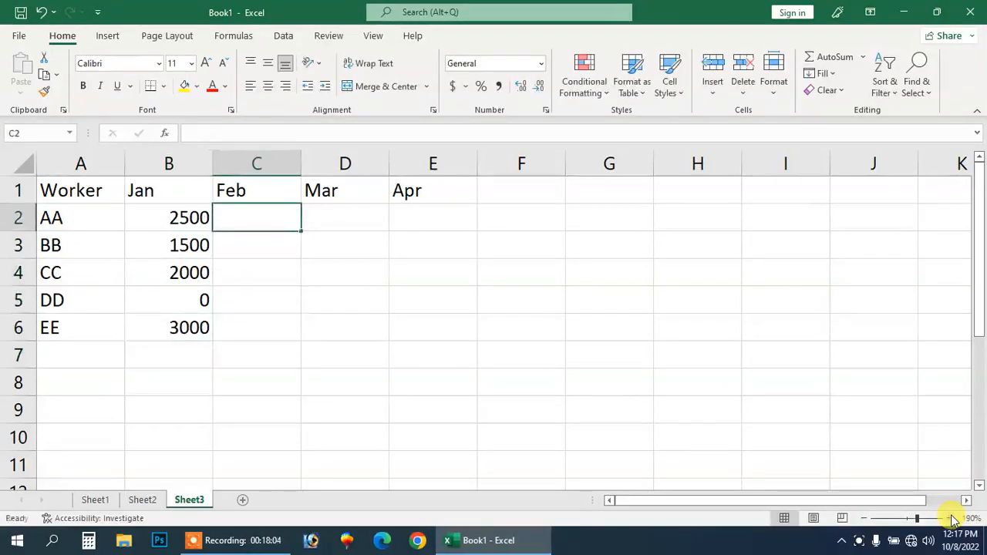
type("0")
key("Return")
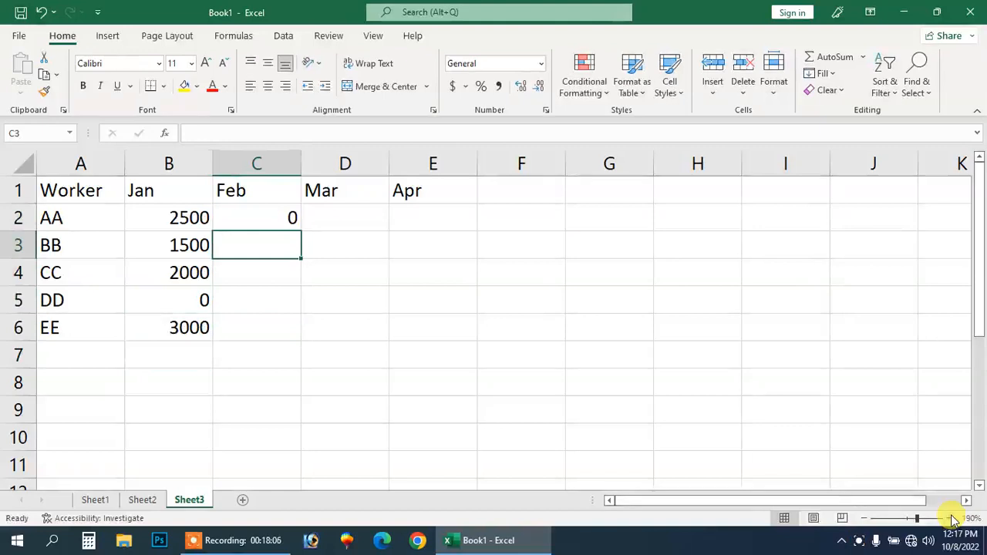
type("1000")
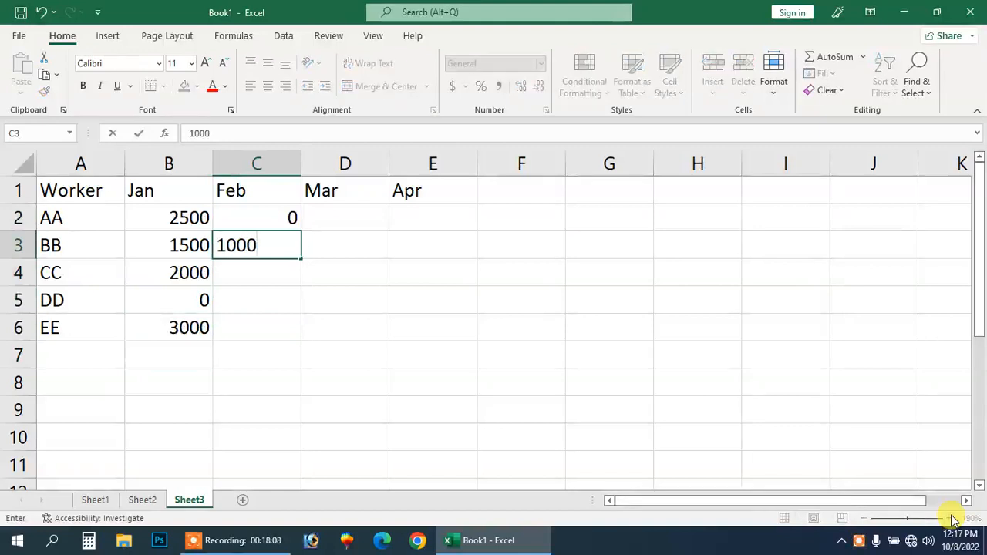
key("Return")
Enter the Feb amounts 4000, 300 and 0 for workers CC, DD and EE in cells C4 to C6.
type("2000")
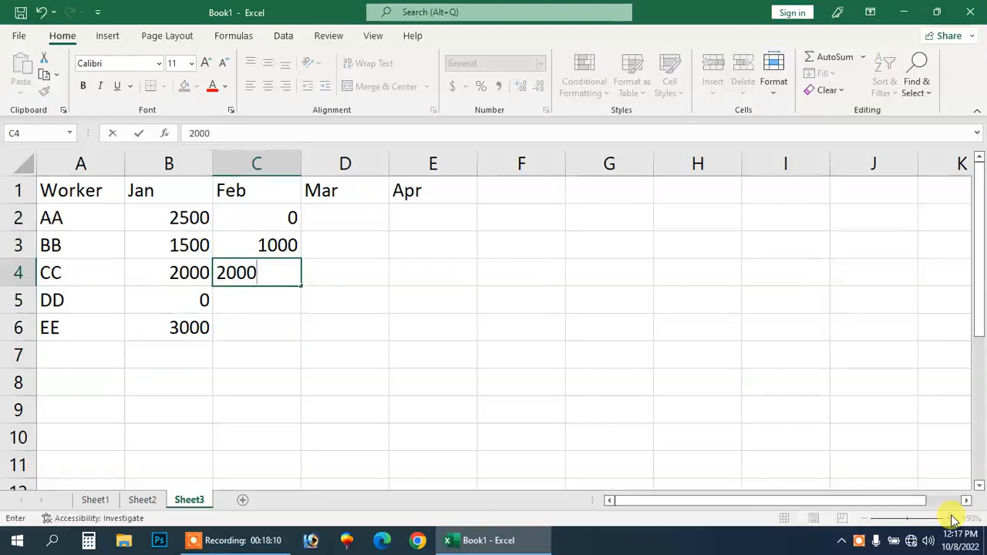
key("BackSpace")
key("BackSpace")
key("BackSpace")
type("4000")
key("Return")
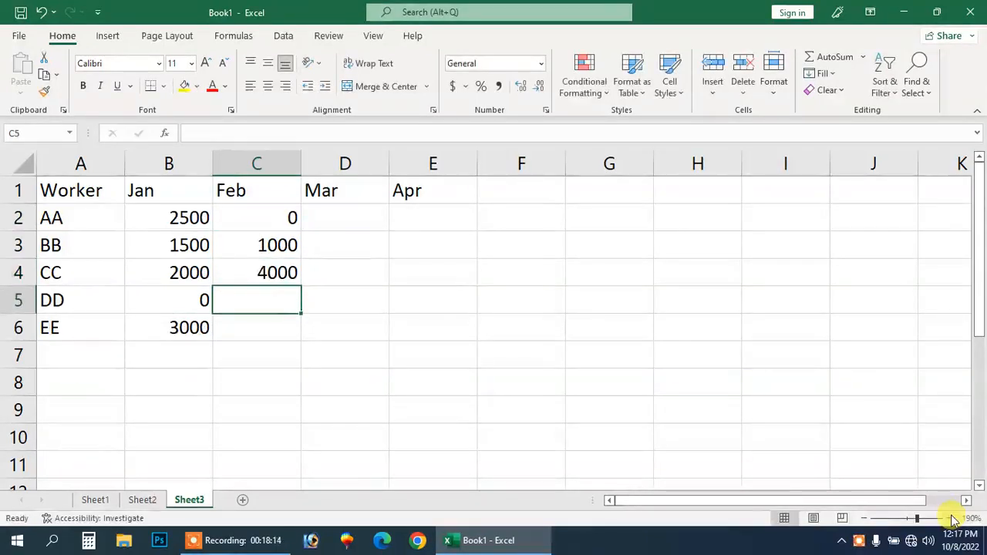
type("300")
key("Return")
type("0")
key("Return")
Enter the Mar amounts 1000 for worker AA and 2000 for worker BB in cells D2 and D3.
key("Right")
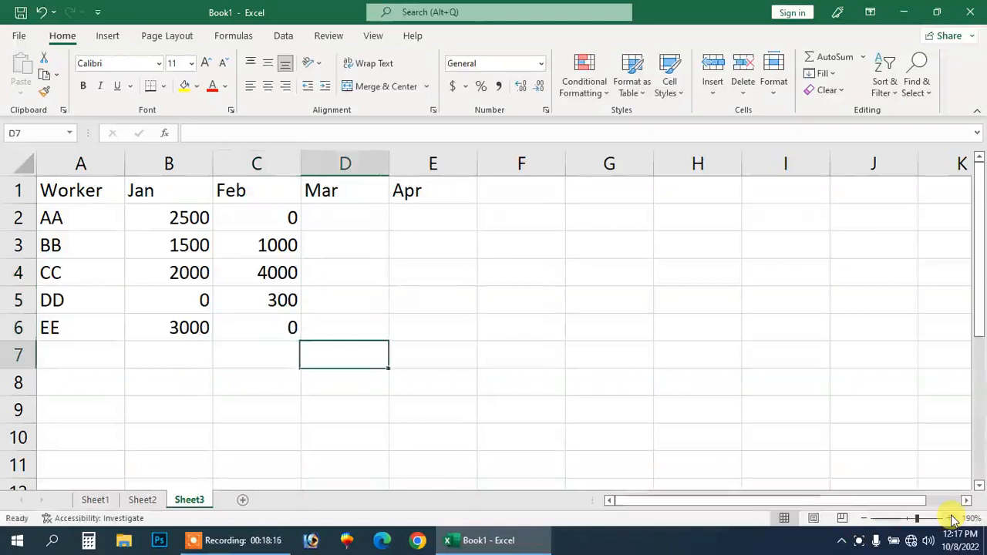
key("Up")
key("Up")
key("Up")
key("Up")
key("Up")
type("100")
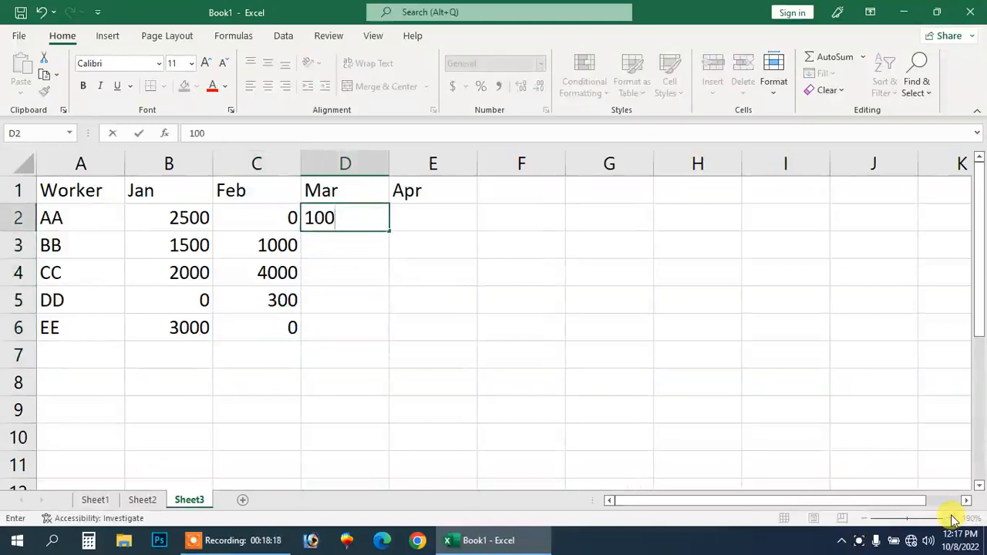
type("0")
key("Return")
type("200")
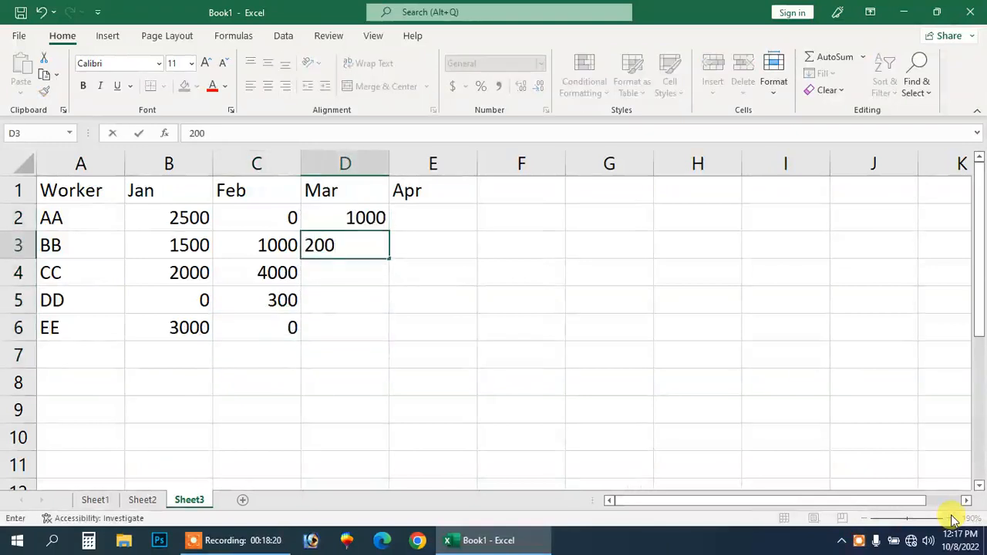
type("0")
key("Return")
Enter the Mar amounts 3000, 5000 and 2000 for workers CC, DD and EE in cells D4 to D6.
type("300")
key("Return")
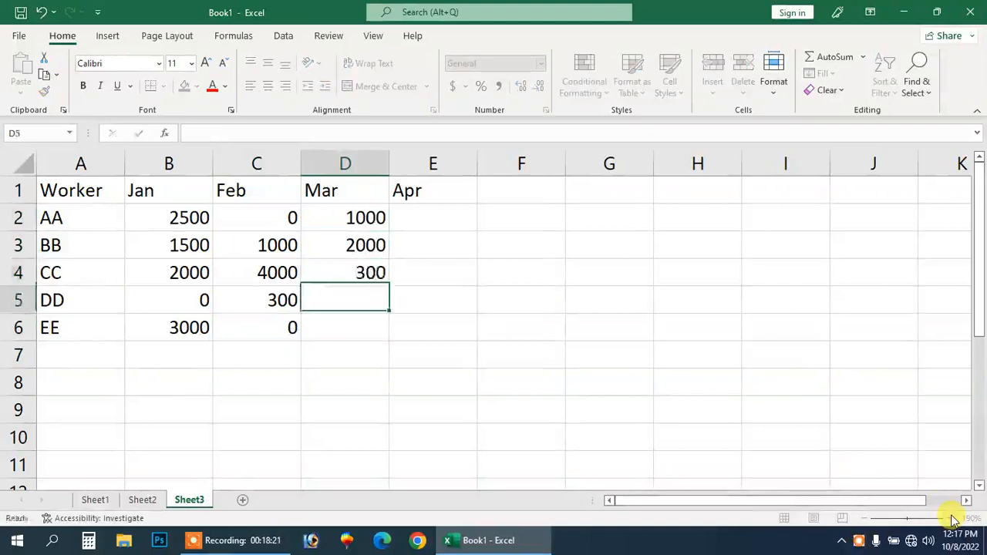
key("Up")
key("F2")
type("0")
key("Return")
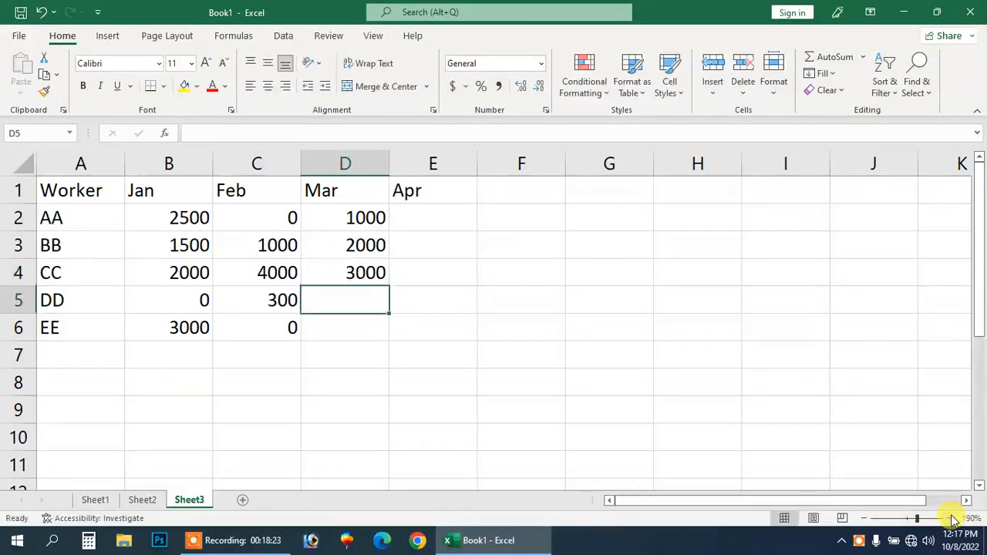
type("56")
key("BackSpace")
type("000")
key("Return")
type("2000")
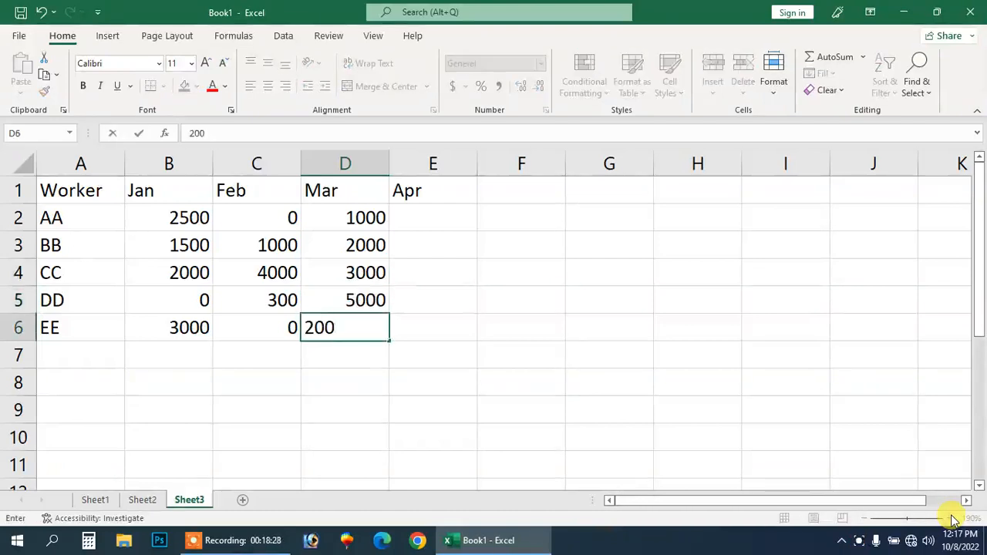
key("Return")
Correct worker DD's Feb amount in cell C5 to 3000.
key("Up")
key("Left")
key("Up")
key("F2")
type("0")
key("Return")
Enter the Apr amounts 1500 for worker AA and 2500 for worker BB in cells E2 and E3.
key("Right")
key("Up")
key("Up")
key("Right")
key("Up")
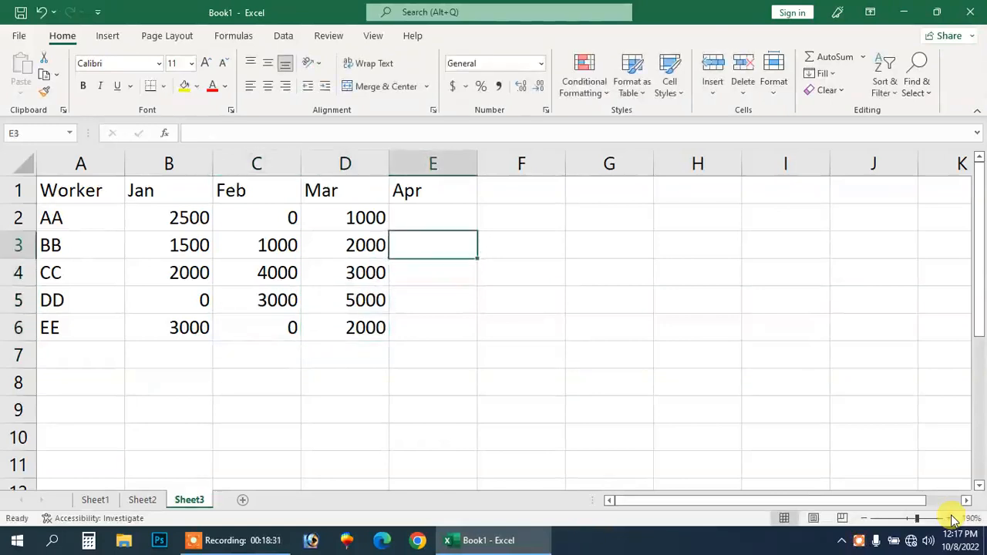
key("Up")
type("1500")
key("Return")
type("2500")
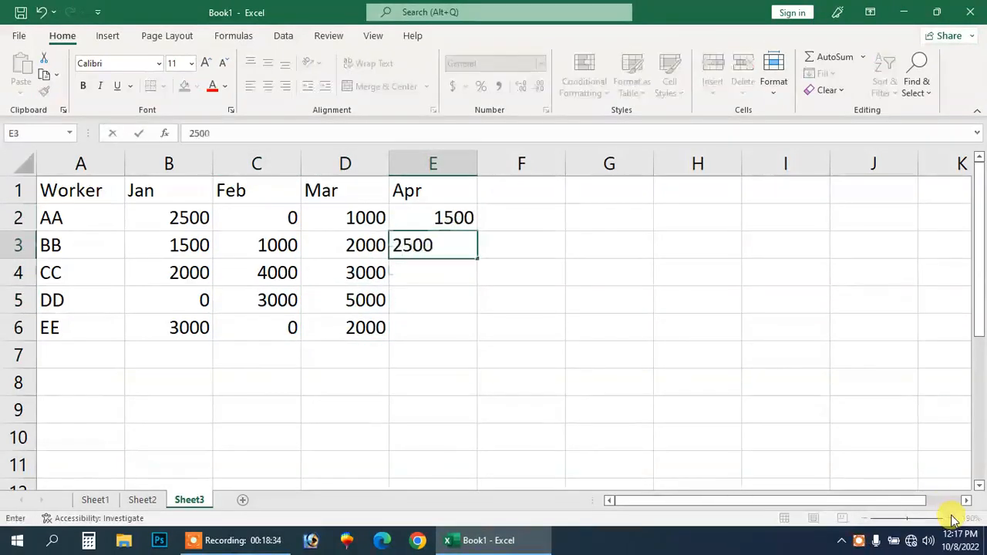
key("Return")
Enter the Apr amounts 3500, 4500 and 2500 for workers CC, DD and EE in cells E4 to E6.
type("3500")
key("Return")
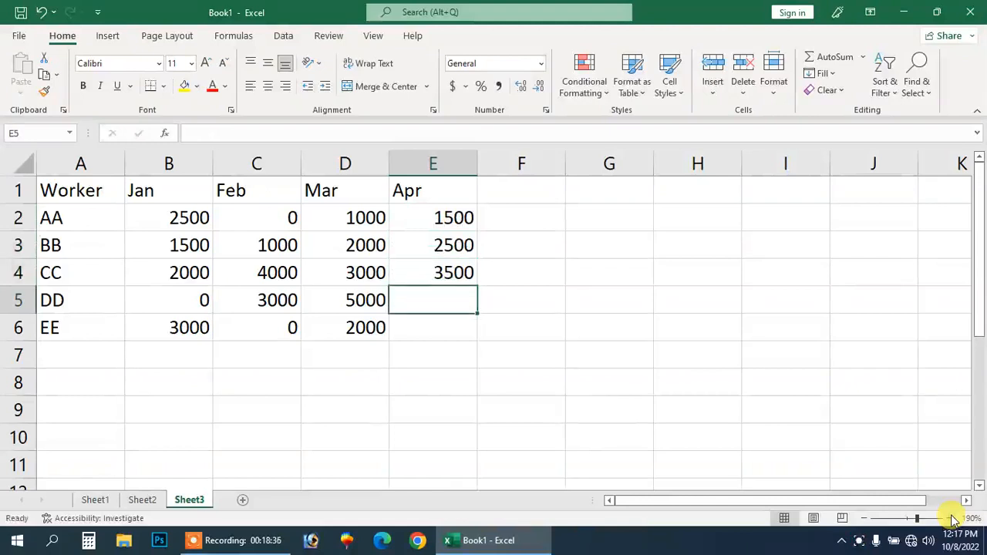
type("4500")
key("Return")
type("2500")
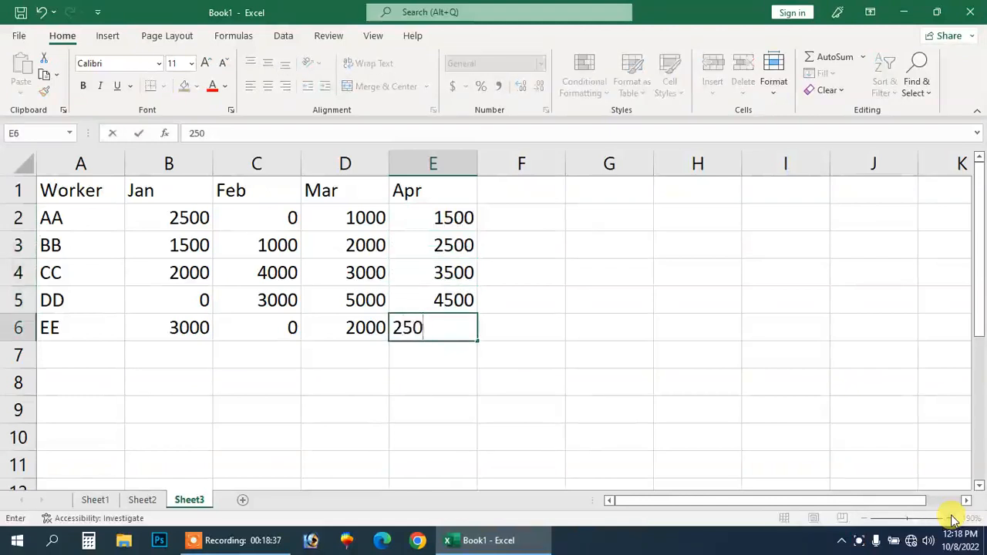
key("Return")
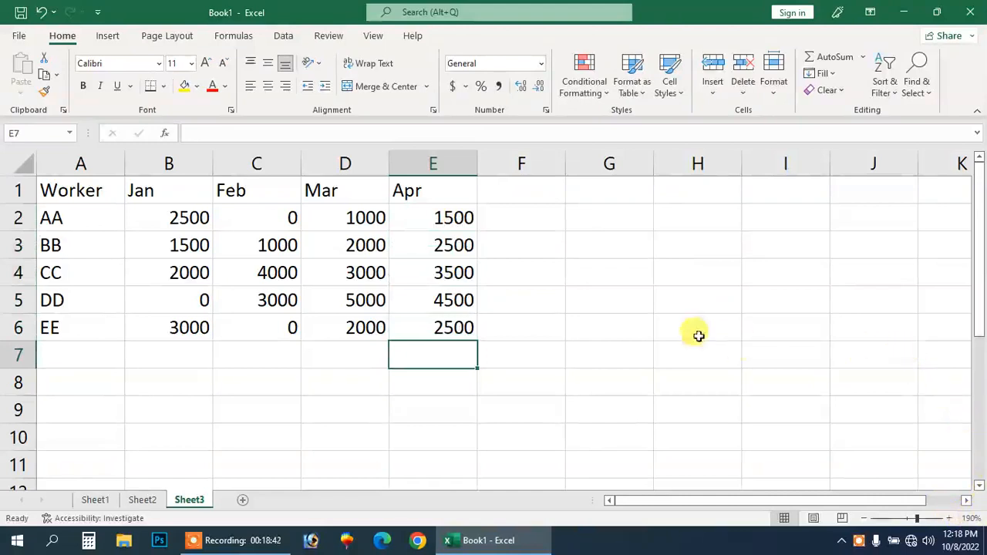
Copy the Worker header and the worker names in cells A1 to A6.
left_click(615, 275)
key("Left")
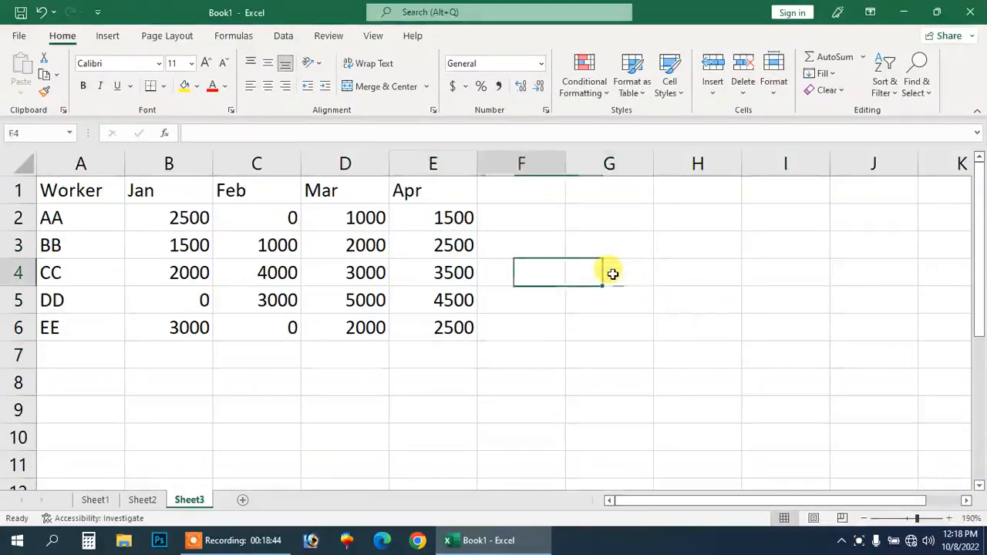
key("Left")
key("Up")
key("Up")
key("Up")
key("Left")
key("Left")
key("Left")
key("shift+Down")
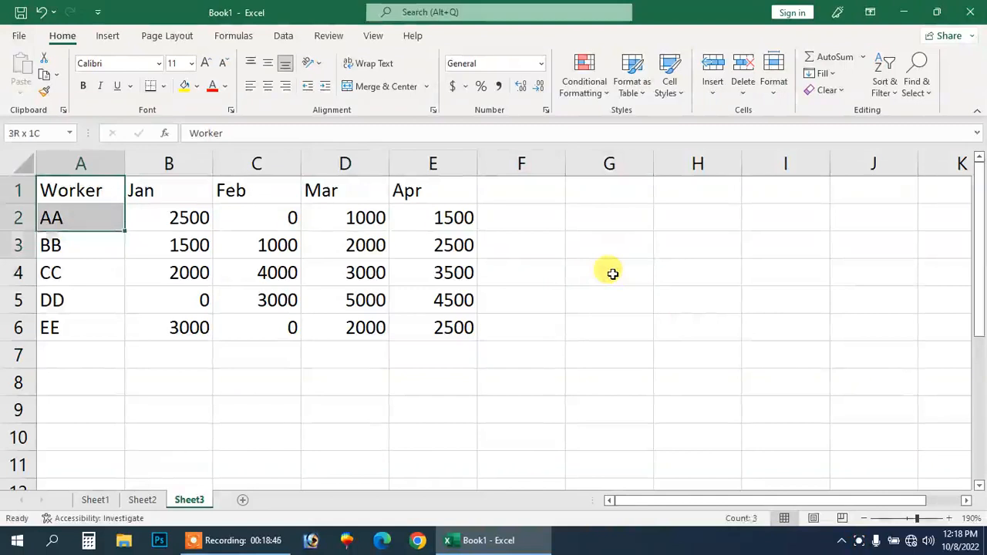
key("shift+Down")
key("shift+Down")
key("shift+Down")
key("shift+Down")
key("ctrl+c")
Paste the copied worker list beside the table, starting at cell G4.
key("Right")
key("Right")
key("Right")
key("Right")
key("Right")
key("Right")
key("Down")
key("Down")
key("Down")
key("ctrl+v")
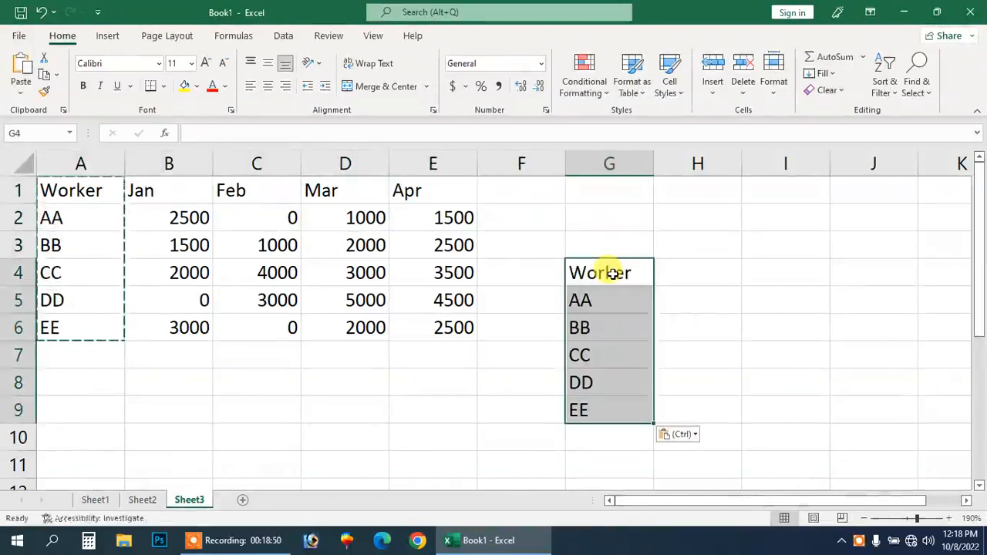
End the copy selection and enter the header Jan in cell H4 beside the pasted Worker header.
key("Right")
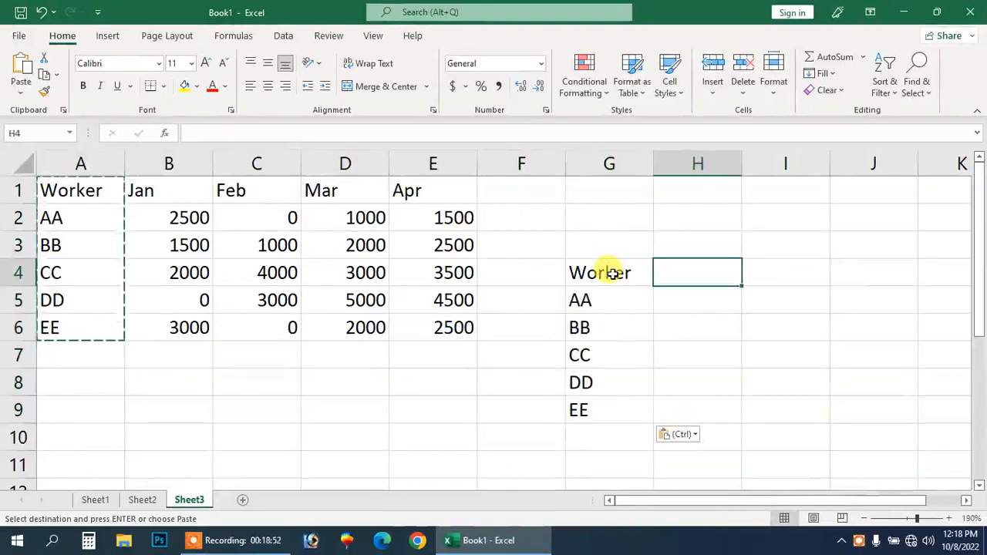
key("Escape")
type("jAN")
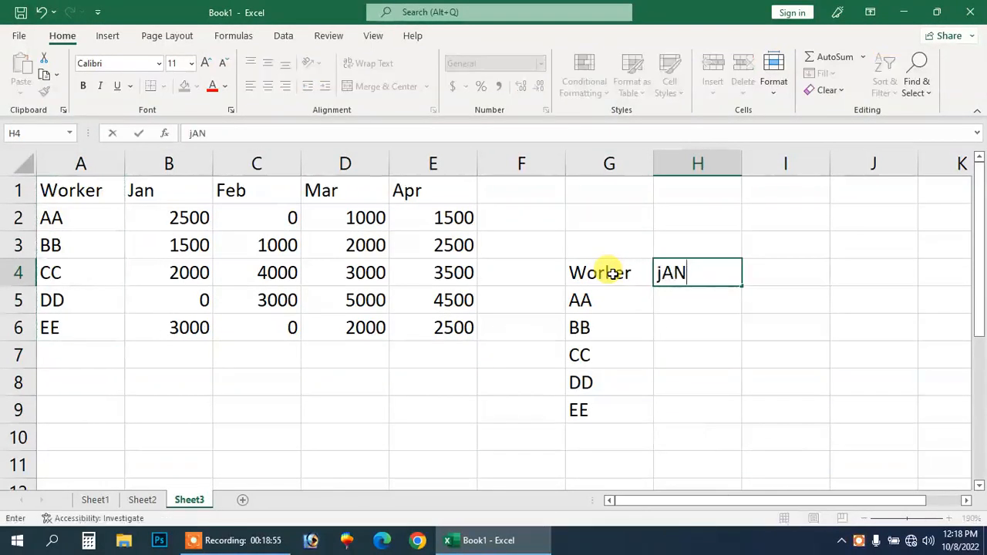
key("Return")
Clear the pasted worker list in cells G4 to G9 and undo the deletion.
key("Up")
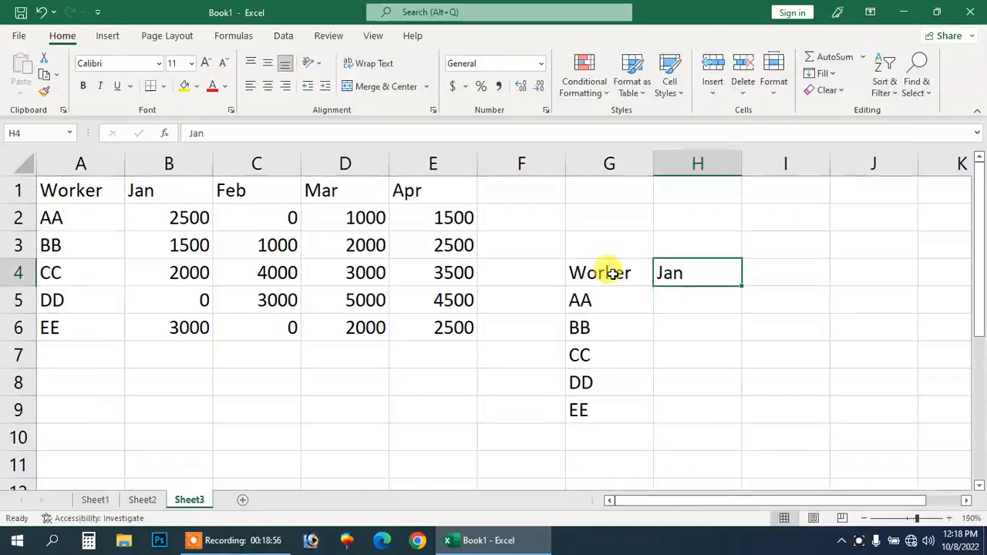
key("Up")
key("Left")
key("Down")
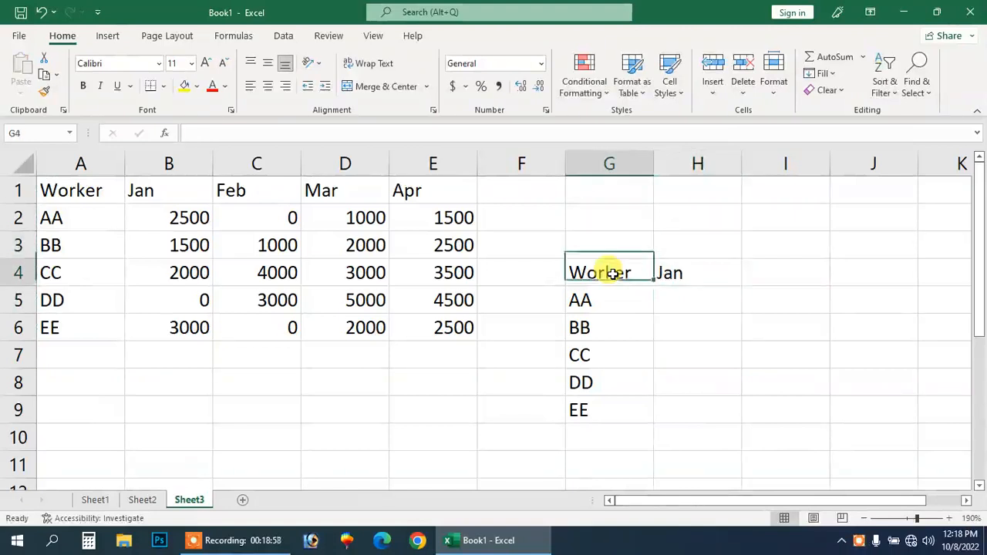
key("shift+Down")
key("shift+Down")
key("shift+Down")
key("shift+Down")
key("shift+Down")
key("Delete")
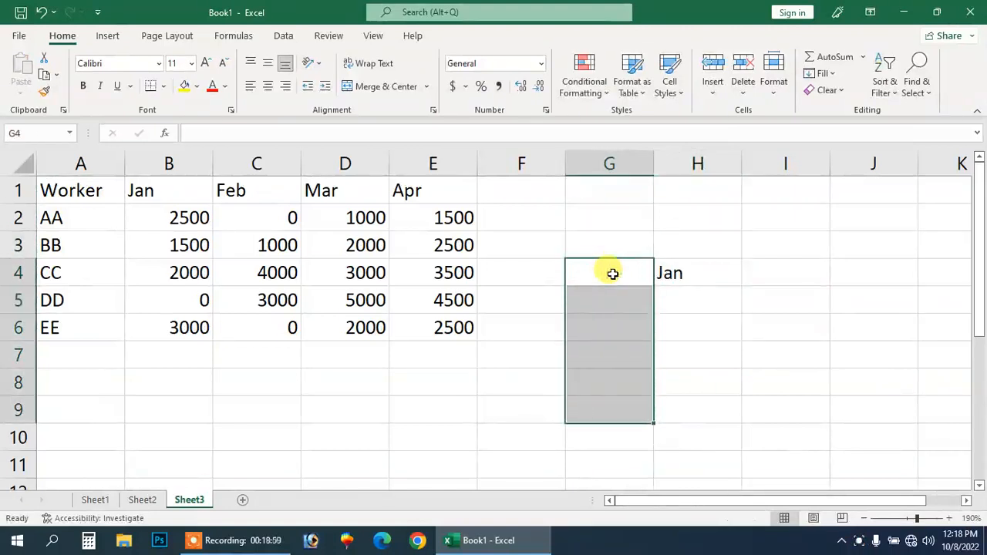
key("Right")
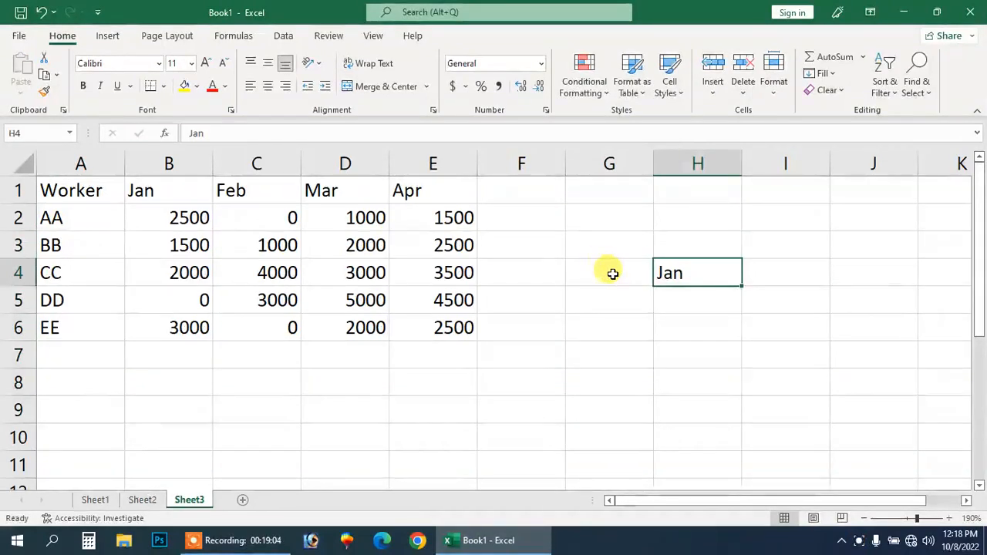
key("ctrl+z")
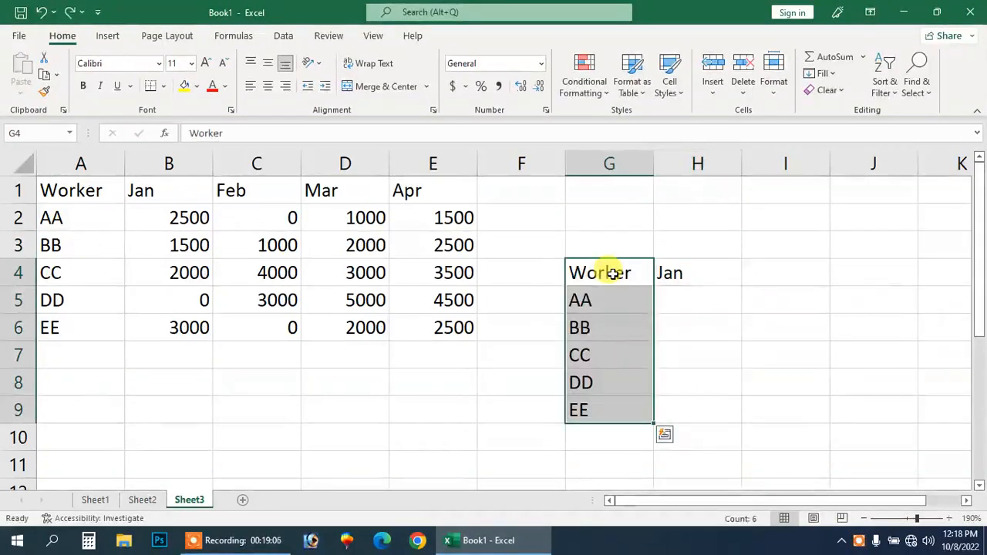
key("Right")
key("Down")
type("=")
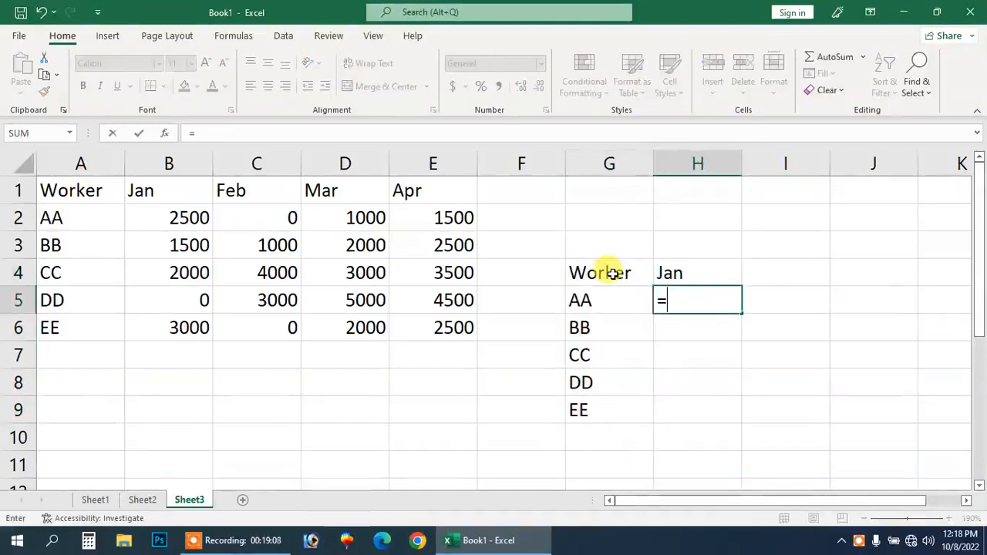
type("HL")
key("Tab")
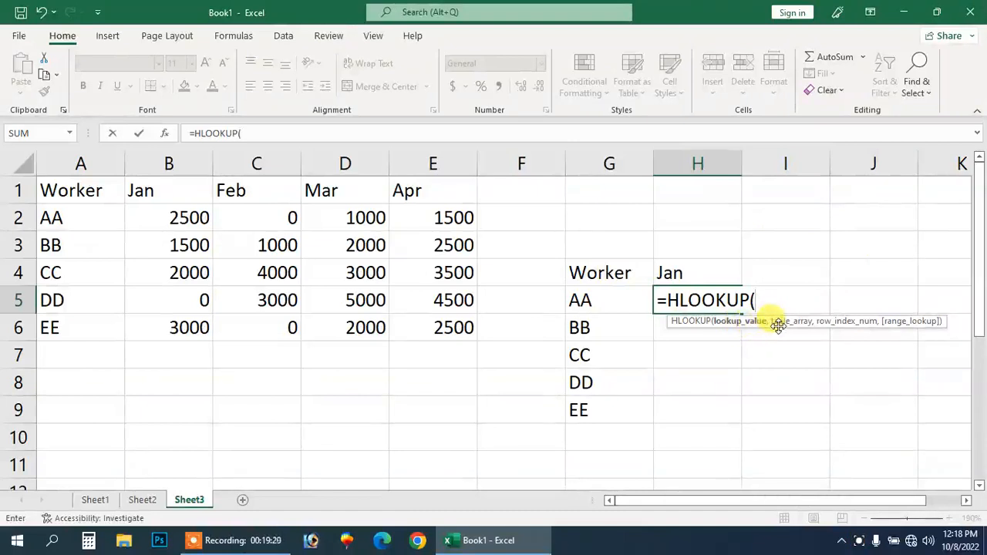
key("Escape")
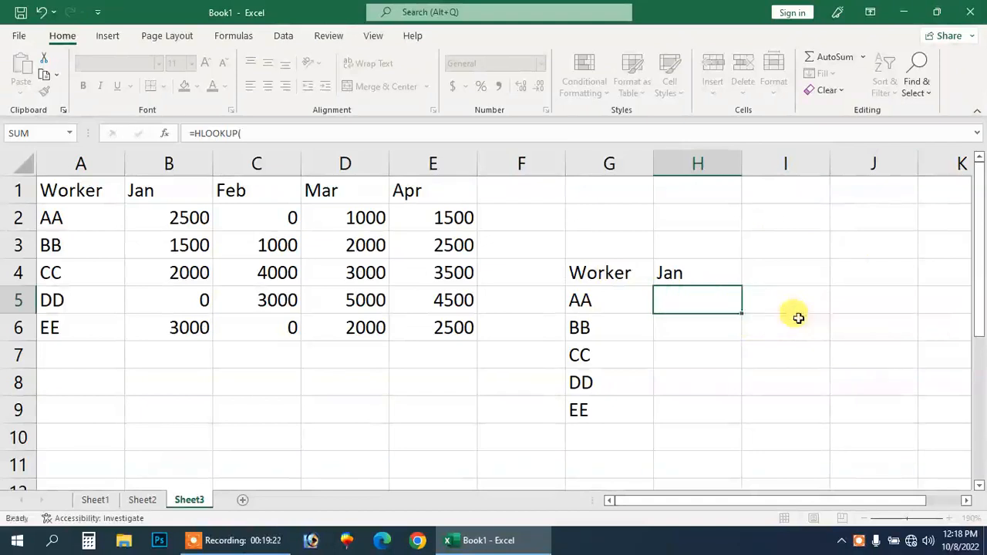
type("=HLO")
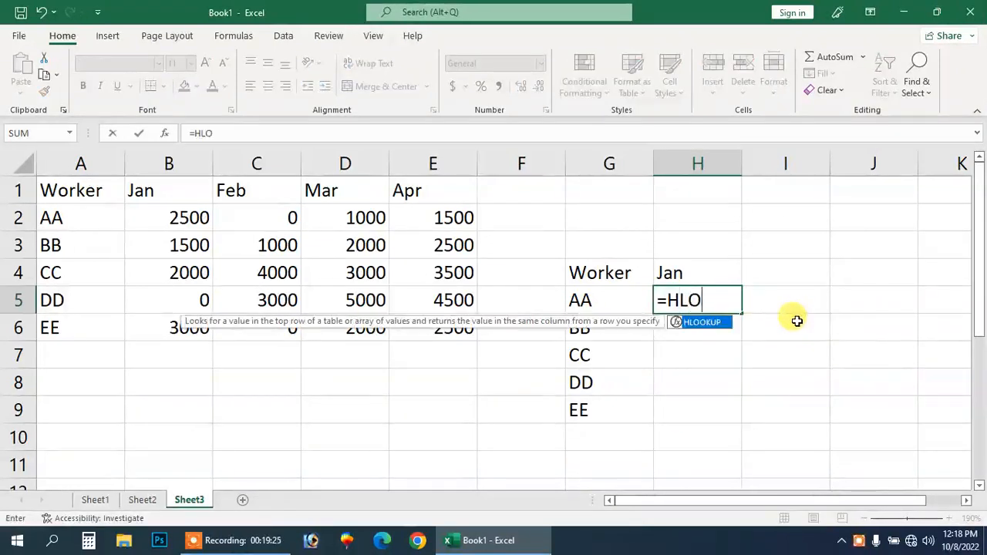
key("Tab")
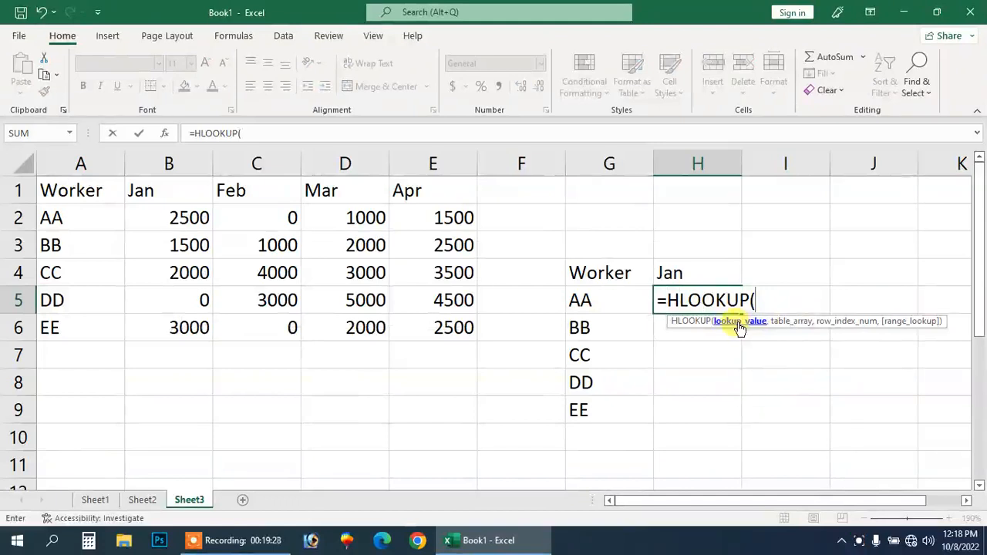
left_click(700, 265)
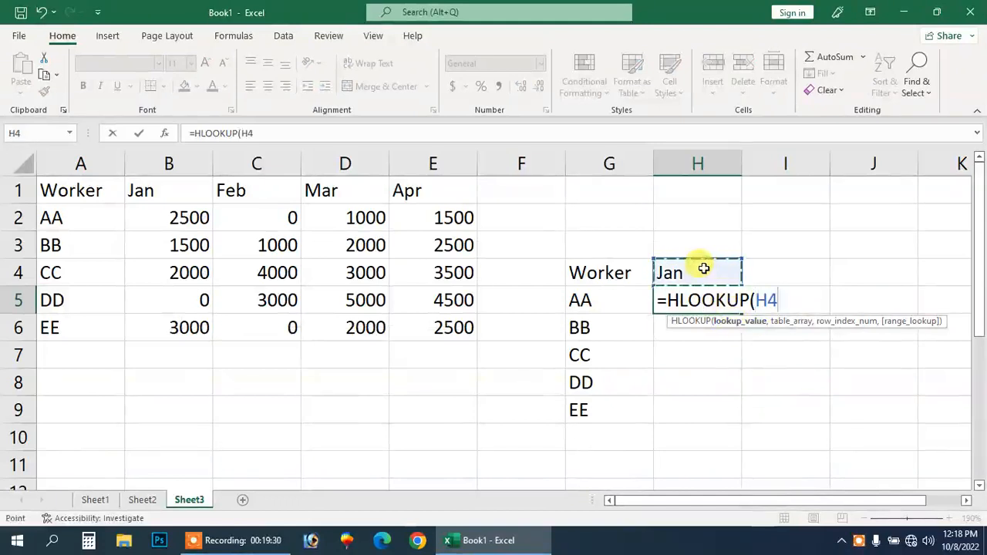
type(",")
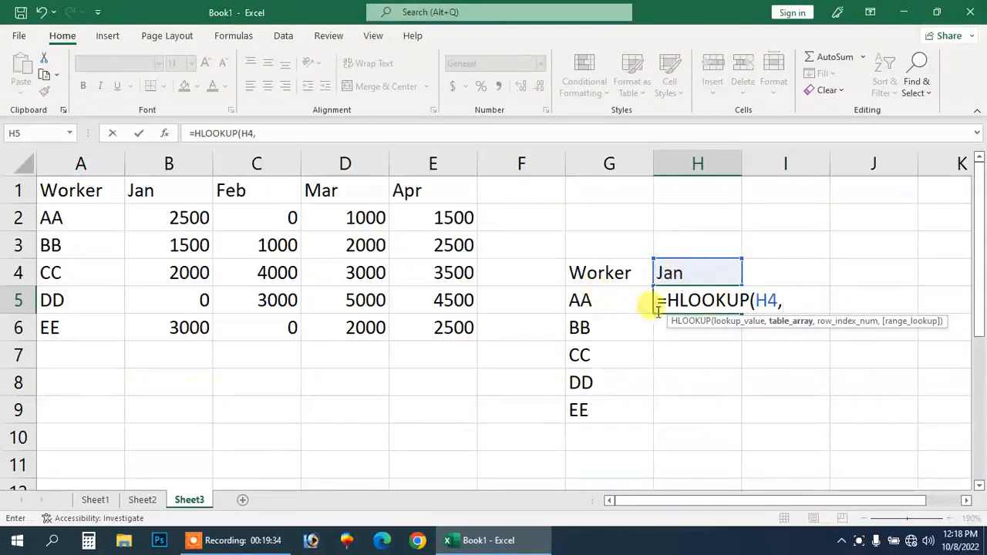
left_click_drag(88, 190, 406, 326)
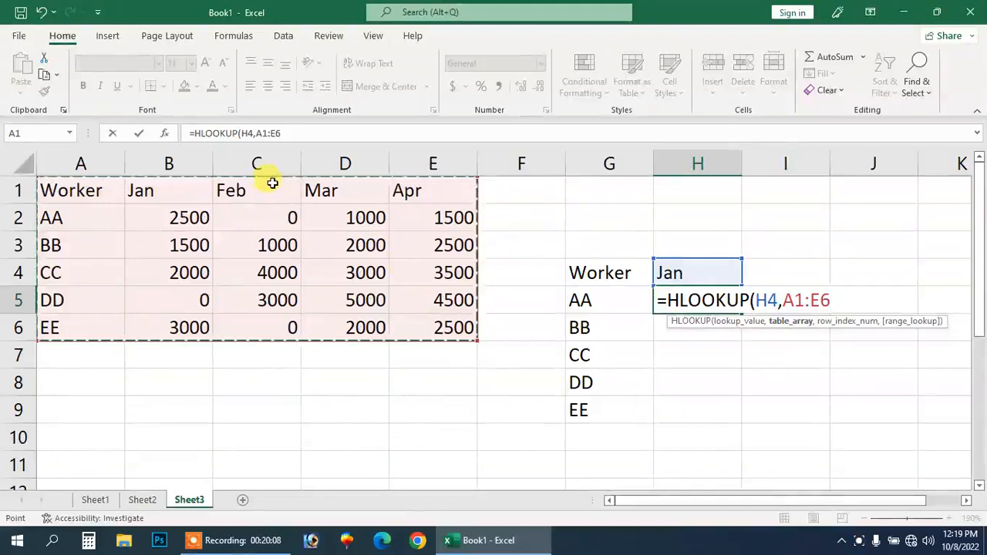
left_click_drag(97, 225, 453, 333)
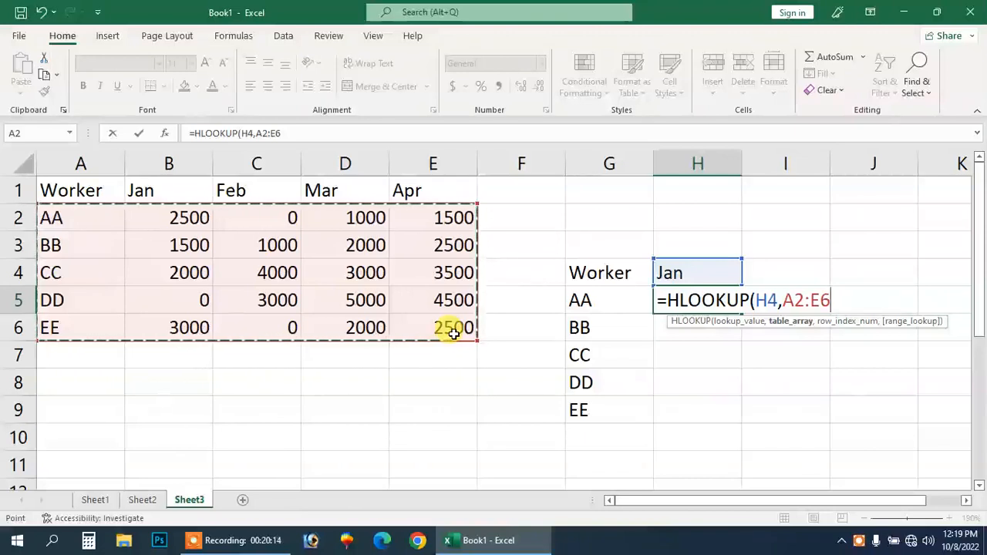
left_click_drag(98, 190, 432, 318)
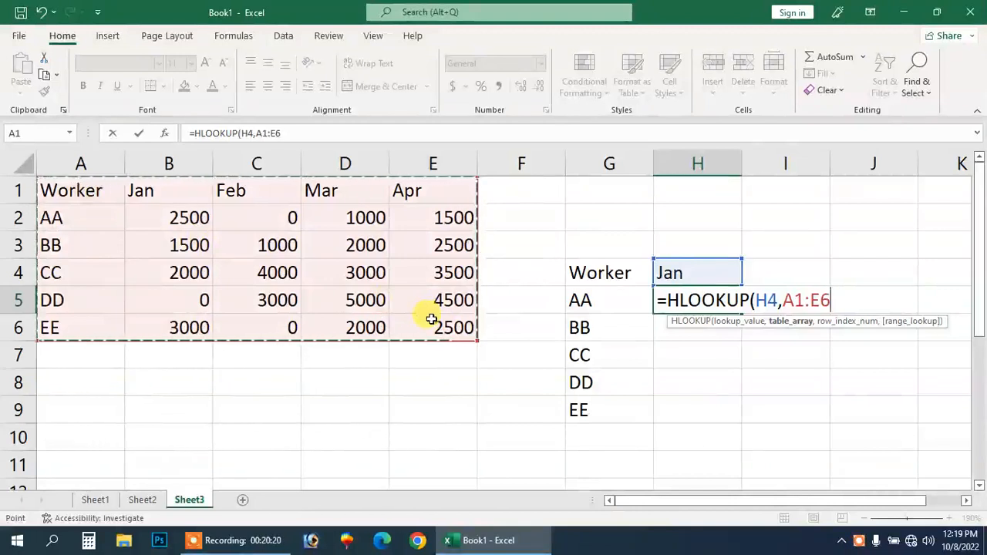
key("F4")
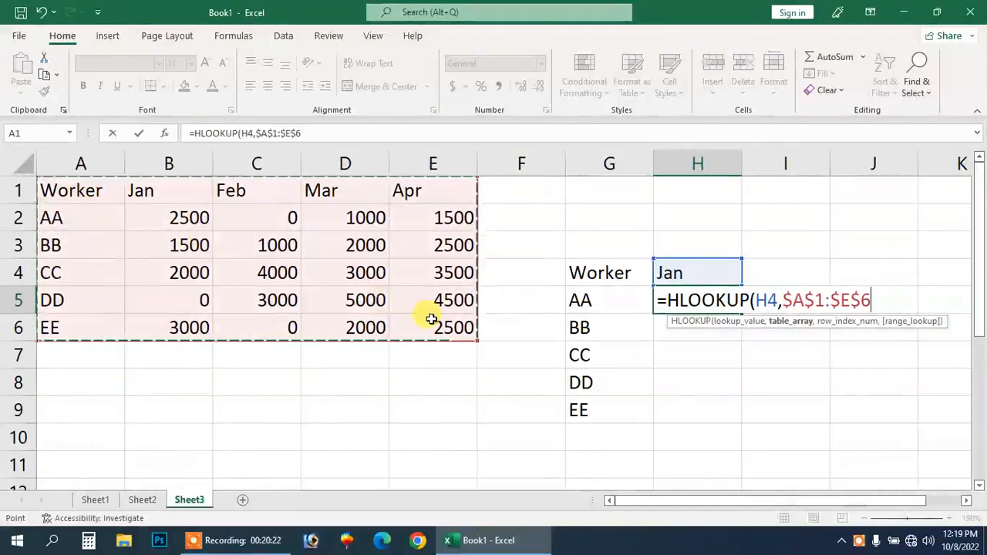
type(",2")
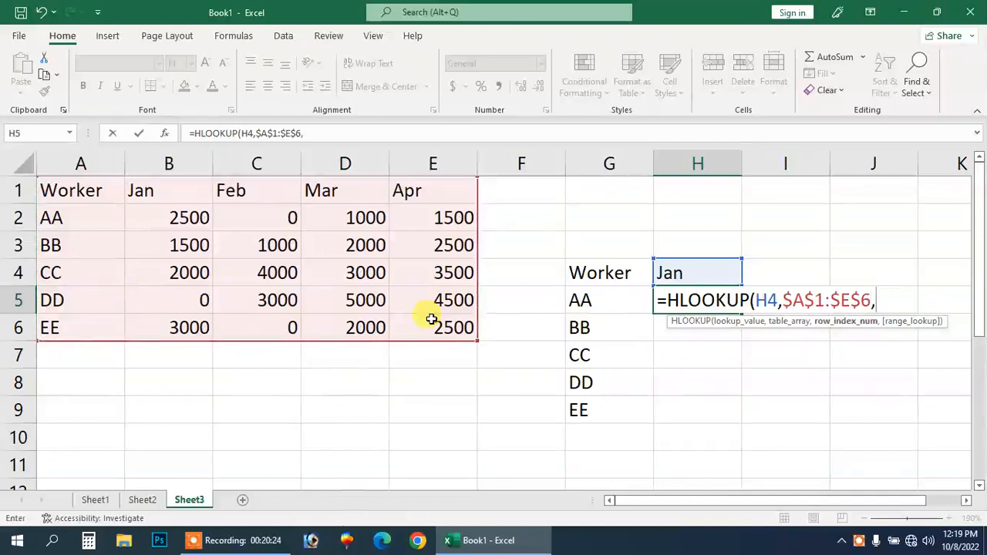
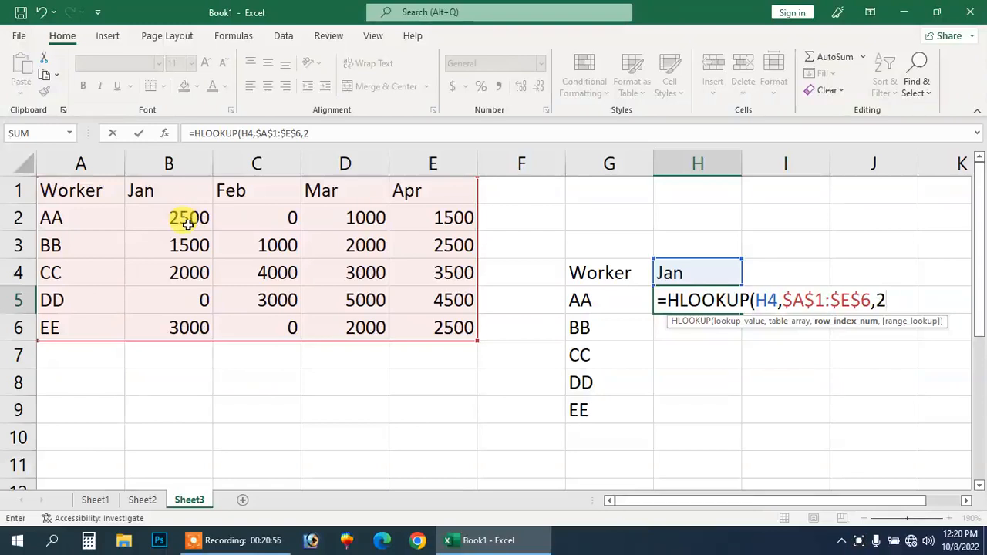
key("Escape")
Clear the worker names in cells G5 to G9, keeping the Worker header.
key("Left")
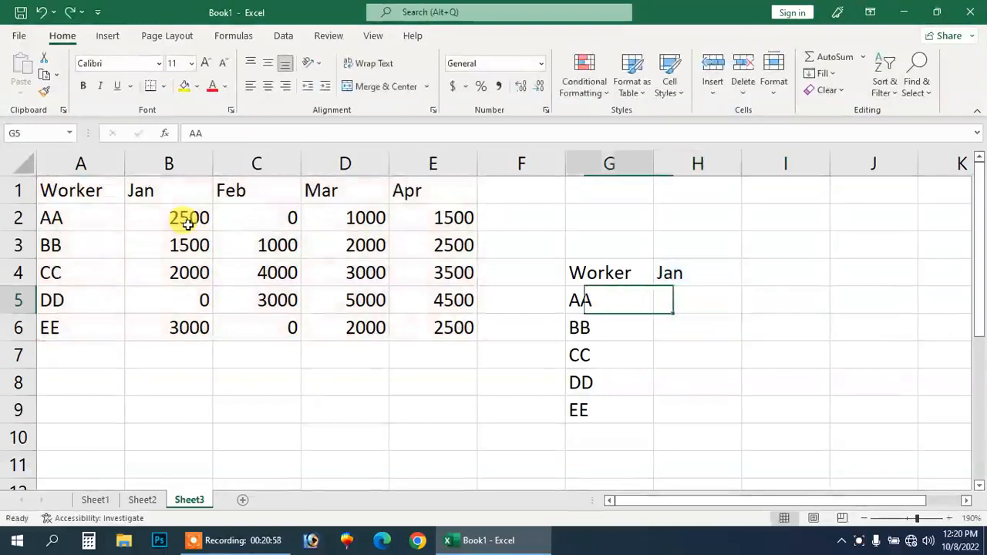
key("shift+Down")
key("shift+Down")
key("shift+Down")
key("shift+Down")
key("Delete")
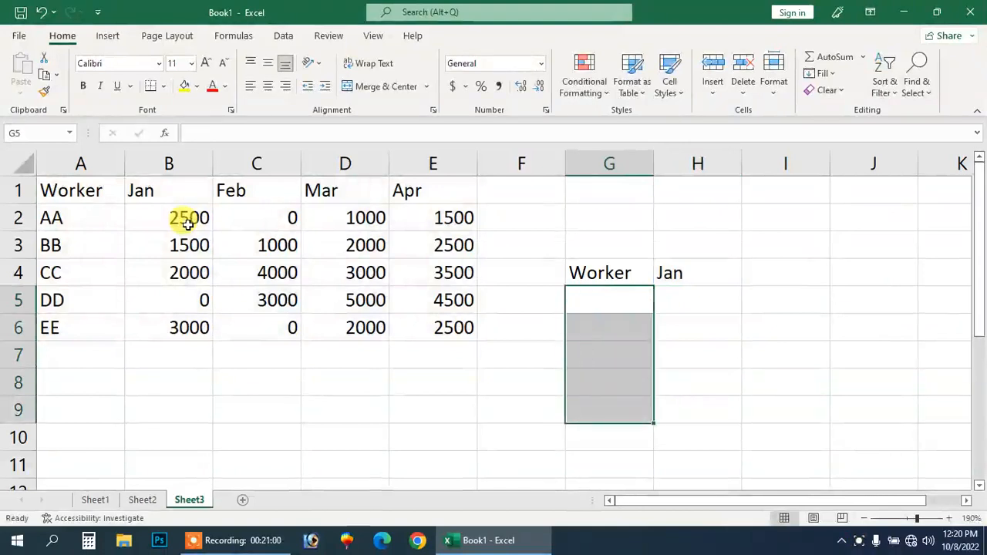
Enter the single worker name DD in cell G5 under the Worker header.
key("Up")
key("Down")
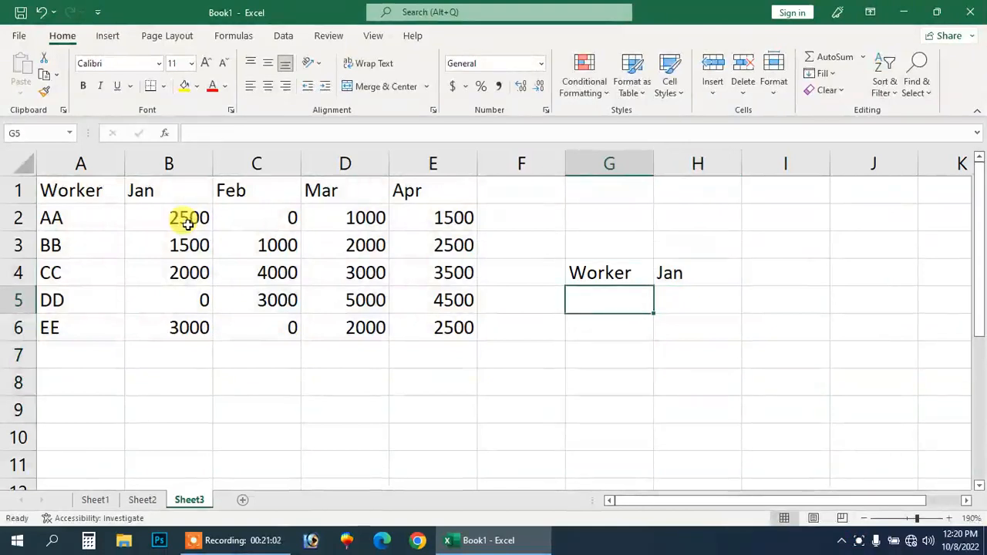
type("DD")
key("Return")
Start an HLOOKUP formula in cell H5 with the Jan header in H4 as the lookup value.
key("Right")
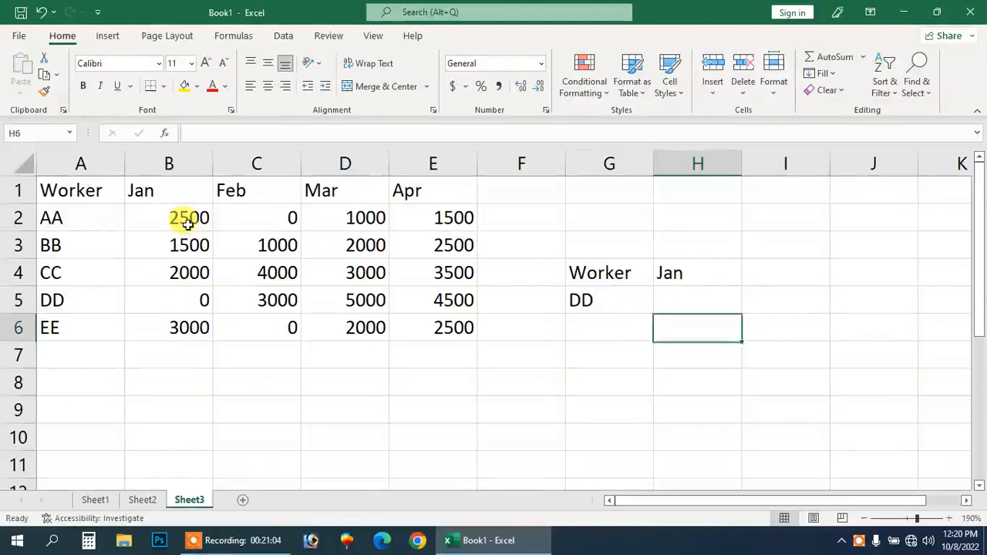
key("Up")
key("Left")
key("Right")
type("=-")
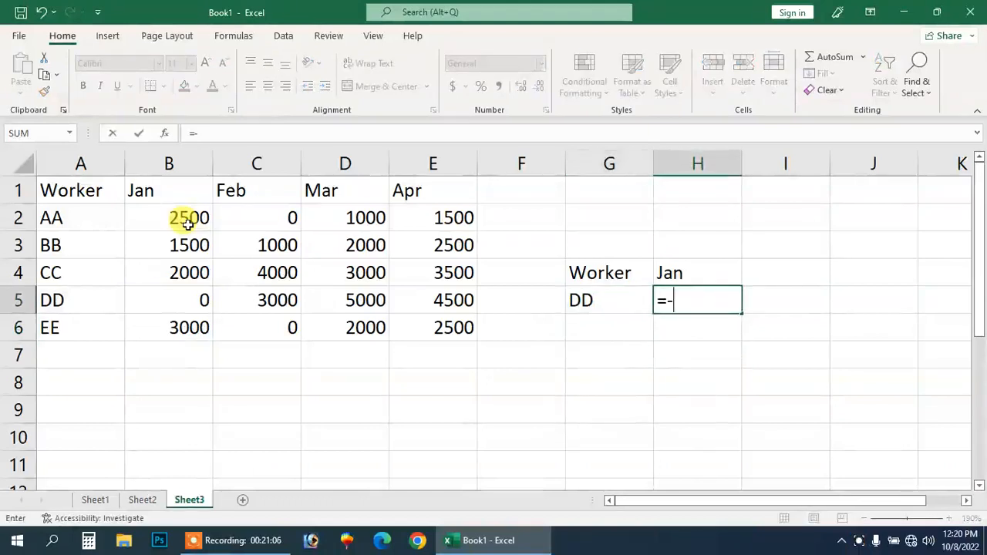
key("BackSpace")
key("BackSpace")
type("=HL")
key("Tab")
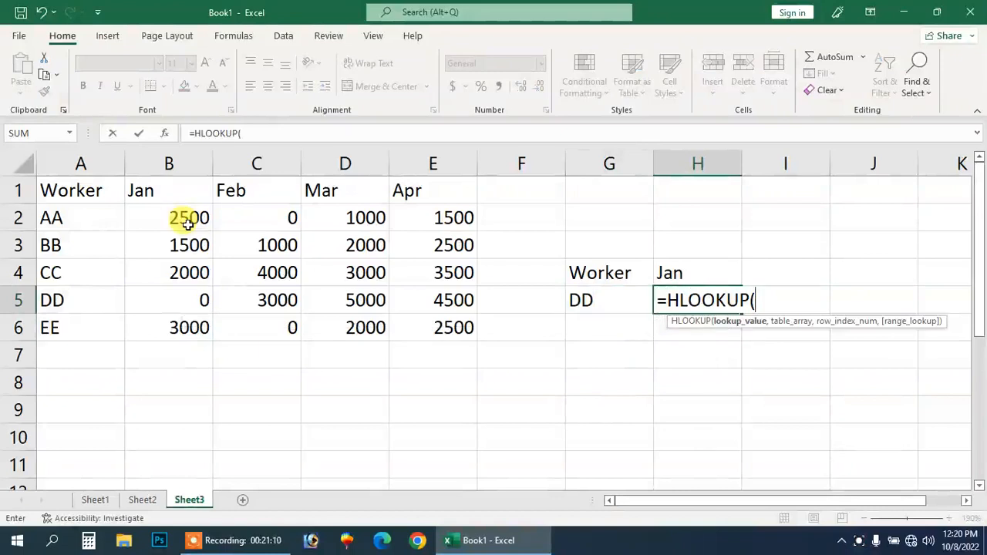
left_click(671, 269)
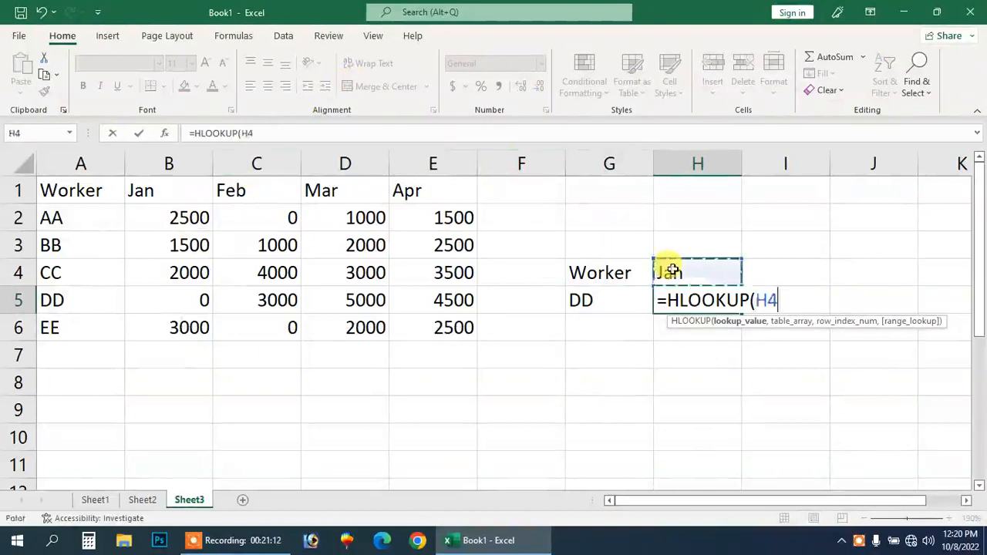
type(",")
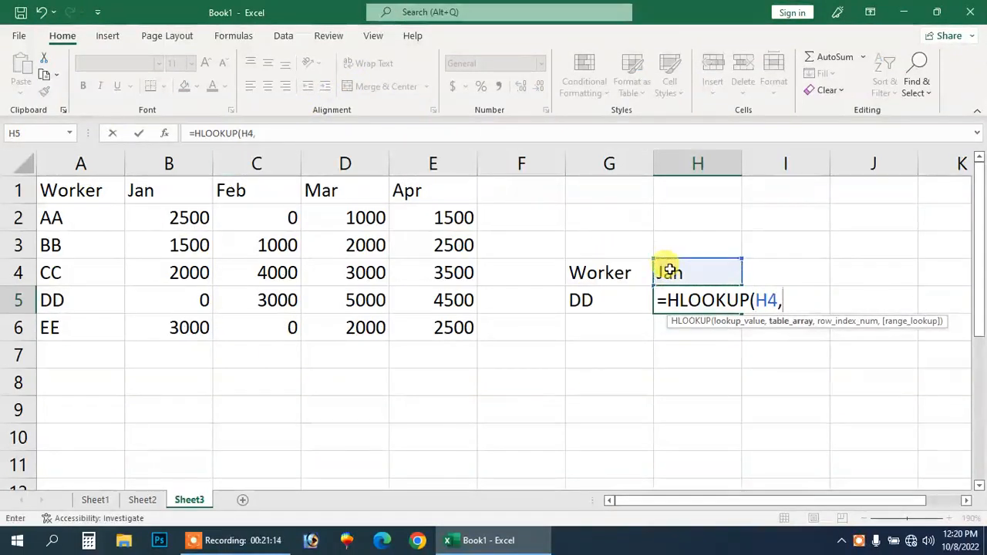
Complete the HLOOKUP formula in H5 with the absolute table range $A$1:$E$6, row index 5 and an empty range_lookup argument.
left_click_drag(88, 191, 461, 341)
key("F4")
type(",")
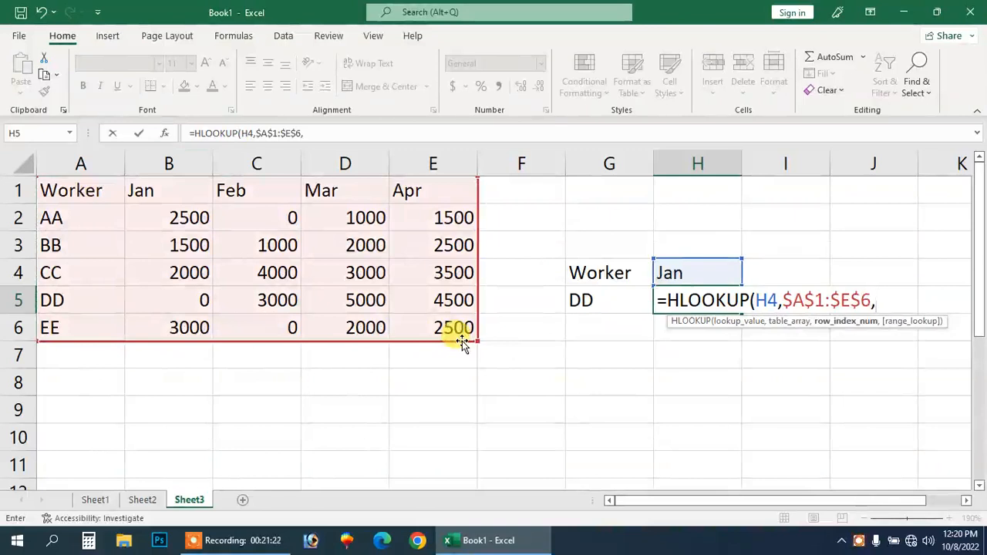
type("5,")
key("Down")
key("Up")
key("Down")
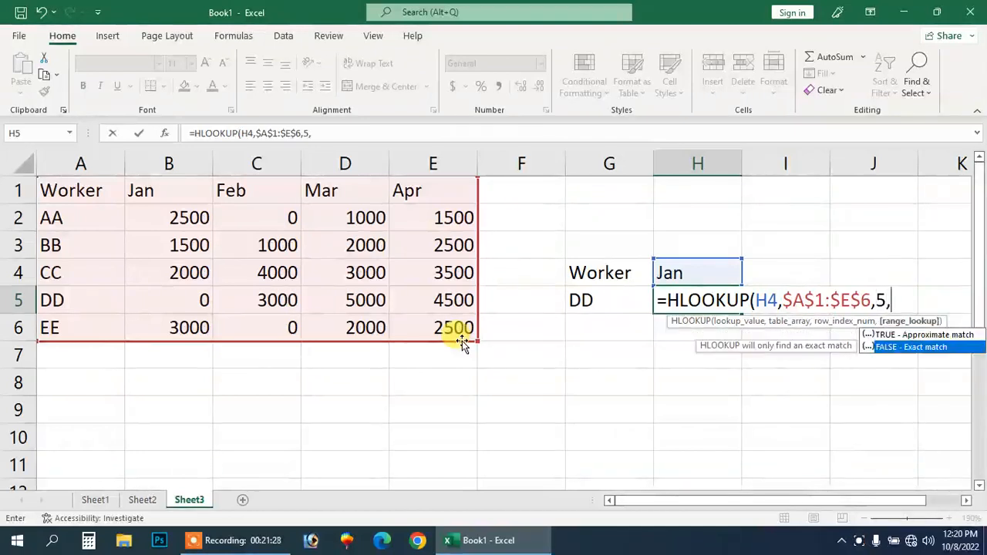
key("Return")
key("Up")
key("Left")
key("Right")
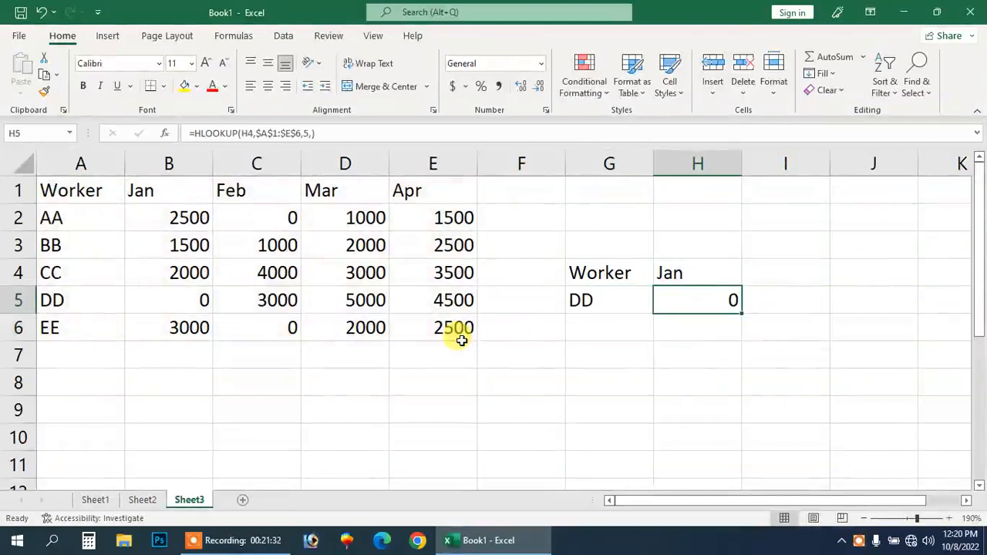
Test the lookup by entering Feb and Mar in turn as the month in H4.
key("Up")
type("fEB")
key("Return")
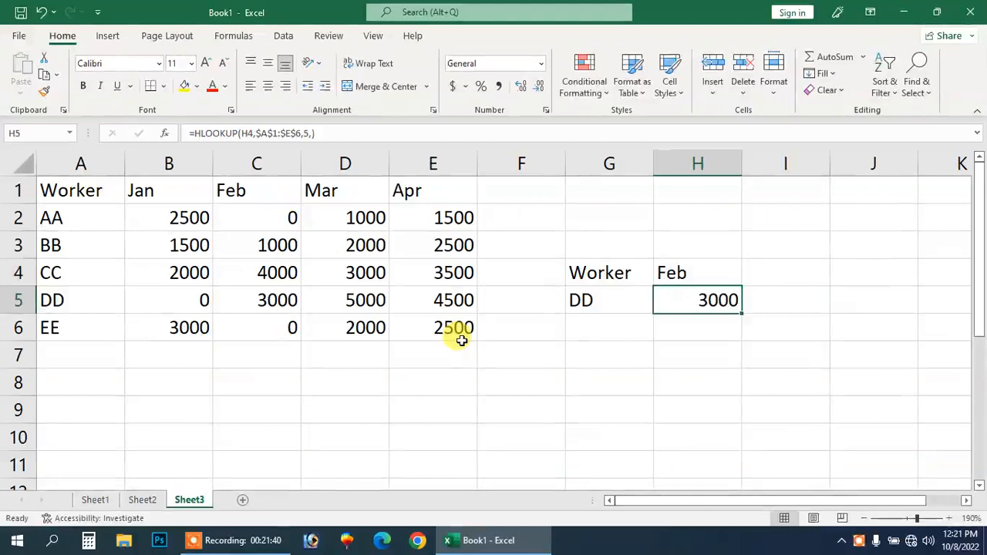
key("Up")
type("Mar")
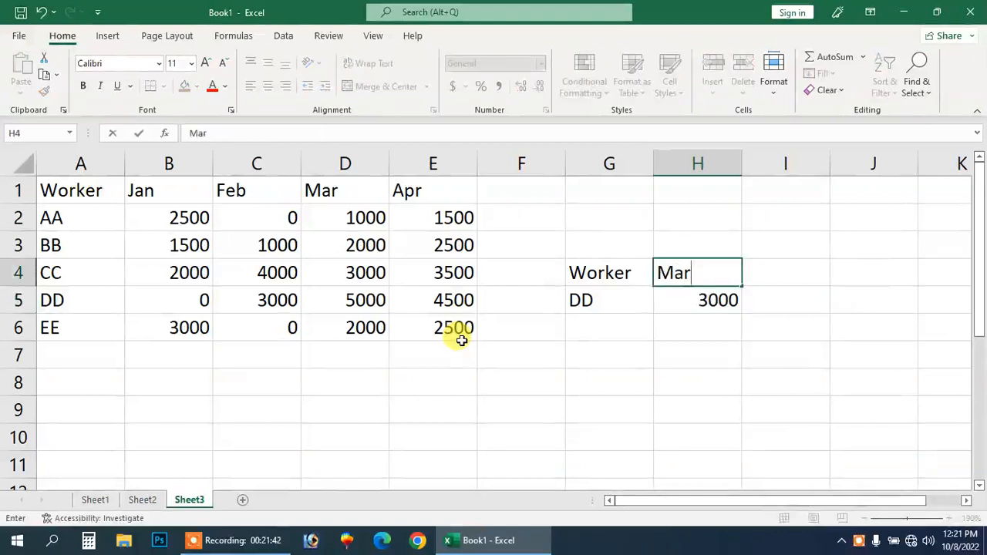
key("Return")
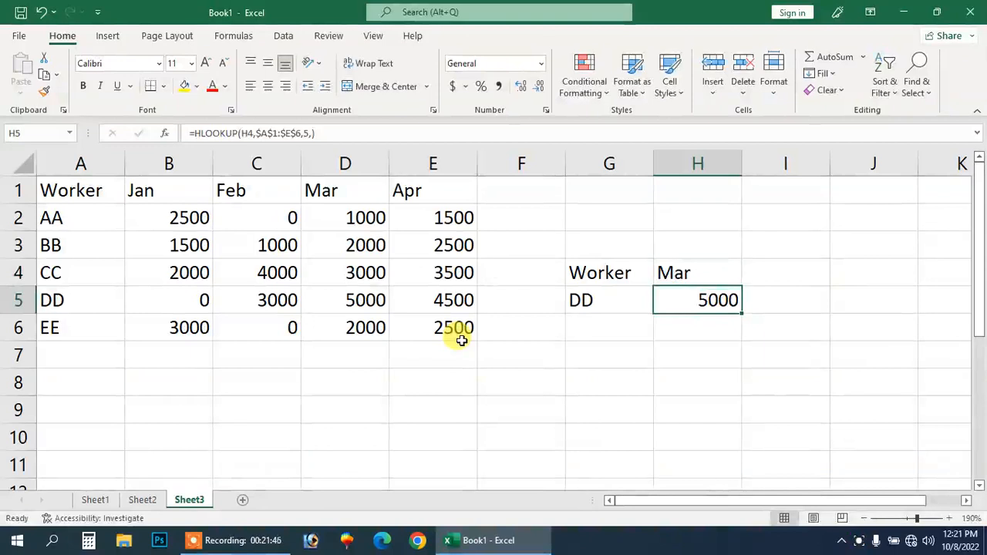
Set the lookup month in H4 to Apr.
key("Up")
type("Apr")
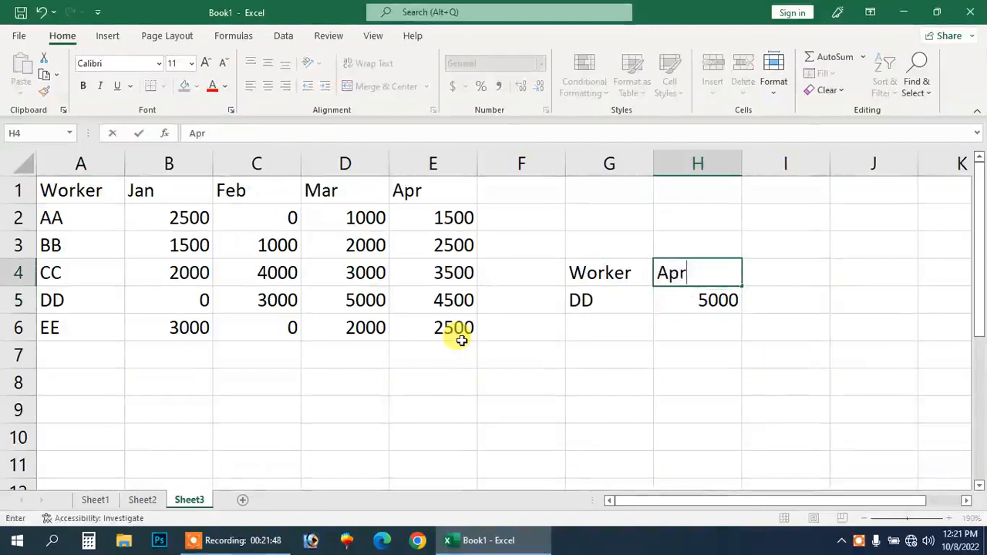
key("Return")
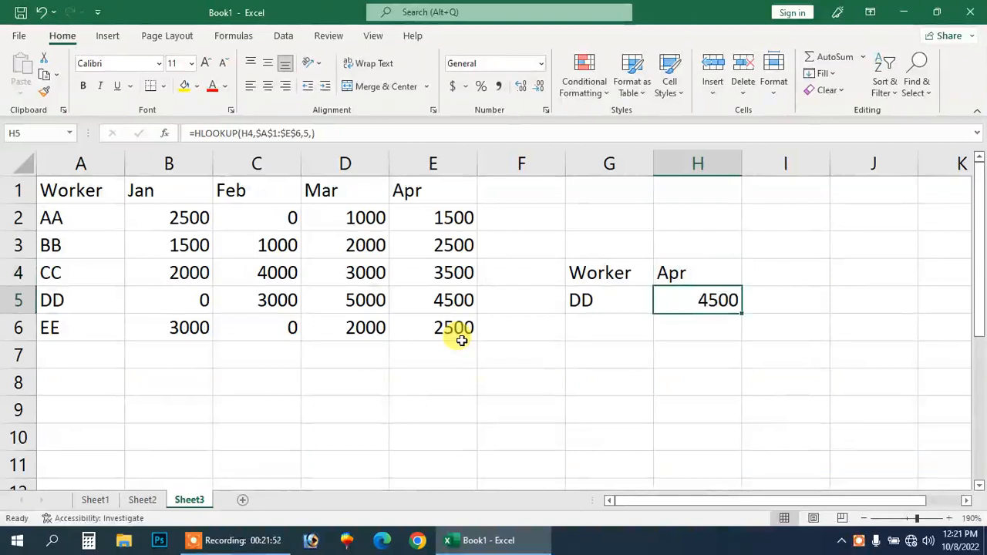
Change the worker in G5 to BB.
key("Left")
key("Left")
key("Right")
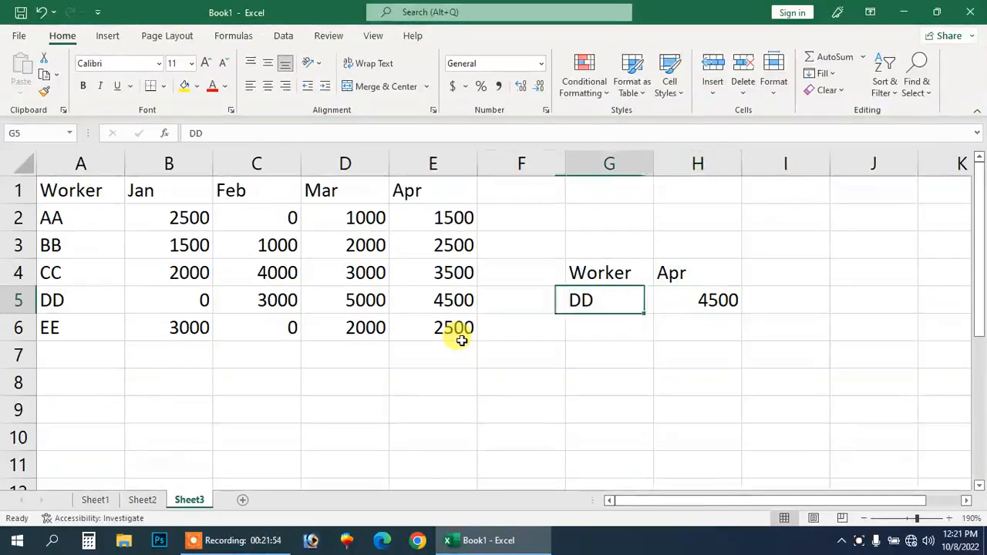
type("BB")
key("Return")
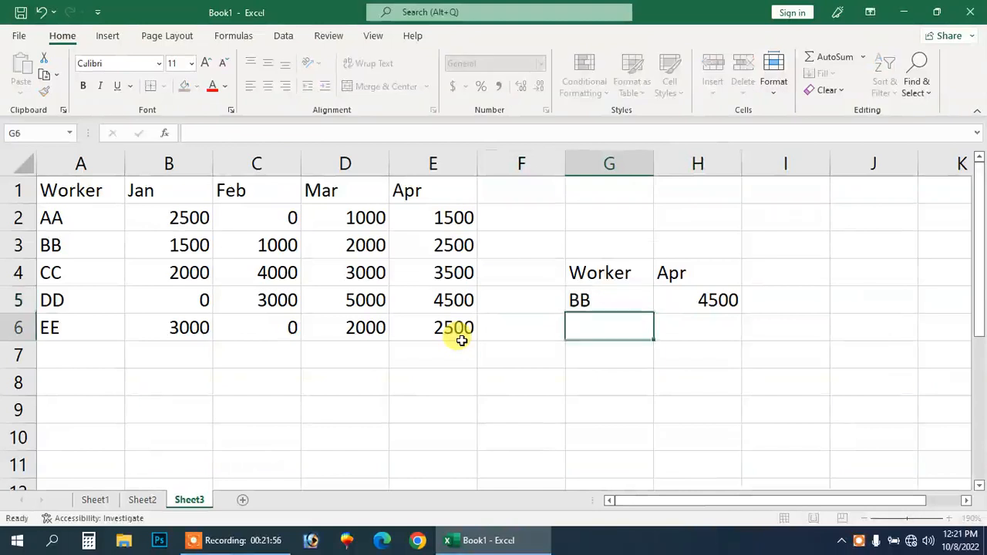
Set the row index in the H5 HLOOKUP formula to 3 to match worker BB's row.
key("Right")
key("Up")
key("F2")
key("Left")
key("Left")
key("Left")
key("Left")
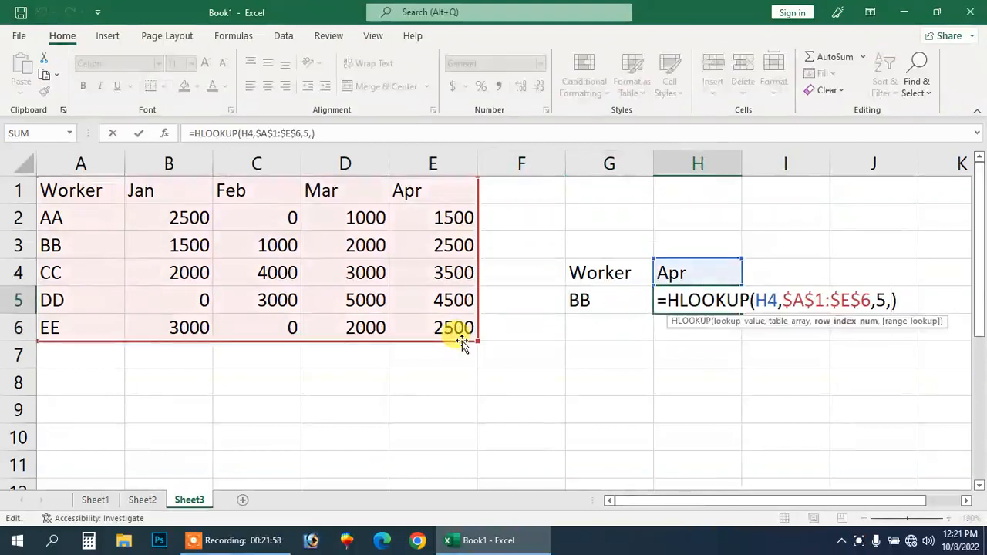
key("Right")
key("shift+Right")
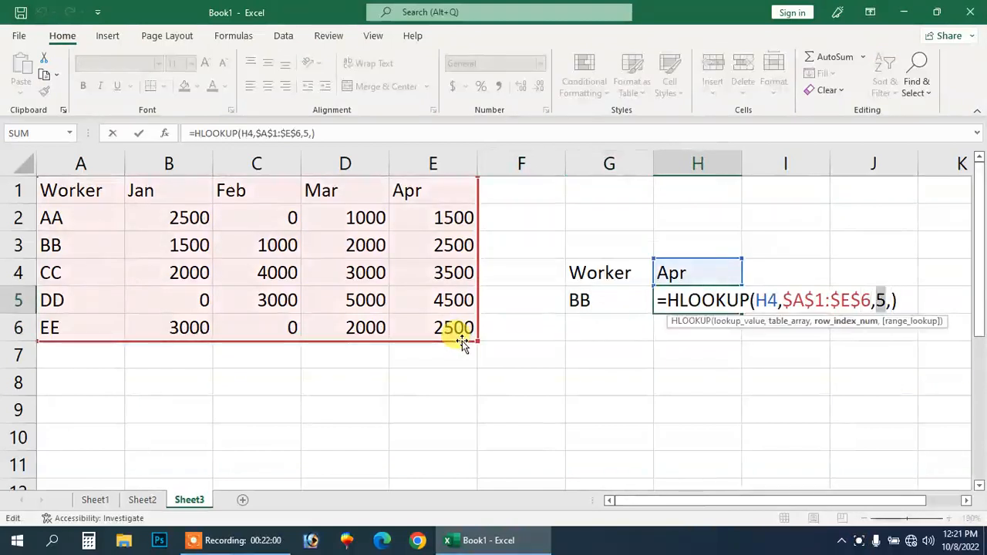
type("3")
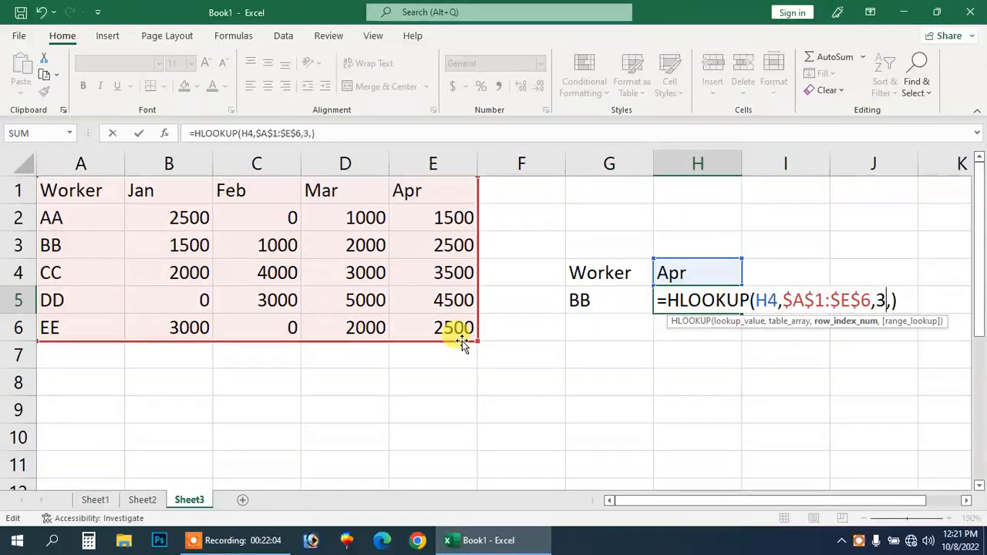
key("Return")
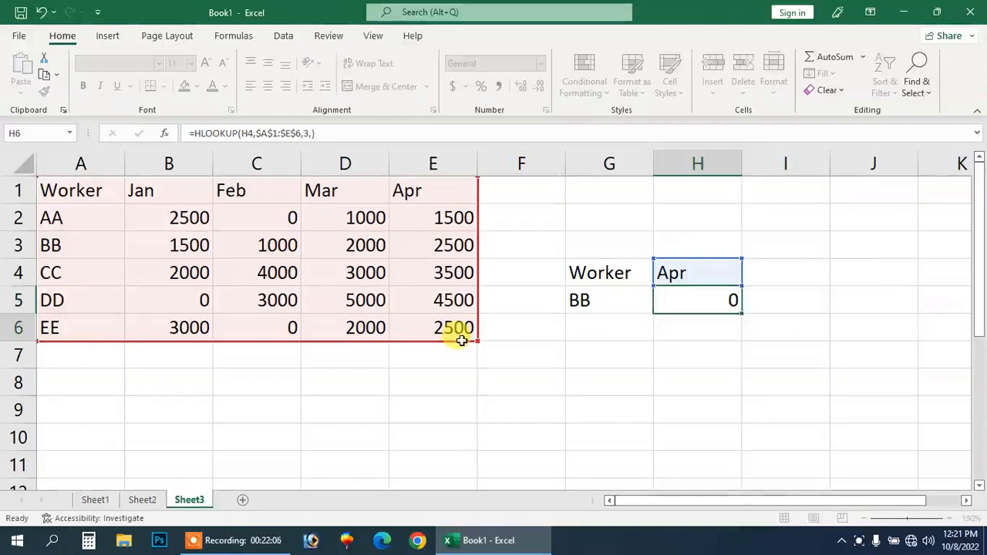
Clear the Worker heading and the worker entry beneath it in column G, starting at G4.
key("Left")
key("Up")
key("Up")
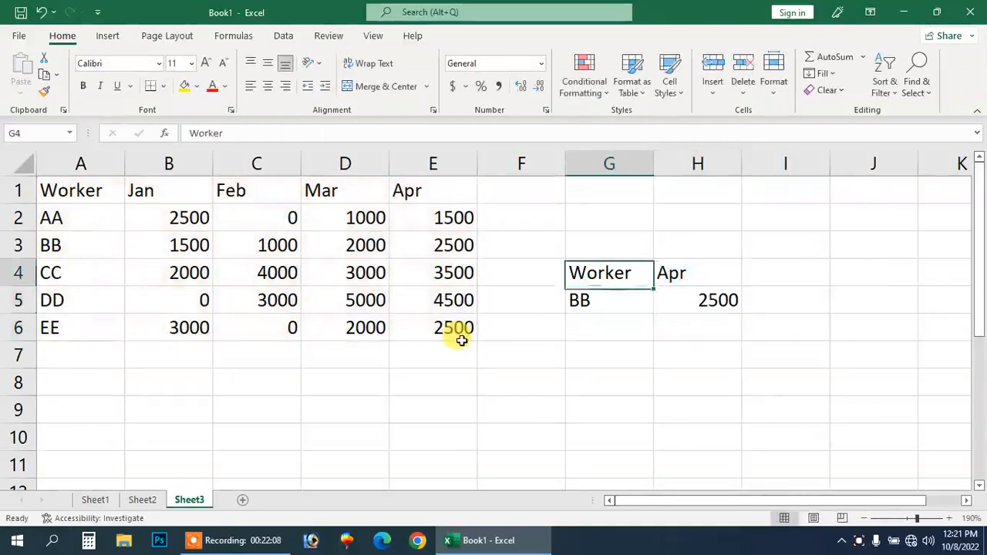
key("shift+Down")
key("shift+Down")
key("Delete")
Copy the Worker column A1:A6, heading included, and paste it starting at G4.
key("Left")
key("Left")
key("Left")
key("Left")
key("Left")
key("Left")
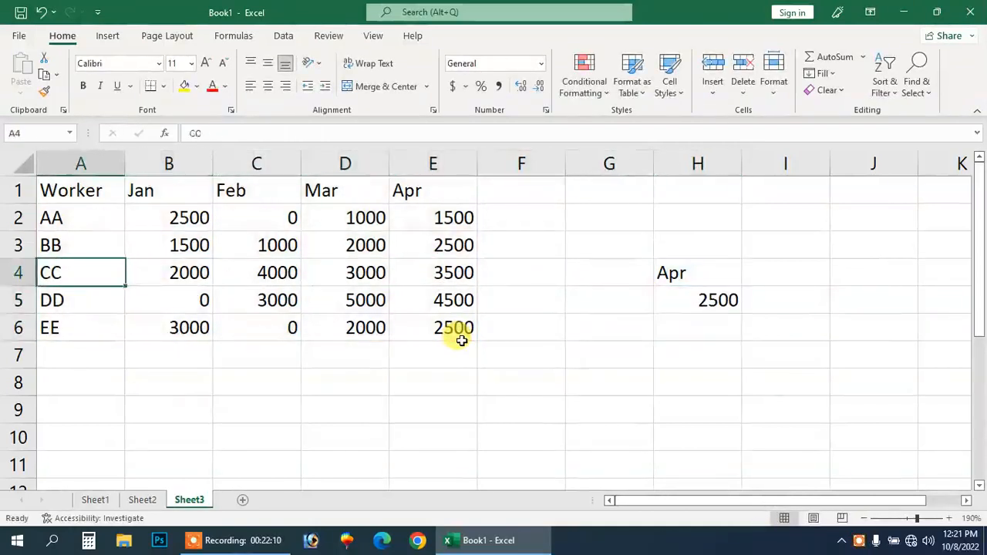
key("Up")
key("Up")
key("Up")
key("shift+Down")
key("shift+Down")
key("shift+Down")
key("shift+Down")
key("shift+Down")
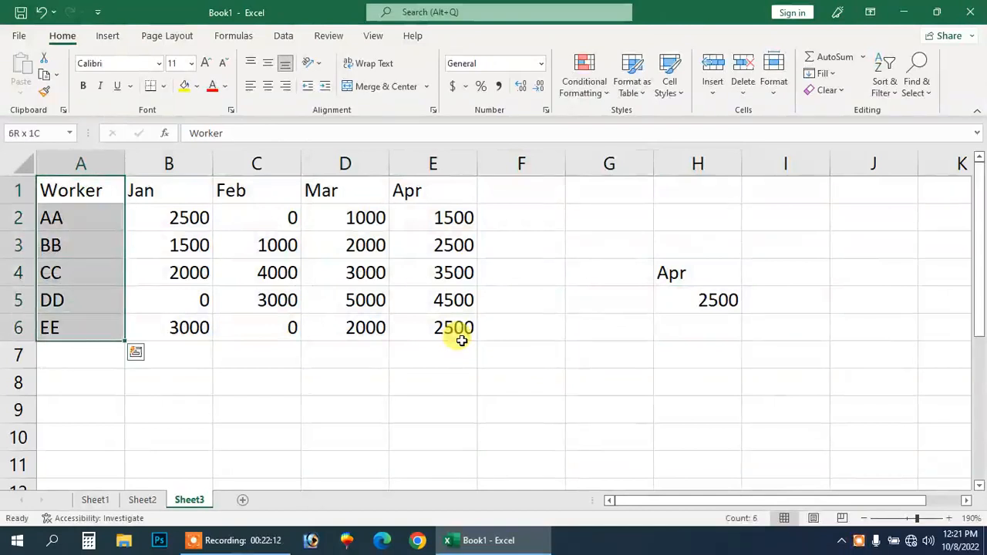
key("ctrl+c")
key("Right")
key("Right")
key("Right")
key("Right")
key("Right")
key("Right")
key("Right")
key("Down")
key("Down")
key("Down")
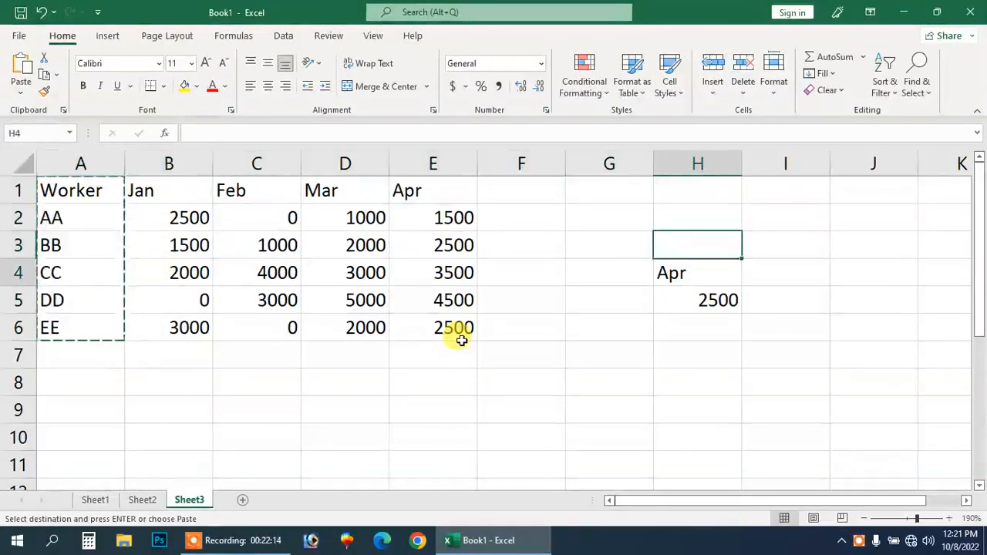
key("Left")
key("ctrl+v")
Set the row index in the H5 HLOOKUP formula to 2 for worker AA and fill it down to H9.
key("Right")
key("Down")
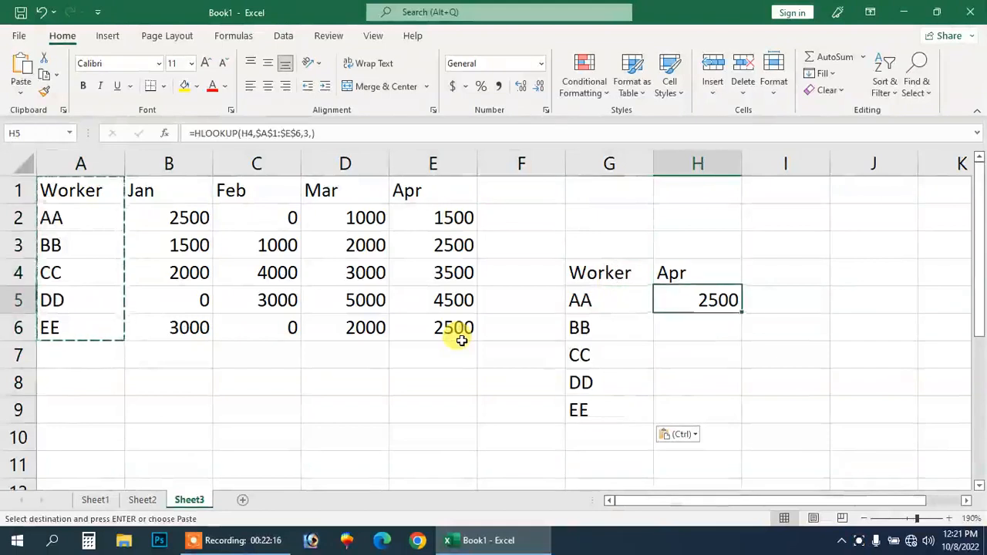
key("F2")
key("Left")
key("Left")
key("Left")
key("Left")
key("Right")
key("shift+Right")
type("2")
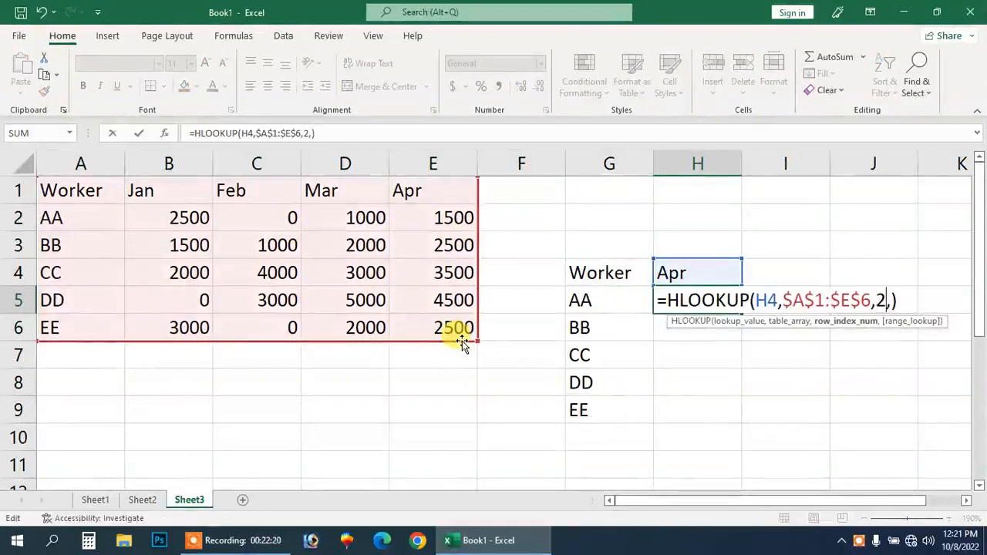
key("Return")
key("Up")
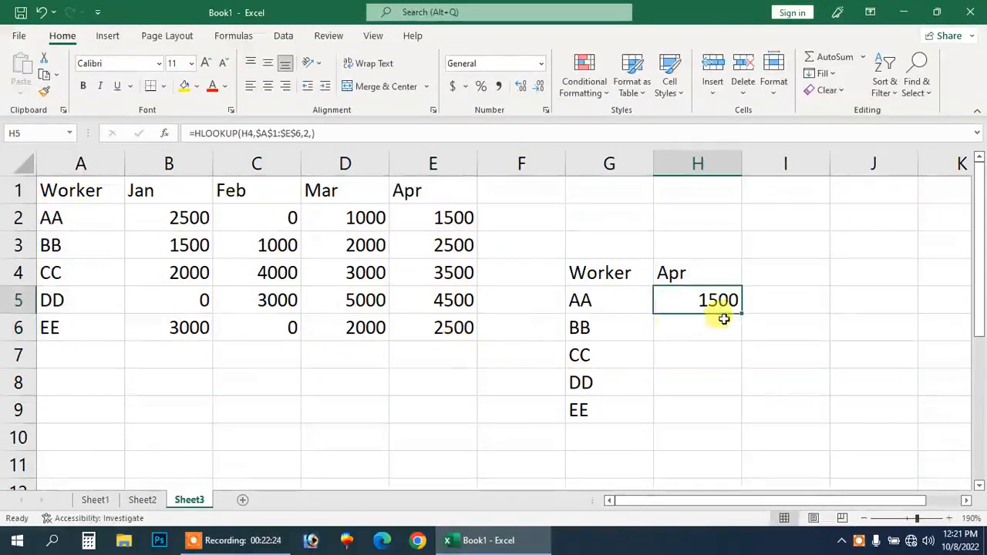
left_click_drag(741, 311, 726, 421)
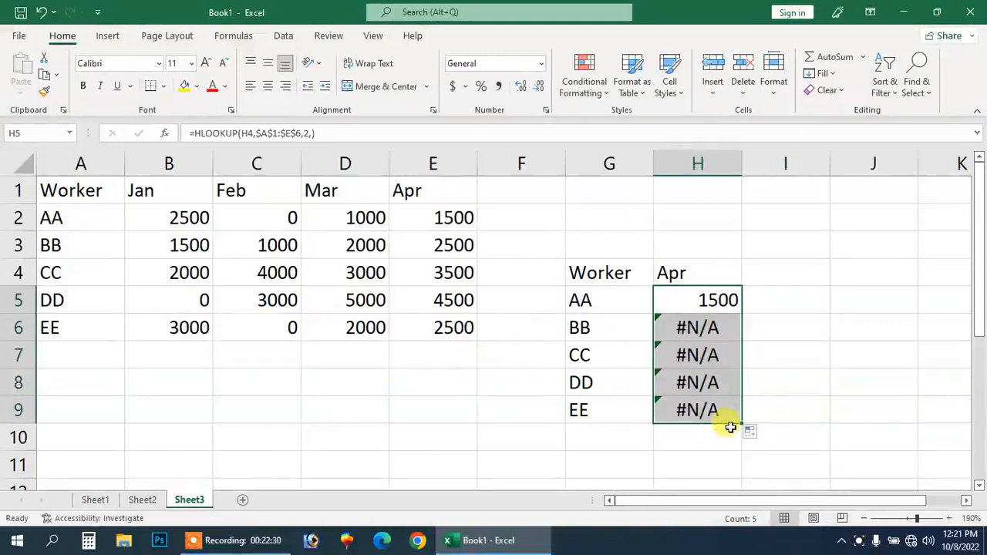
Set the row index in worker BB's HLOOKUP formula in H6 to 3.
key("Down")
key("F2")
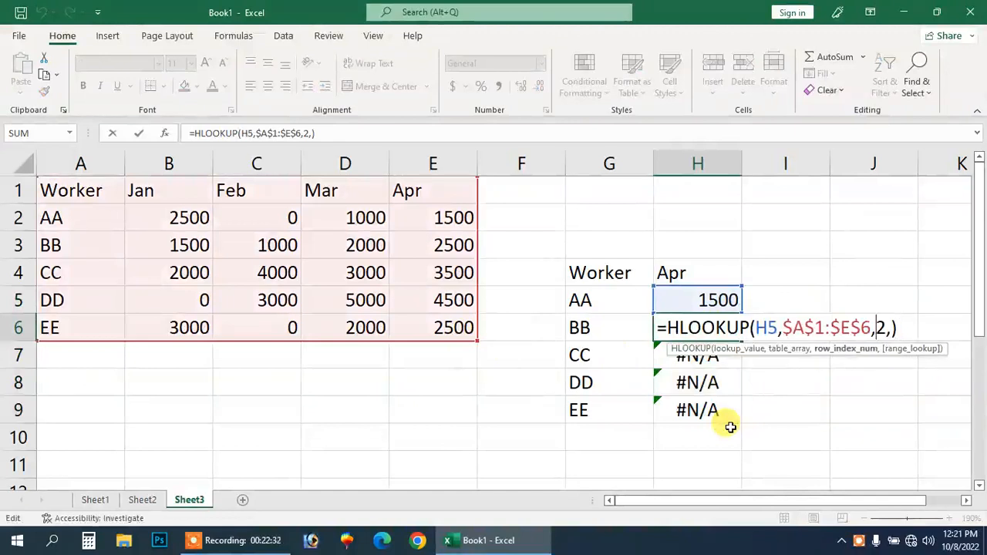
key("shift+Right")
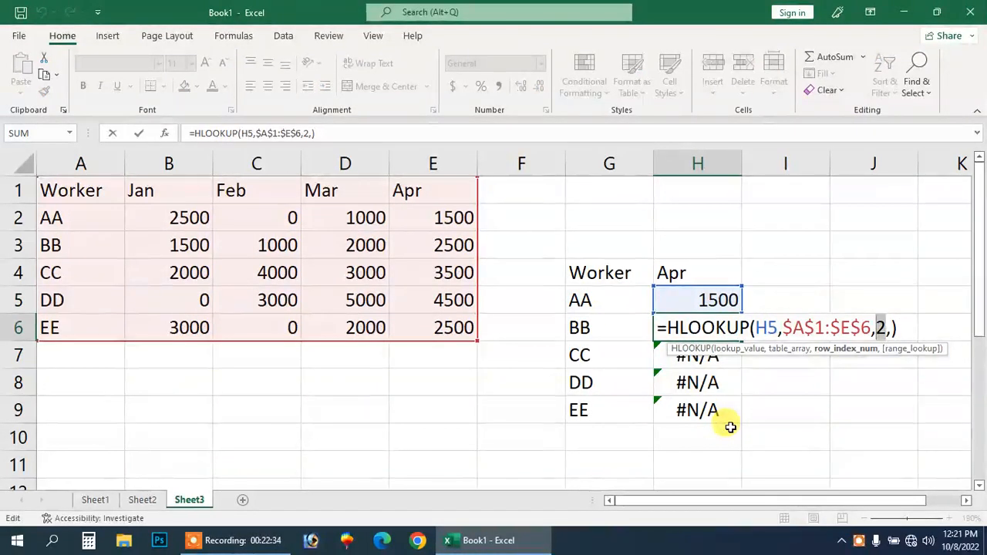
type("3")
key("Return")
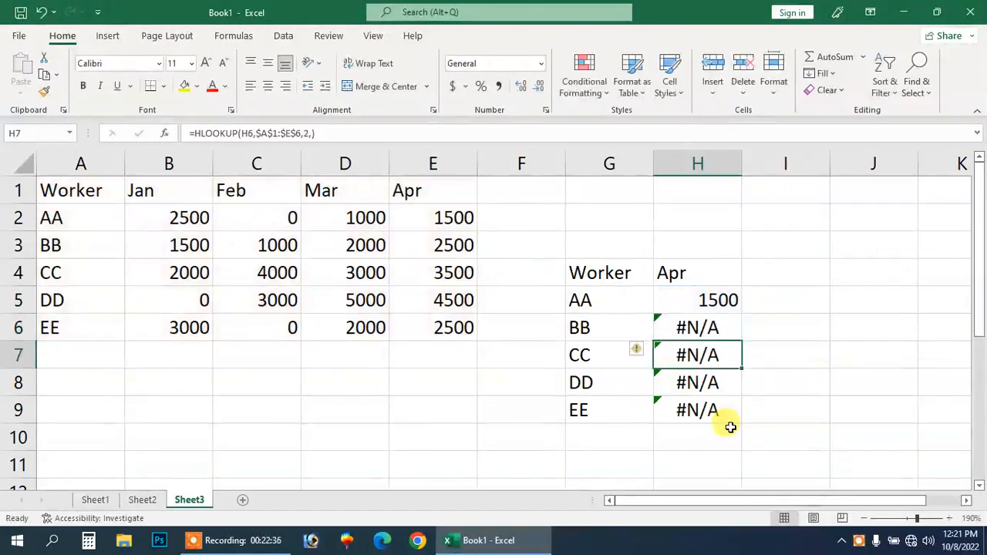
key("Up")
key("F2")
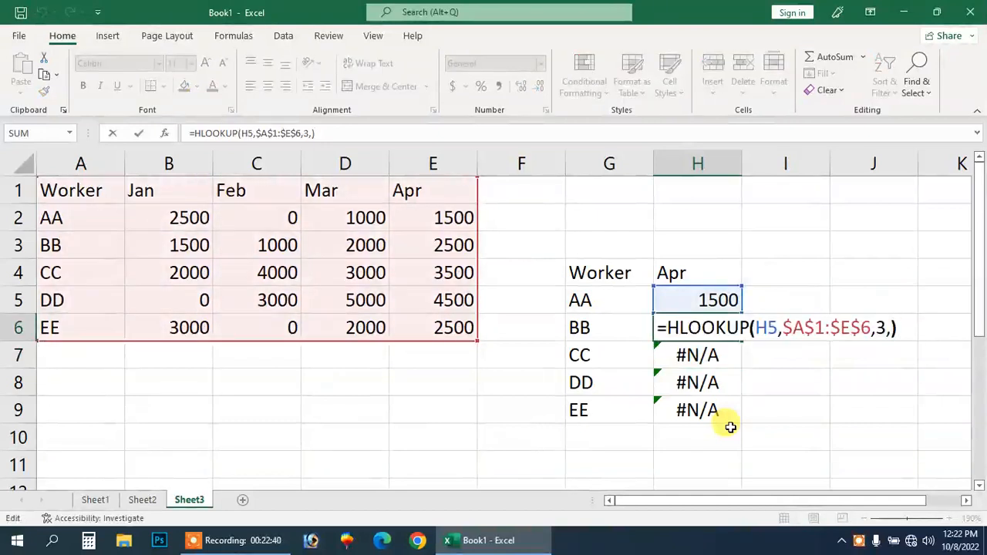
key("Left")
key("Left")
key("Escape")
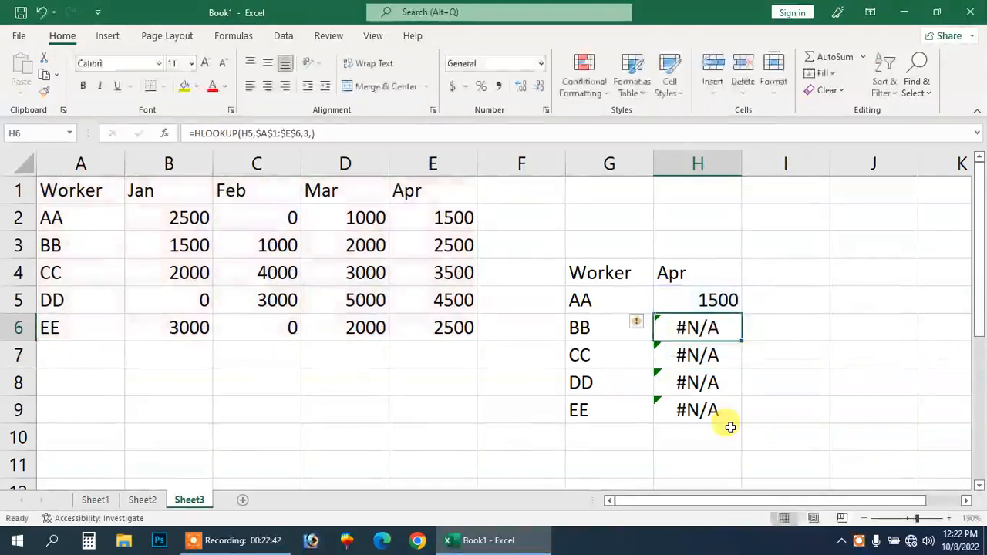
key("Delete")
key("ctrl+z")
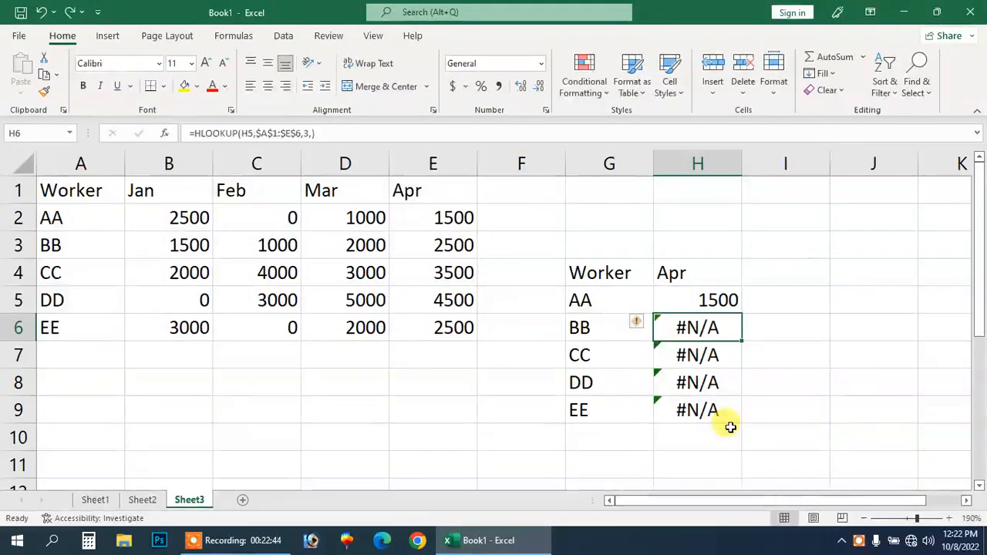
Make the lookup value reference in the H5 HLOOKUP formula absolute as $H$4.
key("Up")
key("F2")
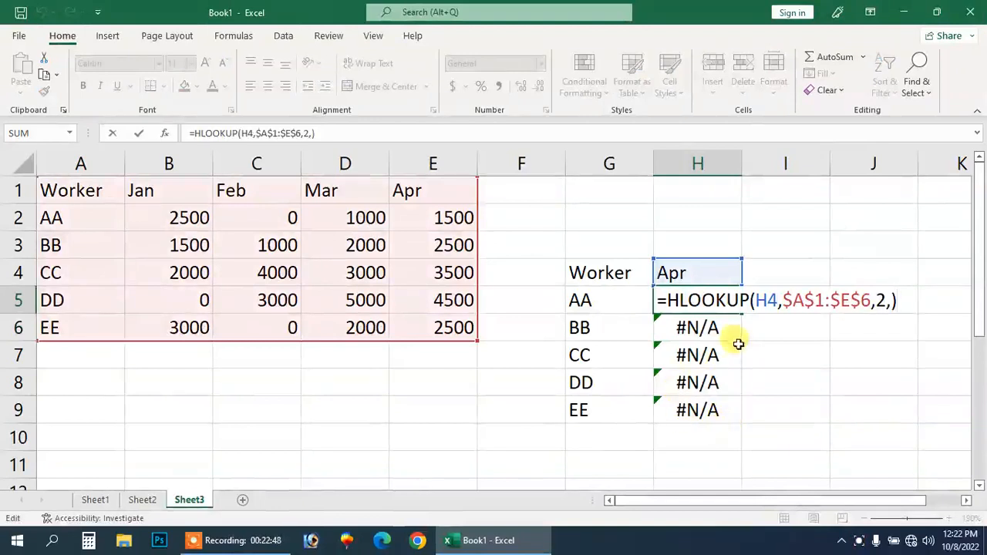
left_click(768, 300)
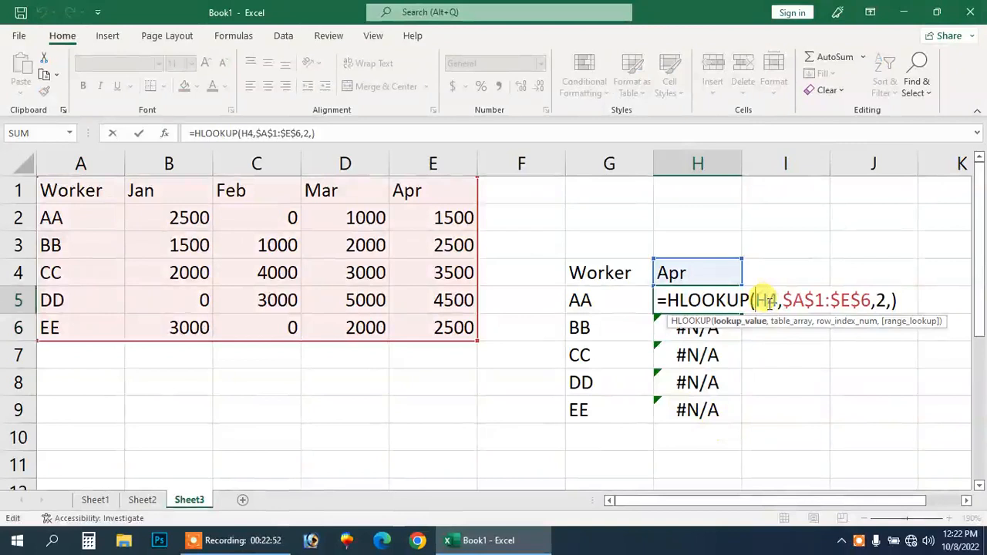
key("F4")
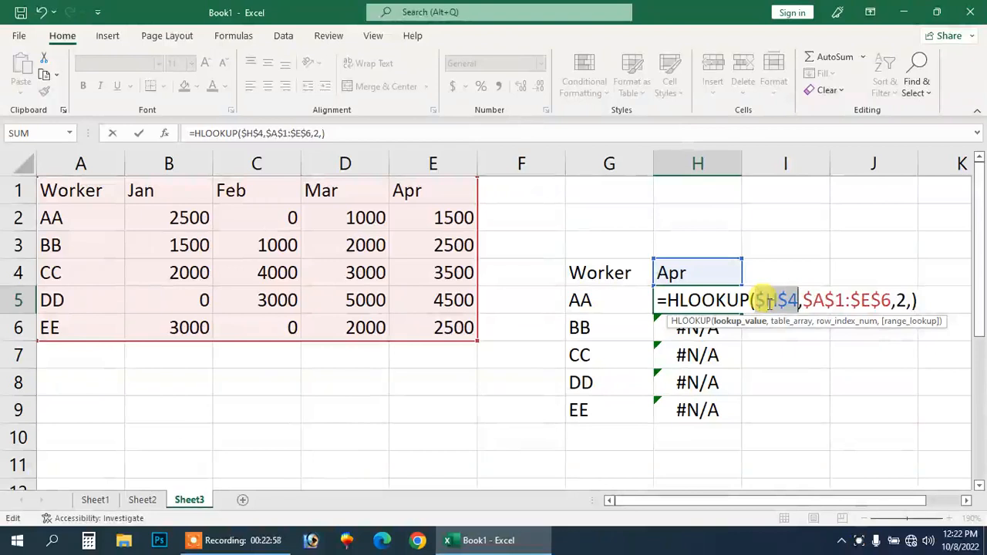
key("Return")
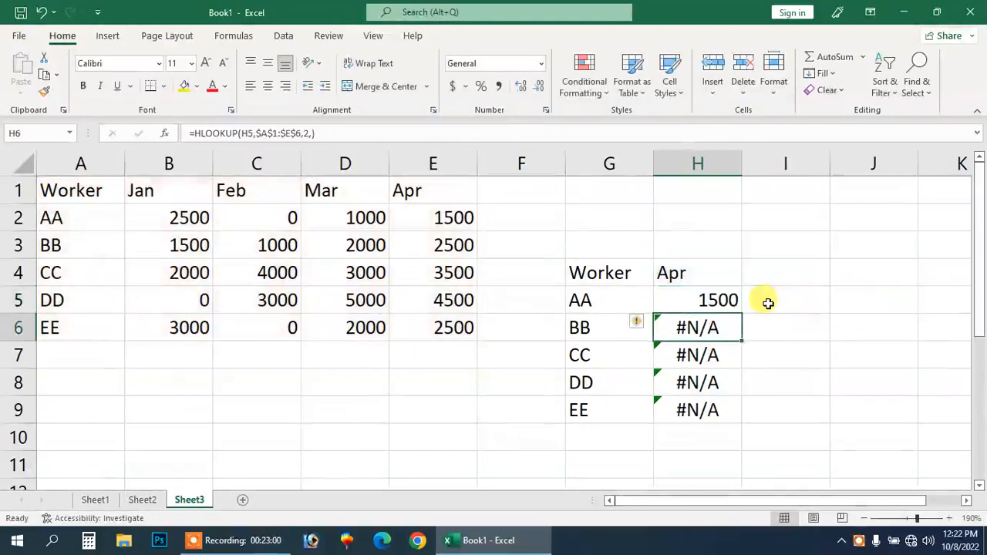
Fill the H5 formula with the absolute month reference down through H9 for all workers.
left_click(768, 303)
key("Left")
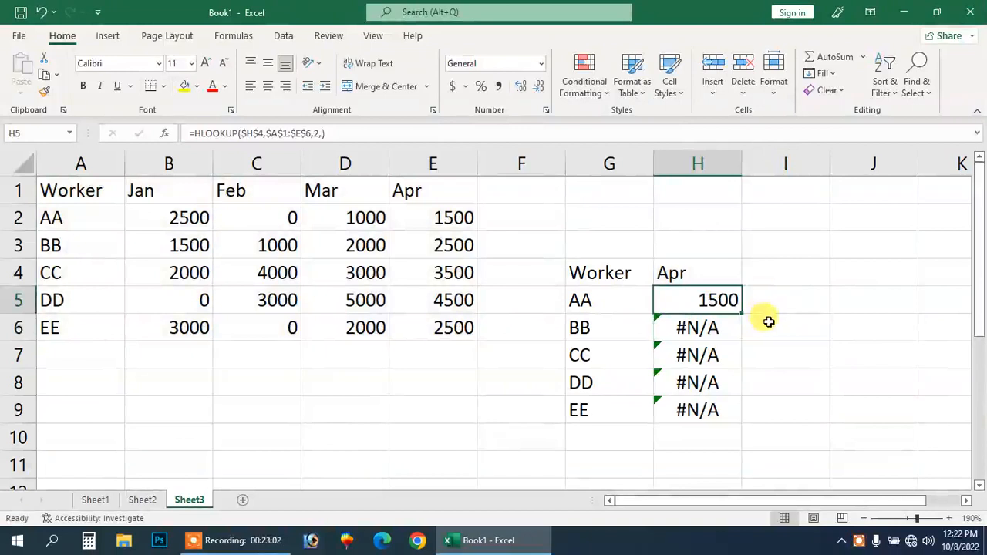
left_click_drag(745, 311, 720, 414)
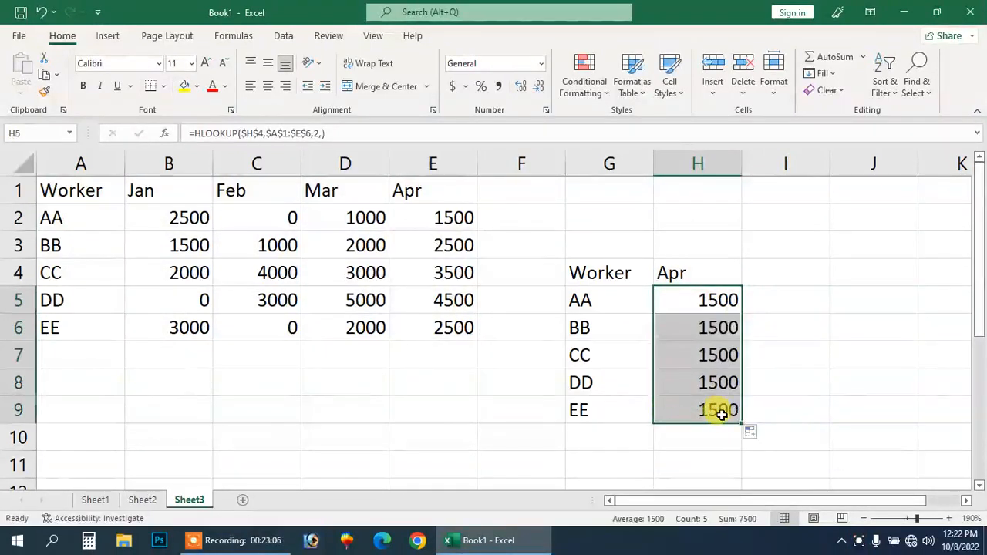
Set the row index in worker BB's HLOOKUP formula in H6 to 3, after checking the H5 formula.
key("shift+BackSpace")
key("F2")
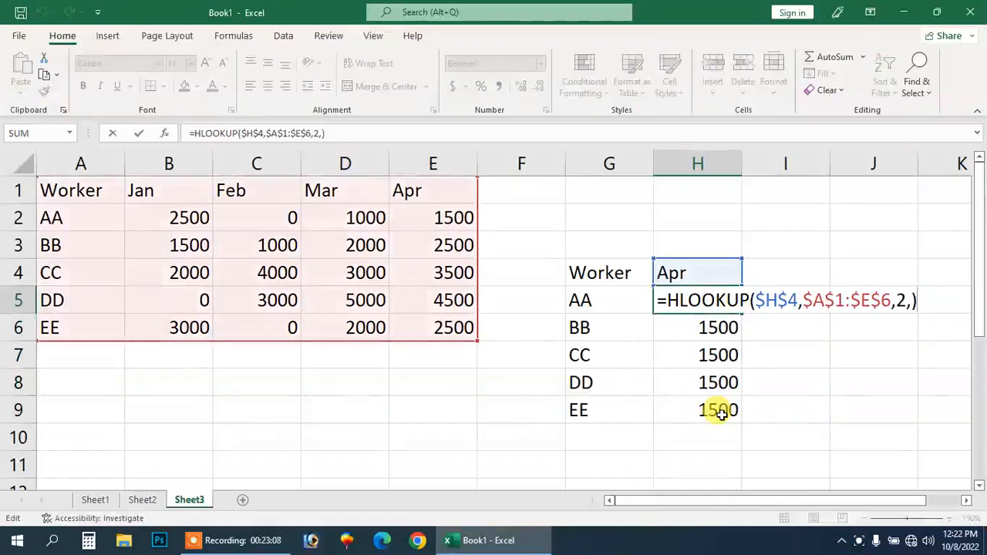
key("Return")
key("F2")
key("BackSpace")
key("BackSpace")
type("3,")
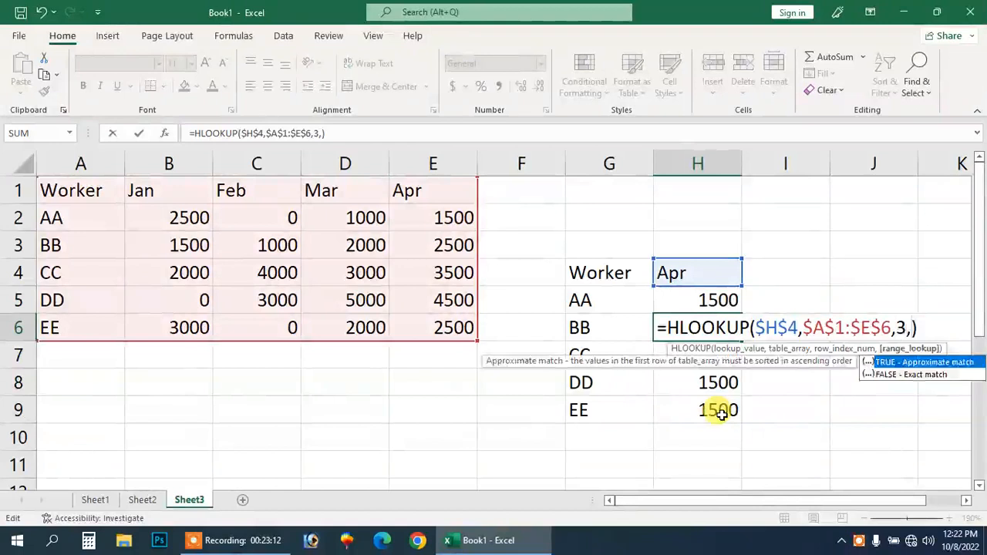
key("Return")
Change the row index in worker CC's HLOOKUP formula in H7 to 4.
key("F2")
key("BackSpace")
key("BackSpace")
key("BackSpace")
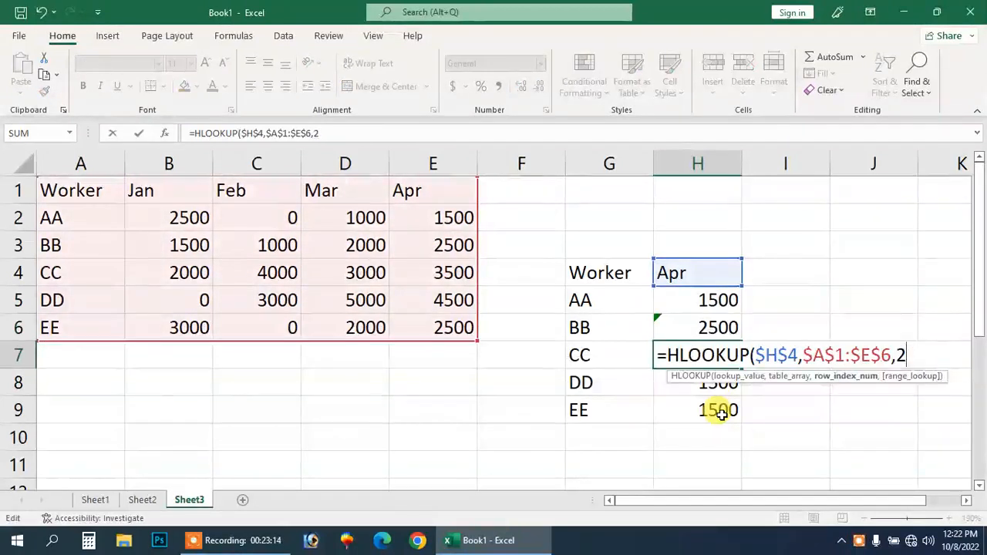
type("4,")
key("Return")
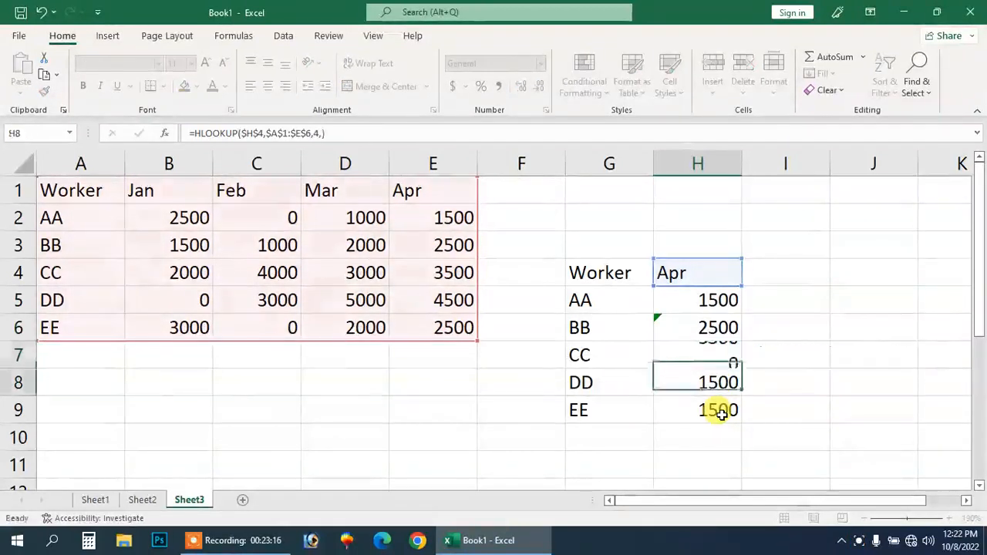
Change the row index in worker DD's HLOOKUP formula in H8 to 5.
key("F2")
key("BackSpace")
key("BackSpace")
key("BackSpace")
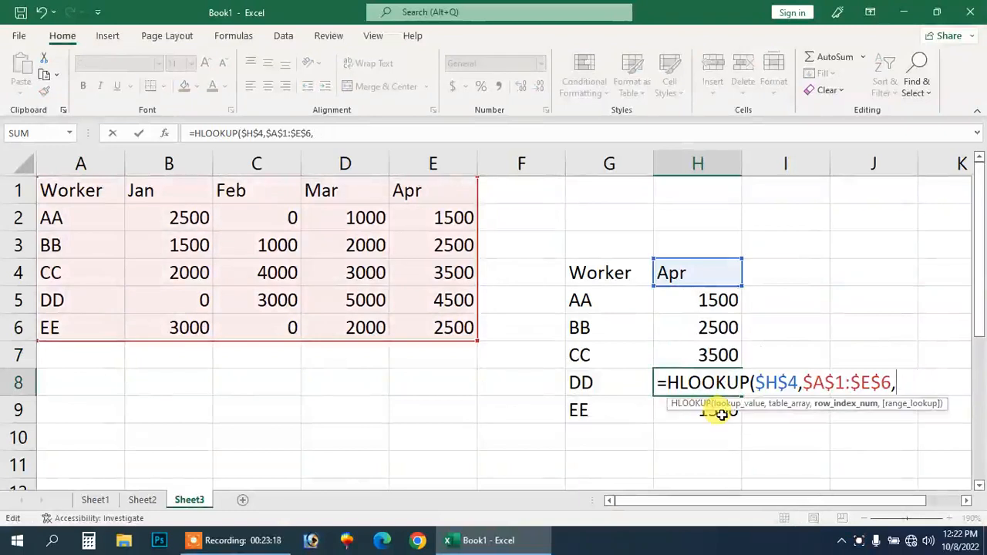
type("5,0")
key("BackSpace")
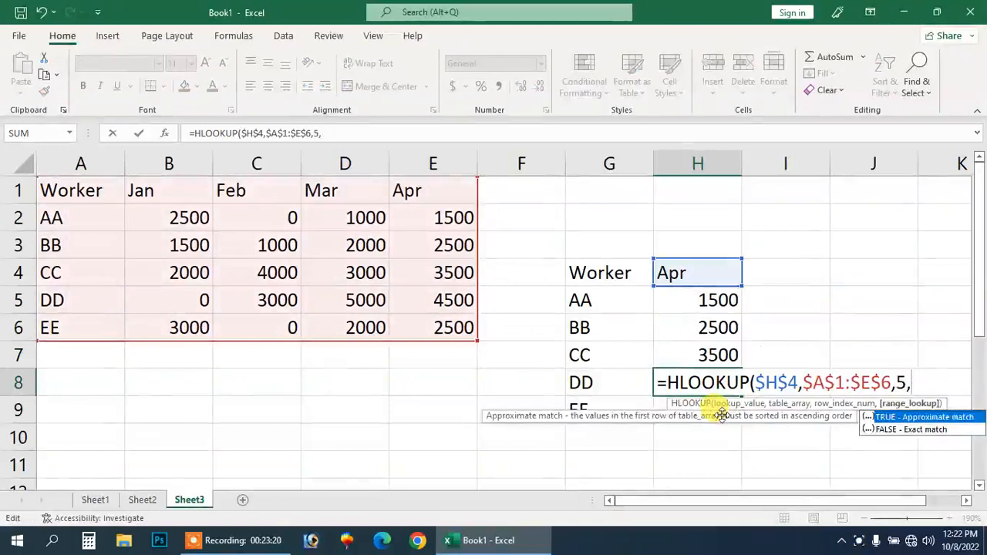
type(")")
key("Return")
Change the row index in worker EE's HLOOKUP formula in H9 to 6.
key("F2")
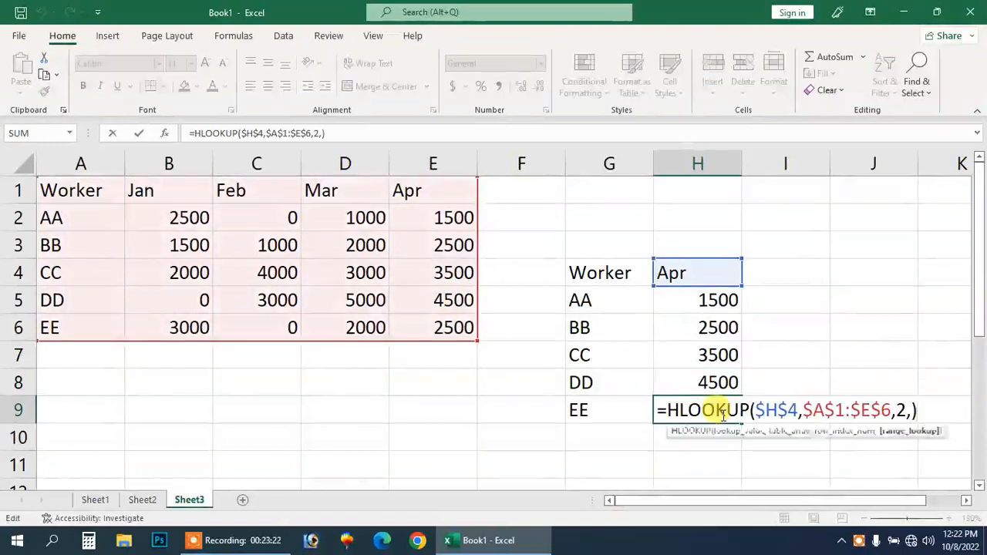
key("BackSpace")
key("BackSpace")
key("BackSpace")
type("6,)")
key("Return")
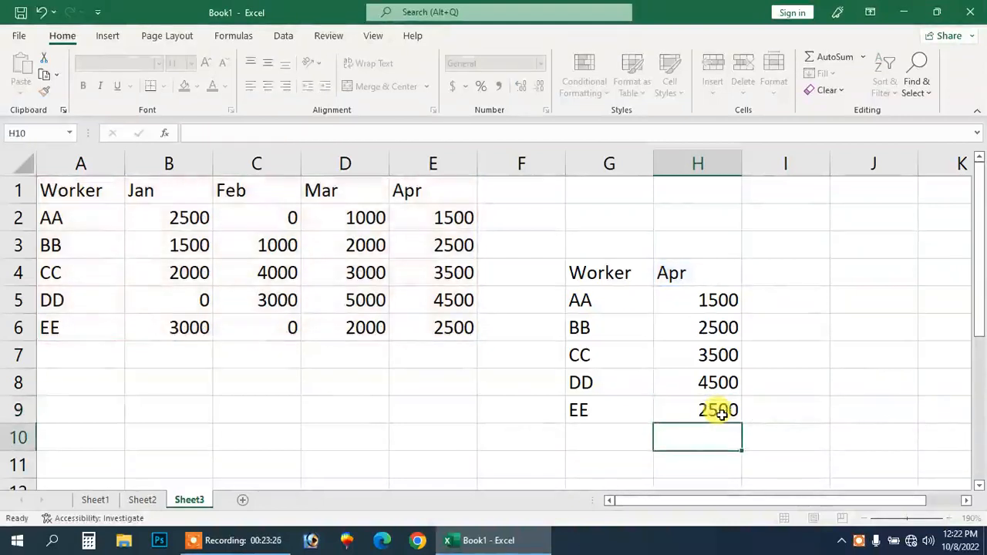
Set the lookup month in H4 to Jan and check each worker's returned amount in H5:H9.
left_click(721, 412)
key("Up")
key("Up")
key("Up")
key("Up")
key("Up")
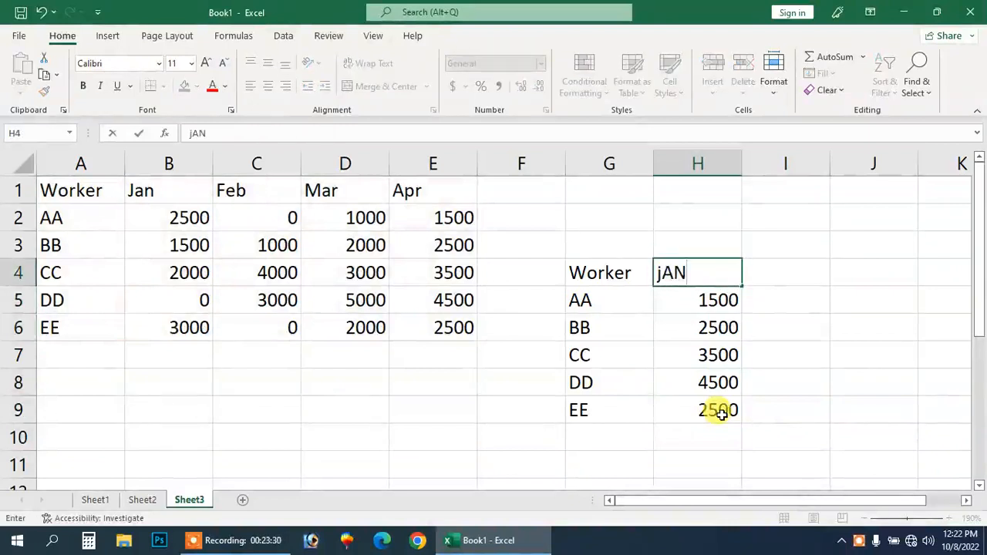
key("Return")
key("Down")
key("Up")
key("Down")
key("Down")
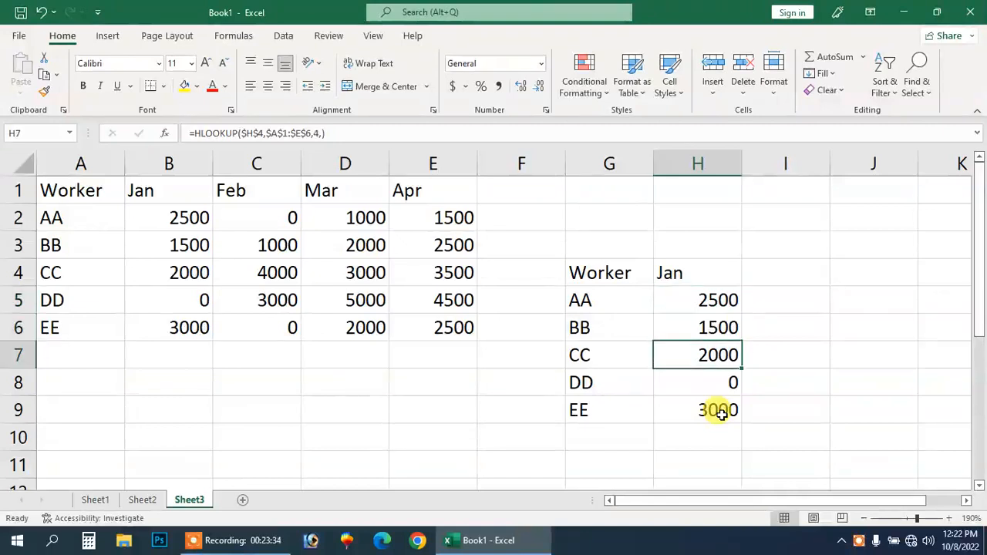
key("Down")
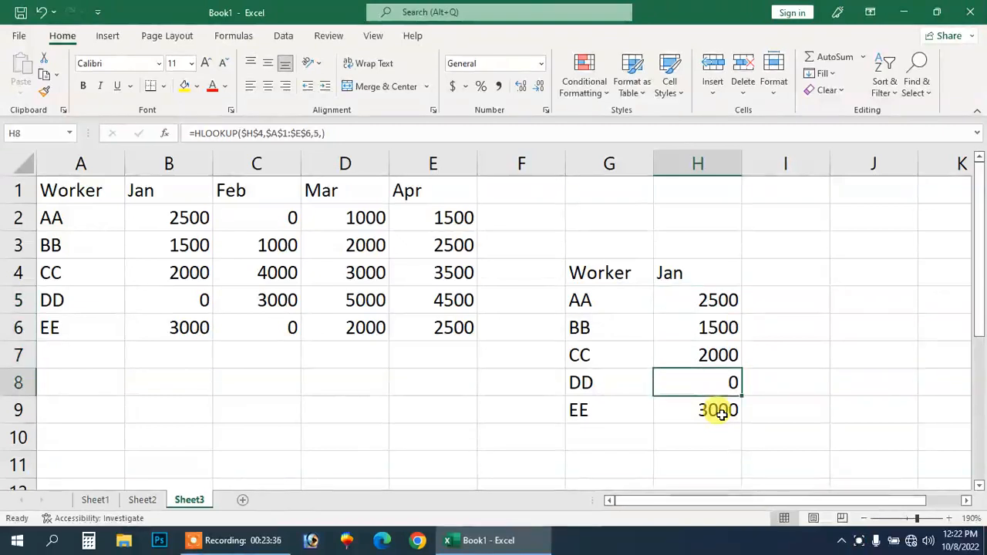
key("Down")
Set the lookup month in H4 to Feb and go through the workers' returned amounts.
key("Up")
key("Up")
key("Up")
key("Up")
key("Up")
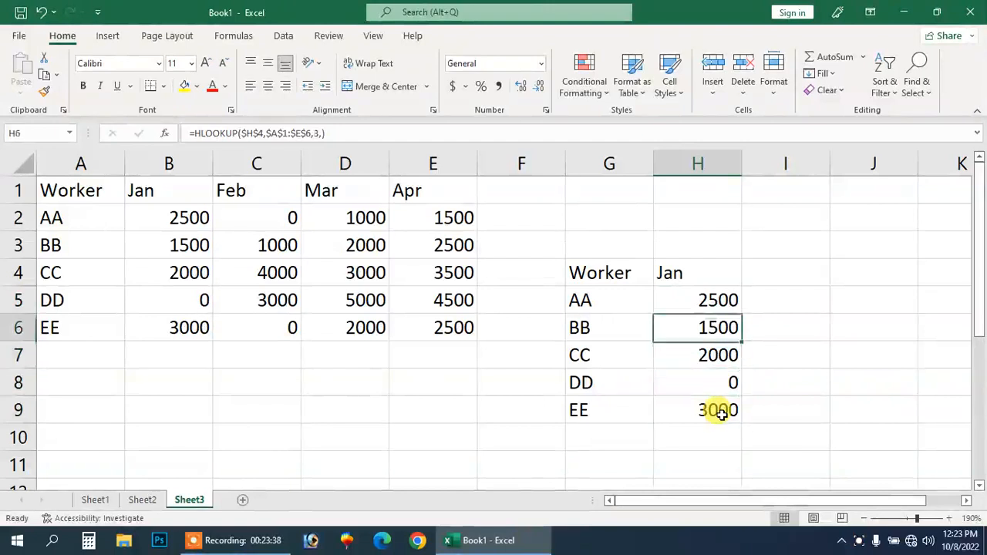
type("Fe")
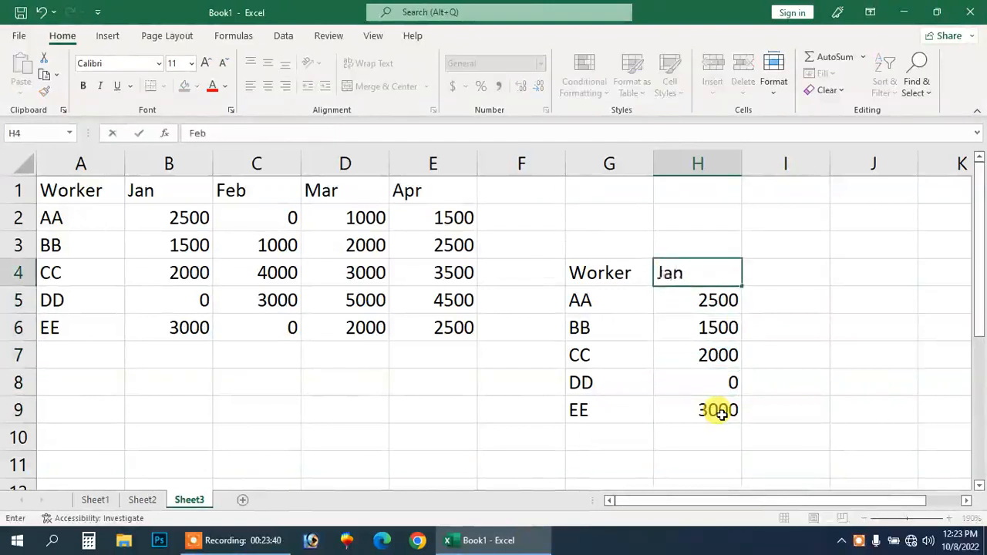
type("b")
key("Return")
key("Down")
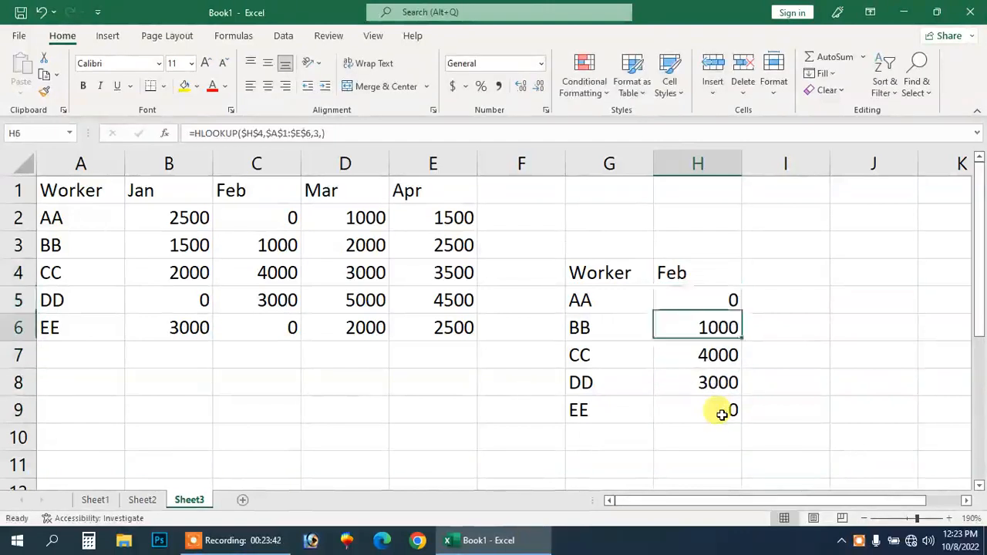
key("Down")
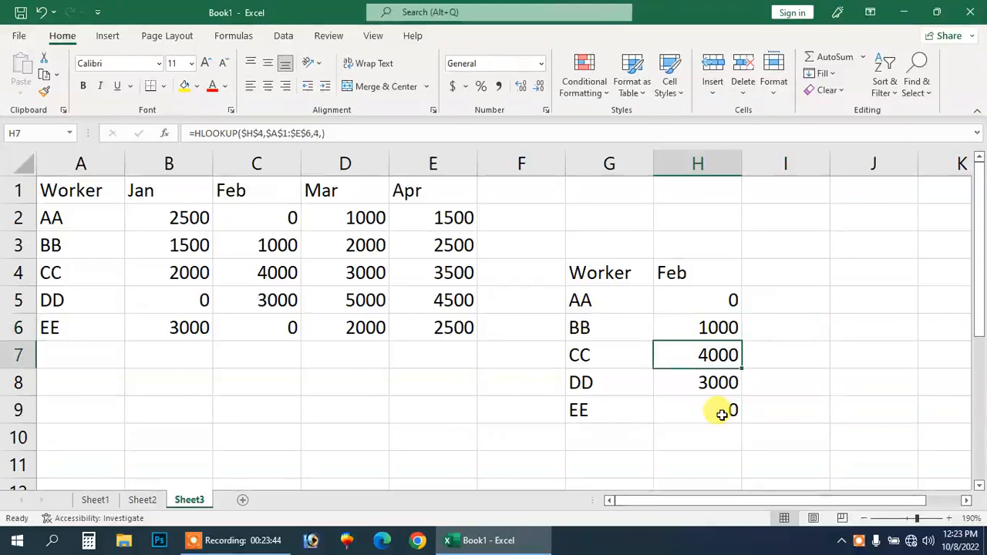
key("Down")
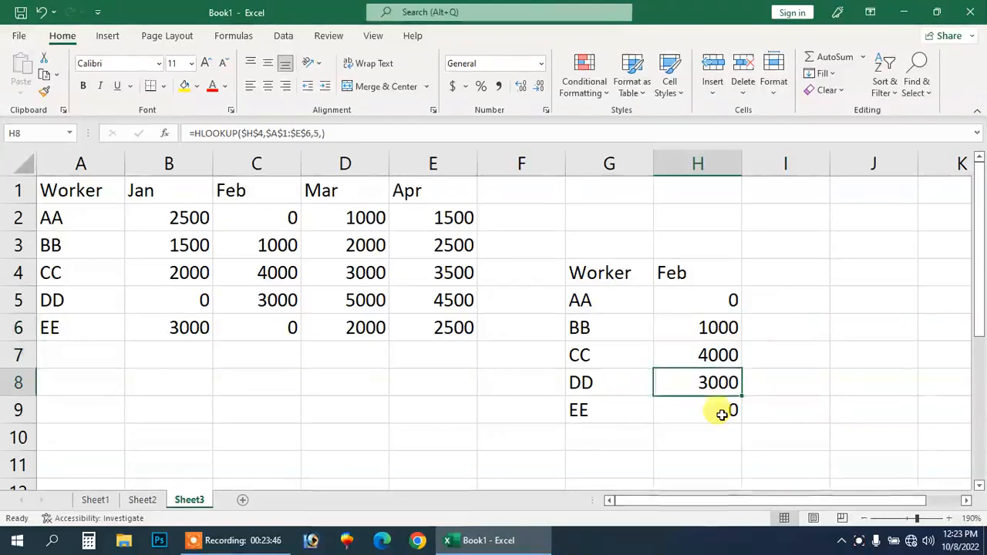
key("Down")
Set the lookup month in H4 to Mar and review the amounts returned for the workers.
key("Up")
key("Up")
key("Up")
key("Up")
key("Up")
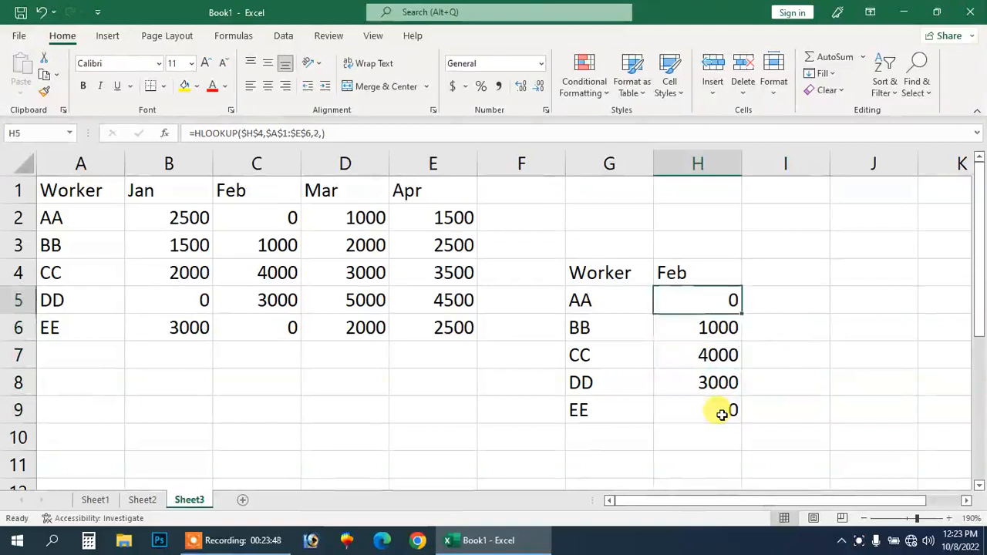
type("Mar")
key("Return")
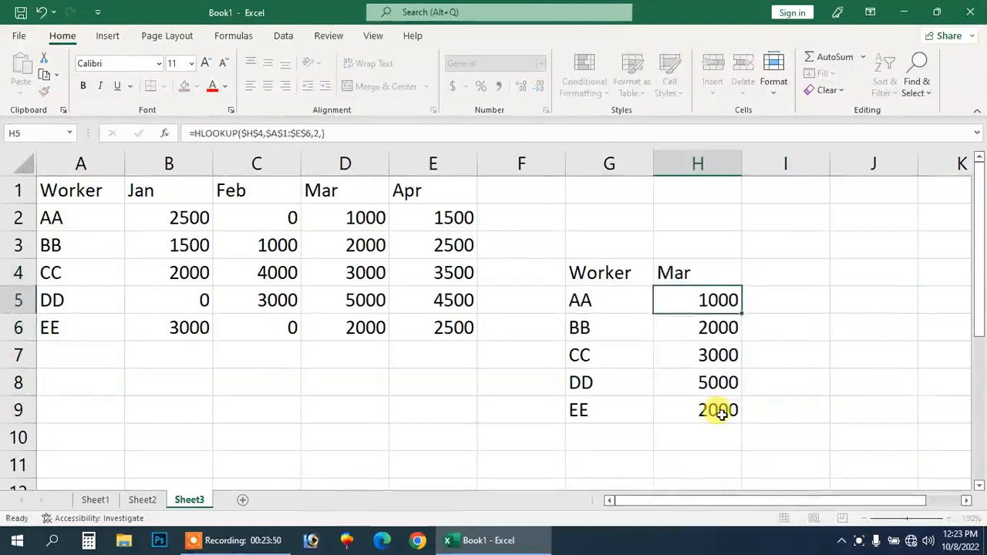
key("Down")
key("Down")
key("Down")
key("Down")
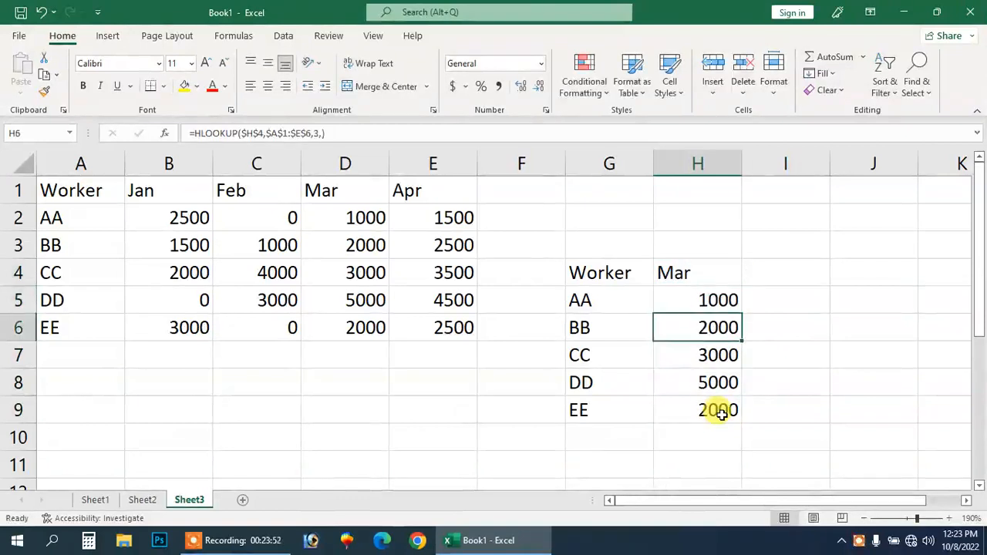
Set the lookup month in H4 to Apr.
key("Up")
key("Up")
key("Up")
key("Up")
key("Up")
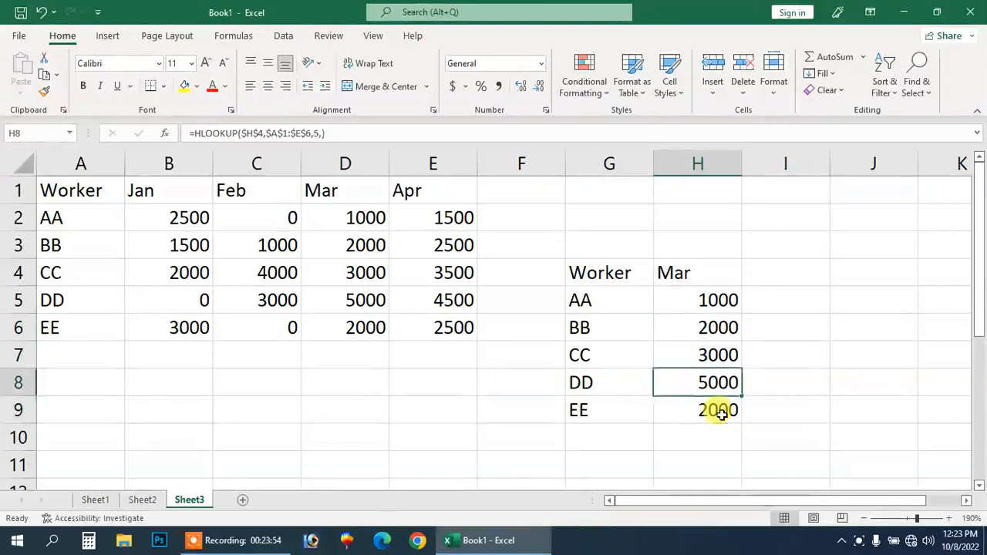
type("Apr")
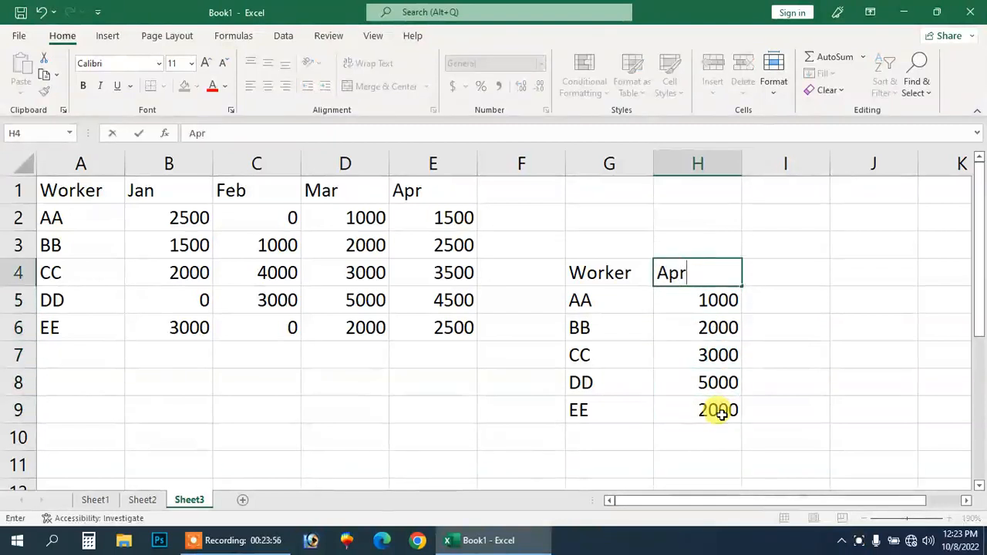
key("Return")
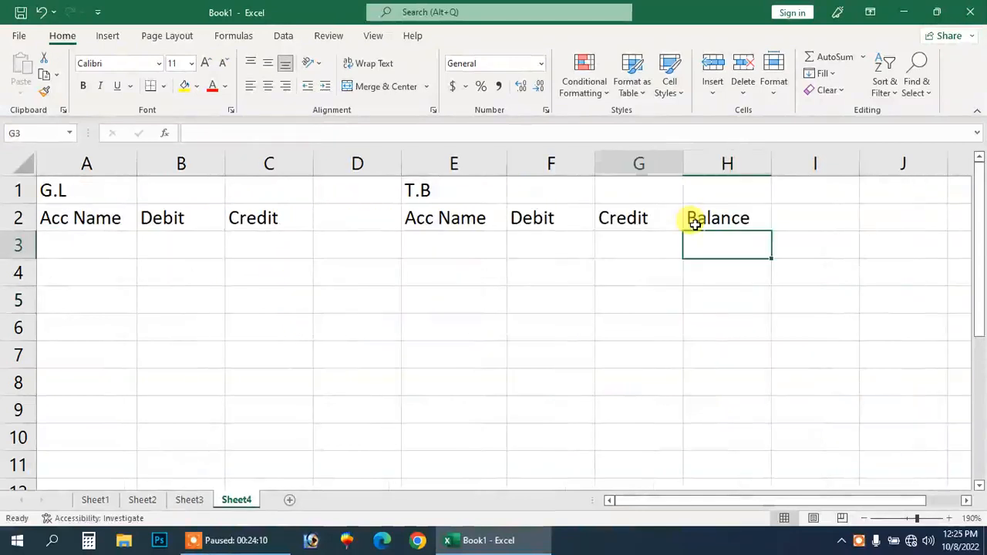
Examine the G.L table headings in A1:C2 on Sheet4.
key("Left")
key("Left")
key("Left")
key("Left")
key("Left")
key("Up")
key("Left")
key("Up")
key("Left")
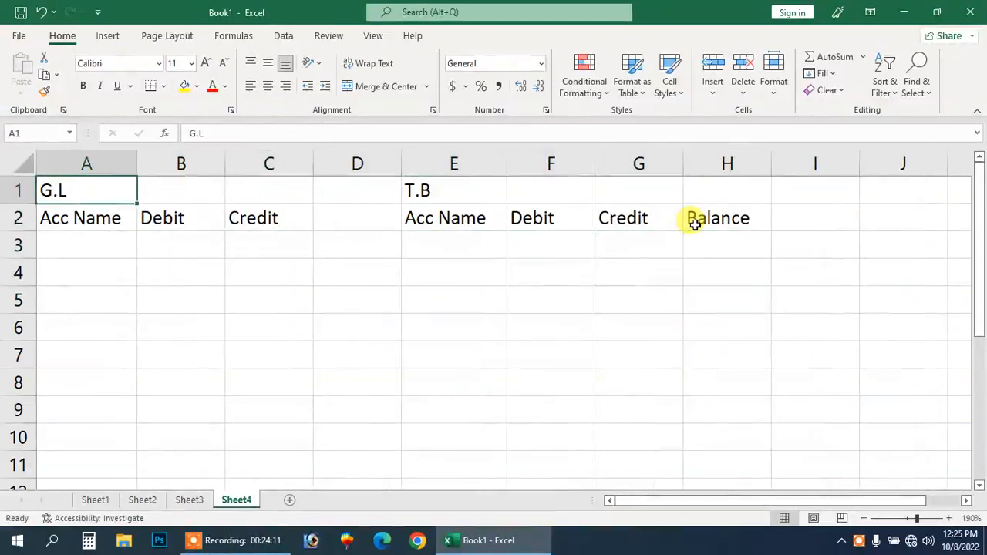
key("shift+Right")
key("shift+Right")
key("shift+Down")
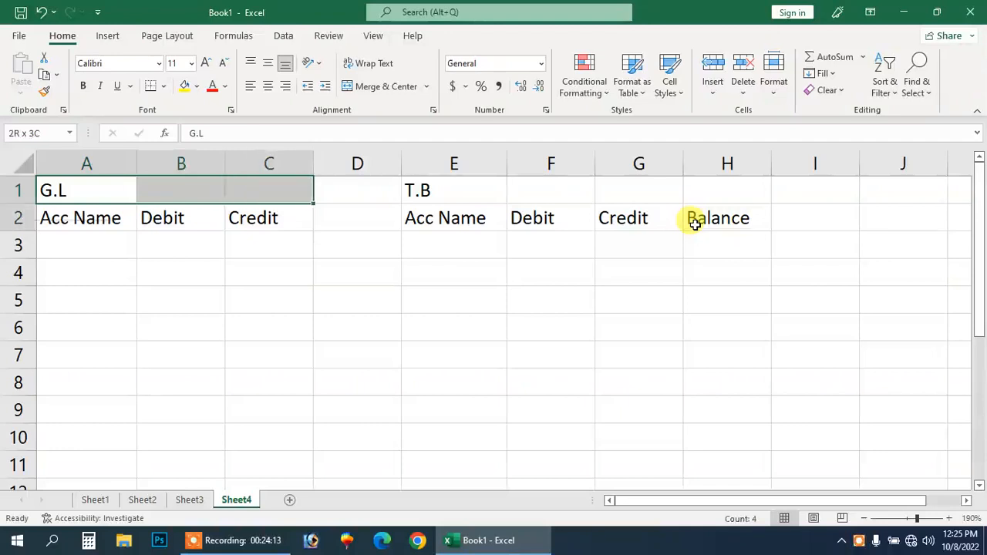
Examine the T.B table headings in E1:H2 and the empty row beneath them.
key("Right")
key("Right")
key("Right")
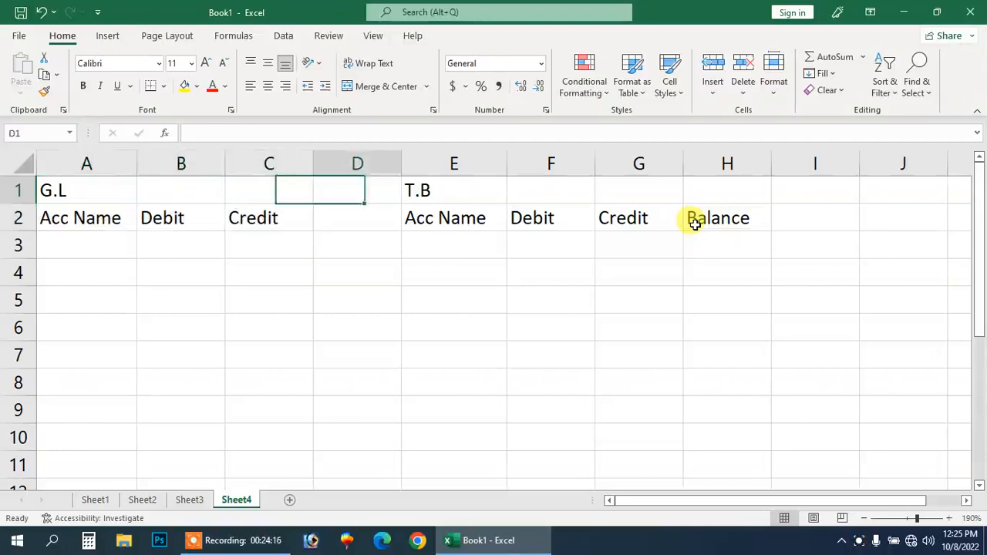
key("Right")
key("Down")
key("Right")
key("Right")
key("Right")
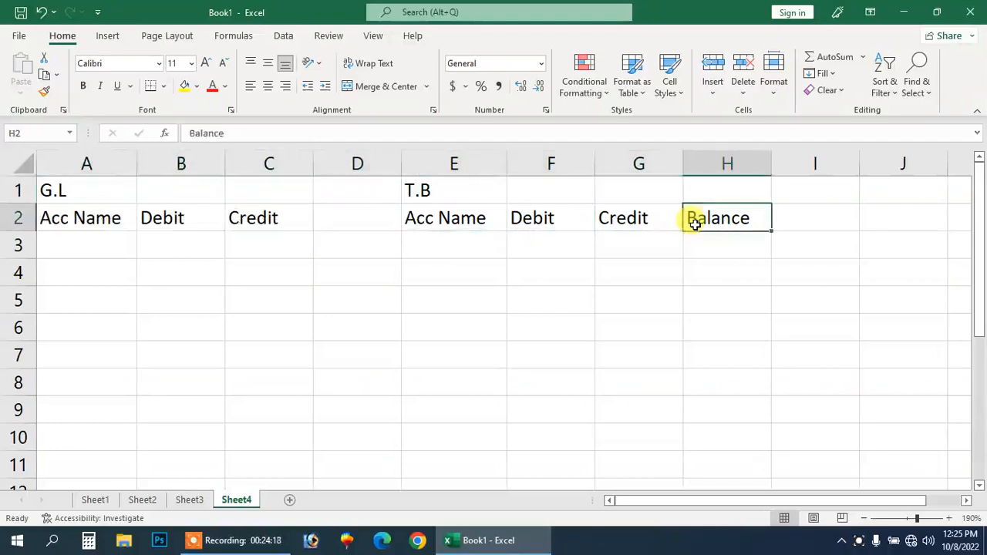
key("Down")
key("Left")
key("Left")
key("Left")
key("Left")
key("Right")
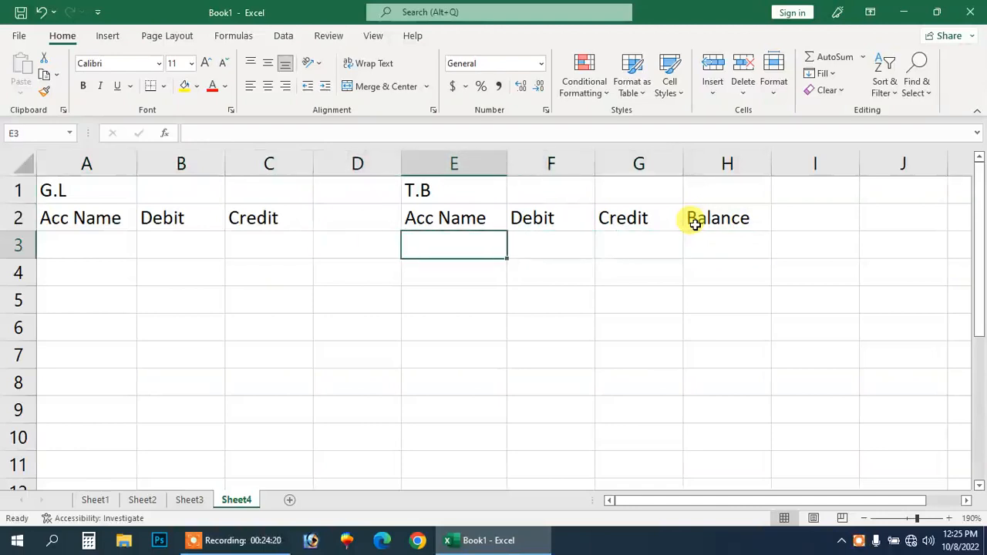
Enter Cash in A3 and HBL in A4 as account names in the G.L table.
key("Left")
key("Left")
key("Left")
key("Left")
type("Cash")
key("Return")
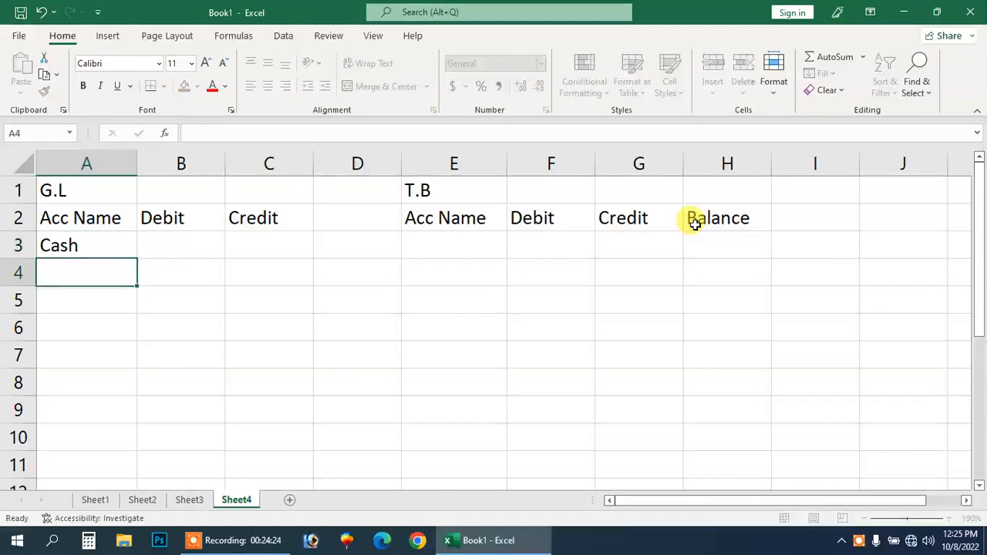
key("Up")
key("F2")
key("Return")
type("HBL")
key("Return")
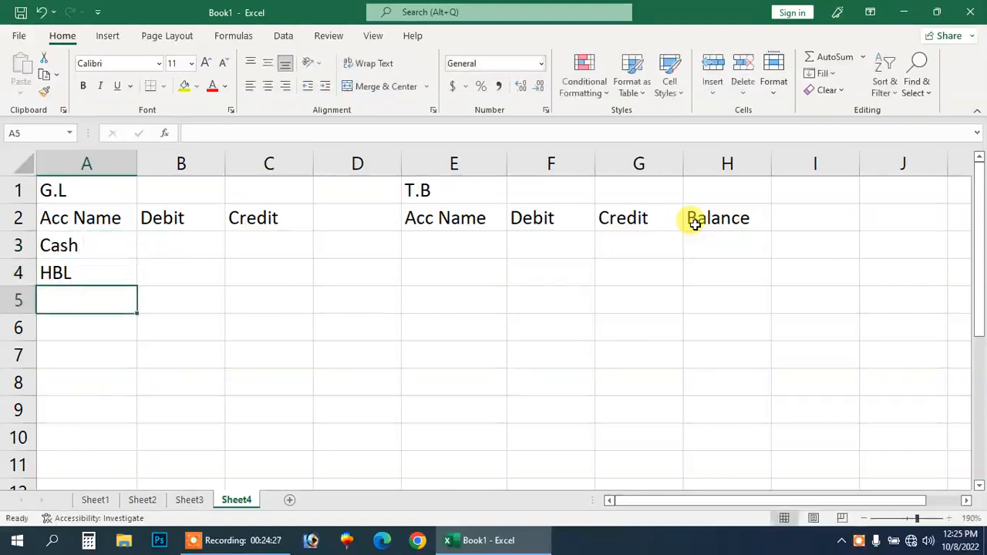
Add the account names Pur in A5 and Sale in A6 to the G.L table.
type("Pu")
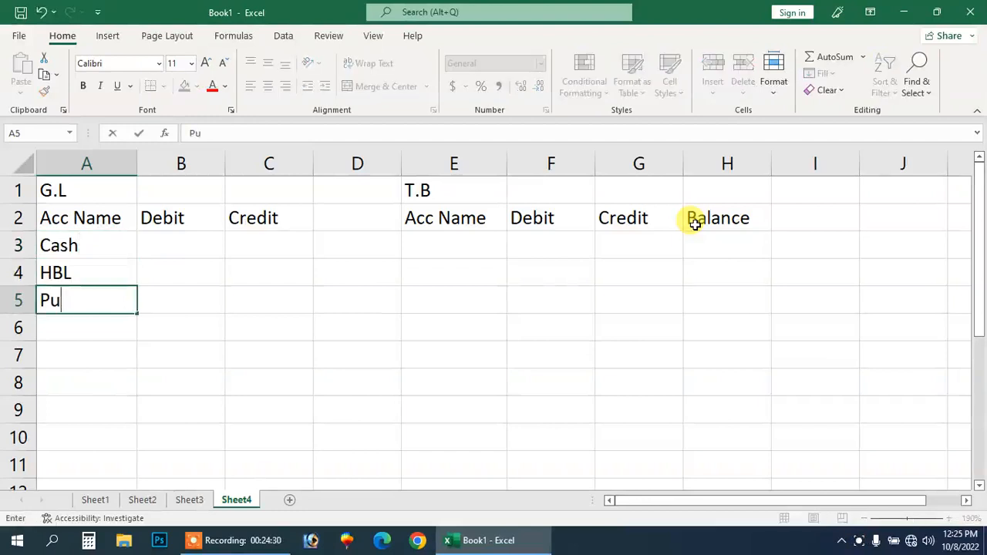
type("r")
key("Return")
type("Sale")
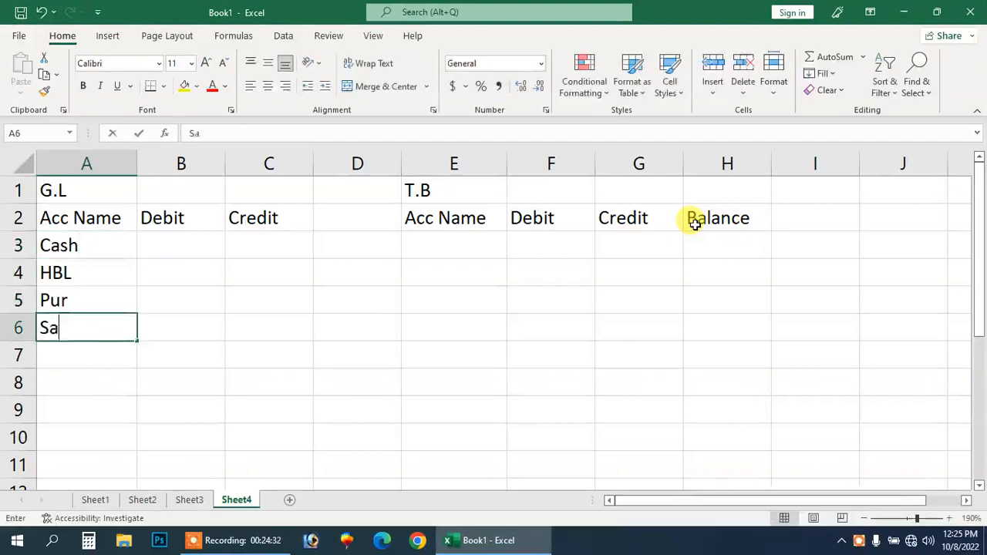
key("Return")
Enter Cash as the first account name in the T.B table, in E3.
key("Right")
key("Right")
key("Right")
key("Up")
key("Up")
key("Up")
key("Up")
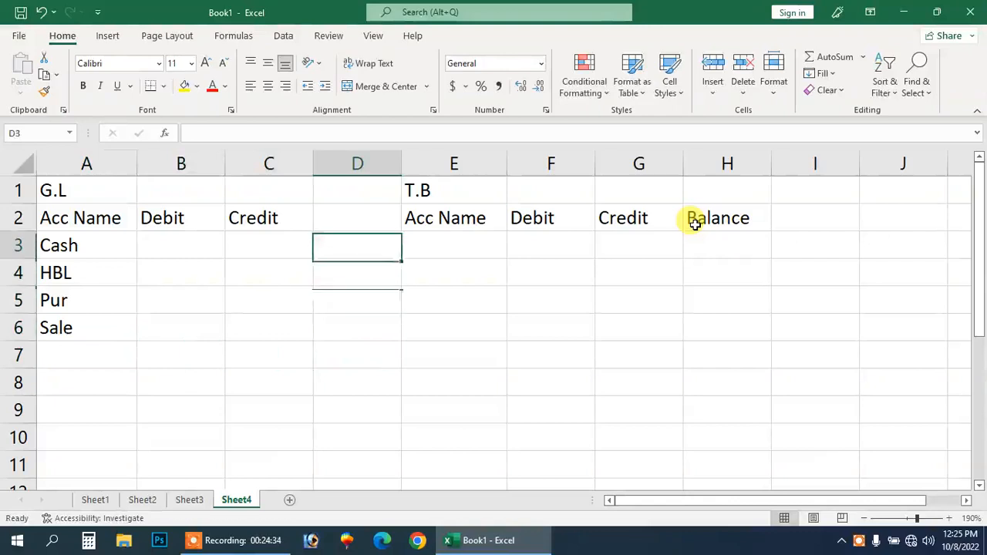
key("Right")
type("Cash")
key("Return")
key("Up")
key("Right")
key("Right")
key("Left")
type("=")
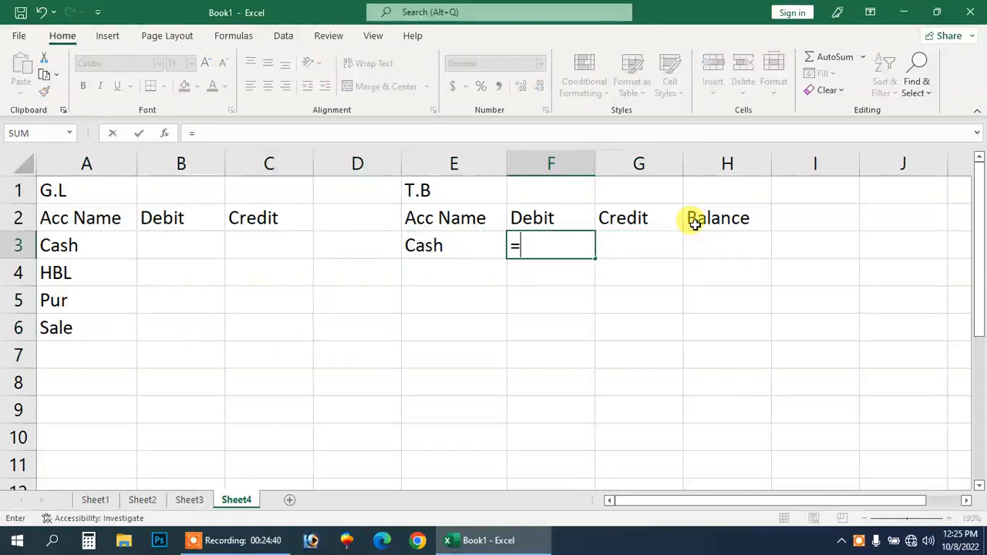
type("sumi")
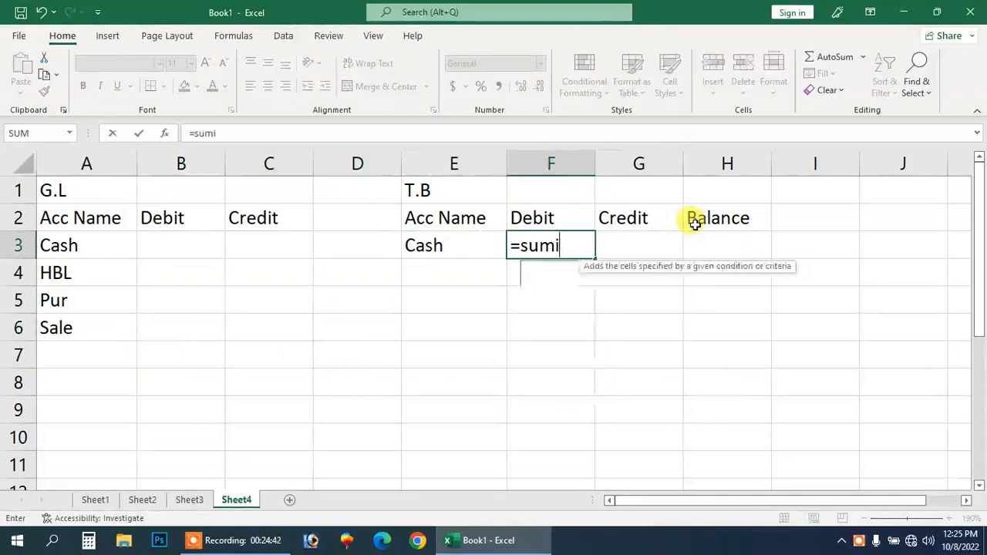
key("Tab")
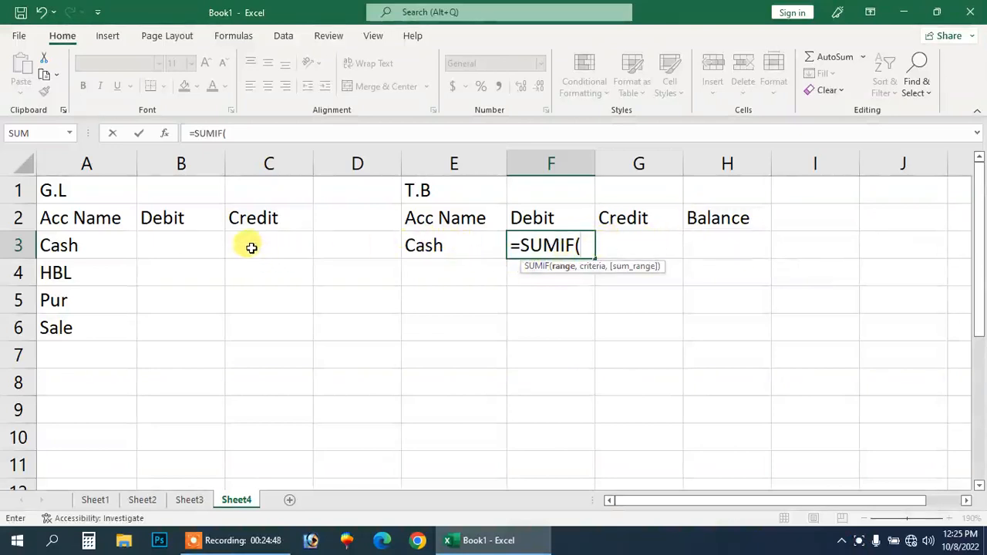
left_click_drag(87, 239, 267, 331)
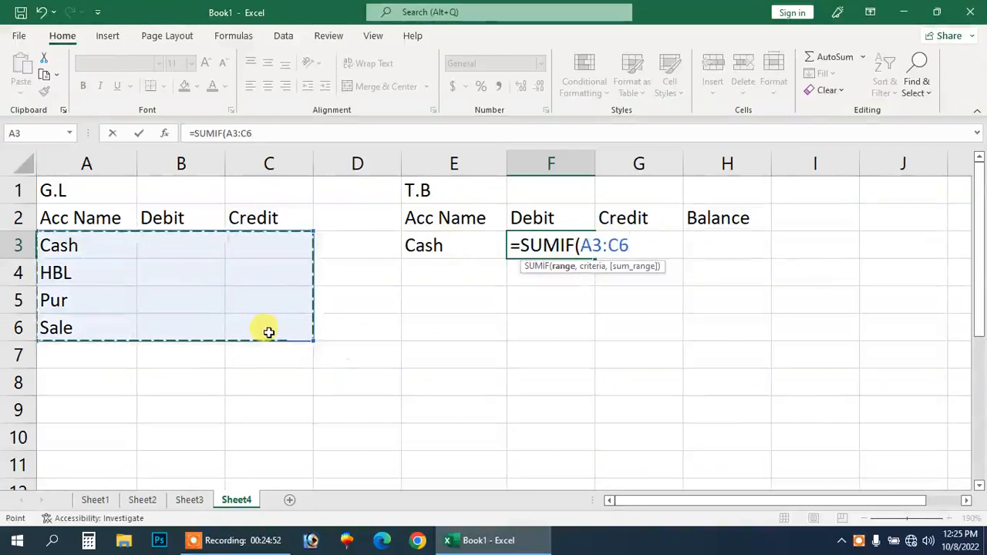
key("F4")
type(",")
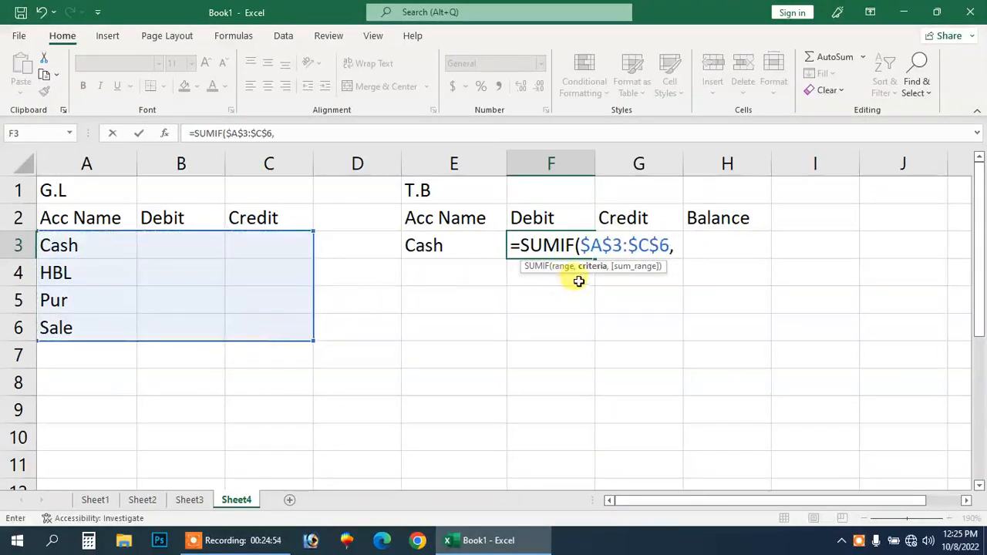
left_click(451, 246)
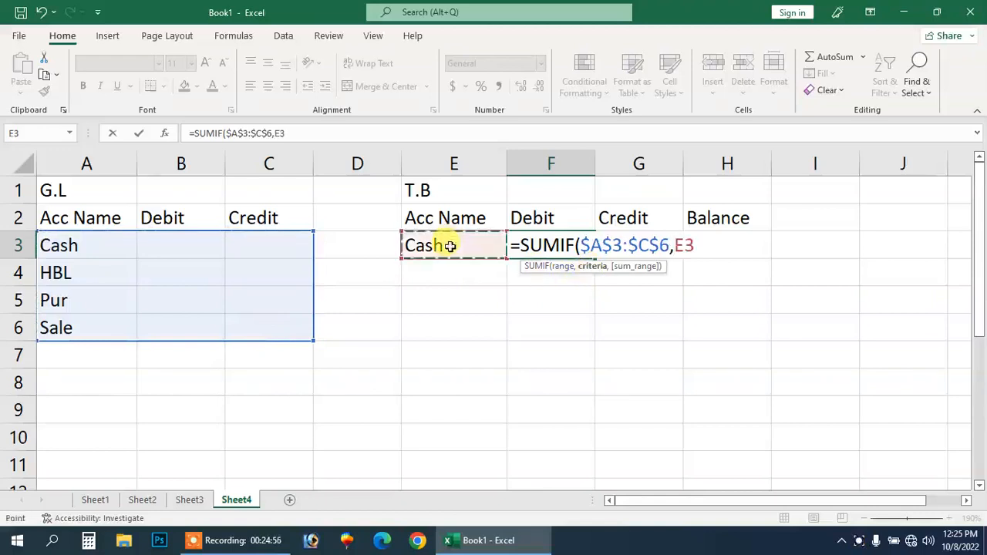
type(",")
left_click_drag(165, 239, 175, 323)
key("Escape")
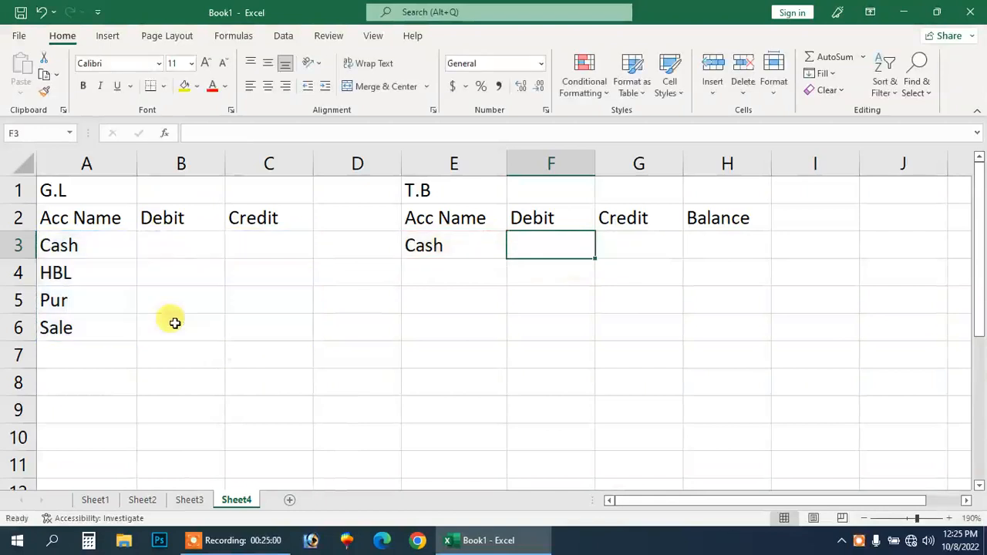
Enter the G.L debit amounts 15000, 12000, 6000 and 8000 in B3:B6.
left_click(170, 245)
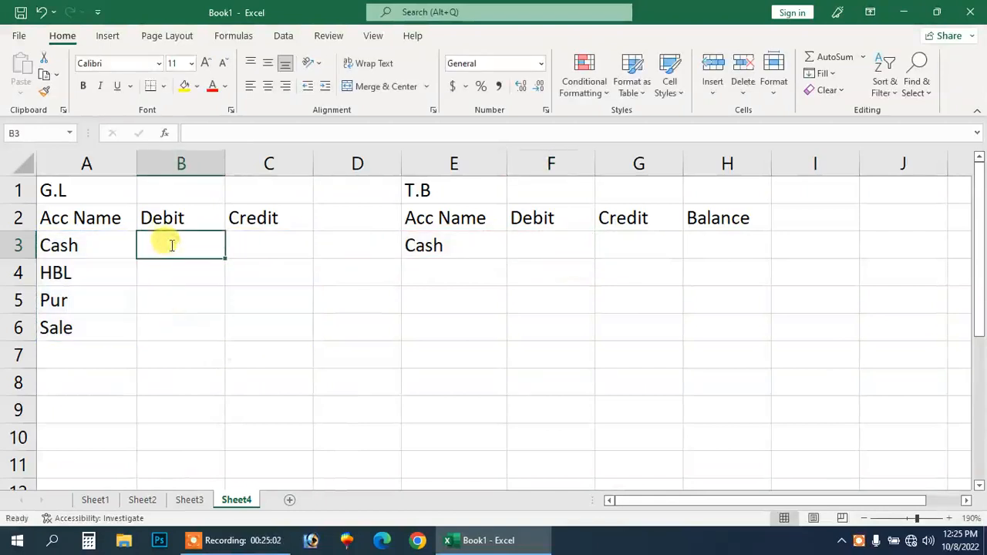
type("15000")
key("Return")
type("12000")
key("Return")
type("6000")
key("Return")
type("8000")
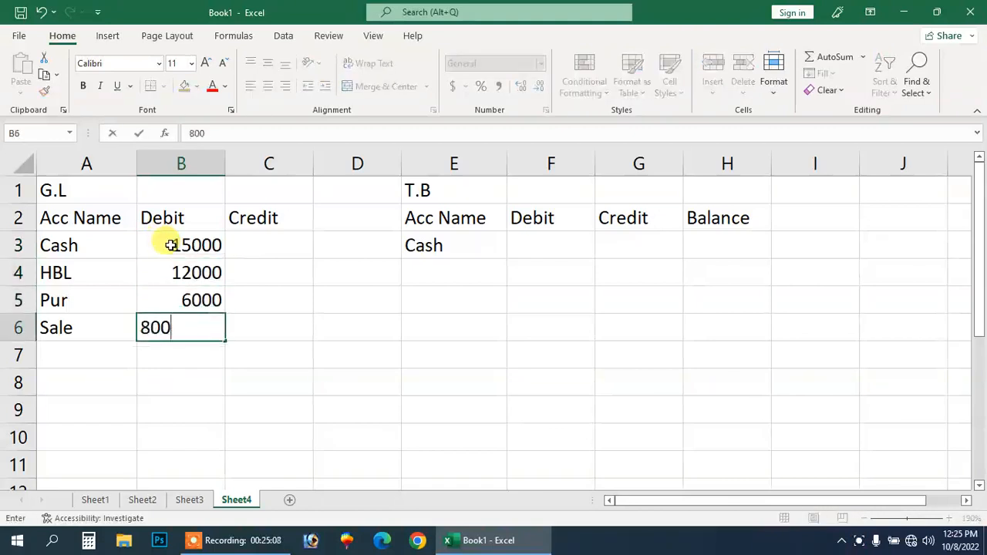
key("Return")
Delete the Credit headings in C2 and G2 and the Balance heading in H2.
key("Right")
key("Up")
key("Up")
key("Up")
key("Up")
key("Up")
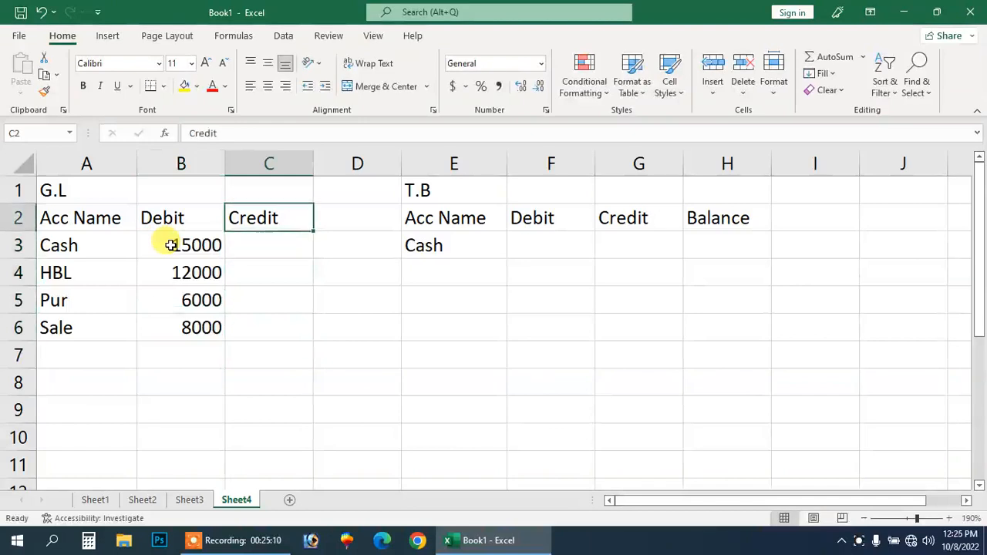
key("Right")
key("Right")
key("Right")
key("Right")
key("Delete")
key("Right")
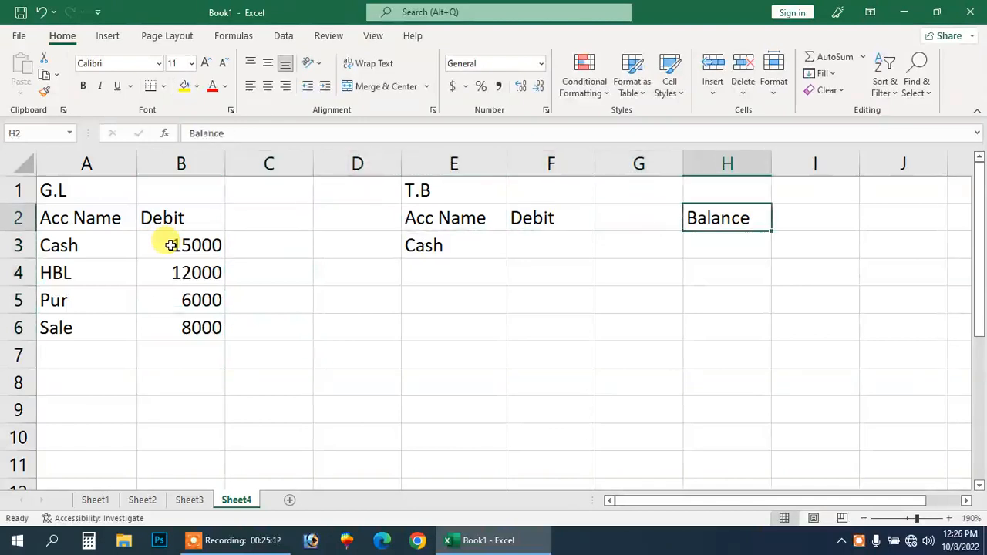
key("Delete")
Enter =SUMIF($A$3:$A$6,E3,$B$3:$B$6) in F3 to total the Cash debit in the T.B table.
key("Left")
key("Left")
key("Down")
type("=")
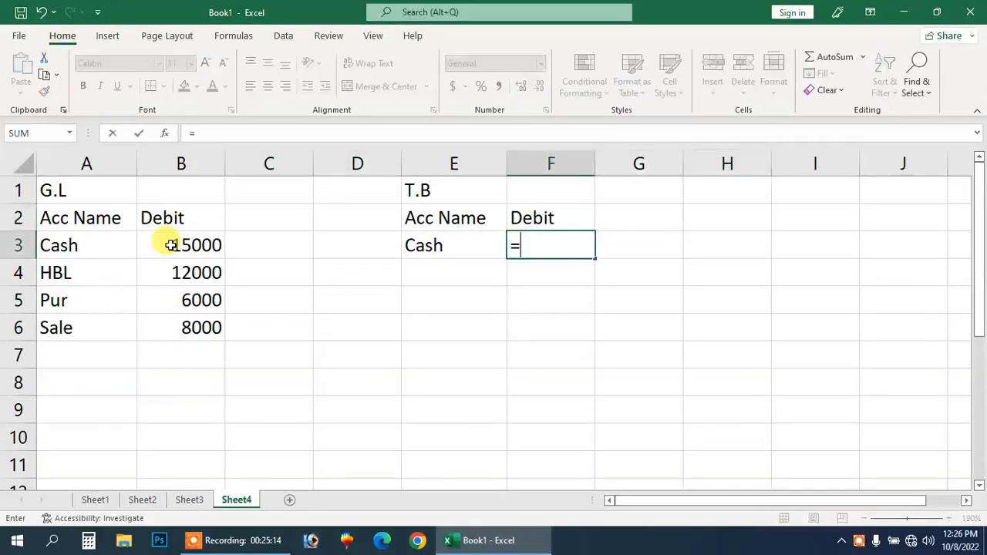
type("sumi")
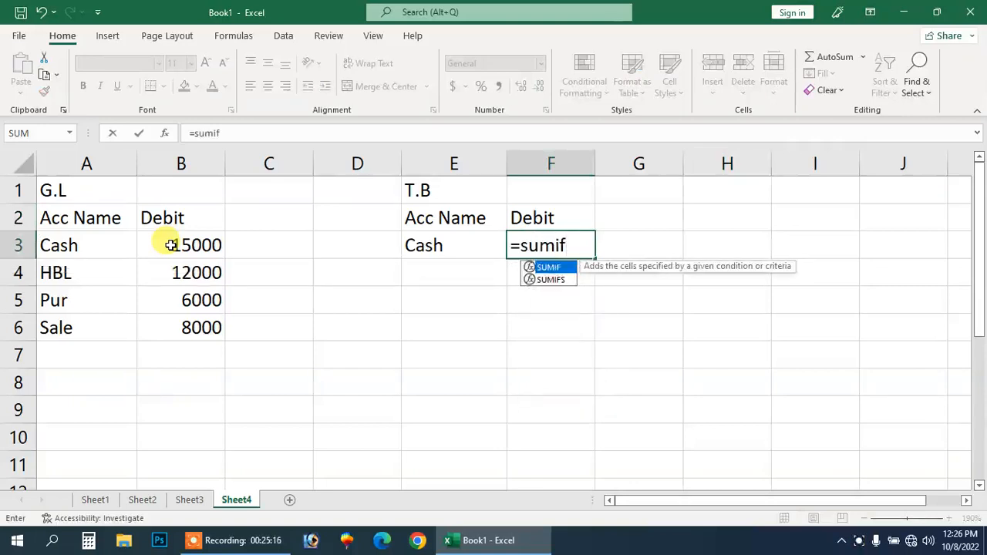
type("f")
key("Tab")
left_click_drag(77, 234, 73, 319)
key("F4")
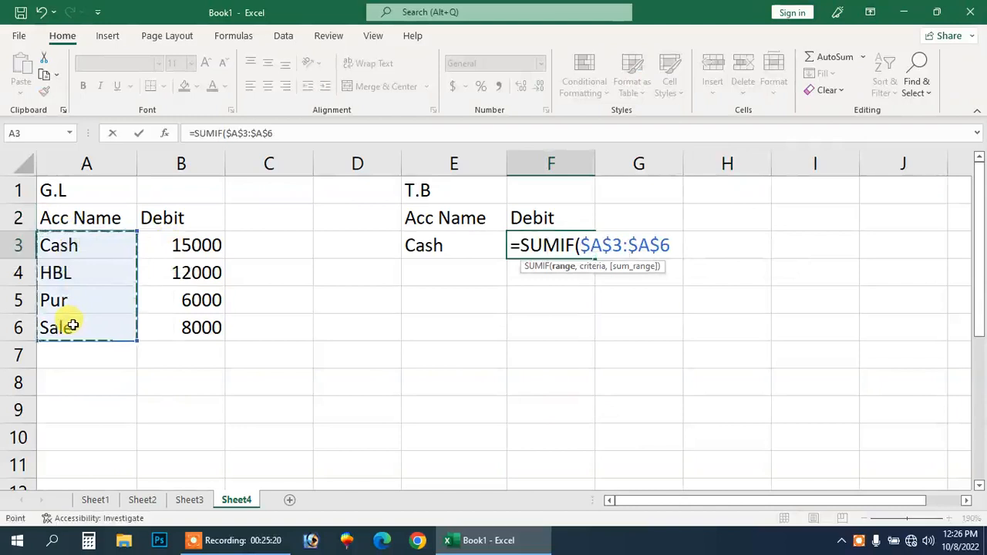
type(",")
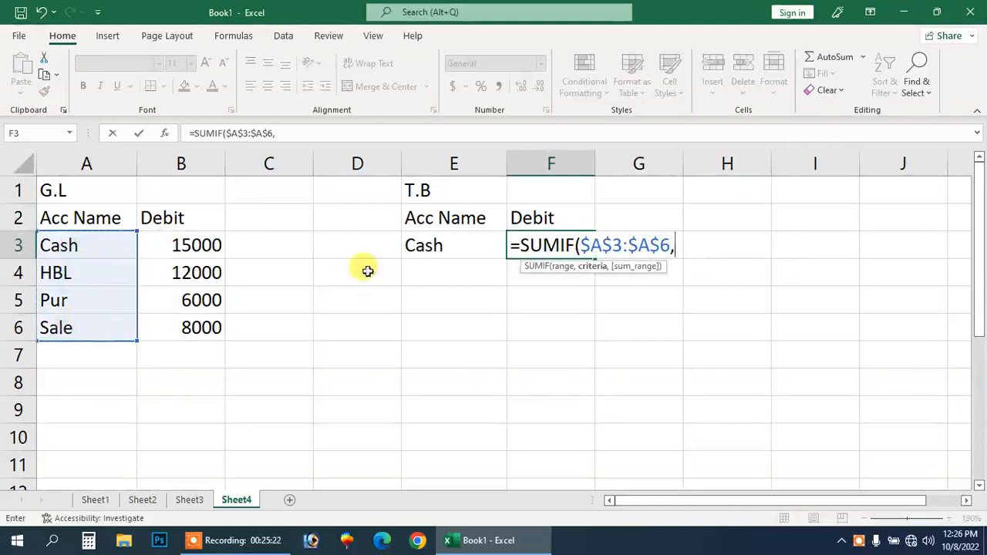
left_click(423, 246)
type(",")
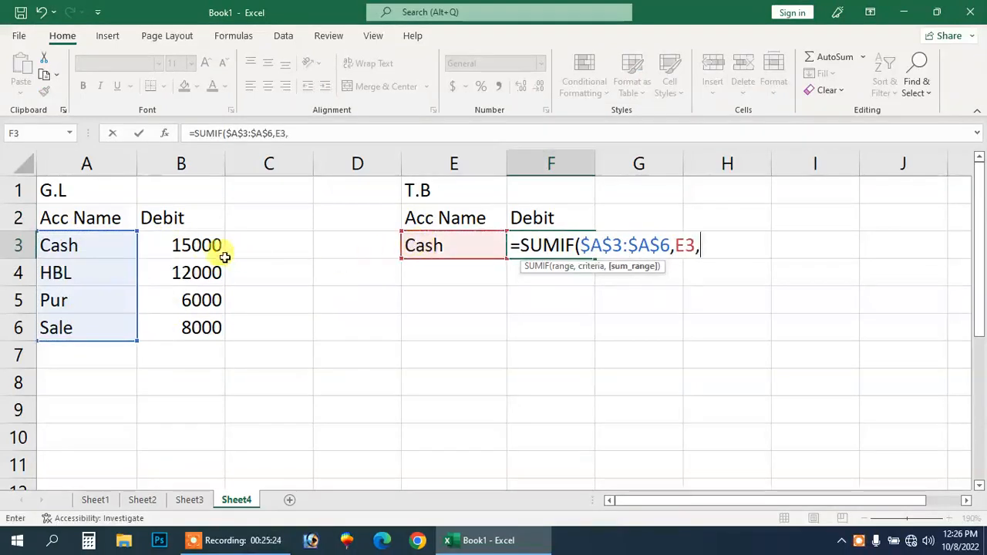
left_click_drag(193, 253, 198, 326)
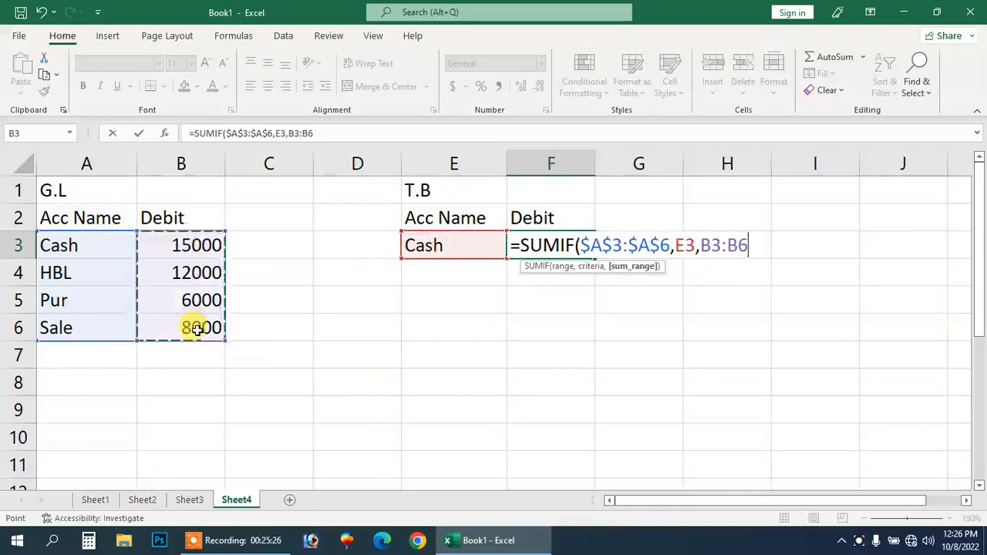
key("F4")
key("Return")
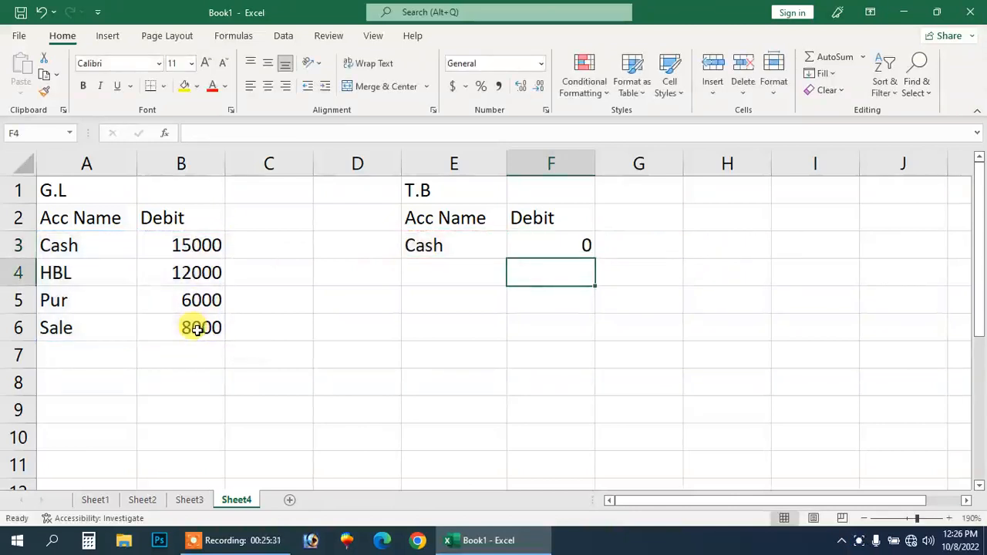
Examine the G.L account names in column A and the T.B account name in E3, inspecting the text of A3.
key("Left")
key("Left")
key("Down")
key("Down")
key("Down")
key("Left")
key("Left")
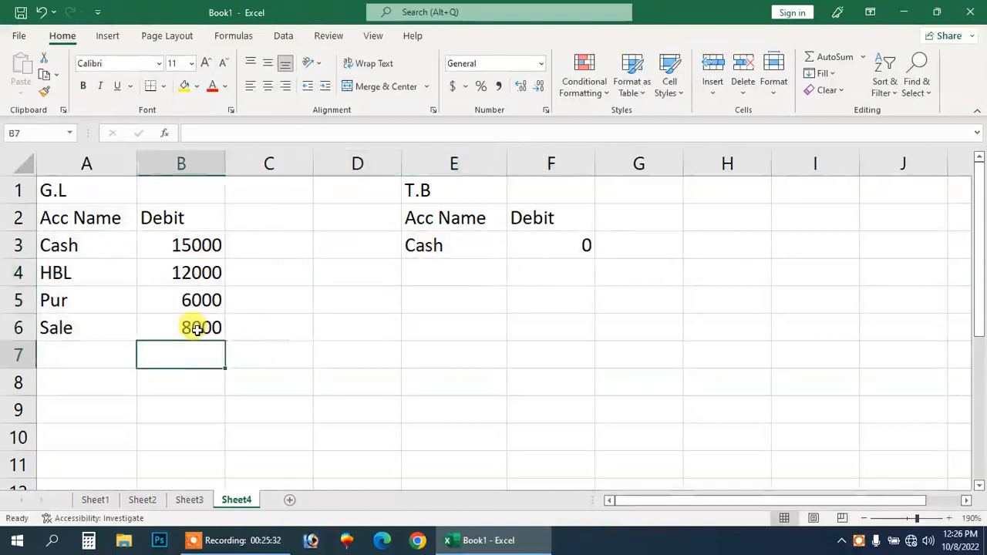
key("Left")
key("Up")
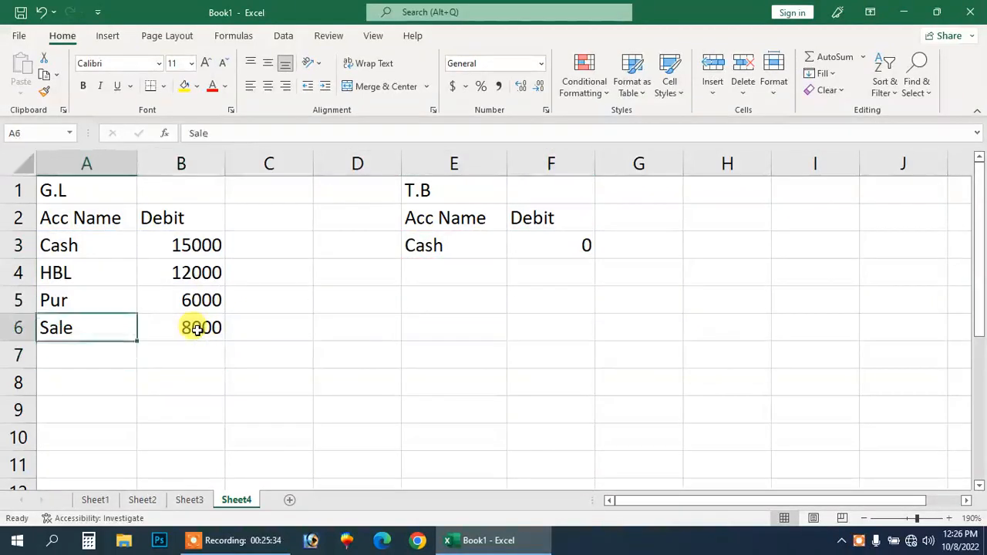
key("Up")
key("Up")
key("Right")
key("Right")
key("Right")
key("Right")
key("Up")
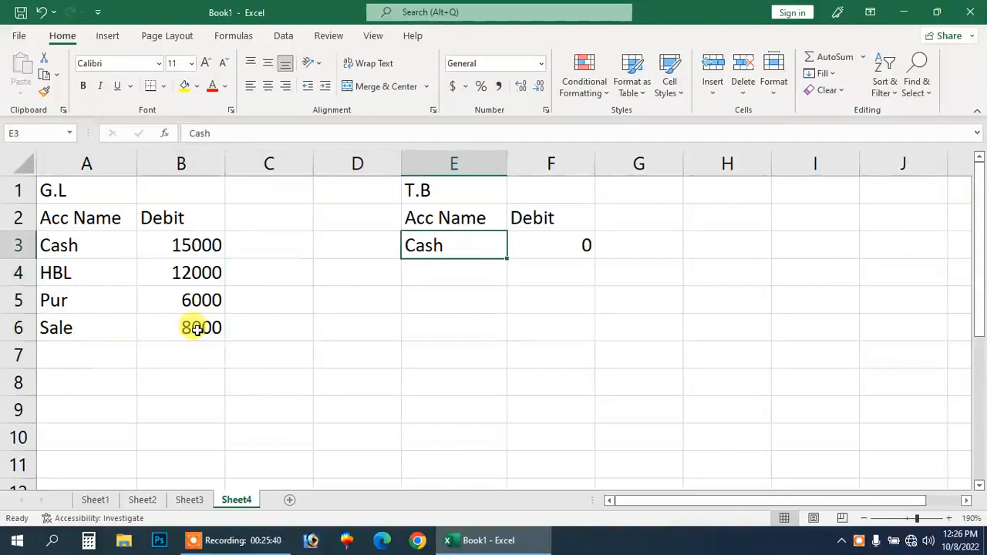
key("Left")
key("Left")
key("Left")
key("Left")
key("F2")
key("Return")
Clear the T.B account name in E3 and re-enter it as Cash.
key("Right")
key("Right")
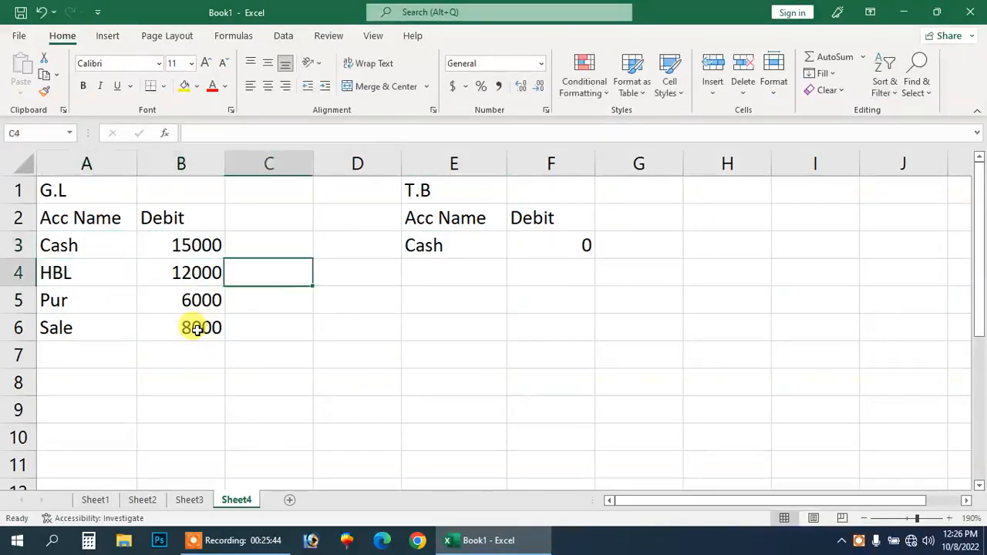
key("Right")
key("Up")
key("Right")
key("Delete")
type("Ca")
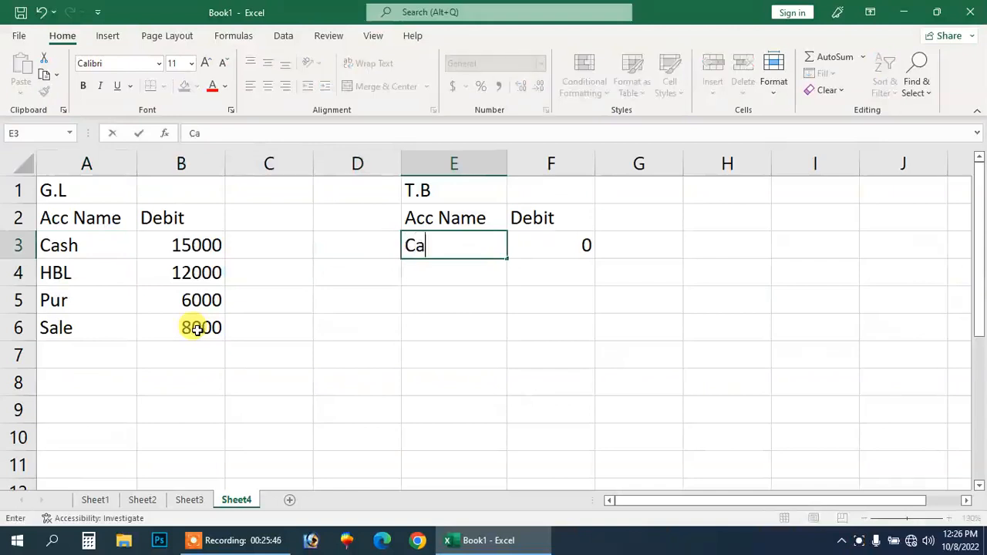
key("Return")
key("Up")
key("Delete")
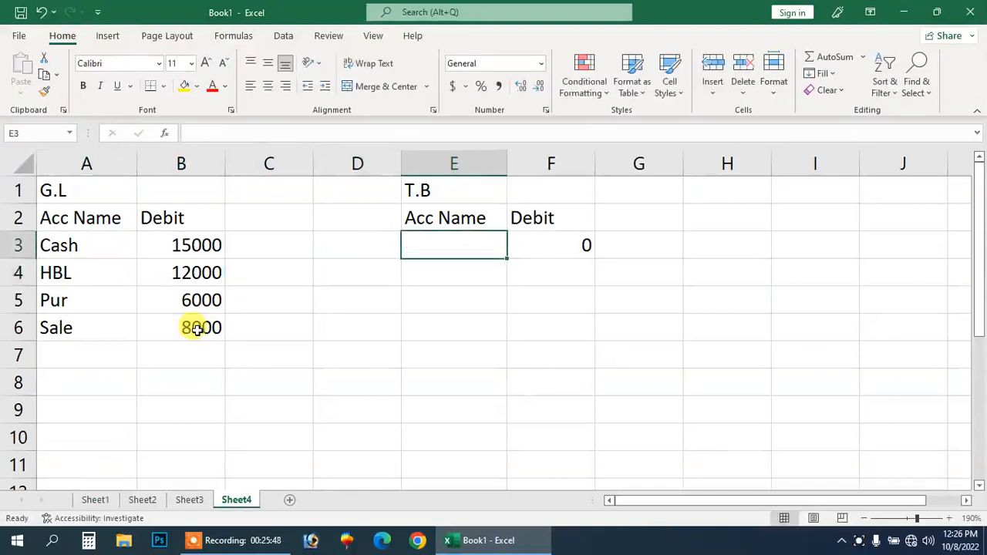
type("Cash")
key("Return")
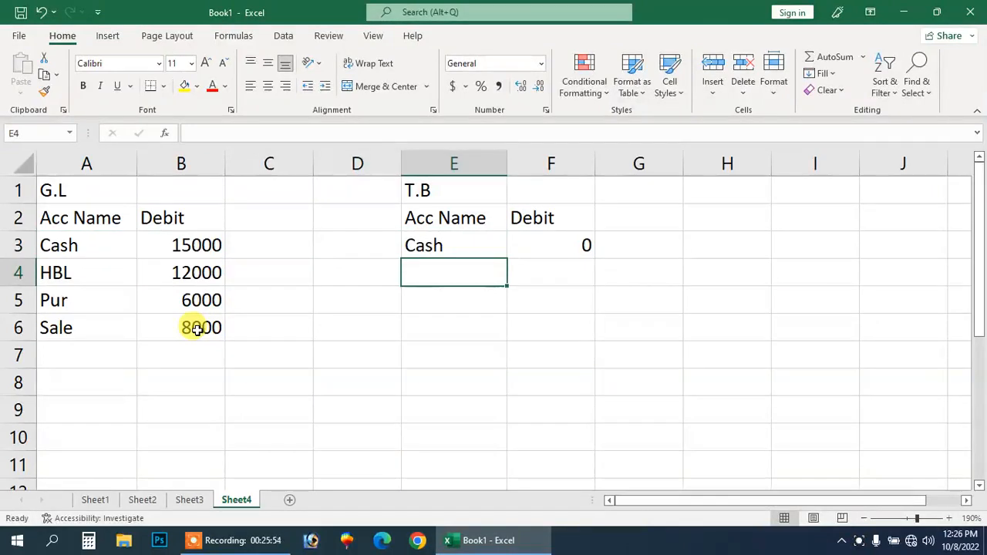
Check the exact text of the first G.L account name in A3 without changing it.
key("Left")
key("Left")
key("Left")
key("Left")
key("Up")
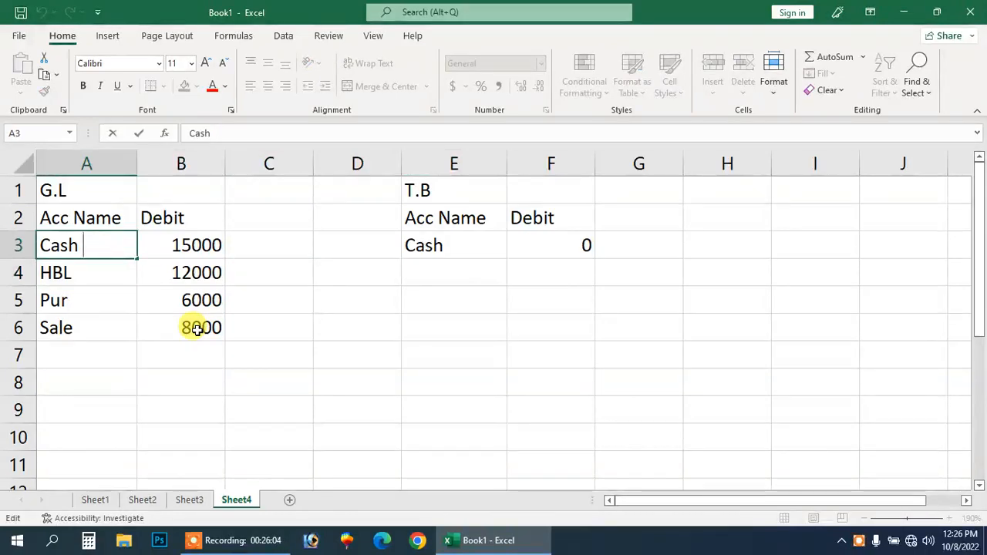
key("Escape")
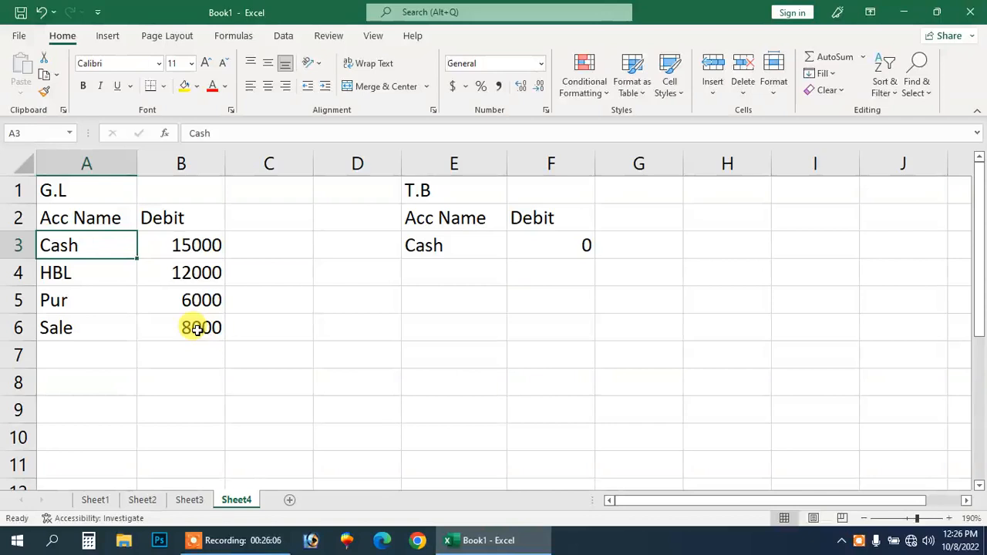
Delete the G.L title in A1 and the T.B title in E1.
key("Up")
key("Up")
key("shift+Right")
key("Delete")
key("Right")
key("Right")
key("Right")
key("Right")
key("ctrl+c")
key("Delete")
Rename the first table's headings to P Name in A2 and Stock in B2.
key("Left")
key("Left")
key("Left")
key("Down")
key("Left")
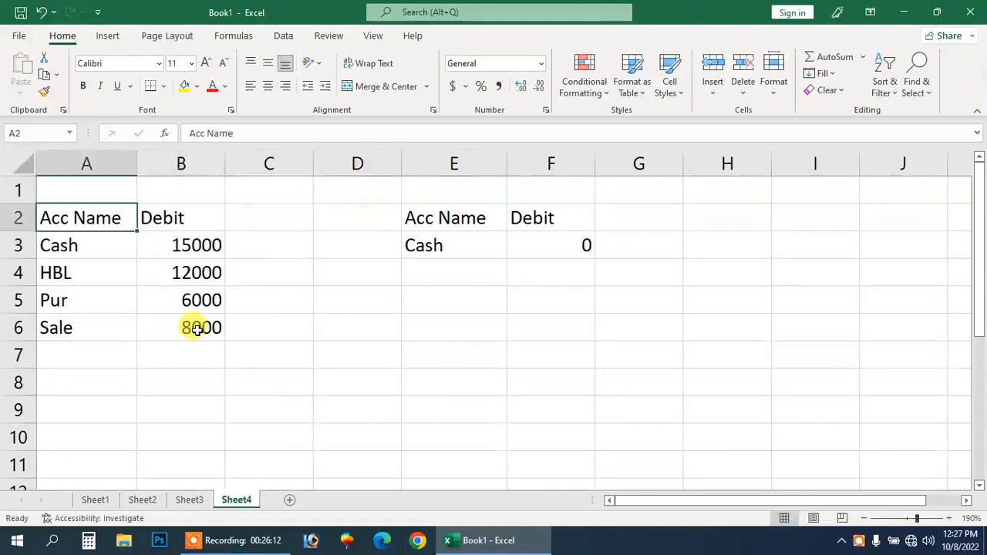
type("P Name")
key("Tab")
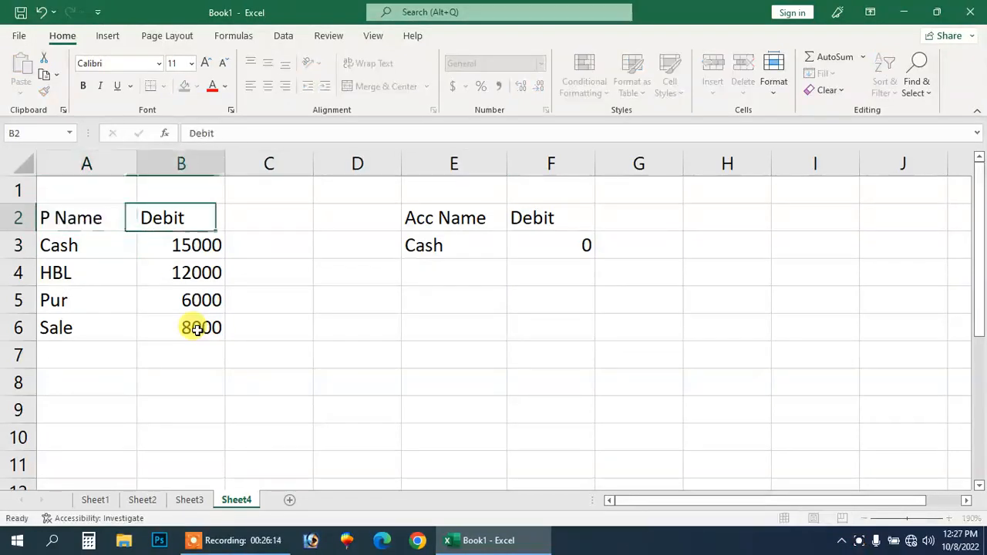
type("Sto")
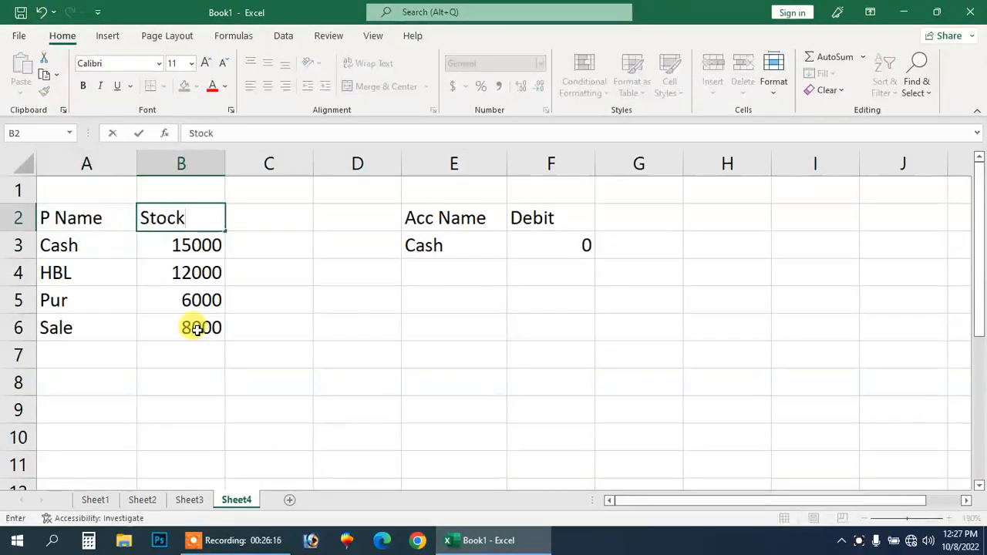
type("ck")
key("Return")
Clear the account entries in A4:C6 and the account name in A3.
key("Left")
key("Down")
key("shift+Right")
key("shift+Right")
key("shift+Down")
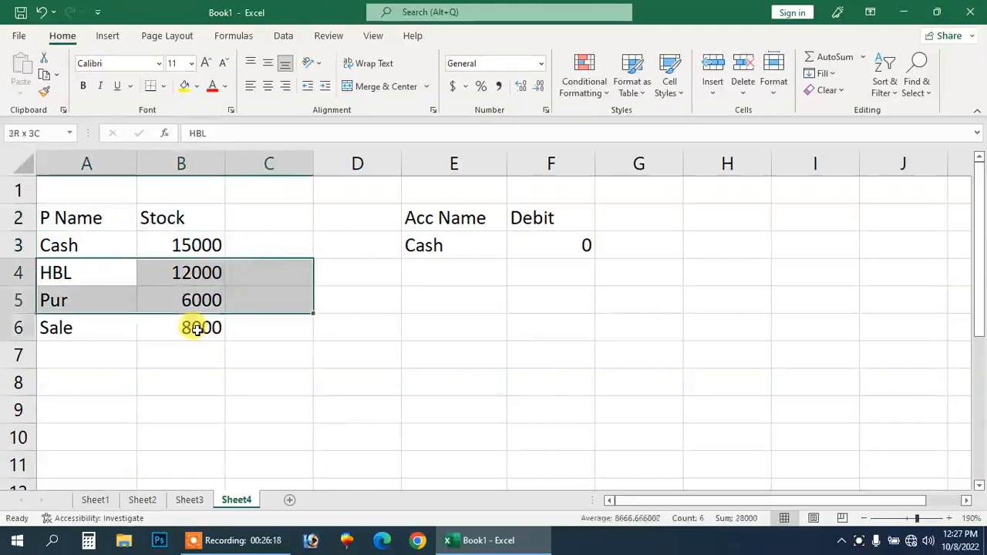
key("shift+Down")
key("Delete")
key("Up")
key("Delete")
key("Up")
key("Down")
Enter three people's names in A3:A5 under P Name, correcting the spelling of the third.
type("Ali")
key("Return")
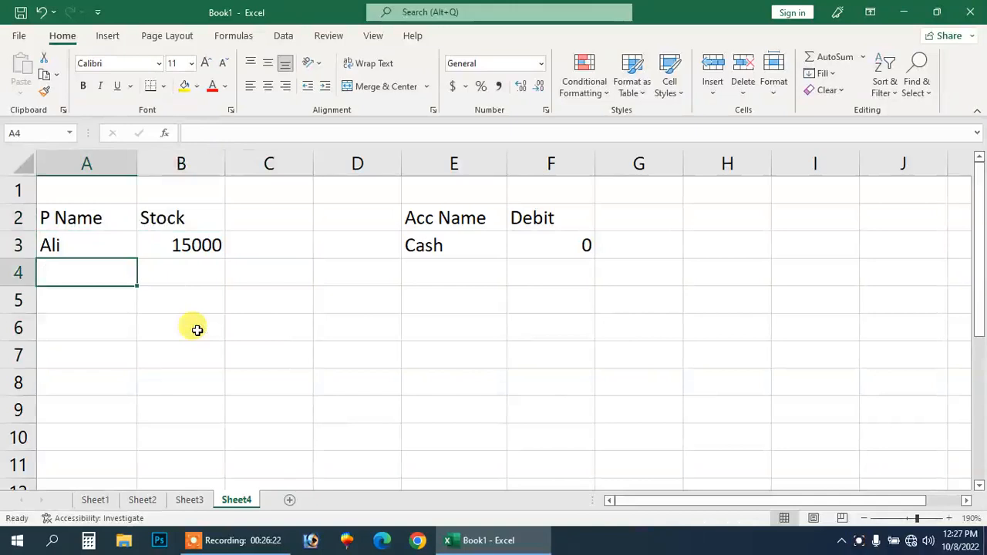
type("Umer")
key("Return")
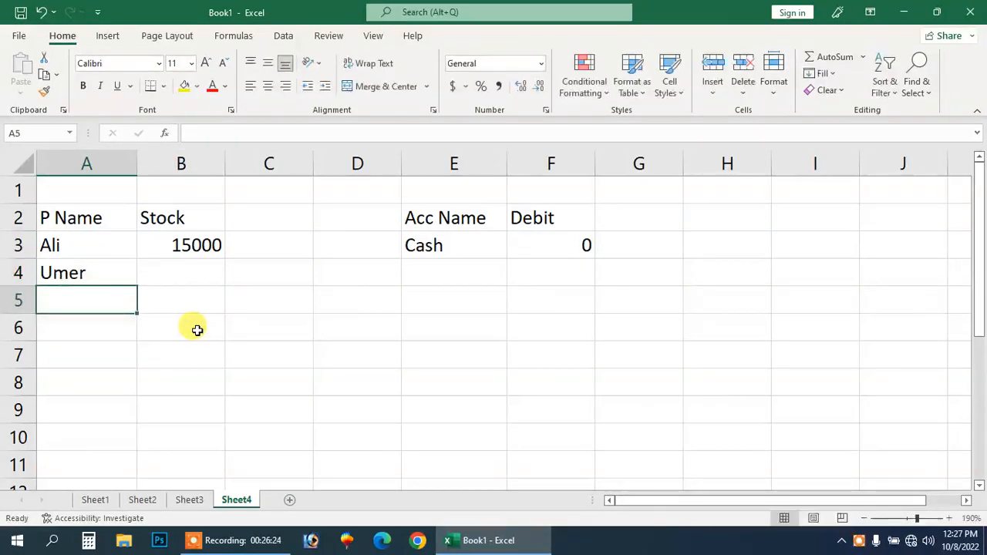
type("Zahuid")
key("Return")
key("Up")
key("F2")
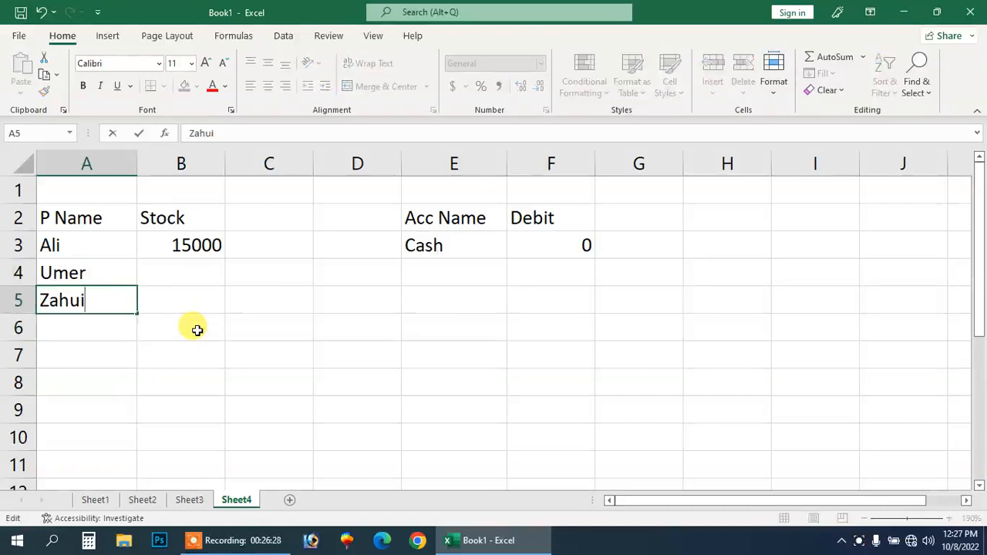
key("Return")
Copy the three names in A3:A5 and paste them into A6:A8 under P Name.
key("Up")
key("Up")
key("Up")
key("shift+Down")
key("shift+Down")
key("shift+Up")
key("shift+Up")
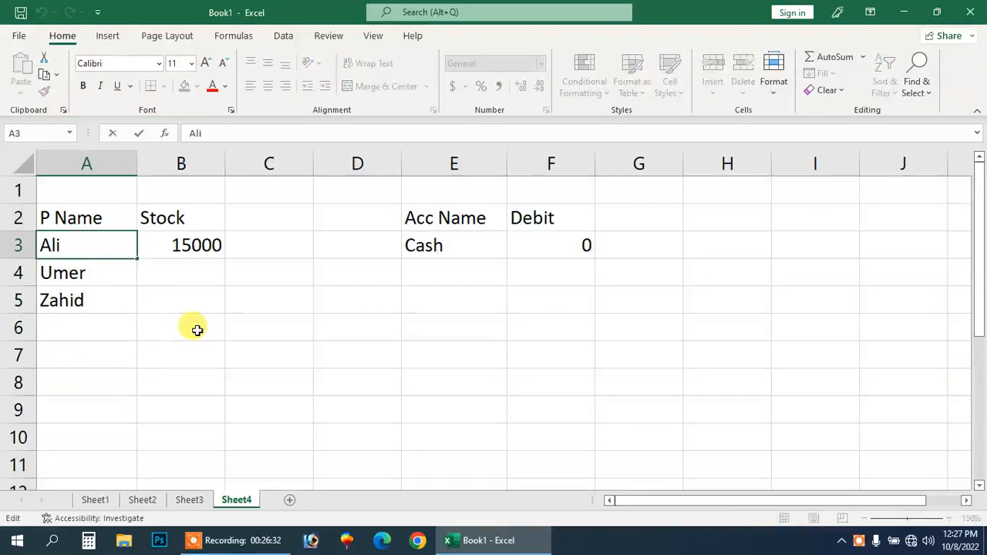
key("Down")
key("Up")
key("shift+Down")
key("shift+Down")
key("ctrl+c")
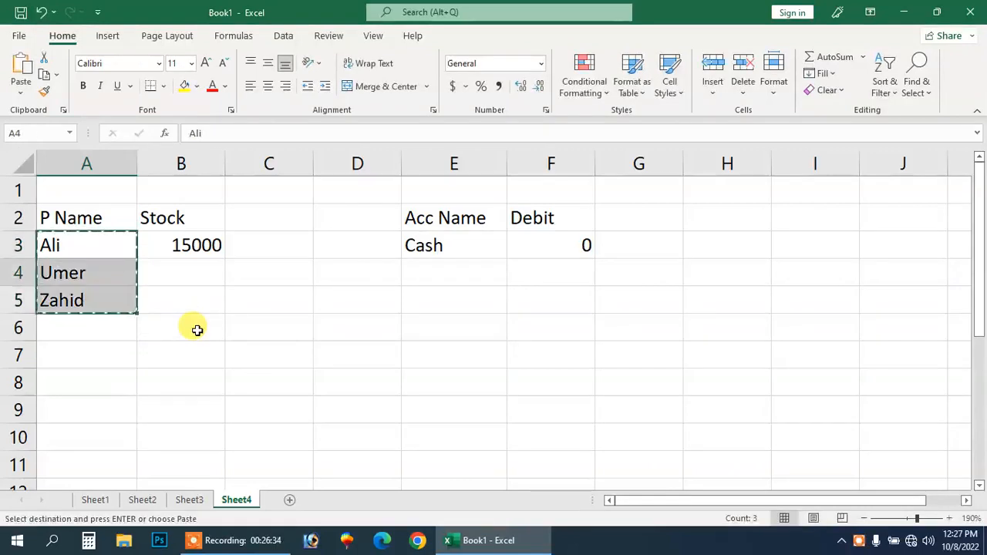
key("Down")
key("Down")
key("Down")
key("ctrl+v")
Paste the copied names once more into A9:A11 and end the copy mode.
key("Down")
key("Down")
key("Down")
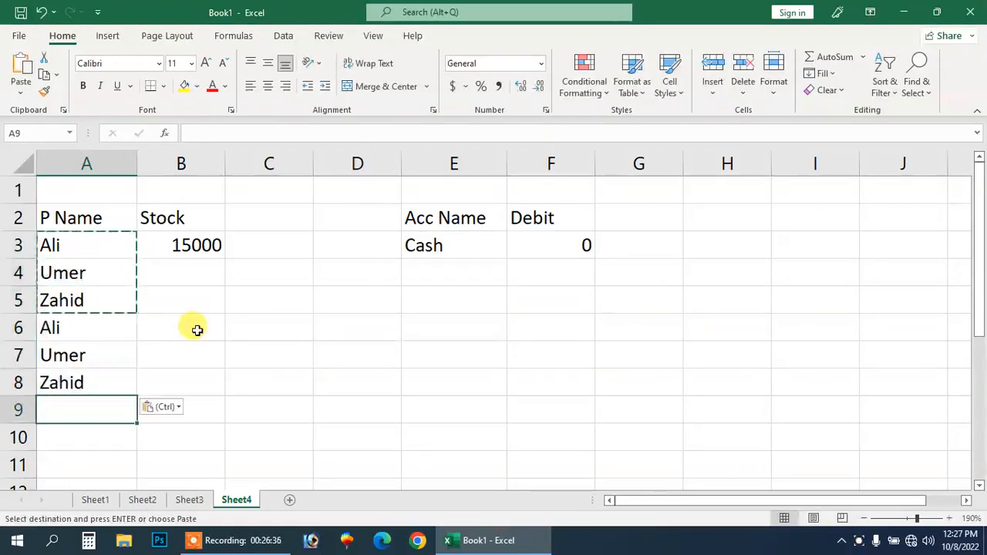
key("ctrl+v")
key("Right")
key("Up")
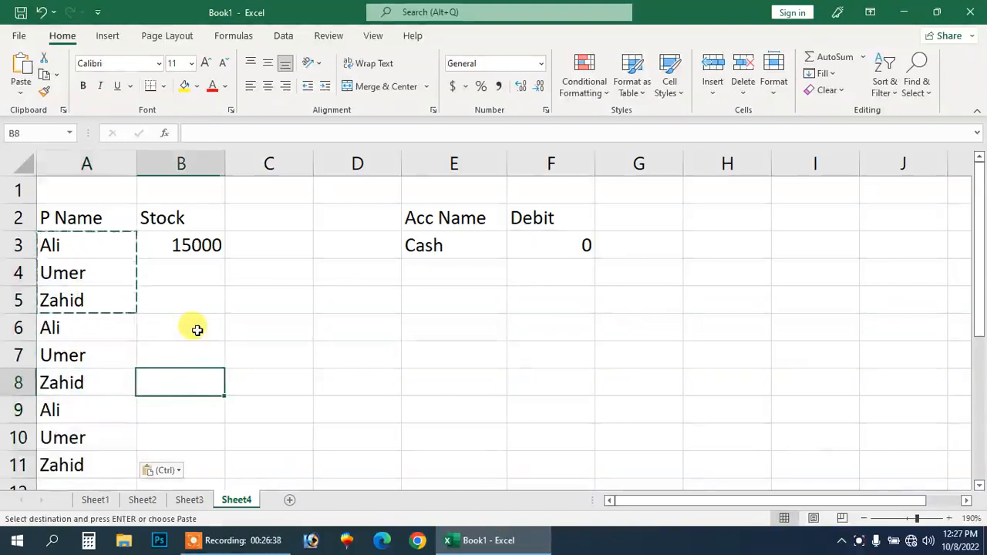
key("Escape")
Enter the stock amounts 2000, 4000, 6000, 8000 and 7000 in B4:B8.
key("Up")
key("Up")
key("Up")
key("Up")
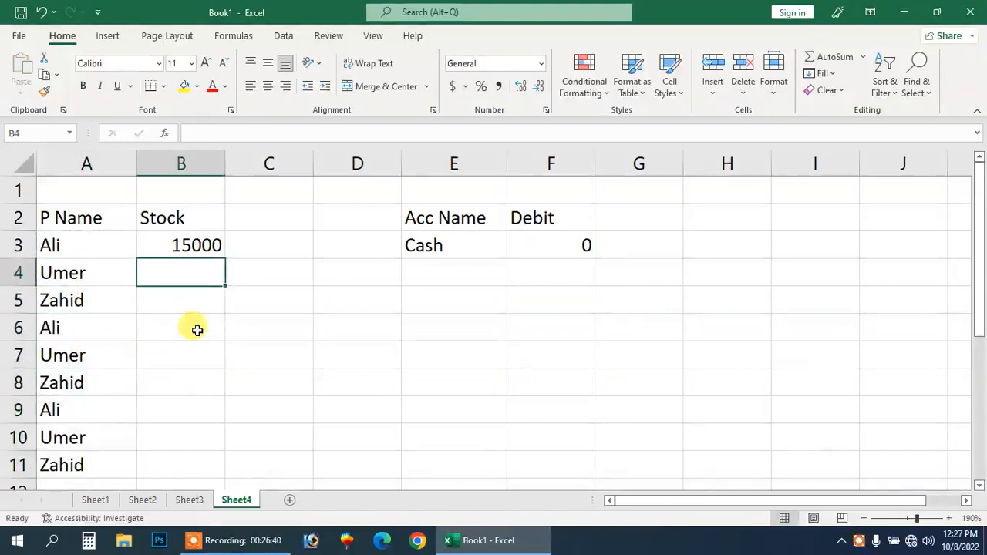
type("20")
key("Return")
type("4000")
key("Return")
type("6000")
key("Return")
key("Return")
type("7000")
key("Return")
Complete the Stock column with 6000, 5000 and 7000 in B9:B11.
type("6000")
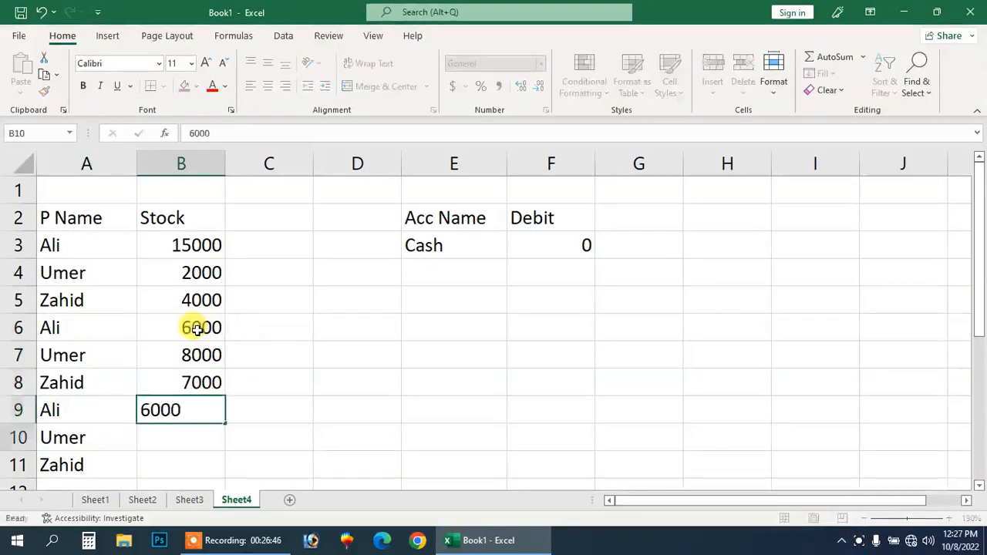
key("Return")
type("8")
key("Escape")
type("5000")
key("Return")
type("7")
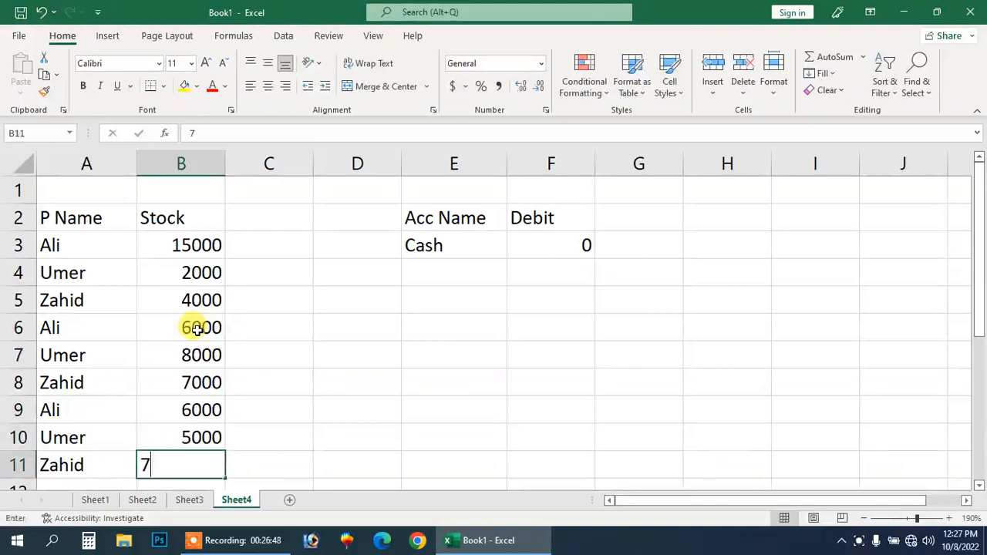
type("000")
key("Return")
Clear the old account name and debit formula in E3:F3, and enter the first person's name in E3.
key("Up")
key("Up")
key("Up")
key("Up")
key("Up")
key("Up")
key("Up")
key("Up")
key("Up")
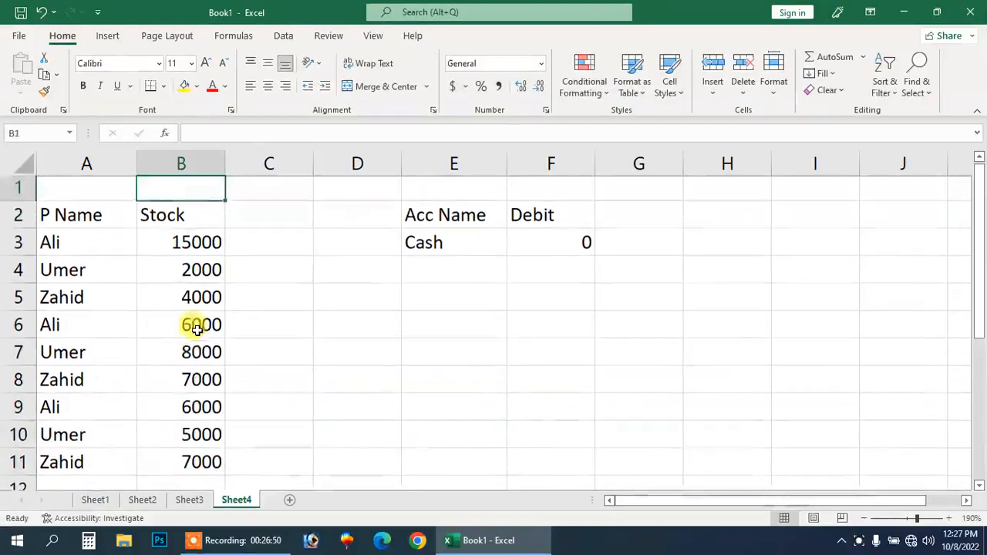
key("Right")
key("Right")
key("Right")
key("Down")
key("Down")
key("Right")
key("Delete")
key("Left")
key("Delete")
type("Ali")
key("Return")
Total the stock for the name in E3 by entering =SUMIF($A$3:$A$11,E3,$B$3:$B$11) in F3.
key("Up")
key("Right")
type("=sumif")
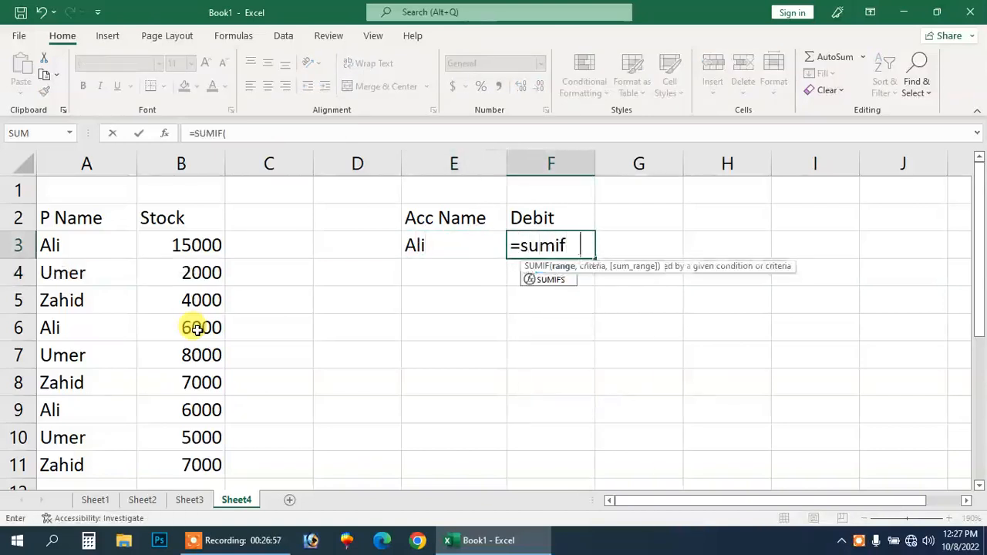
key("Tab")
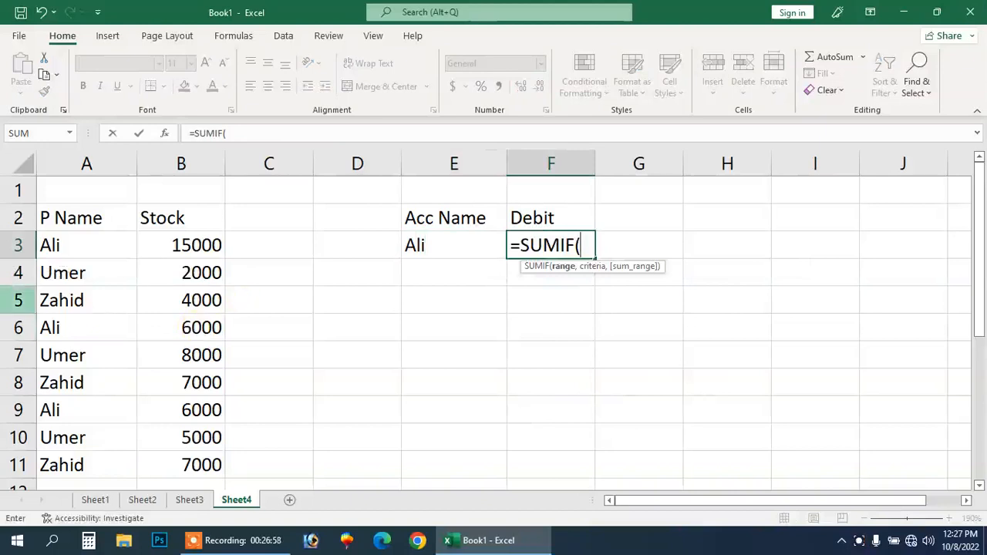
left_click_drag(59, 244, 61, 464)
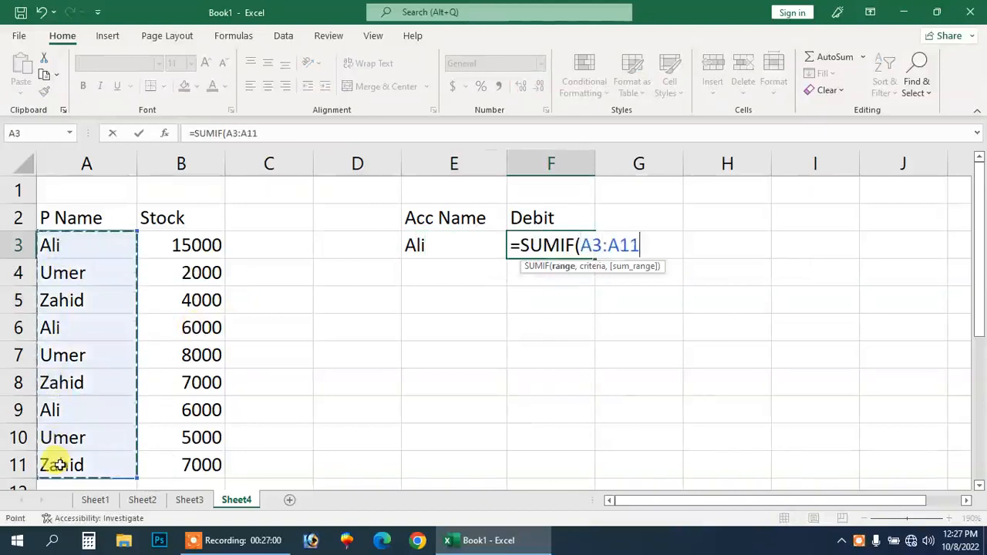
key("F4")
type(",")
left_click(439, 247)
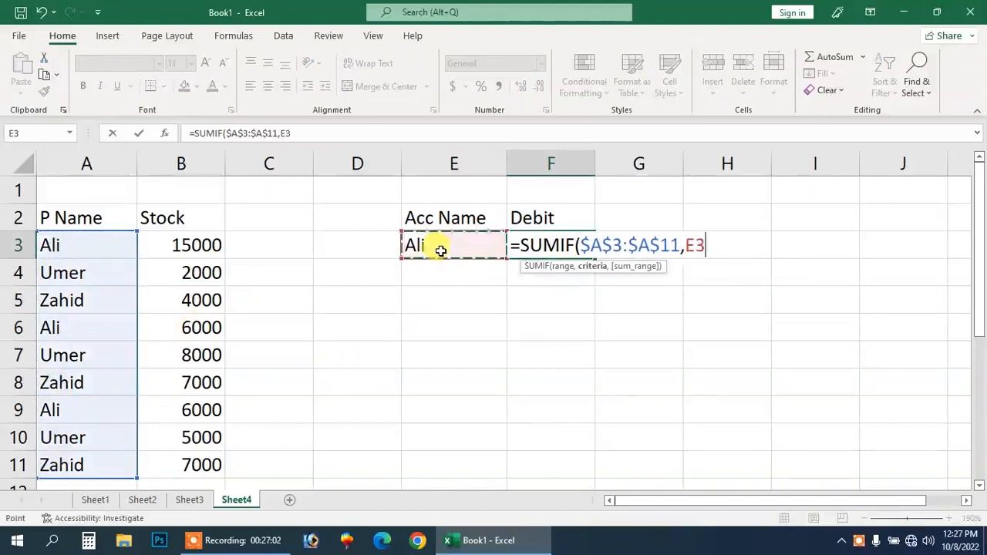
type(",")
left_click_drag(196, 245, 176, 458)
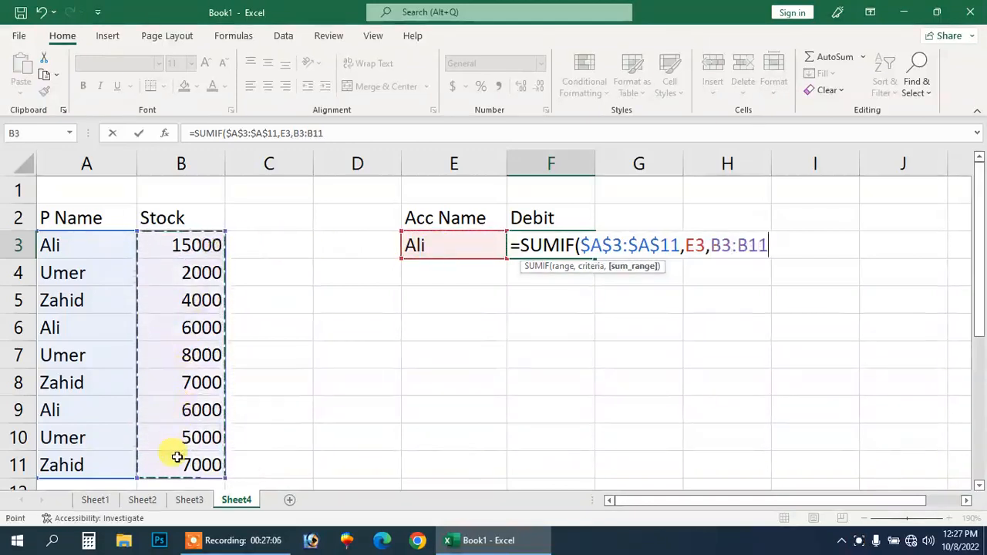
key("F4")
key("Return")
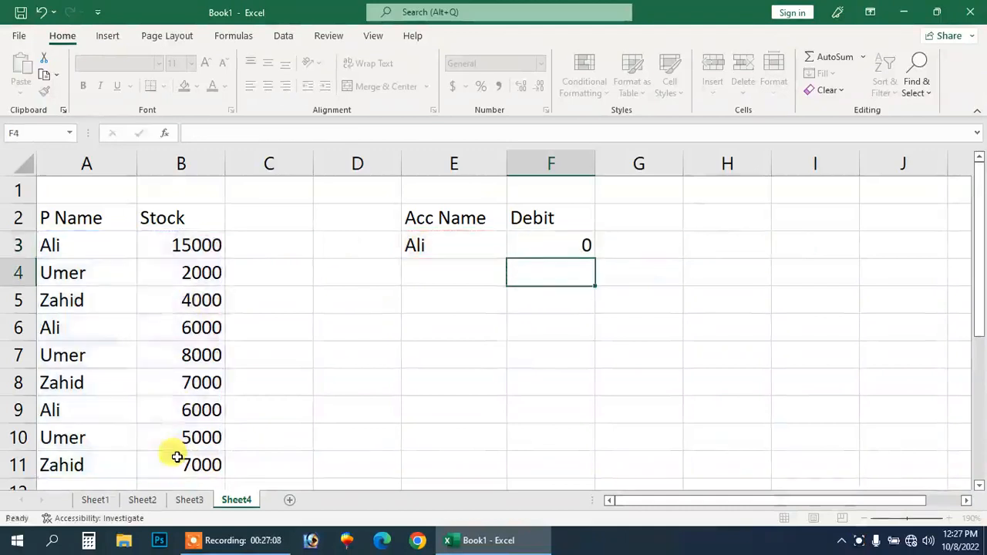
Test the SUMIF formula by changing the name in E3 to the second and third people, and restore the first name.
key("Left")
key("Up")
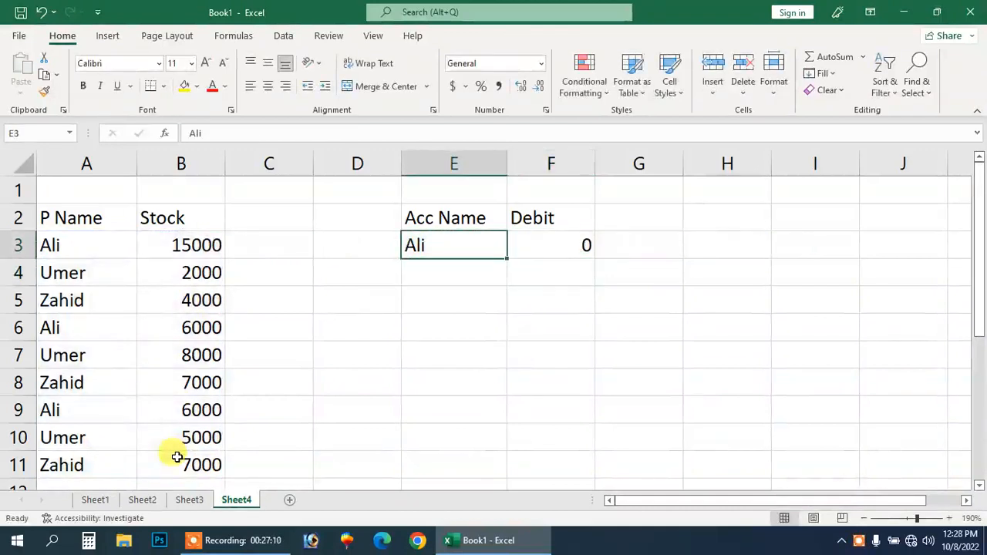
type("Umer")
key("Return")
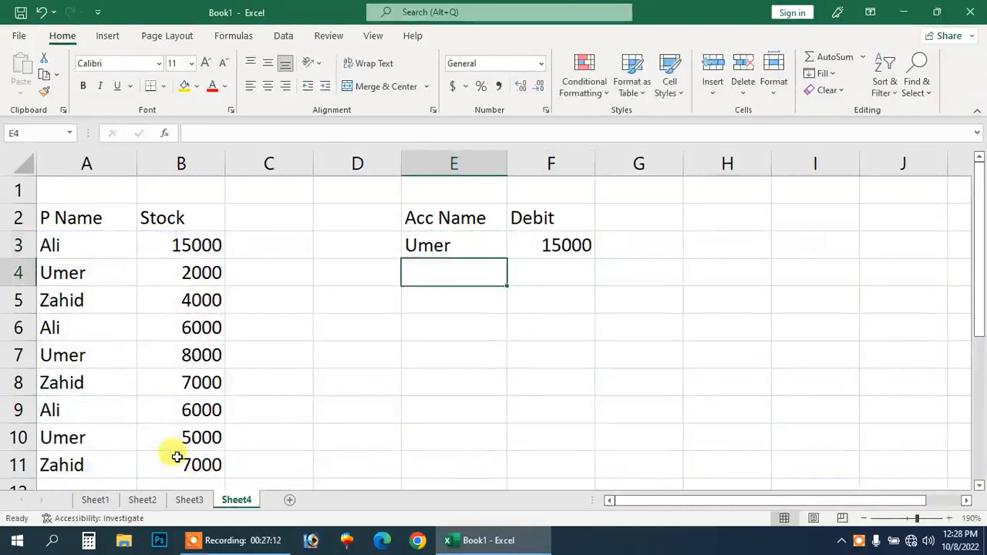
key("Up")
type("Zah")
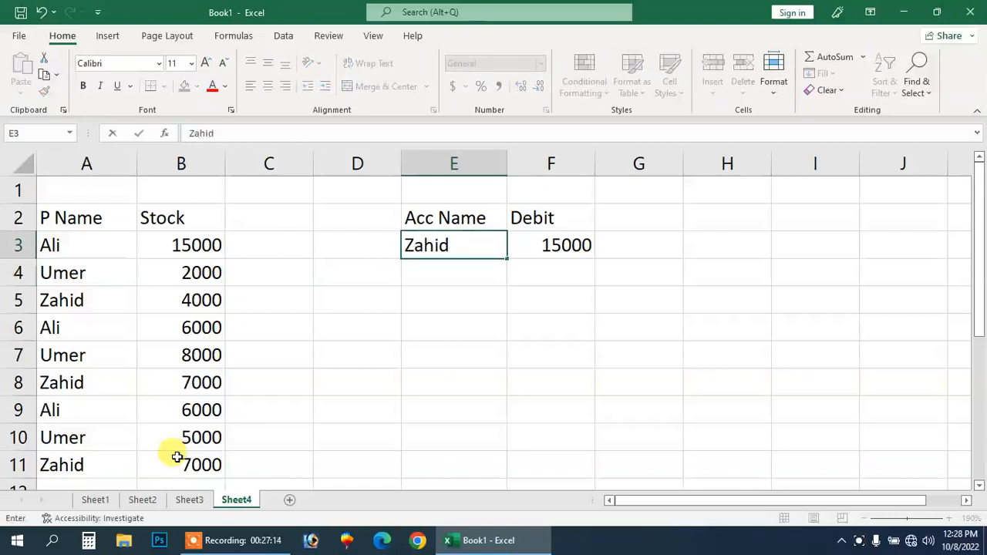
type("id")
key("Return")
key("Up")
type("Ali")
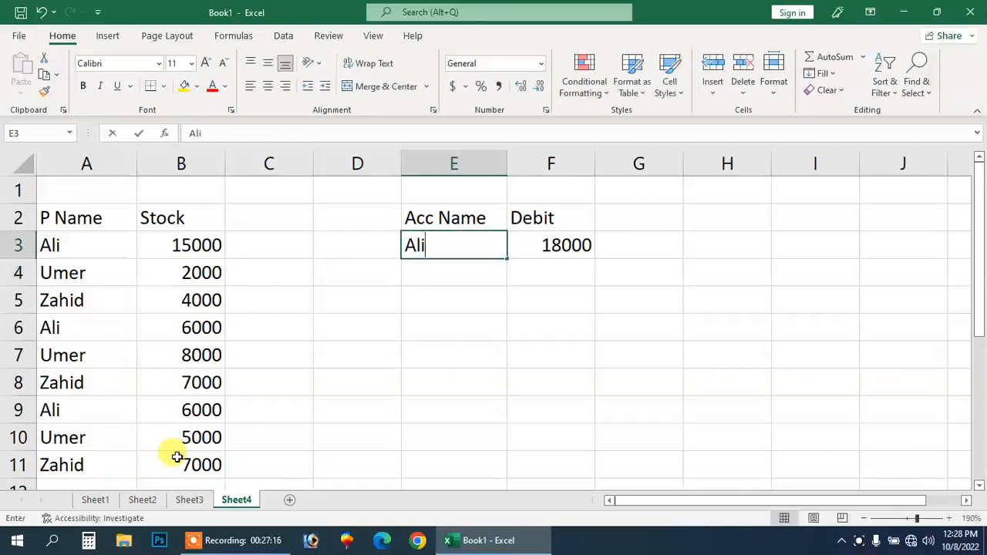
key("Return")
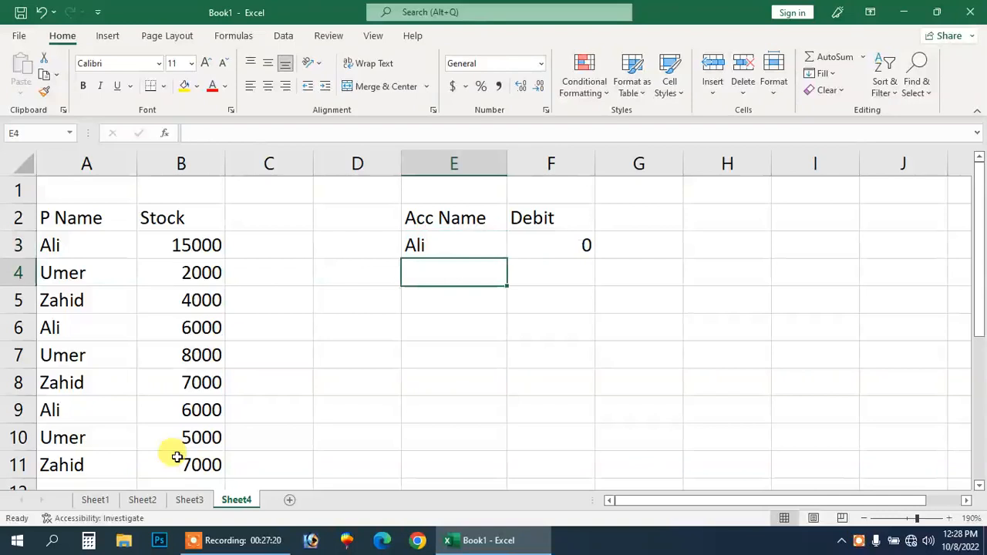
Remove the trailing space after the first person's name in A3, A6 and A9.
key("Left")
key("Left")
key("Left")
key("Left")
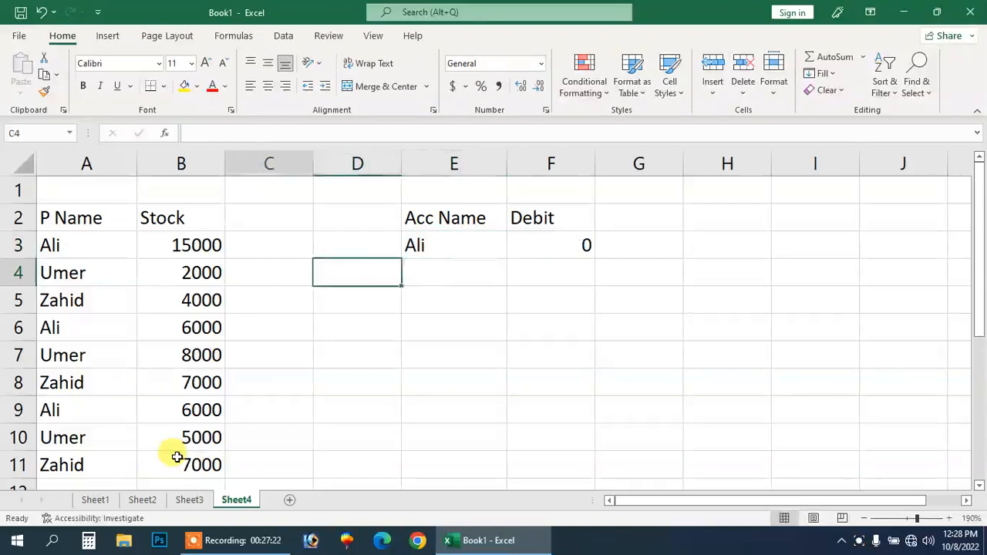
key("Up")
key("F2")
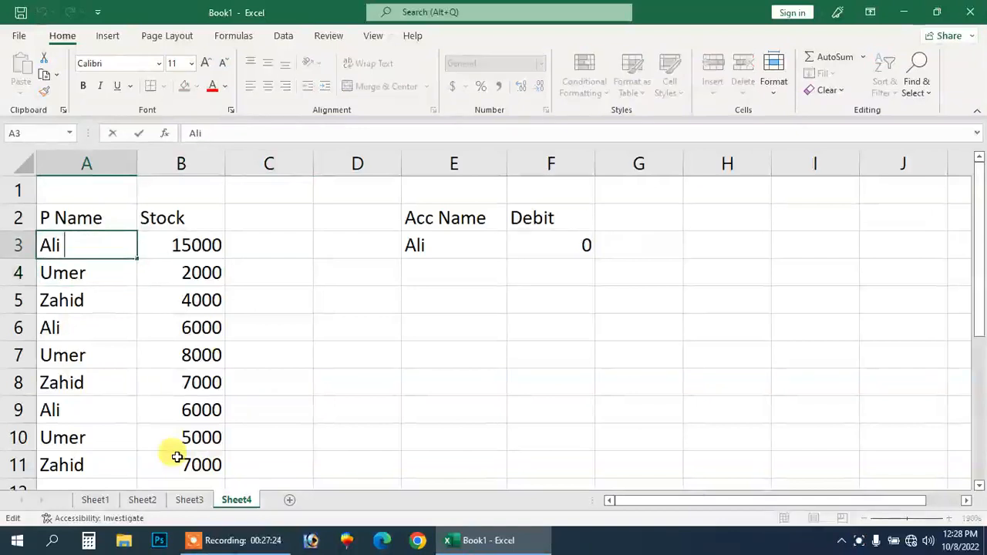
key("Return")
key("Down")
key("Down")
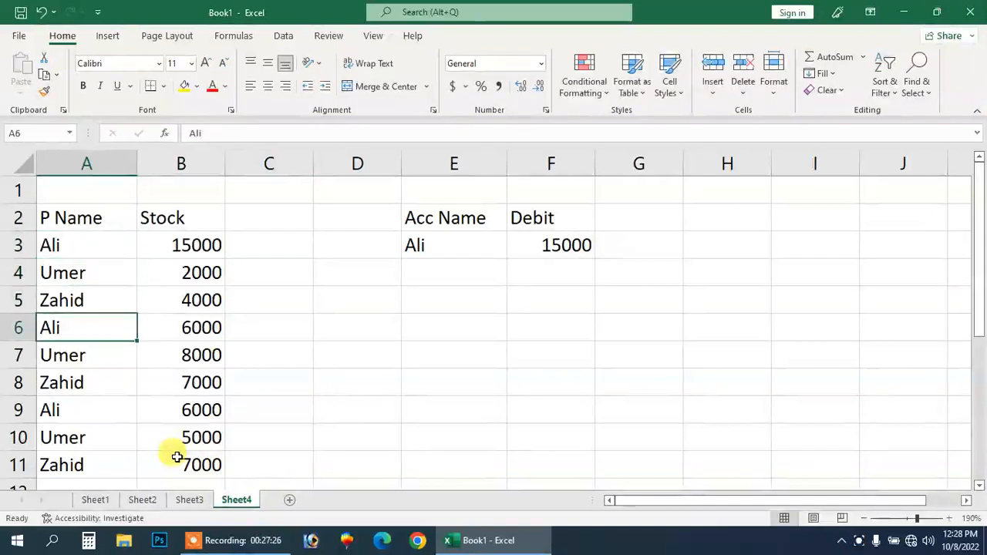
key("F2")
key("Return")
key("Down")
key("Down")
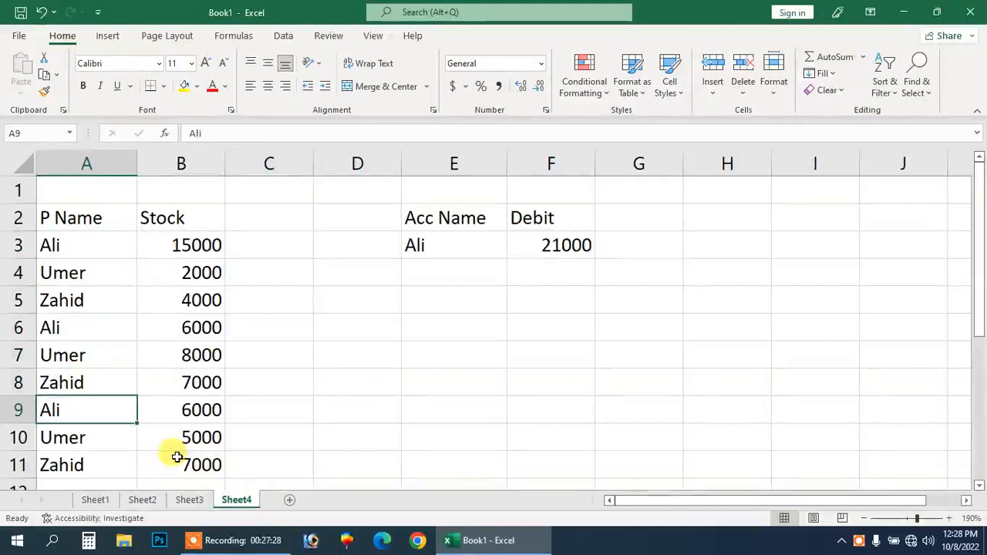
key("F2")
key("Return")
Clear E3 and re-enter the first person's name to recheck the SUMIF total.
key("Right")
key("Up")
key("Right")
key("Right")
key("Up")
key("Up")
key("Up")
key("Up")
key("Up")
key("Right")
key("Up")
key("Delete")
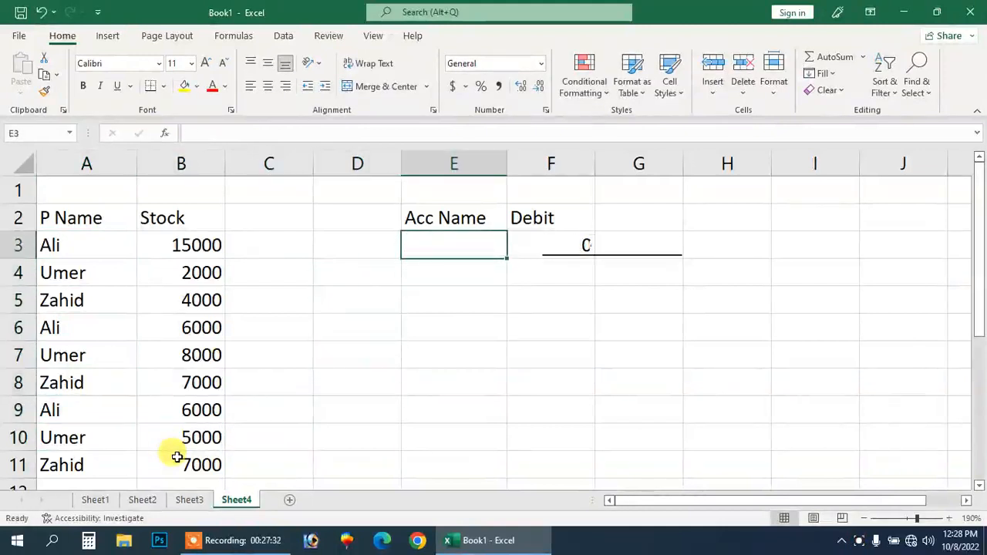
type("Ali")
key("Return")
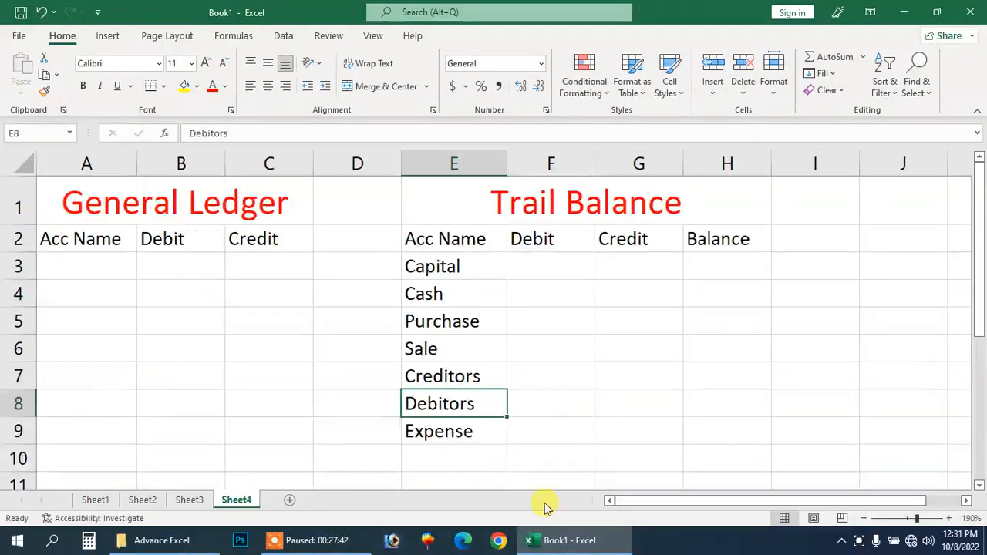
Review the account names listed in column E of the Trail Balance table.
key("Up")
key("Up")
key("Up")
key("Up")
key("Up")
key("Up")
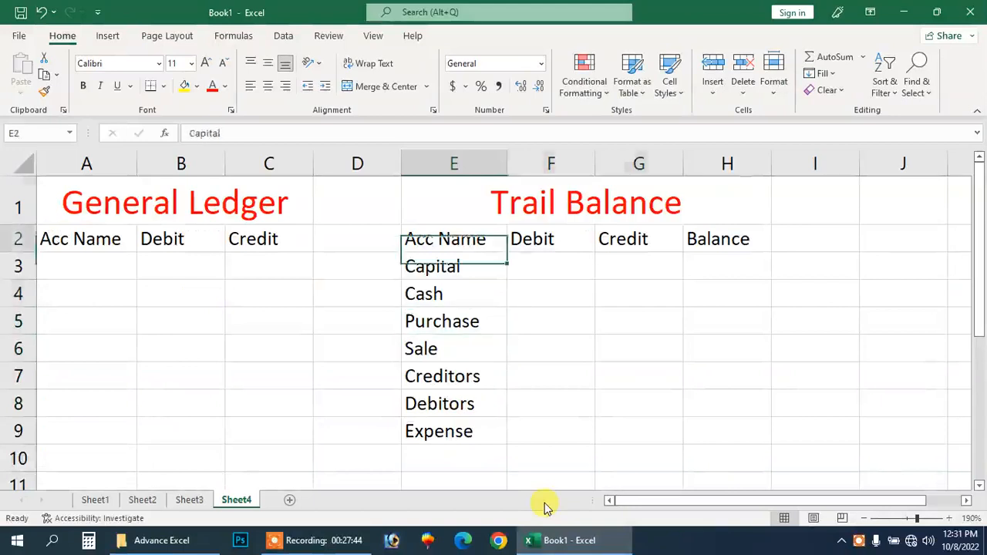
key("Up")
key("Down")
key("Down")
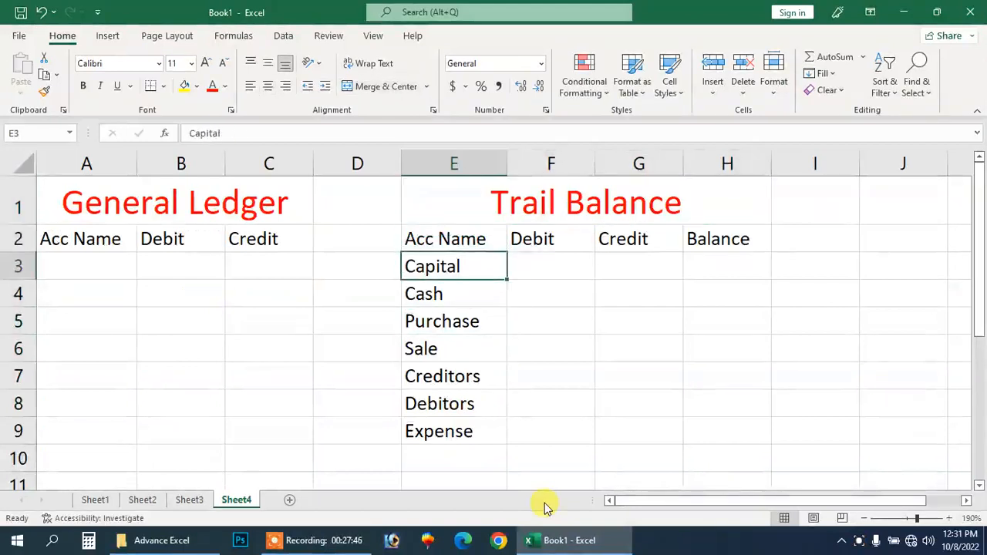
key("Down")
key("Down")
key("Down")
key("Down")
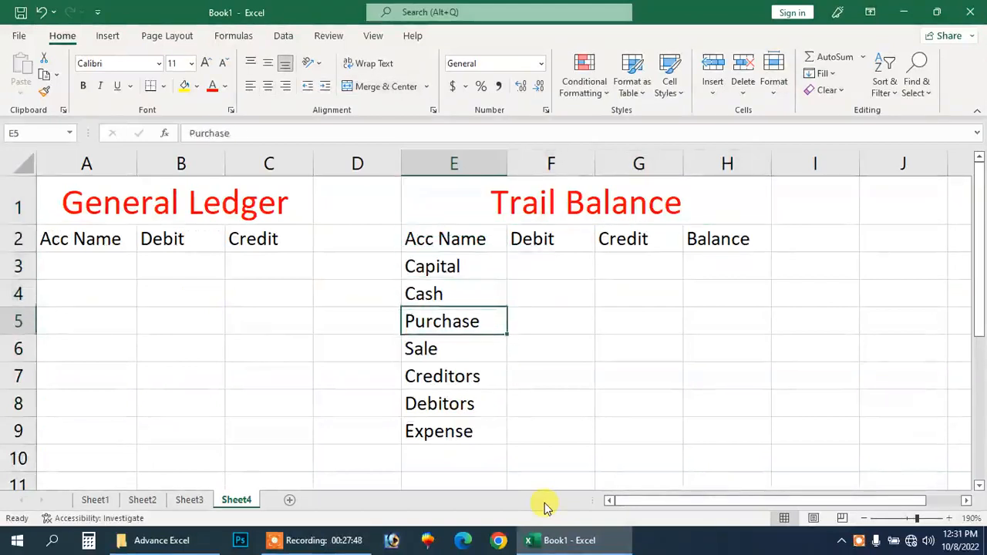
Add the account HBL in E10, below Expense in the Trail Balance list.
key("Down")
key("Down")
key("Down")
type("HBL")
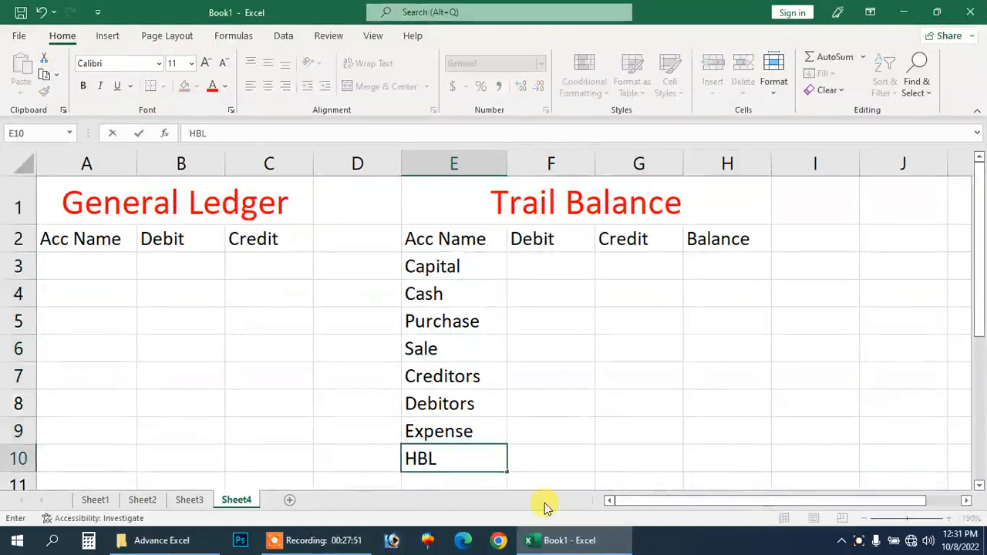
key("Return")
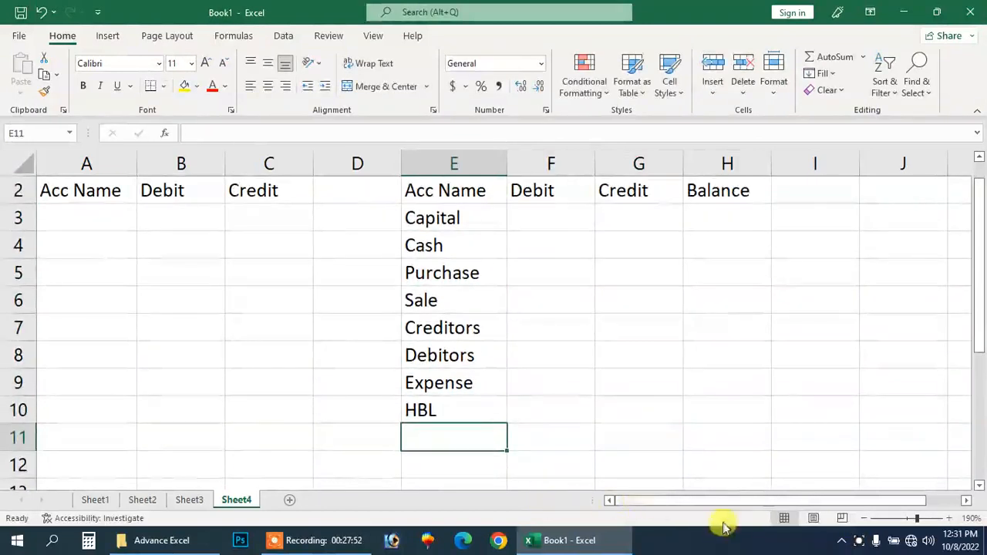
Enter Capital as the first General Ledger account name in A3.
left_click(863, 520)
left_click(864, 520)
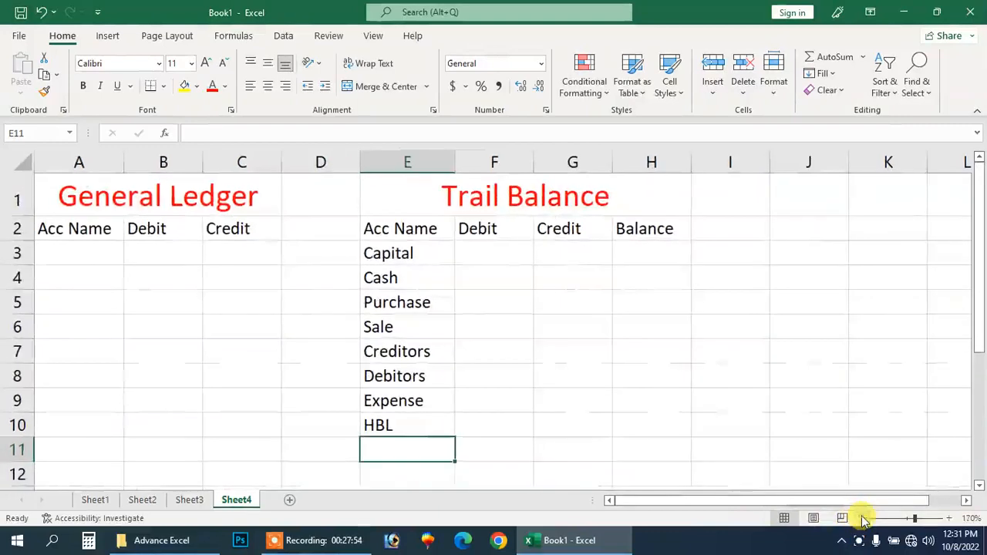
key("ctrl+Home")
key("Down")
key("Down")
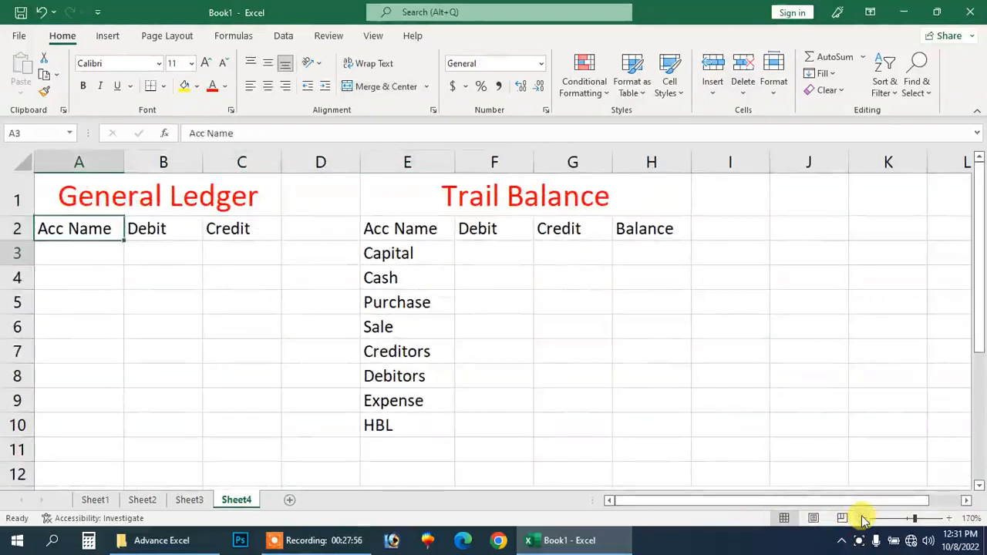
type("Capital")
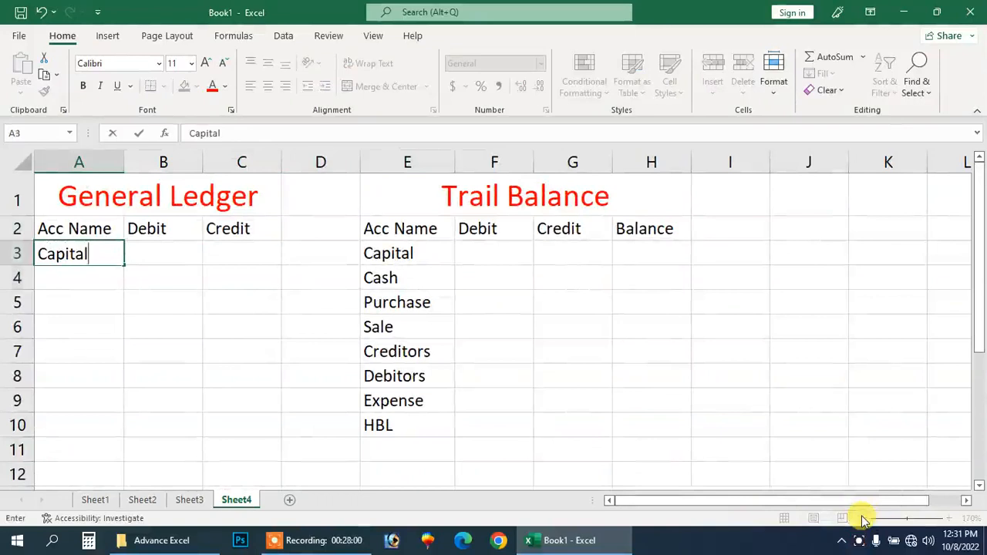
key("Return")
key("Up")
key("ctrl+c")
key("Down")
key("ctrl+c")
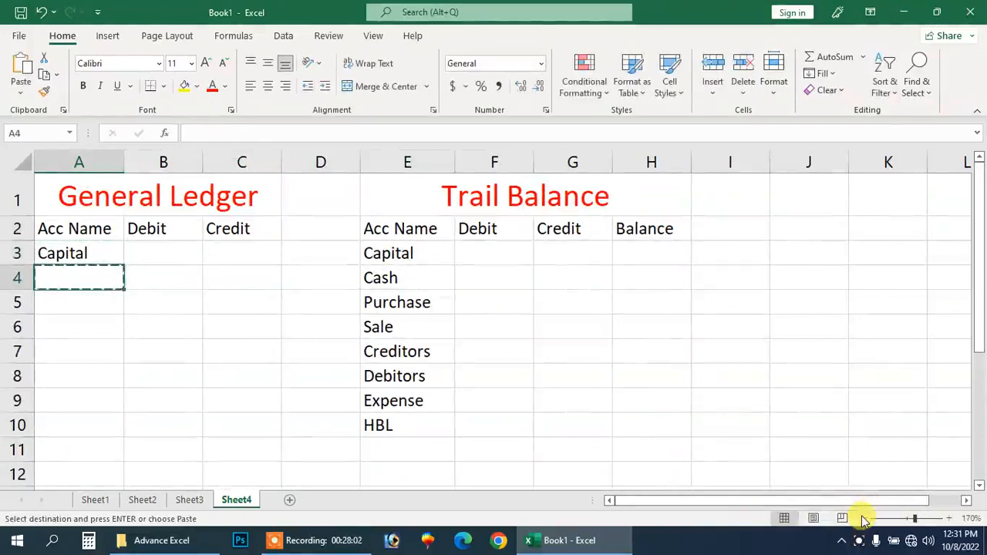
key("Escape")
key("Up")
key("ctrl+c")
key("Down")
key("ctrl+c")
key("ctrl+v")
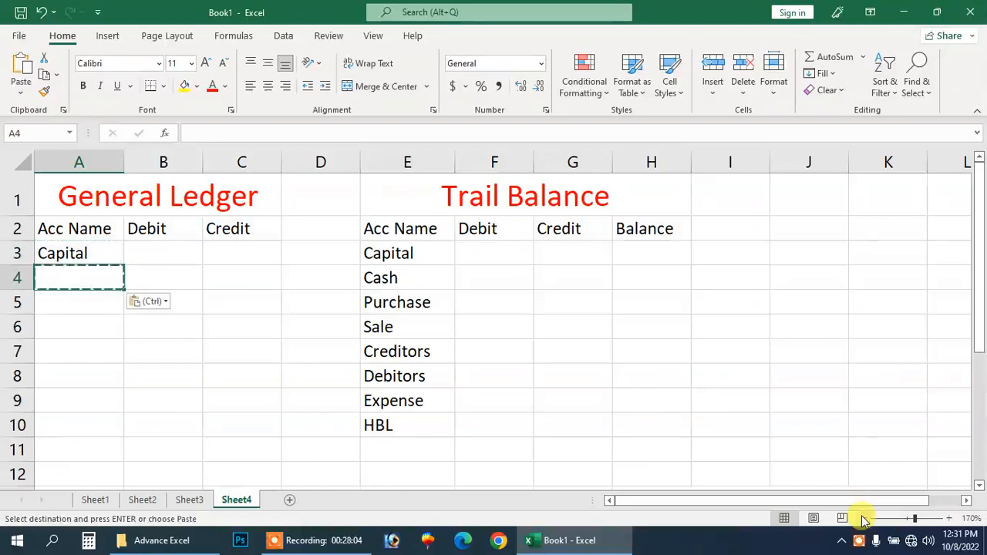
Move the Capital account from A3 to A4 and enter Cash as the account name in A3.
key("Up")
key("ctrl+x")
key("Down")
key("ctrl+v")
key("Up")
type("Cash")
key("Return")
Enter a debit of 500000 for the Cash account in B3 of the General Ledger.
key("Right")
key("Up")
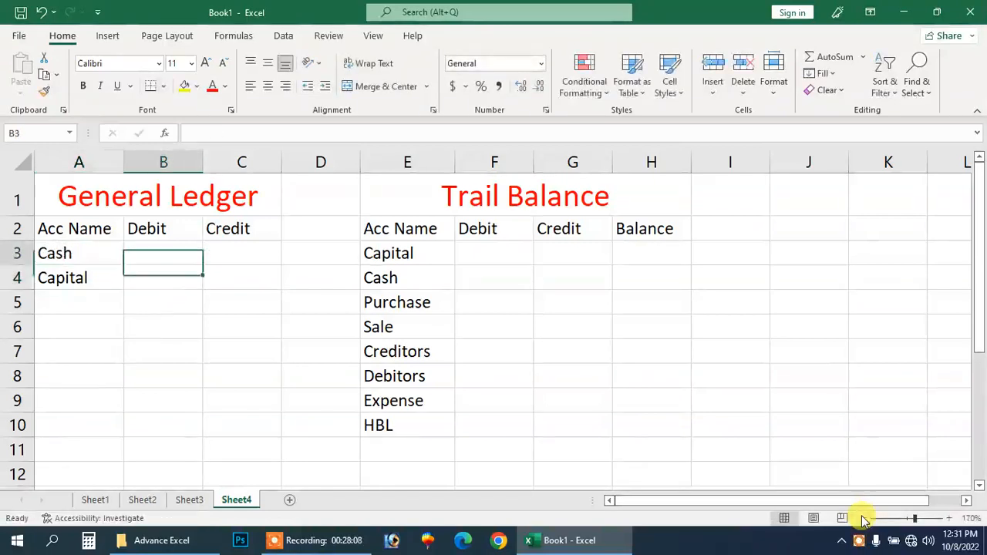
type("500000")
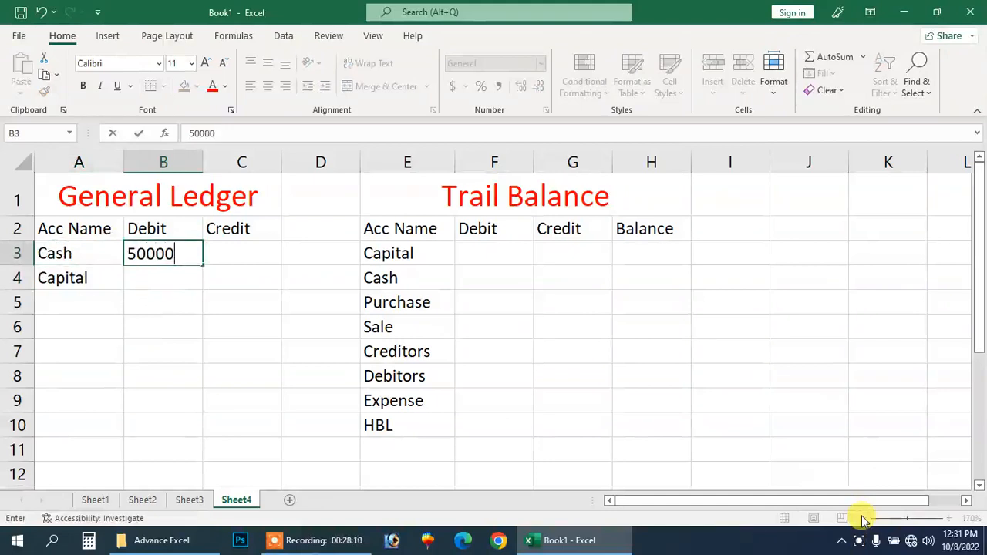
key("Return")
key("Up")
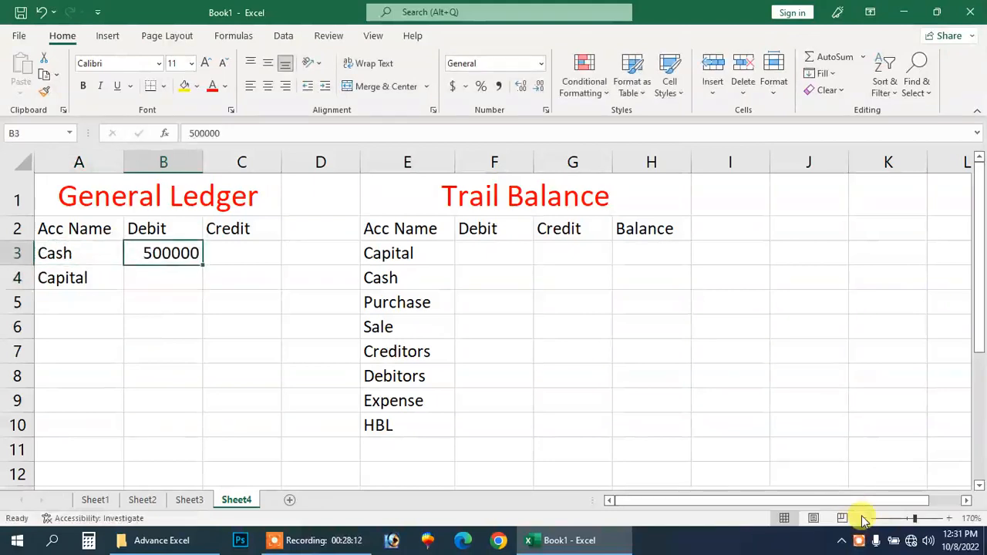
Copy the Cash debit amount from B3 into C4 as the Capital account's credit.
key("ctrl+c")
key("Right")
key("Down")
key("ctrl+v")
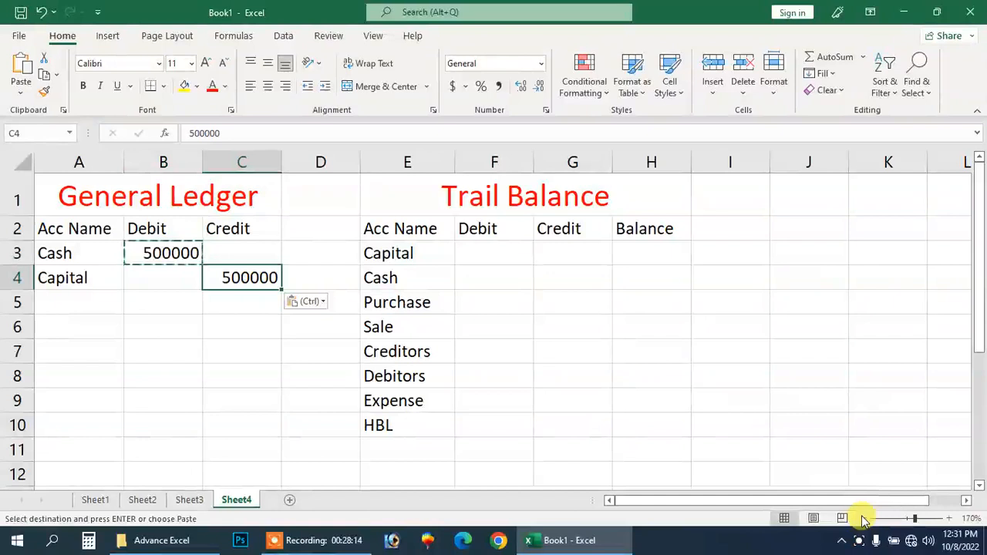
key("Escape")
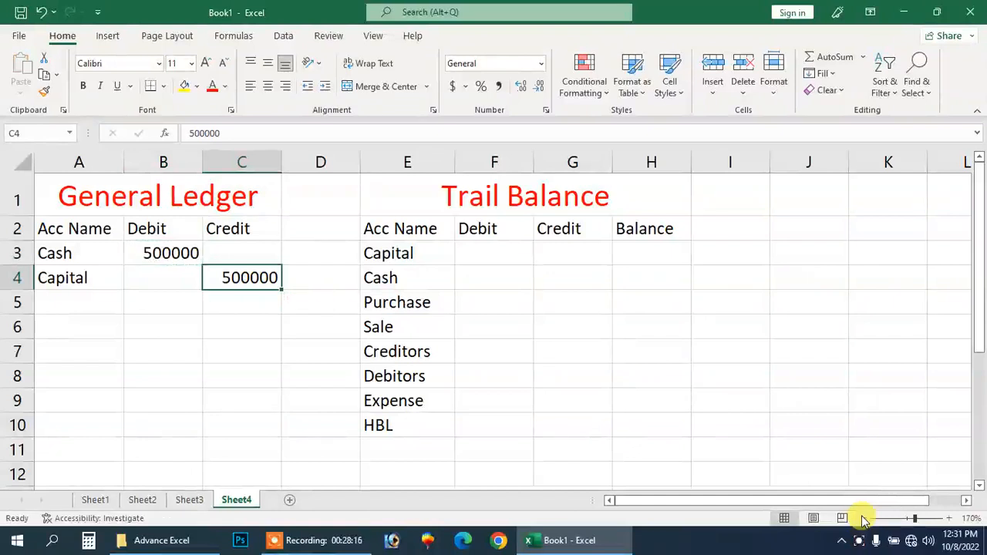
Add the account MCB in A5 of the General Ledger with a debit of 200000 in B5.
key("Left")
key("Left")
key("Down")
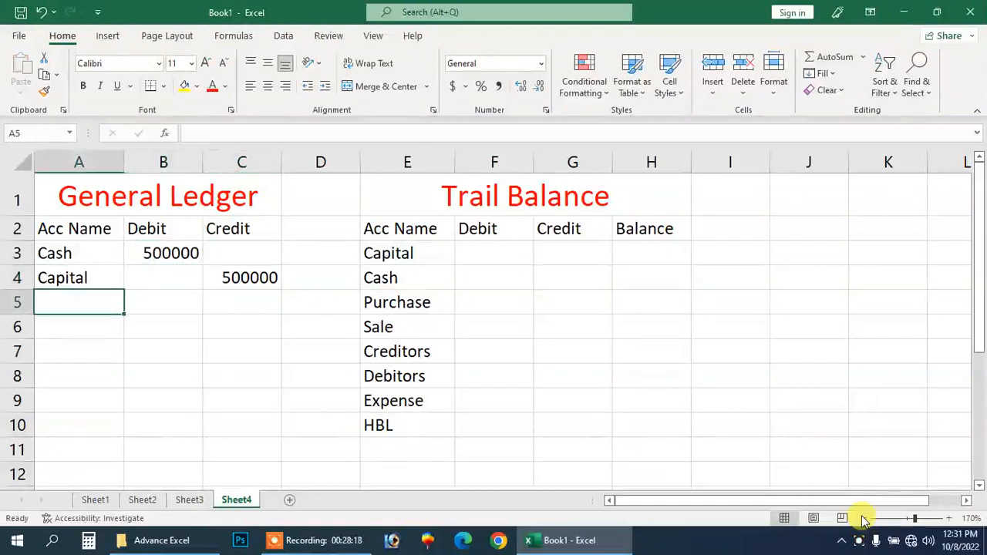
type("MC")
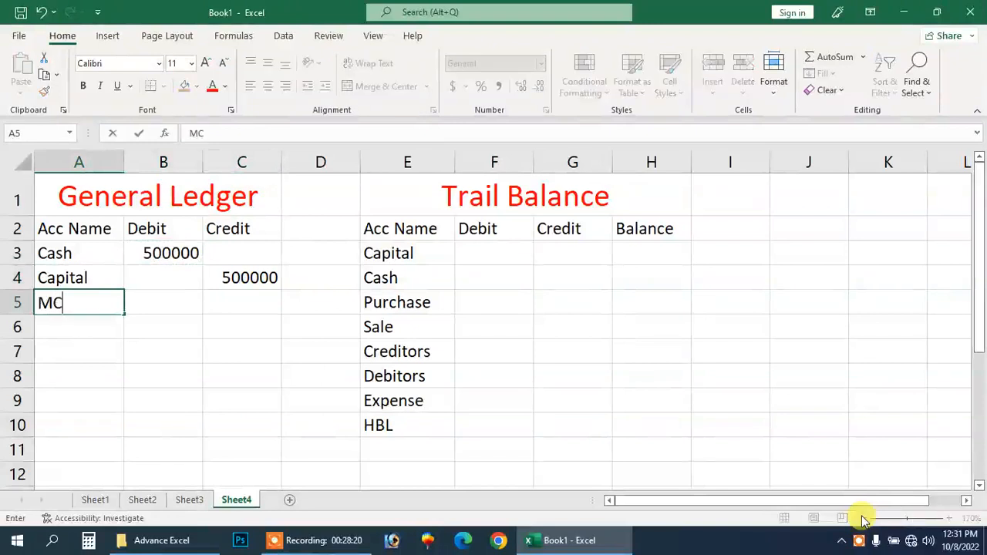
type("B")
key("Return")
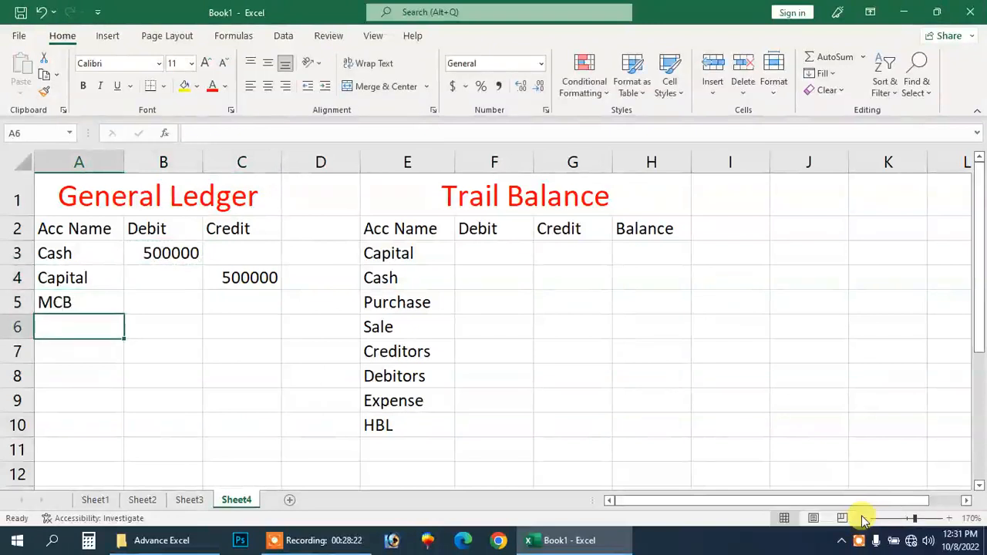
key("Right")
key("Up")
type("200")
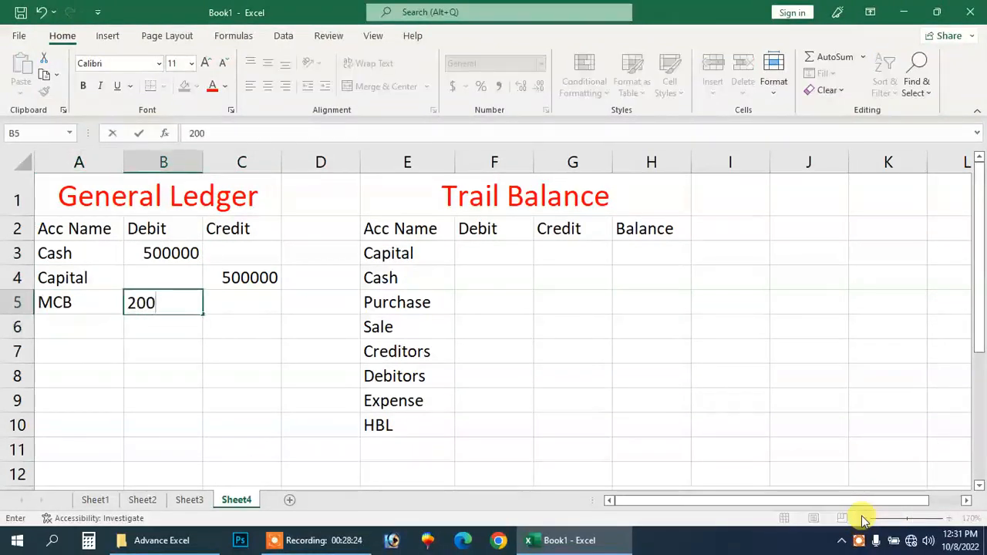
type("000")
key("Return")
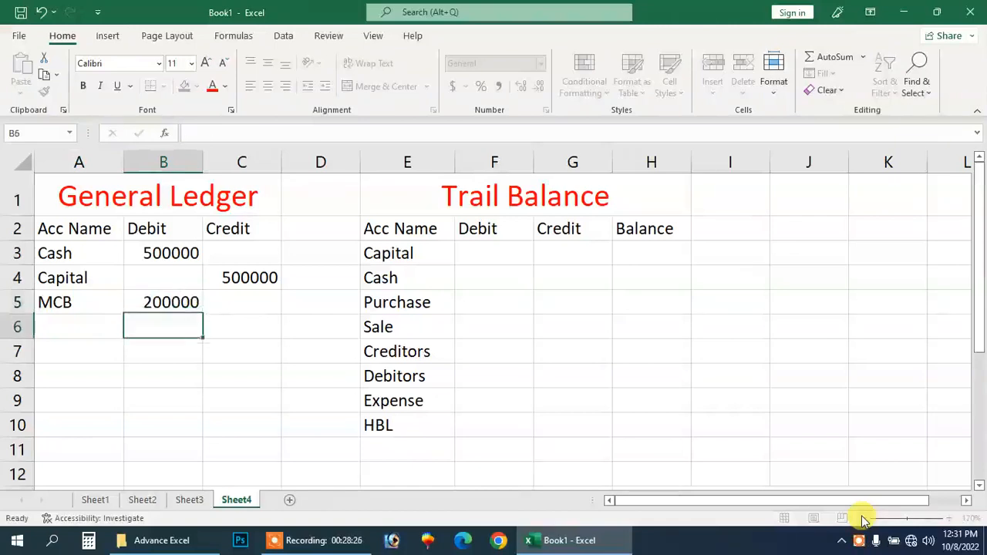
Enter Cash as the account name in A6, below MCB in the General Ledger.
key("Up")
key("Left")
key("Down")
type("Cash")
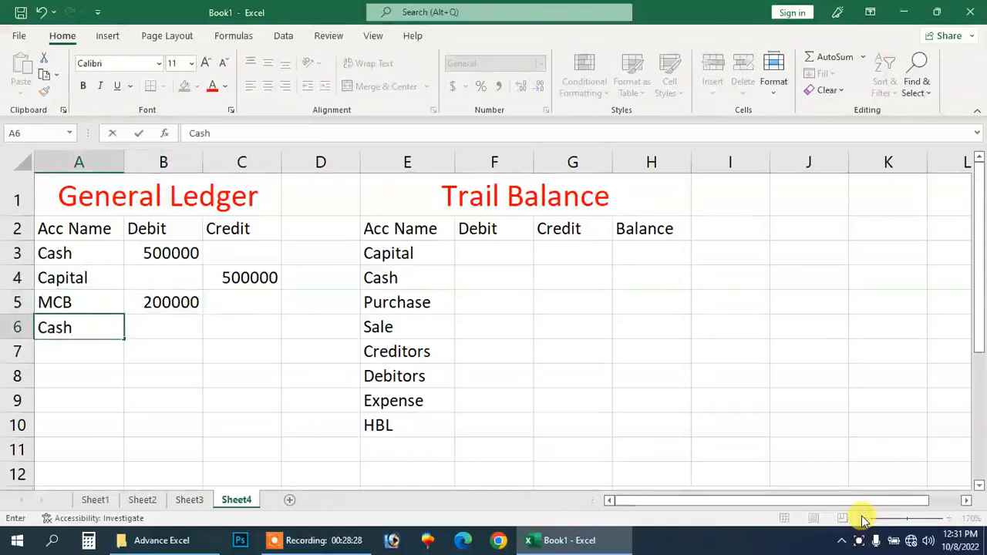
Copy the MCB debit amount from B5 into C6 as the credit of the second Cash entry.
key("Right")
key("Up")
key("ctrl+c")
key("Right")
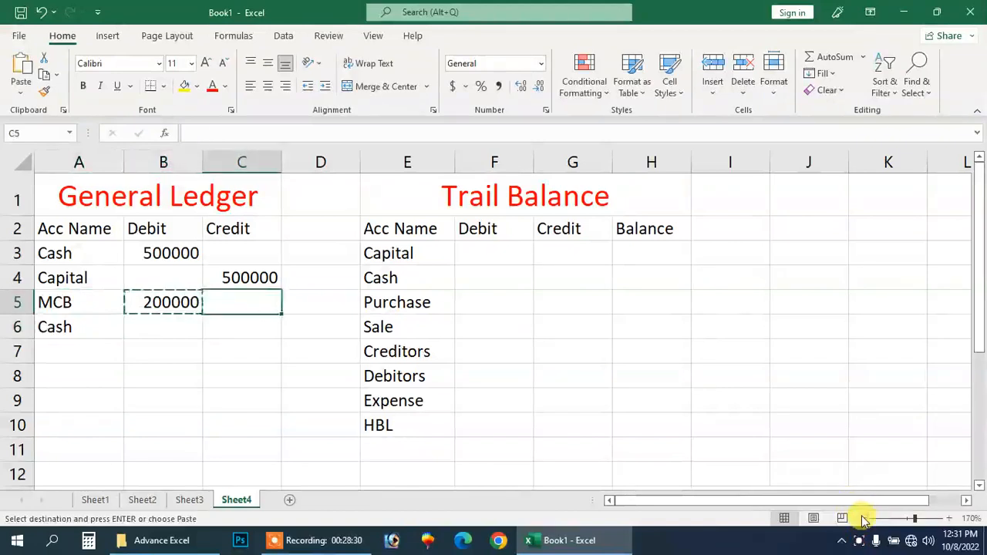
key("Down")
key("ctrl+v")
key("Escape")
key("Left")
key("Left")
key("Up")
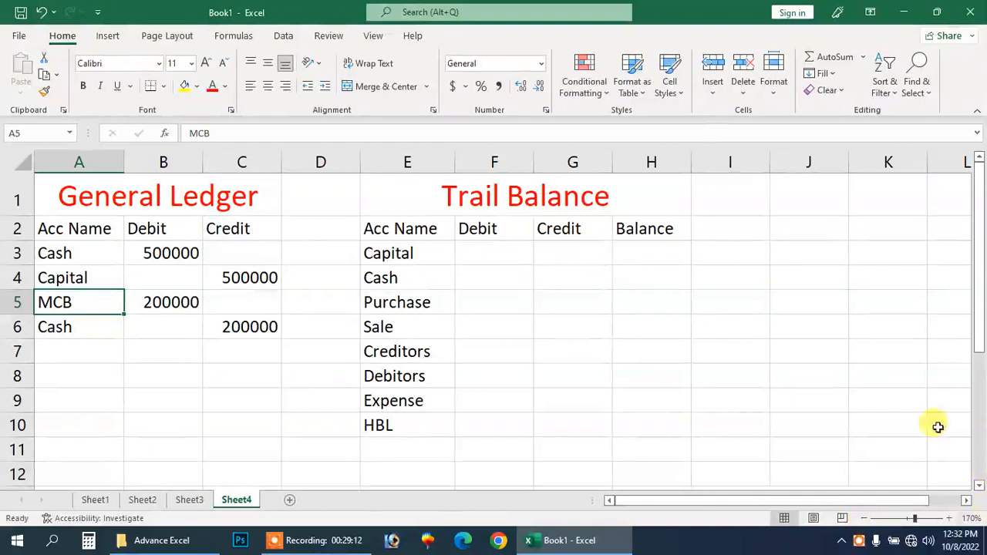
Add a new worksheet after Sheet4 and enter the heading P Name in A1.
left_click(290, 500)
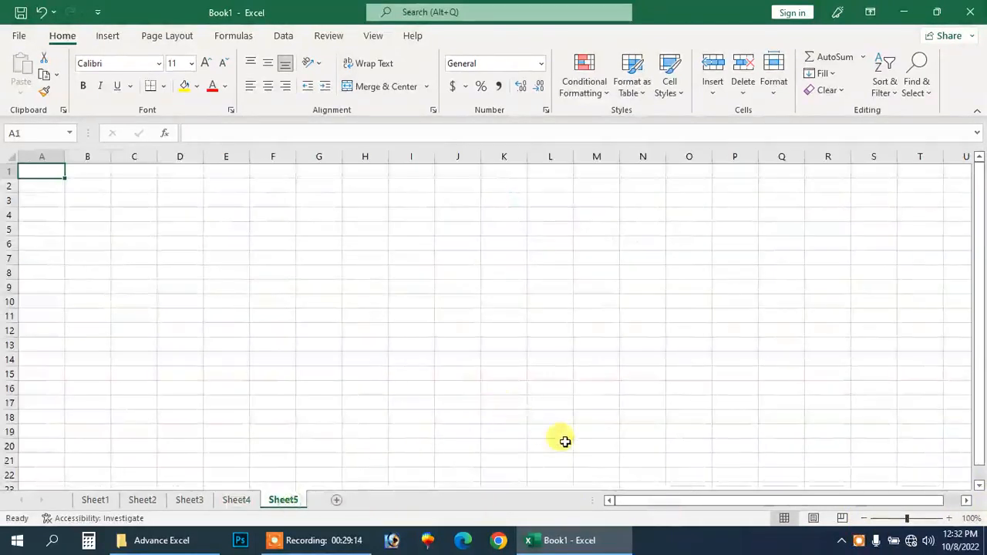
left_click(949, 519)
left_click(949, 519)
left_click(949, 519)
left_click(949, 519)
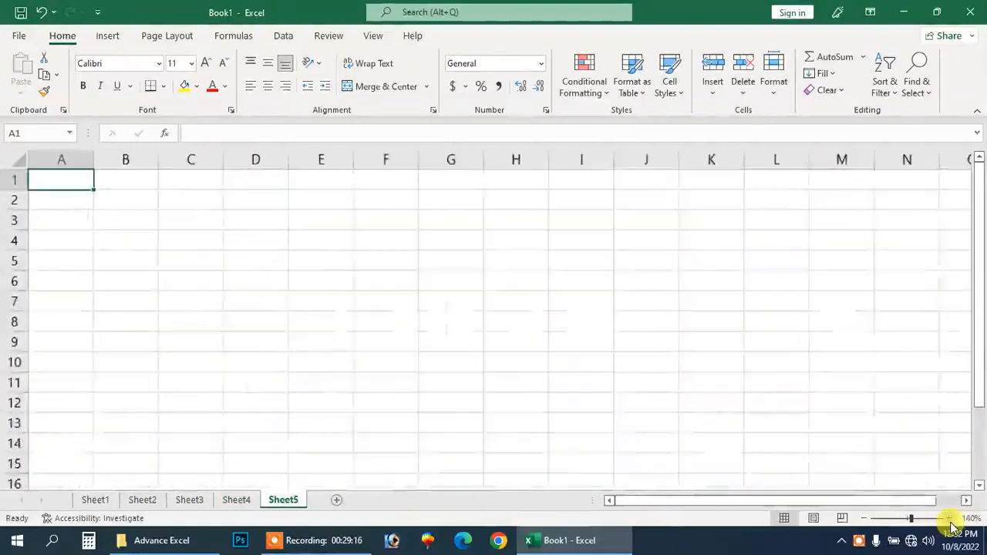
left_click(949, 519)
left_click(949, 519)
left_click(949, 519)
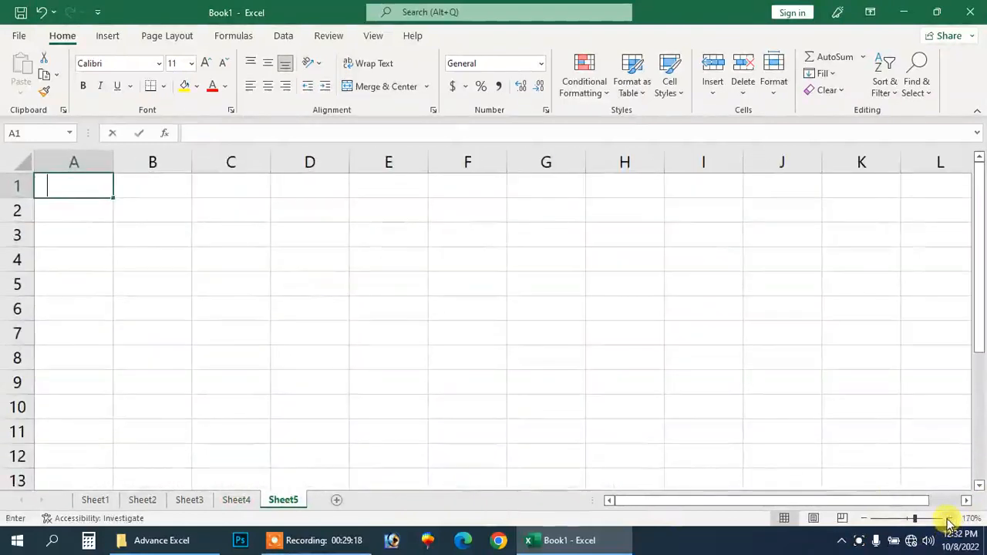
type("P Name")
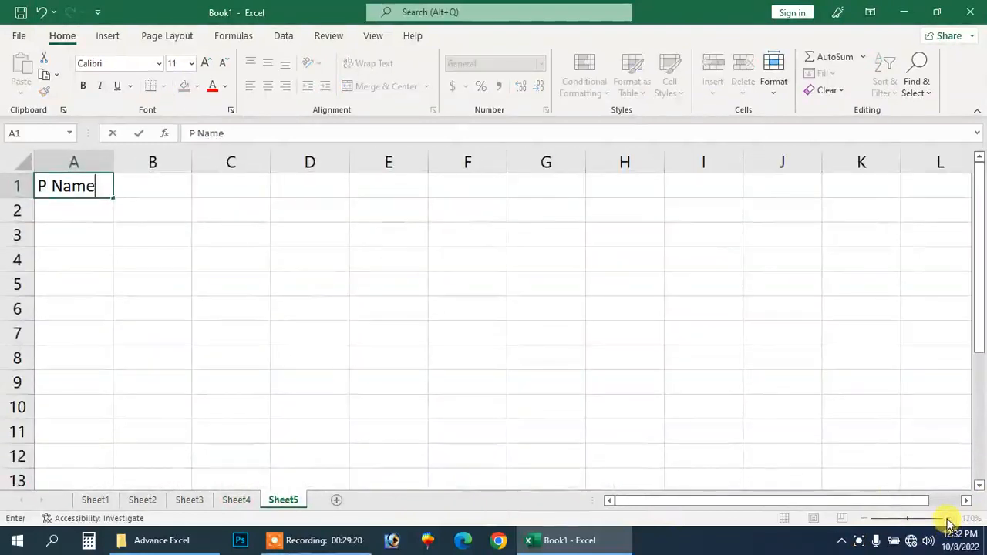
key("Return")
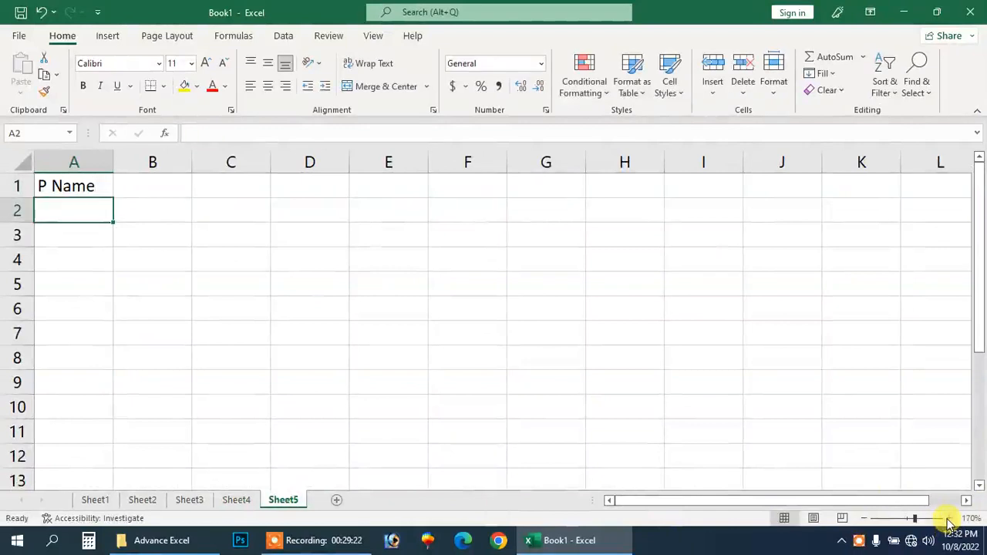
Fill A2:A8 under the P Name heading with seven people's first names.
type("Ali")
key("Return")
type("Umer")
key("Return")
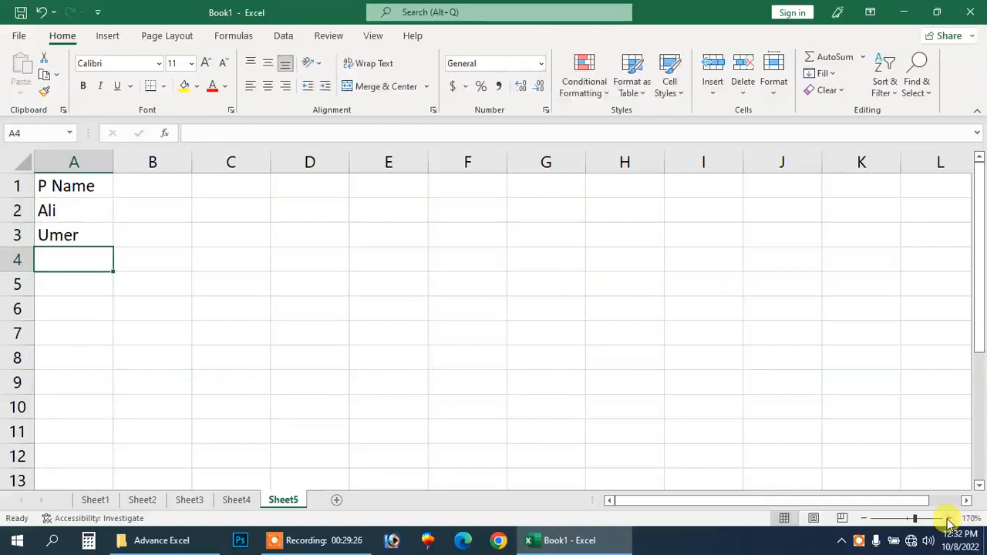
type("Dasnish")
key("Return")
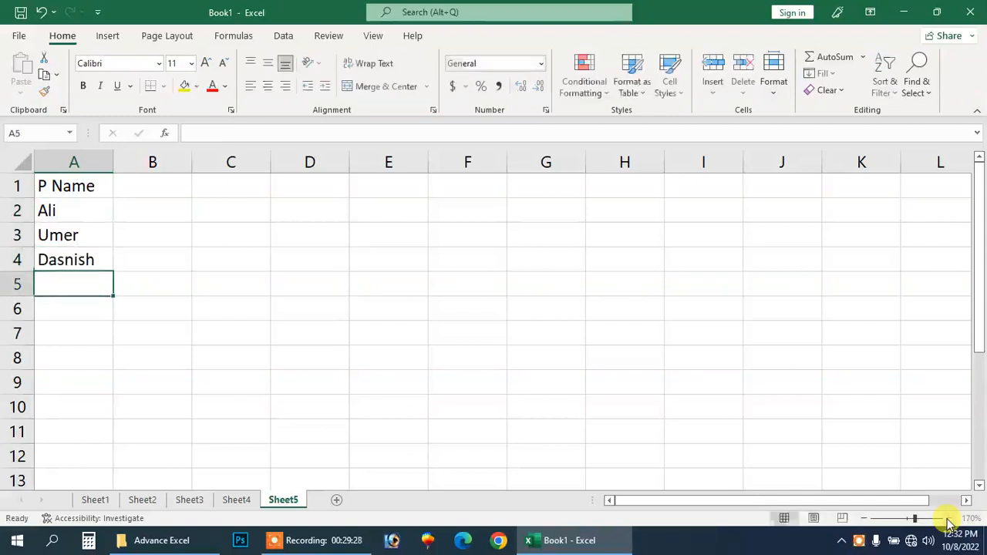
type("Kamal")
key("Return")
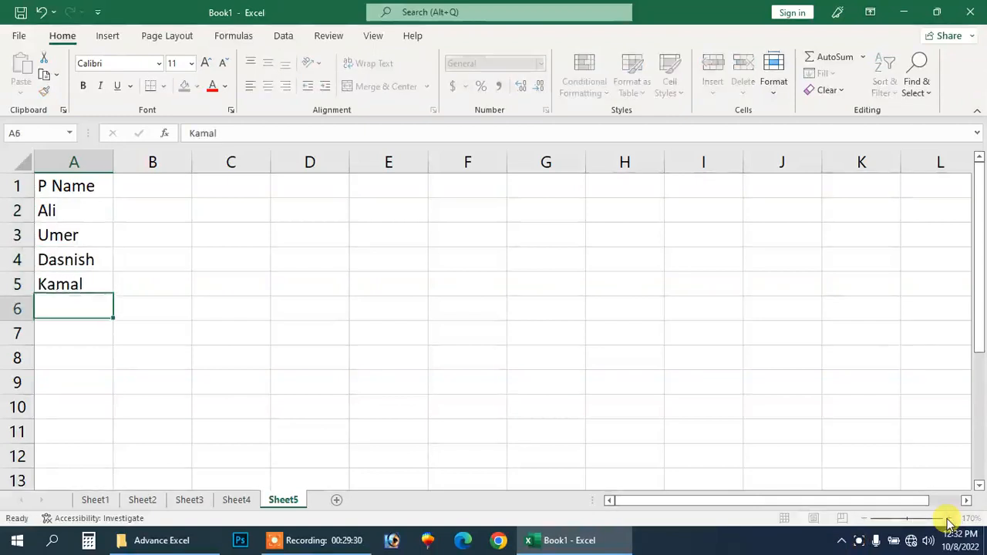
type("Zahid")
key("Return")
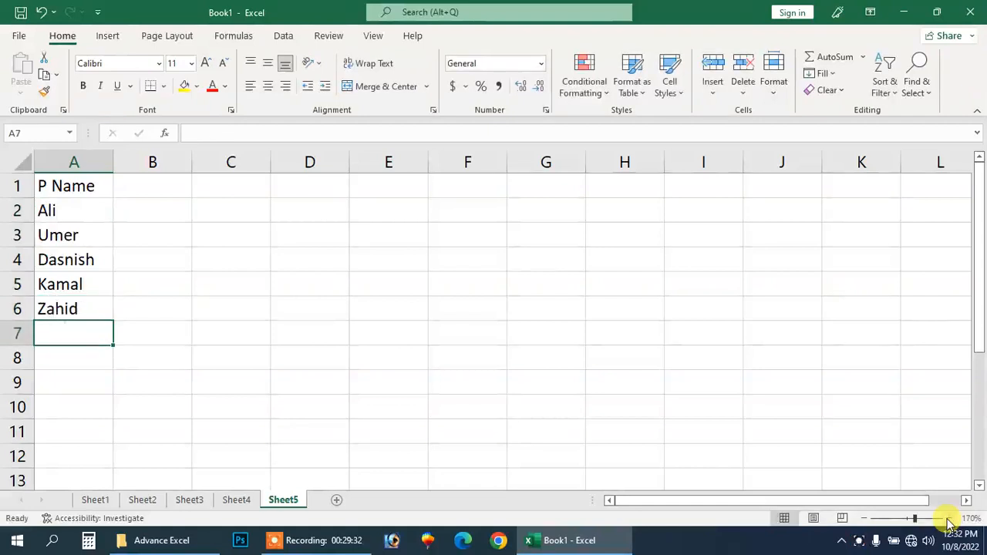
type("Haider")
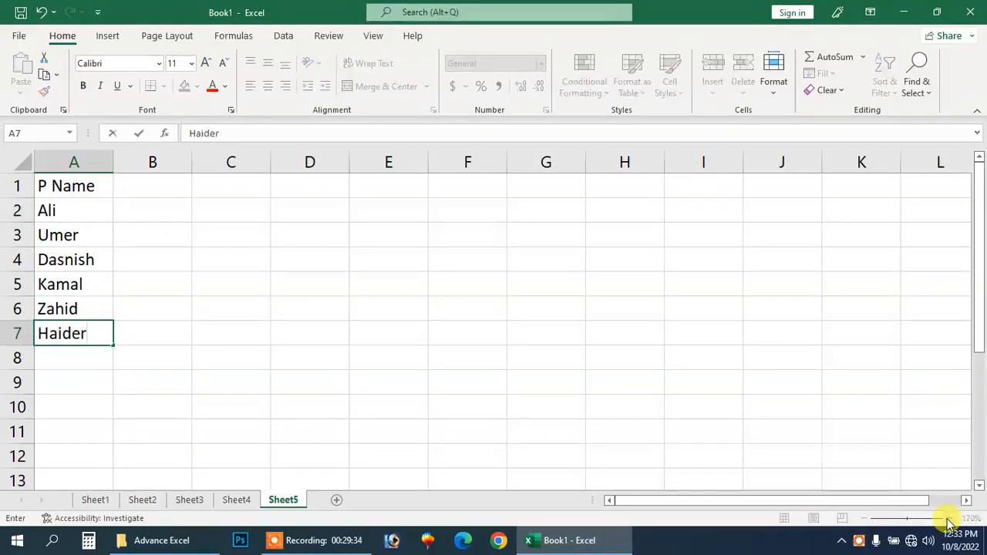
key("Return")
type("Amir")
key("Return")
Start a second table with the headings P Name in D1 and Stock in E1.
key("Up")
key("Up")
key("Right")
key("Up")
key("Up")
key("Up")
key("Right")
key("Right")
key("Up")
key("Up")
key("Up")
key("Left")
key("Left")
key("Left")
key("Right")
key("Right")
key("Right")
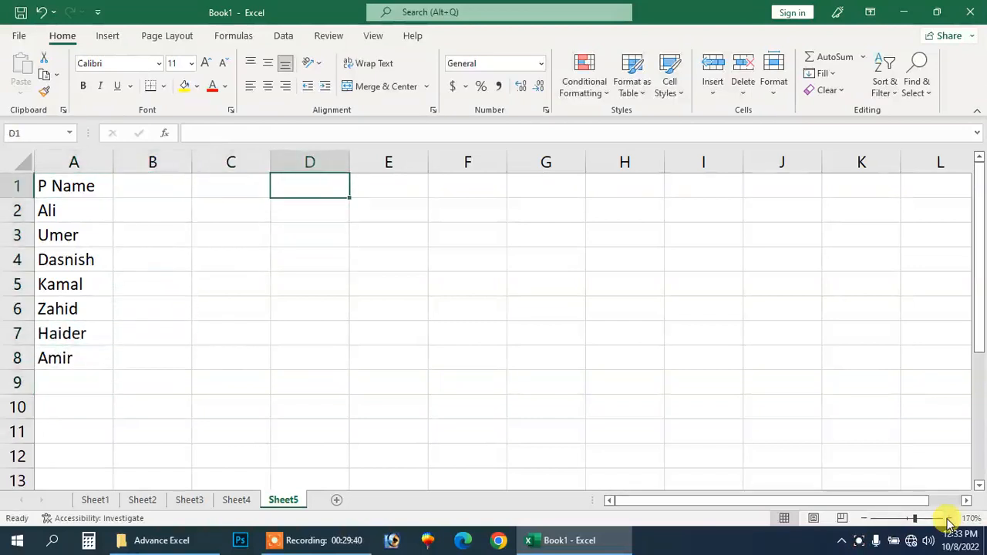
type("P nam")
key("BackSpace")
key("BackSpace")
key("BackSpace")
type("Na me")
key("Right")
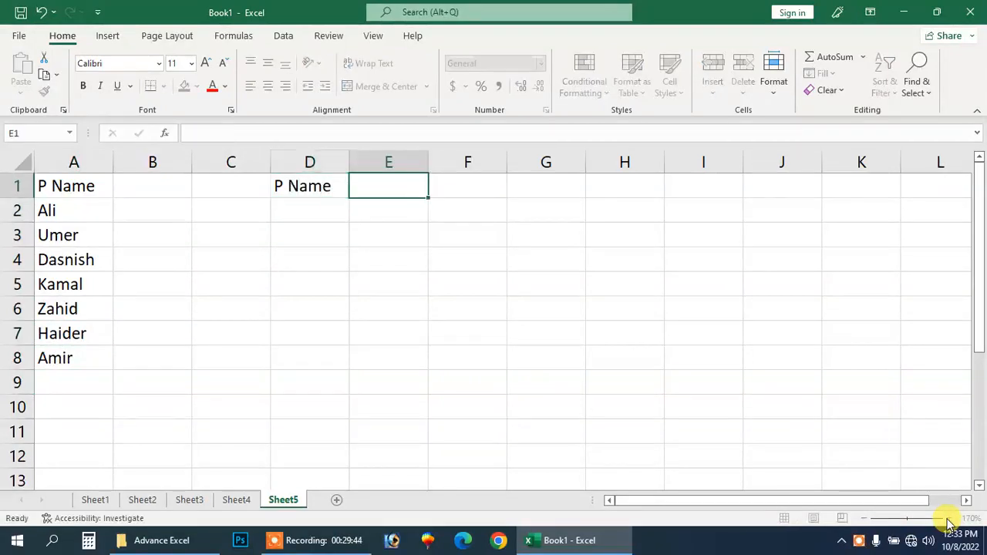
type("Stock")
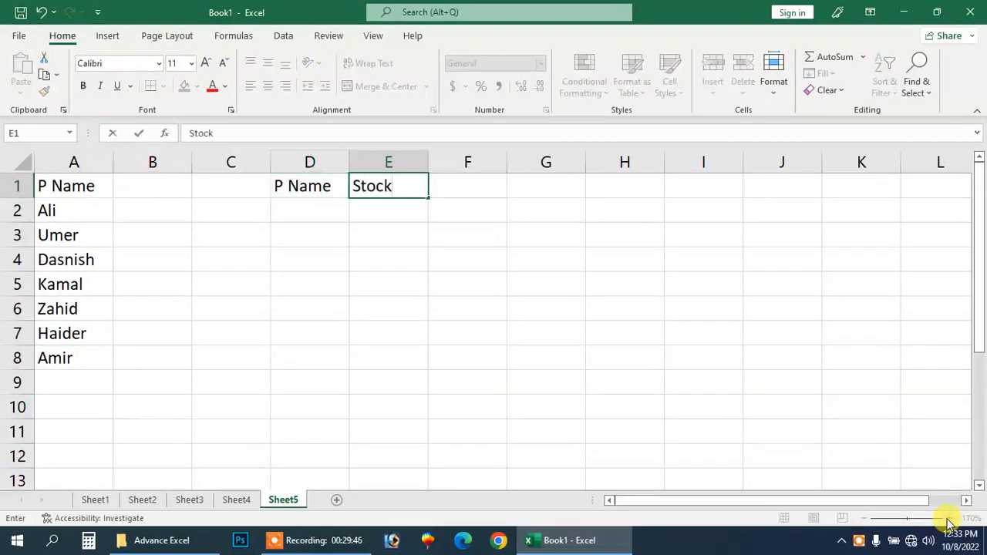
key("Return")
Enter a person's first name in D2 and a stock value of 2000000 in E2.
key("Up")
key("Left")
key("Down")
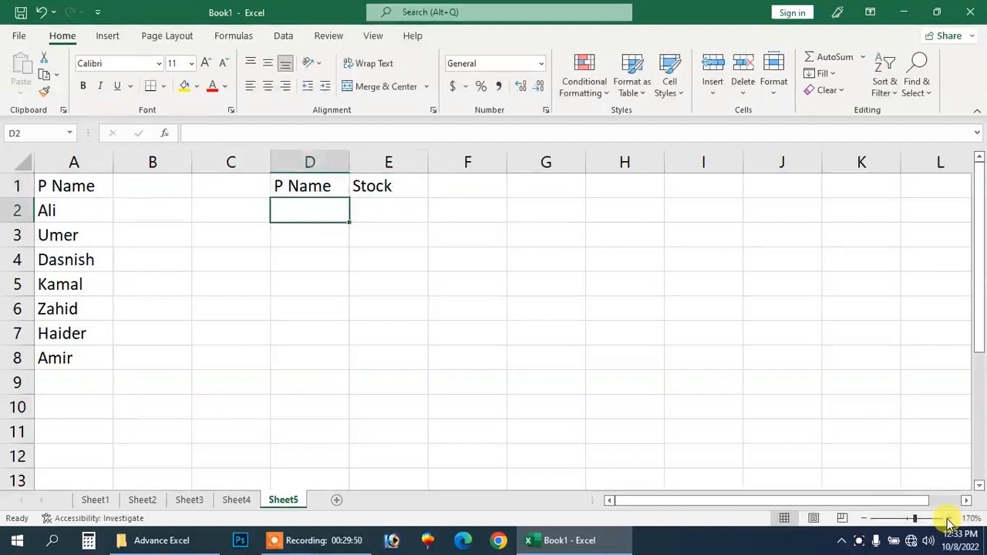
type("A")
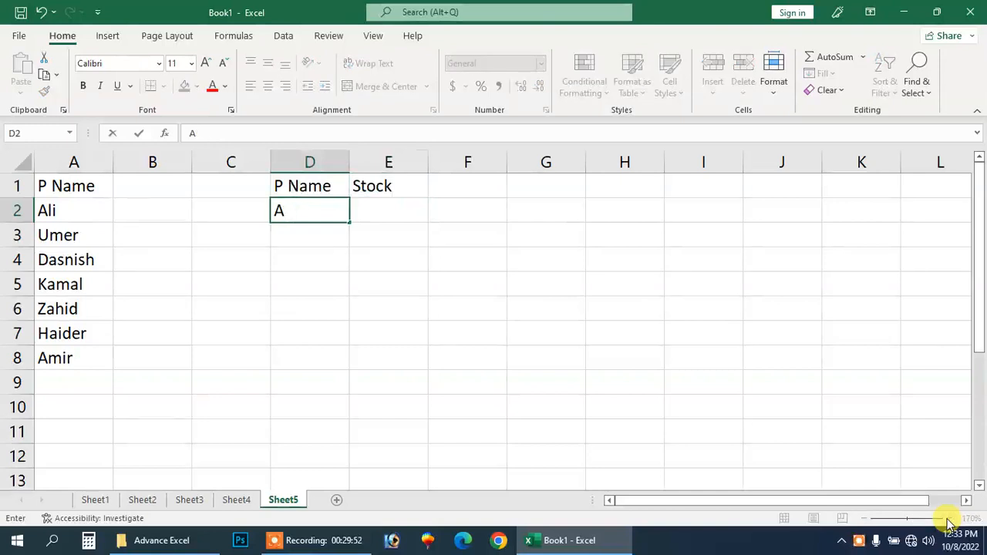
type("Smin")
key("Return")
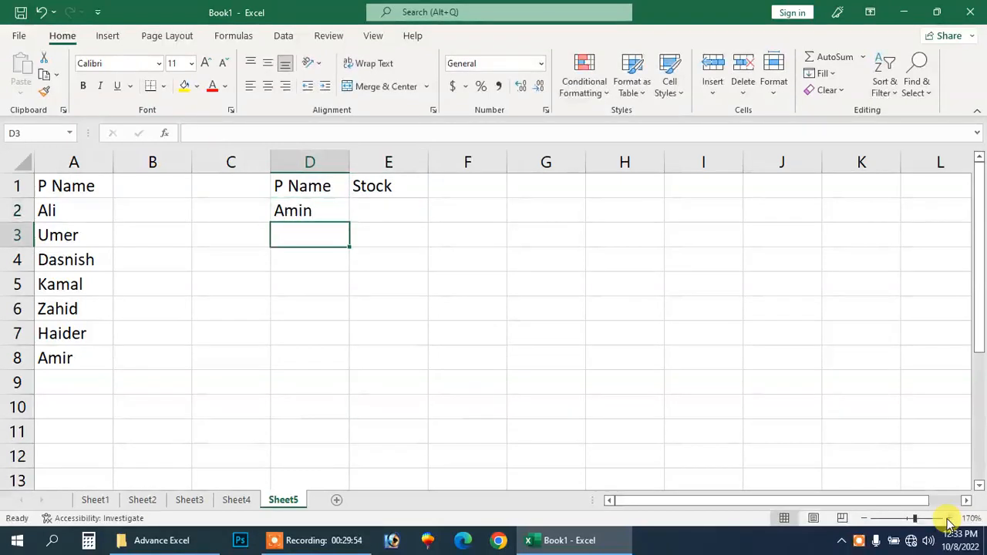
key("Right")
key("Up")
type("20000")
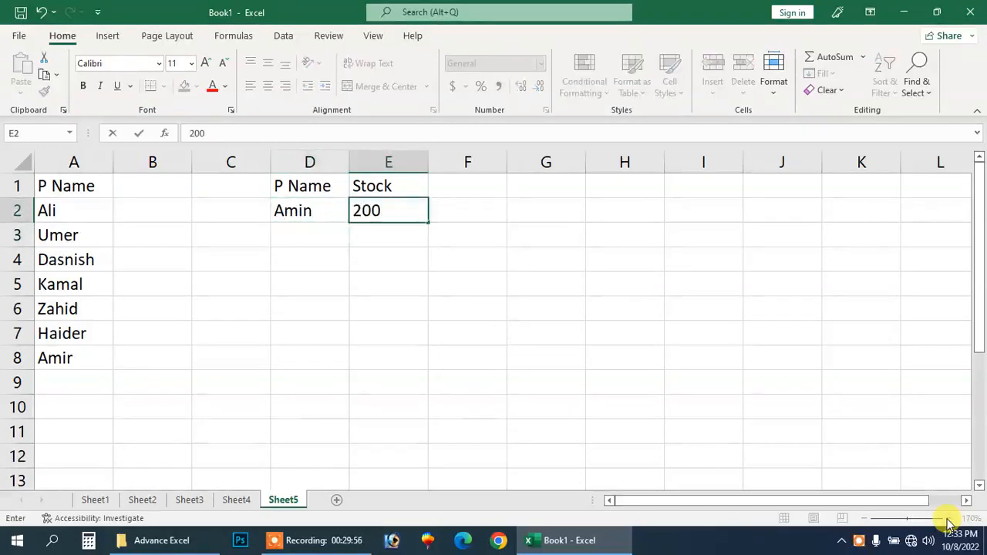
key("Return")
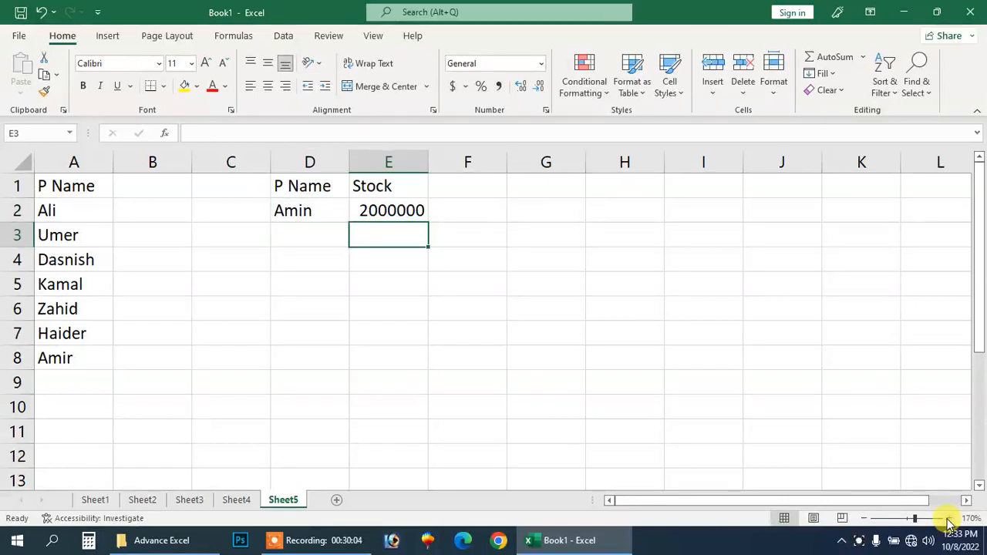
Highlight the names in A2:A8 to review the P Name source list.
key("Left")
key("Left")
key("Left")
key("Left")
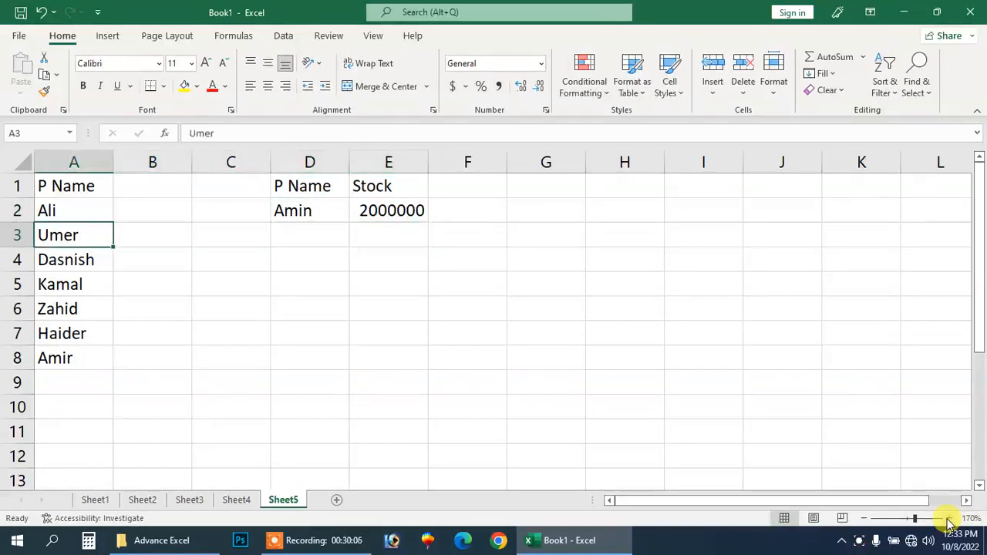
key("Up")
key("shift+Down")
key("shift+Down")
key("shift+Down")
key("shift+Down")
key("shift+Down")
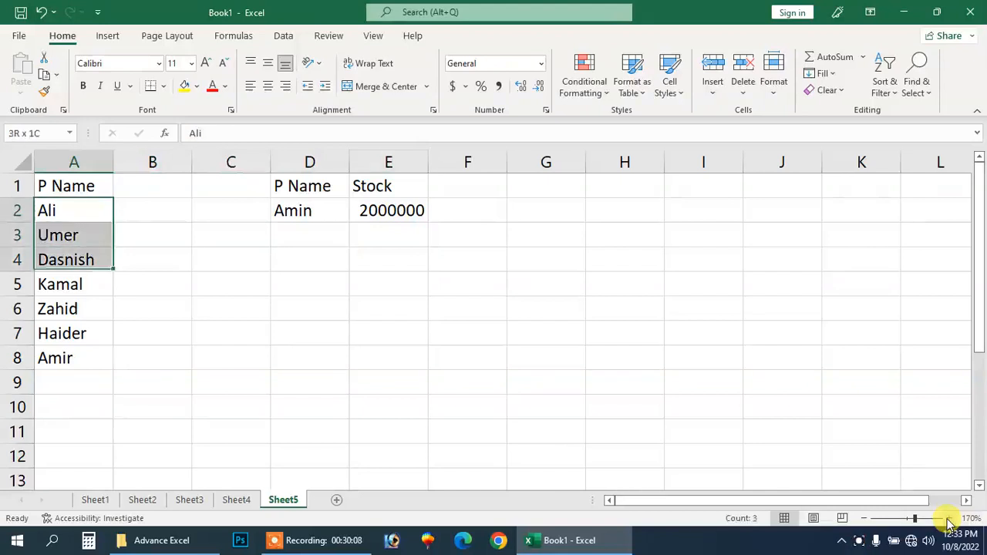
key("ctrl+v")
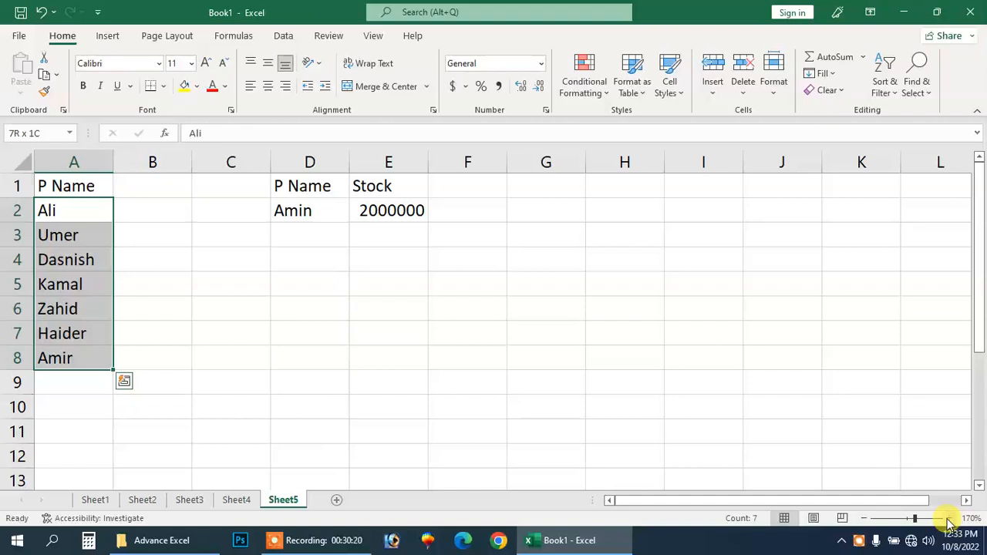
Clear the name entered in D2 under the second P Name heading.
key("Right")
key("Up")
key("Right")
key("Down")
key("Right")
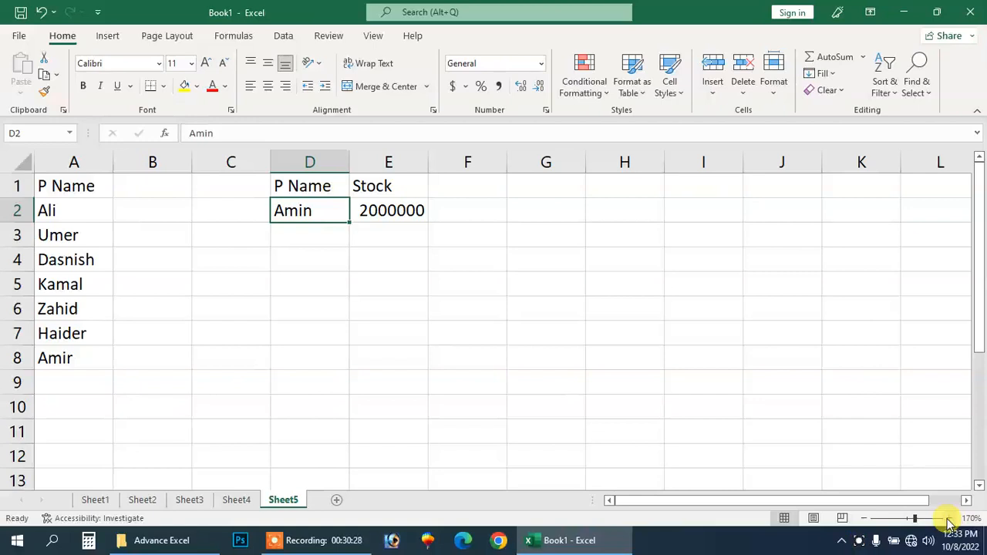
key("Delete")
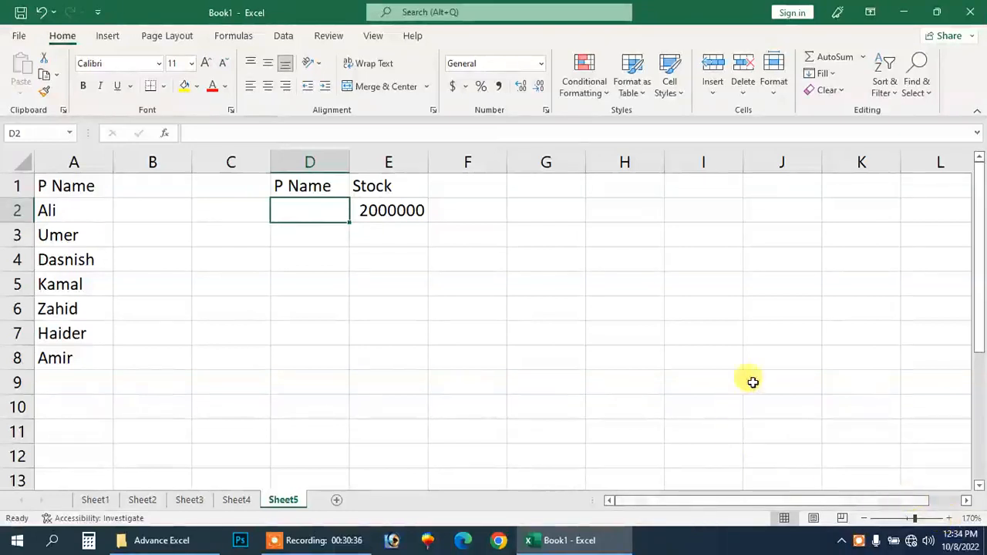
left_click_drag(339, 227, 324, 386)
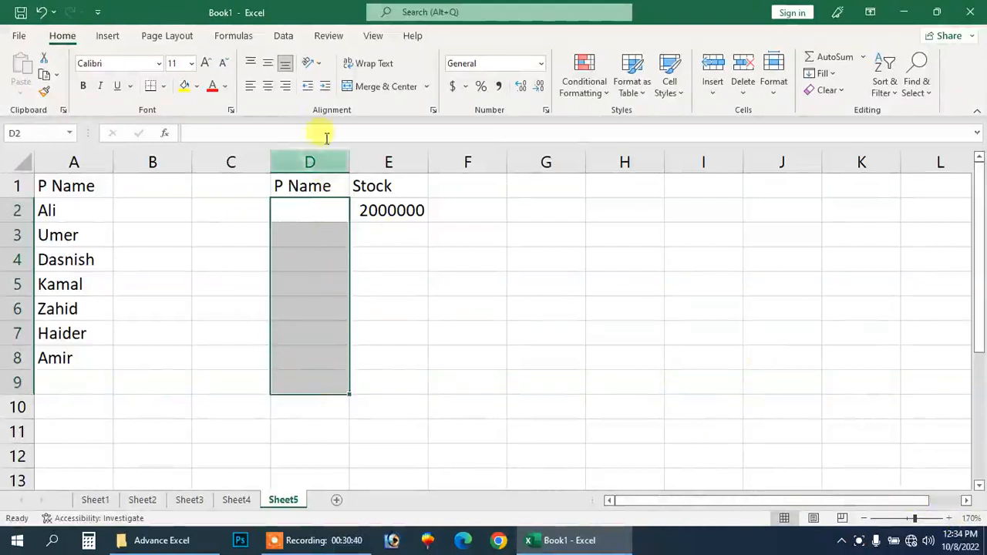
left_click(299, 43)
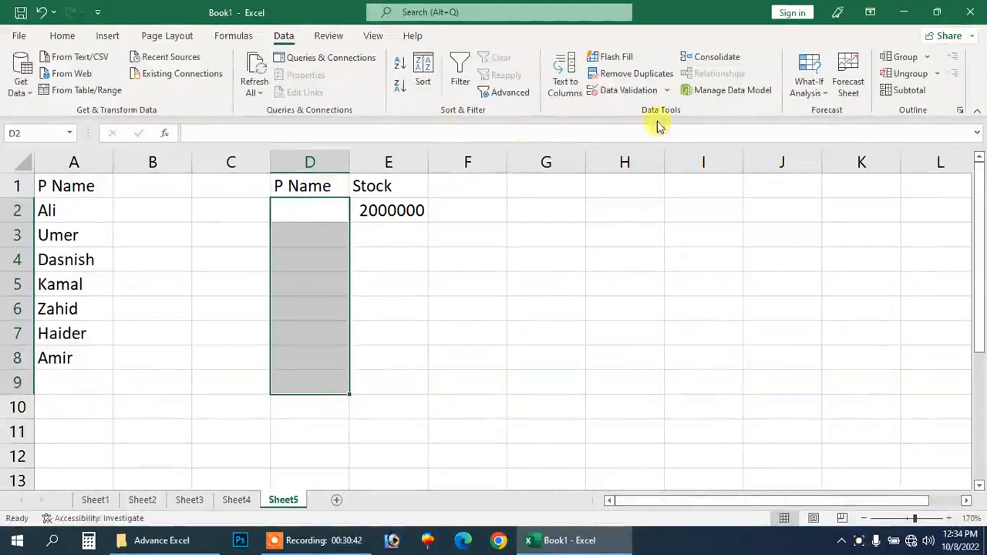
left_click(664, 93)
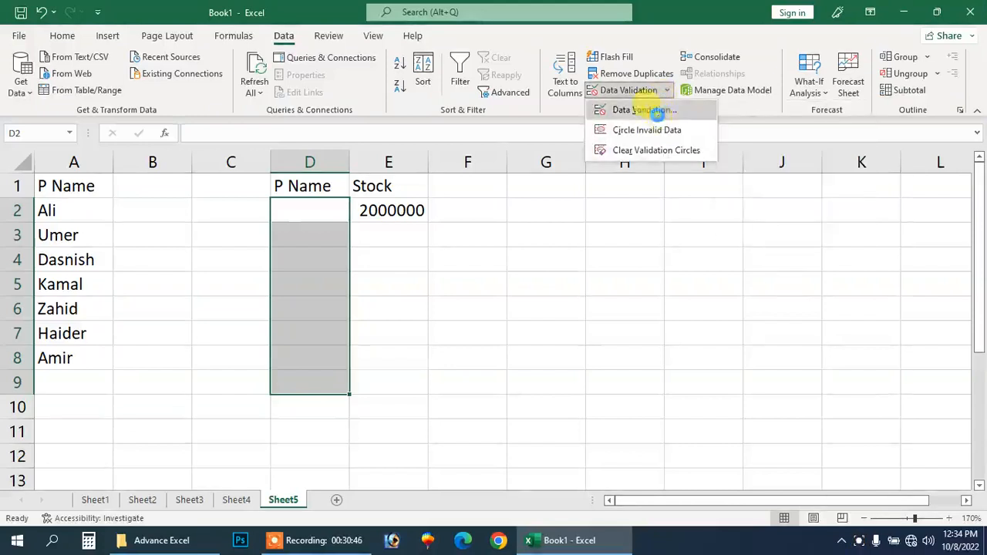
left_click(656, 109)
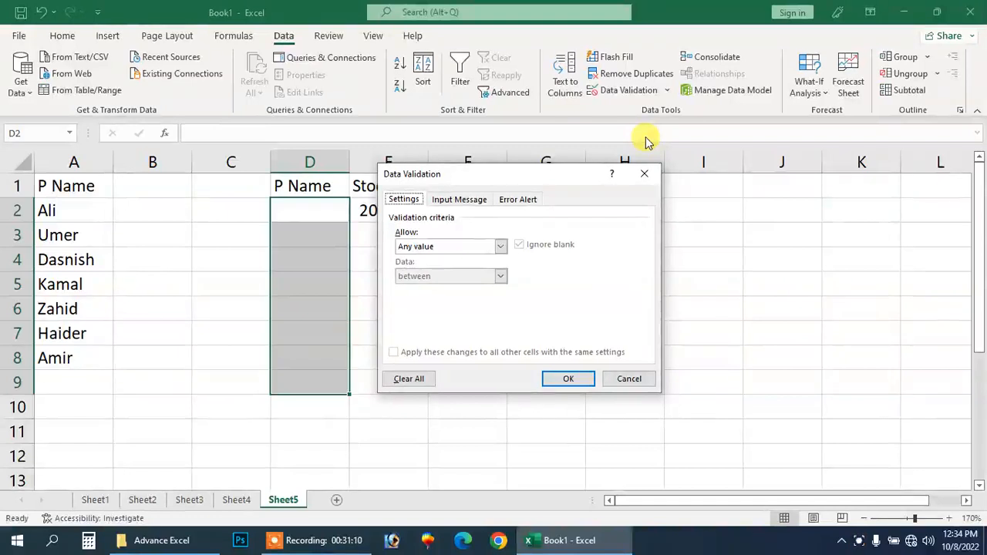
key("Escape")
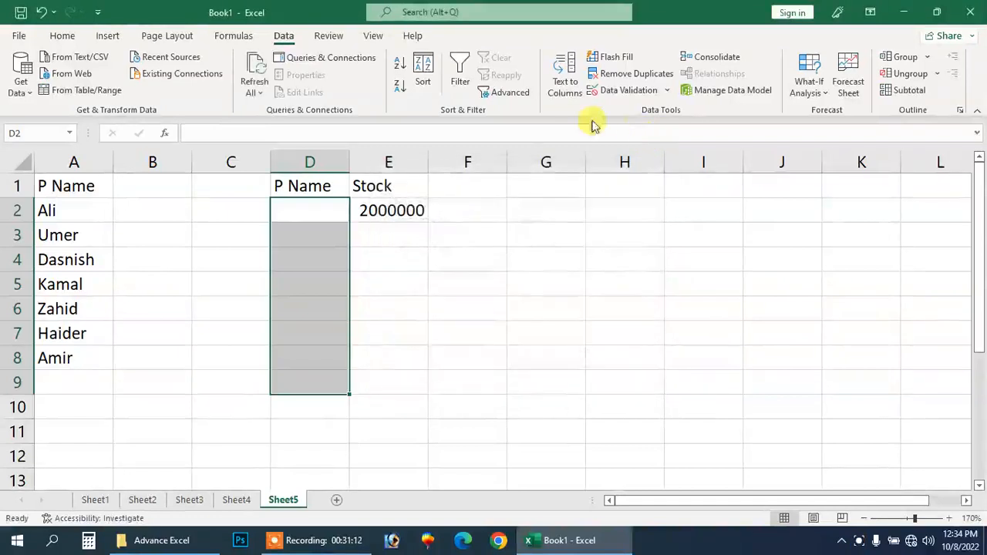
Apply data validation to D2:D10 that allows a List with the source =$A$2:$A$8.
left_click_drag(319, 214, 311, 405)
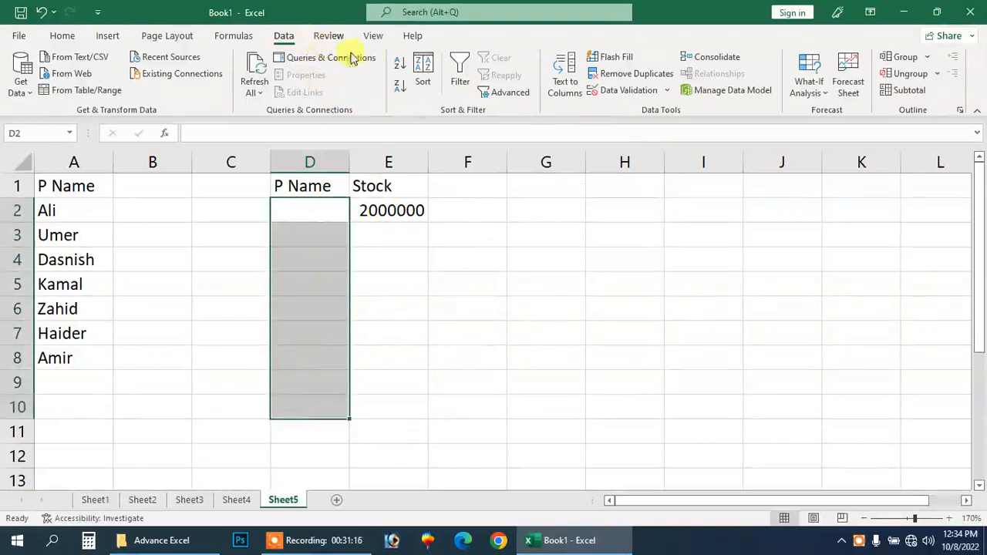
left_click(659, 96)
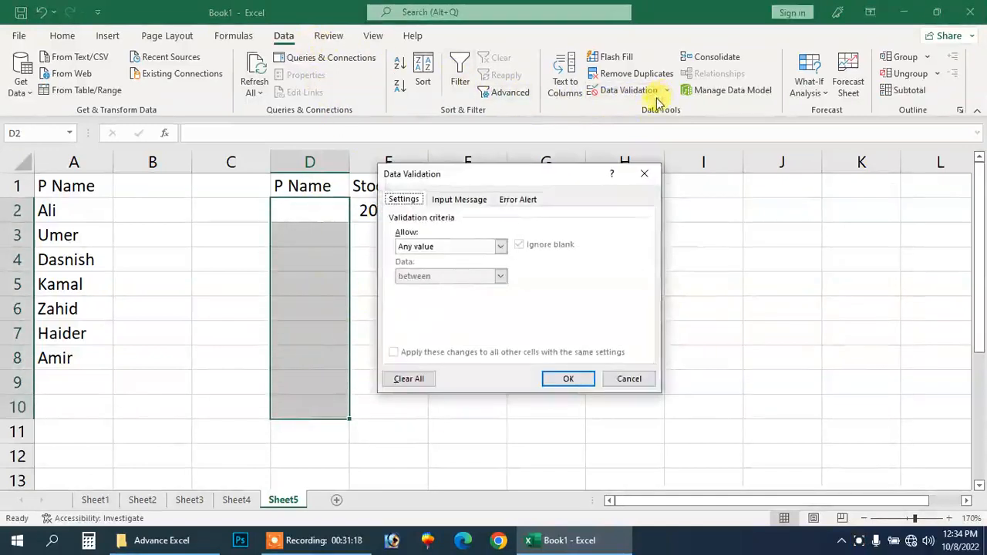
key("Escape")
left_click(666, 91)
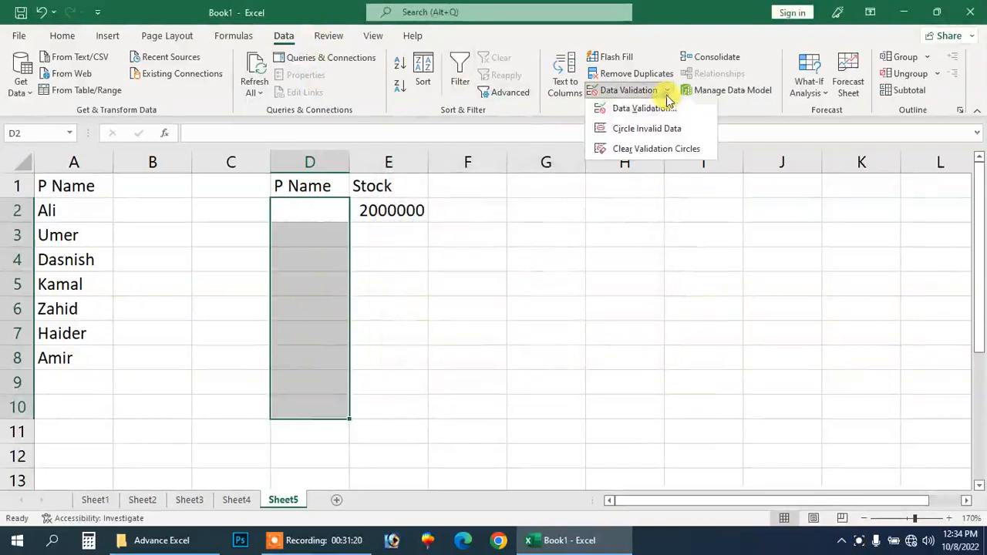
left_click(655, 108)
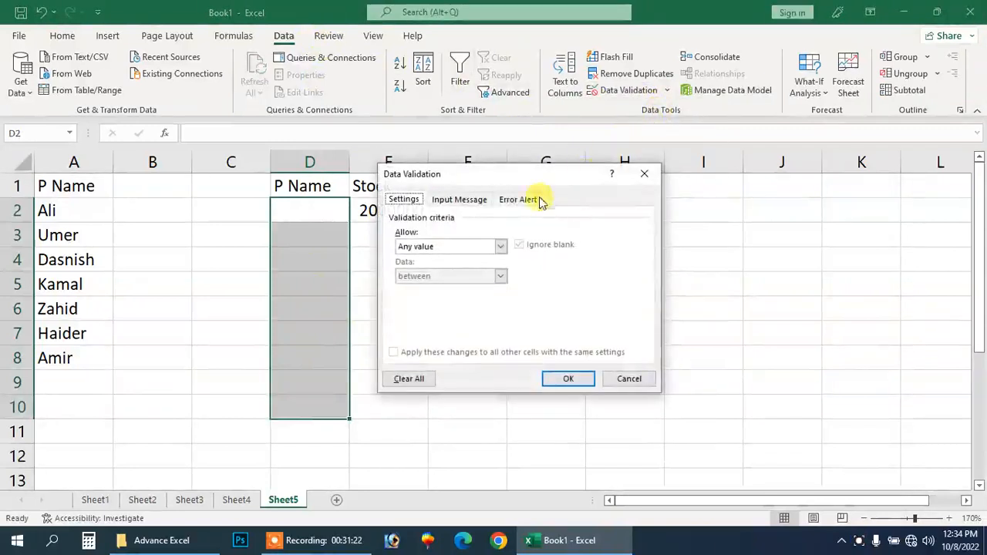
left_click_drag(496, 173, 513, 231)
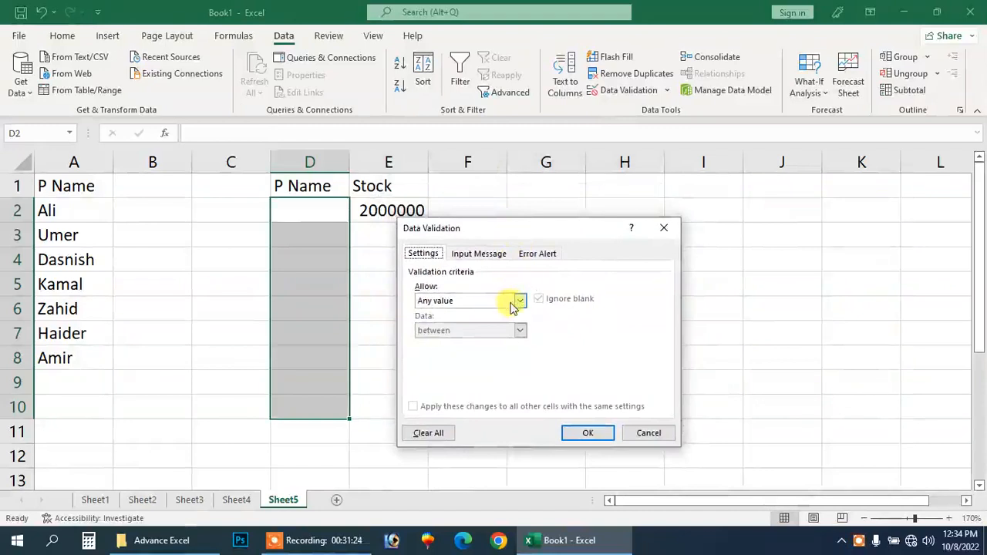
left_click(517, 300)
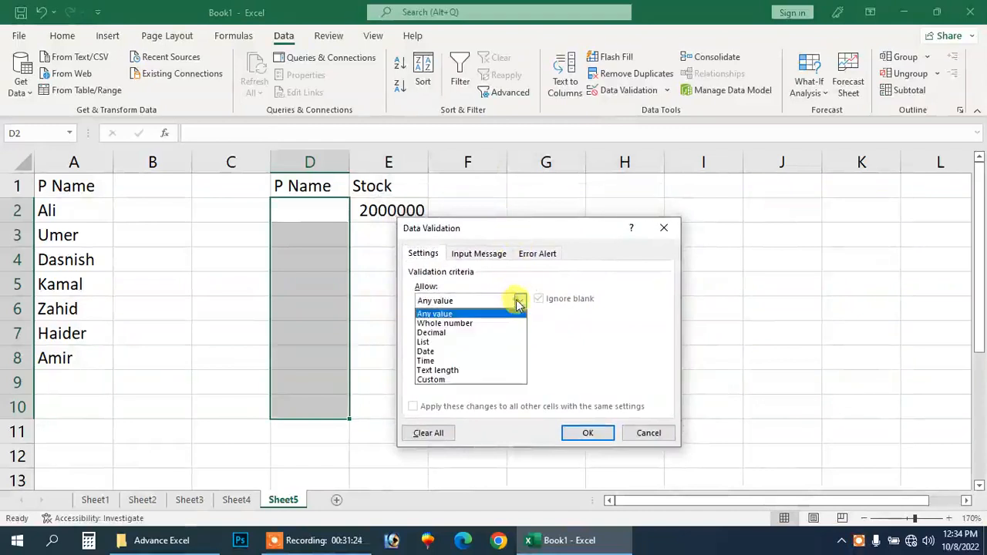
left_click(477, 344)
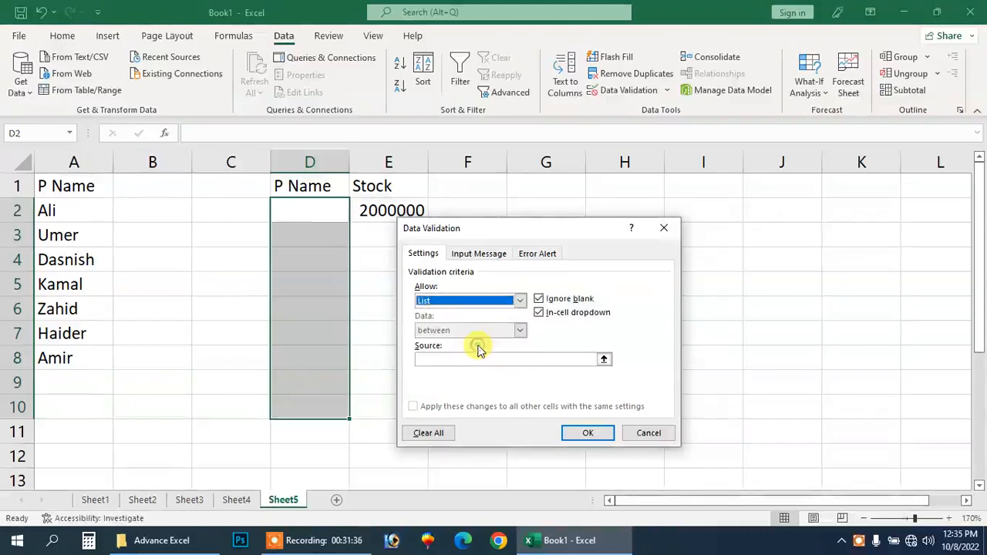
left_click(471, 359)
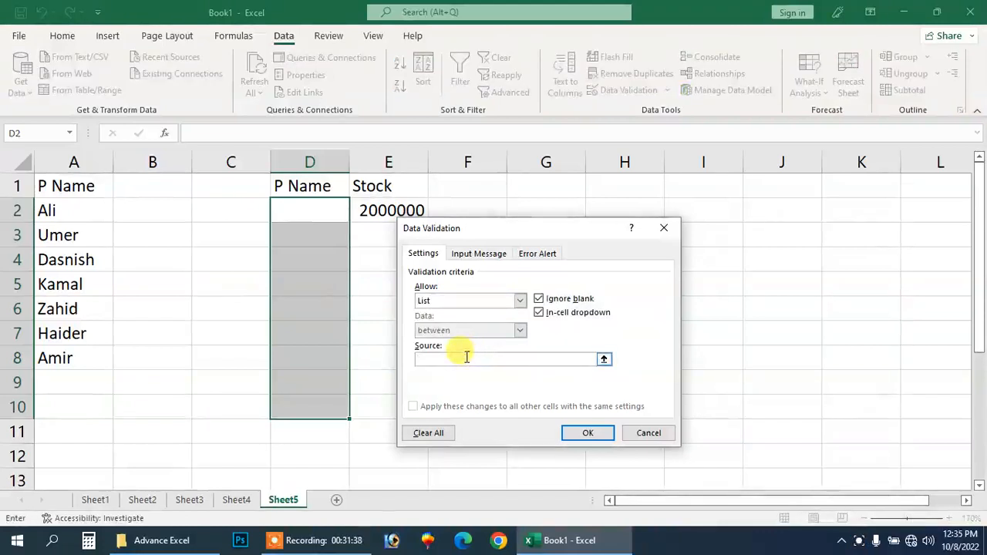
left_click_drag(90, 215, 89, 348)
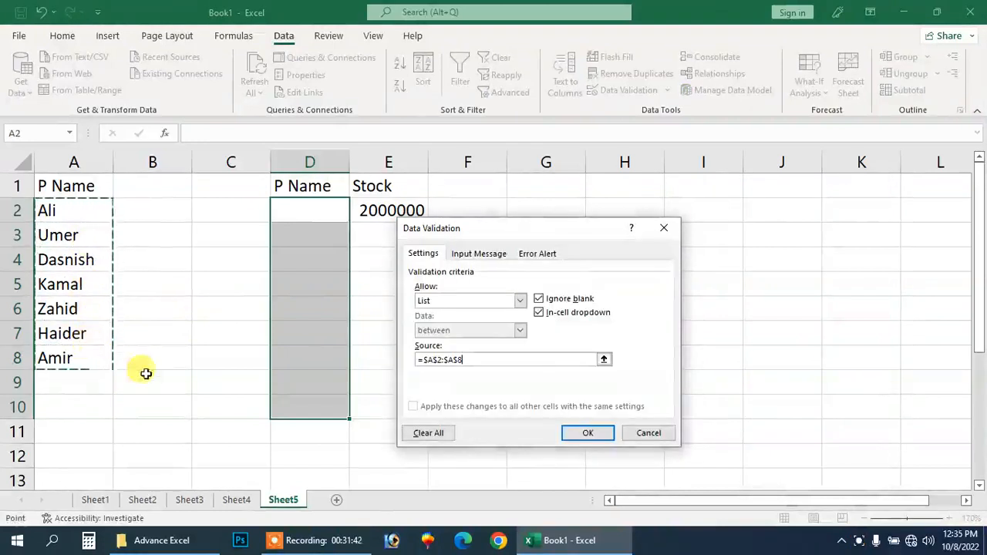
left_click(585, 433)
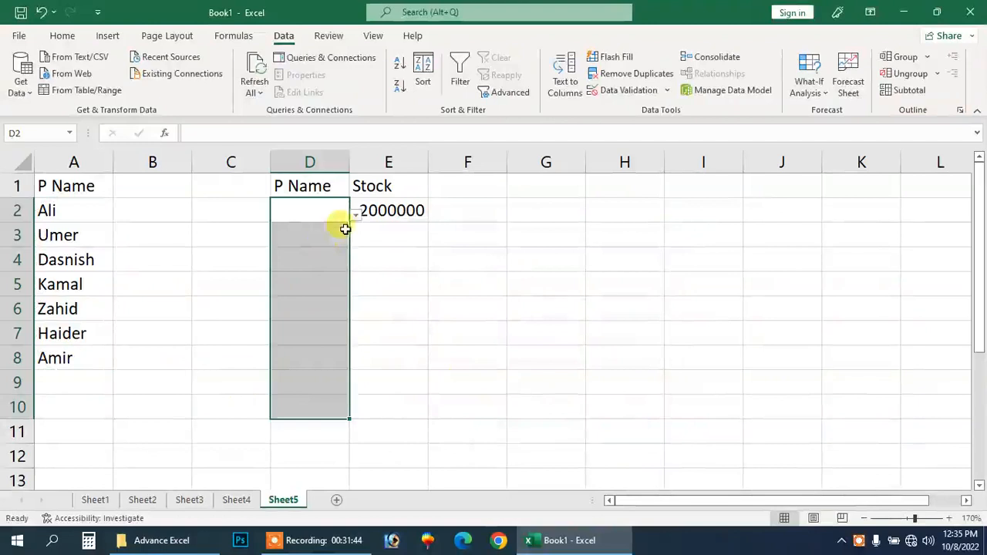
Clear the stock value in E2 and enter two first names from the source list in D2 and D3.
left_click(389, 210)
key("Delete")
key("Left")
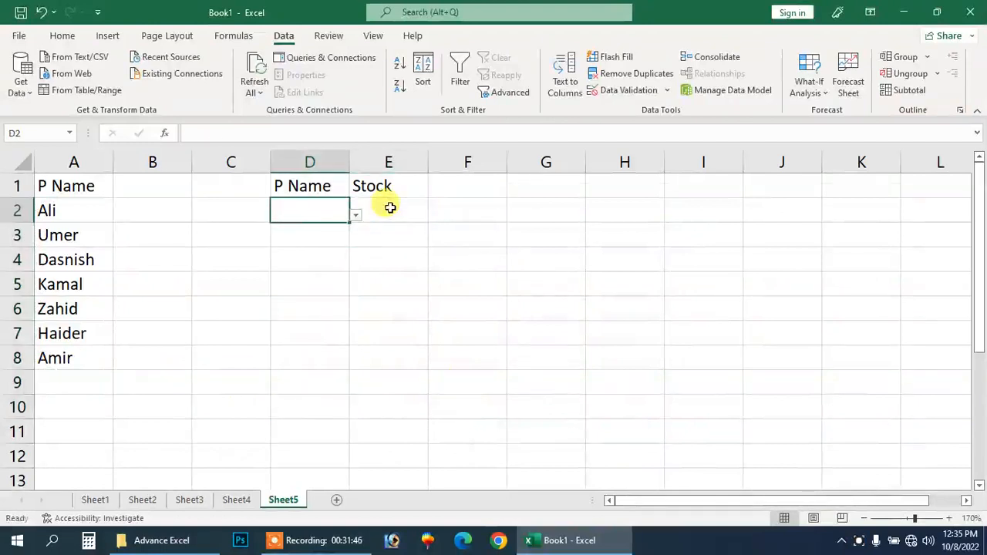
type("Umer")
key("Return")
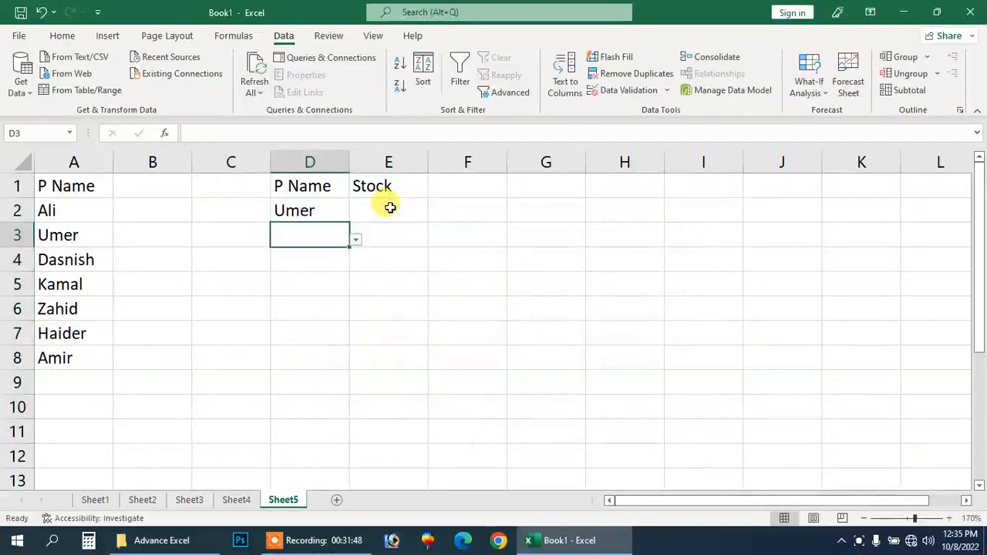
type("Kamal")
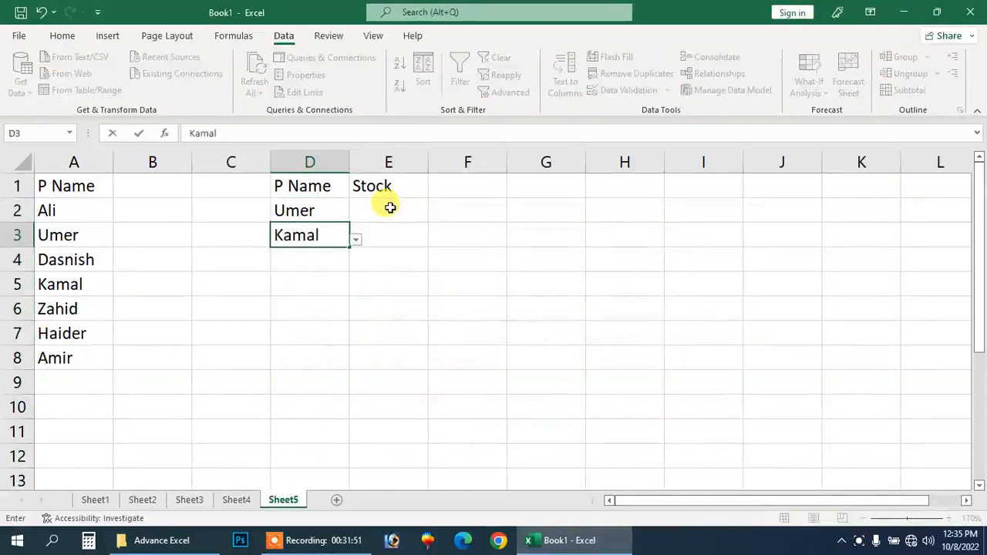
key("Return")
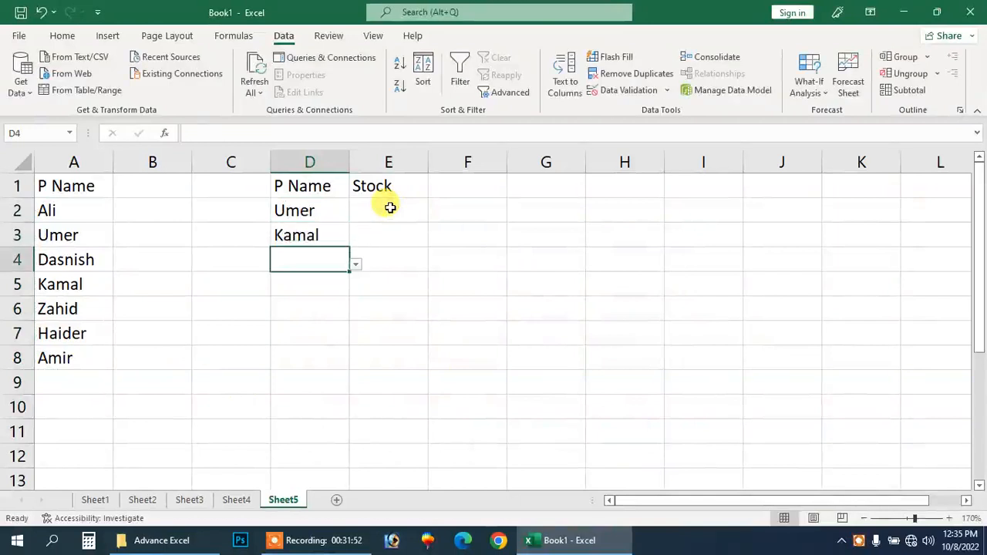
Try to enter two first names that do not match the source list in D4, cancelling each entry.
type("Amin")
key("Return")
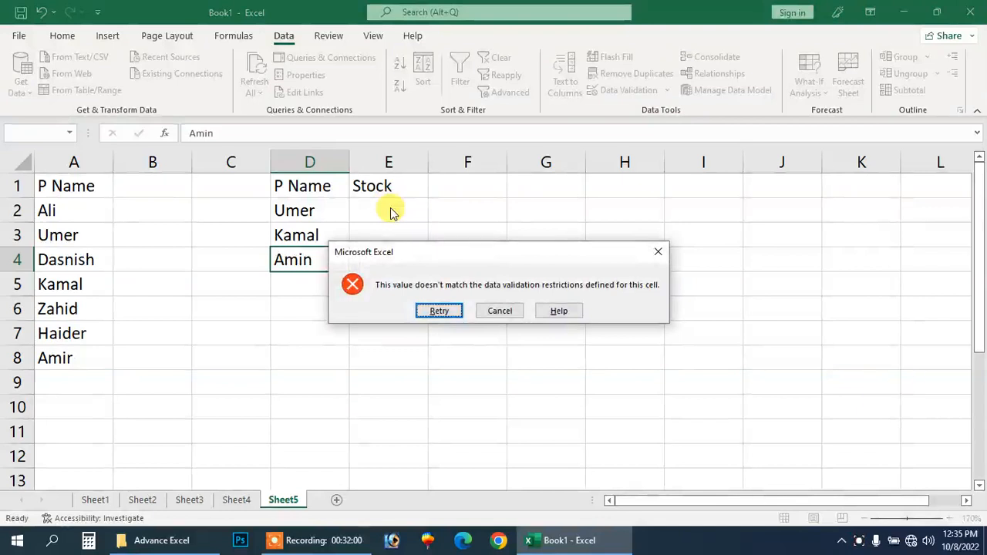
key("Escape")
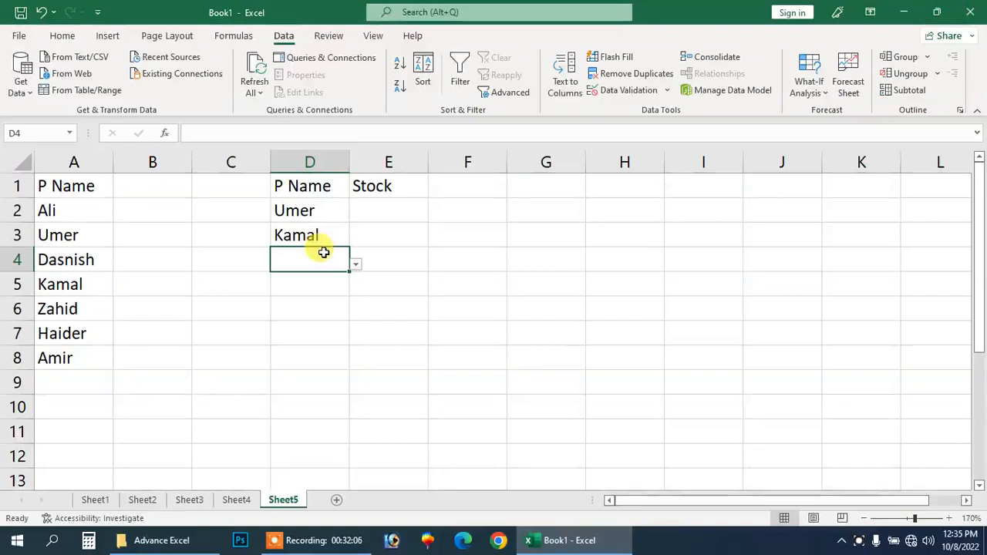
type("Danish")
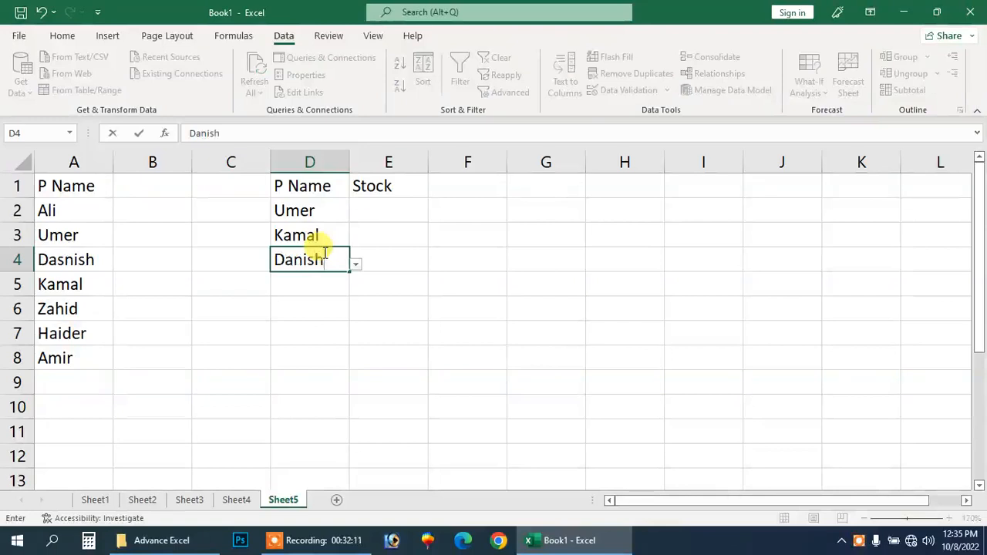
key("Return")
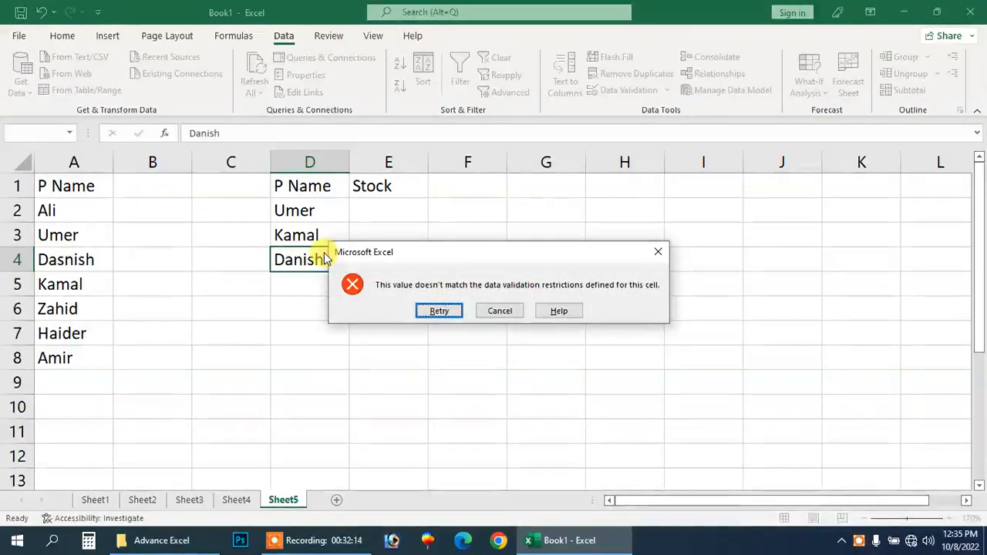
key("Escape")
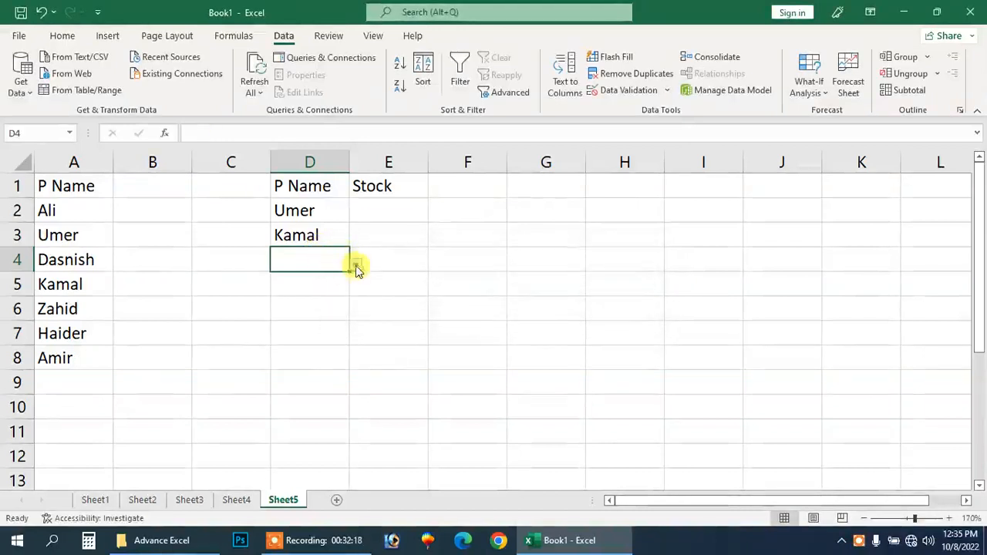
Fill D4 by choosing the third name from its validation list, discarding any stray text.
left_click(356, 264)
left_click(321, 313)
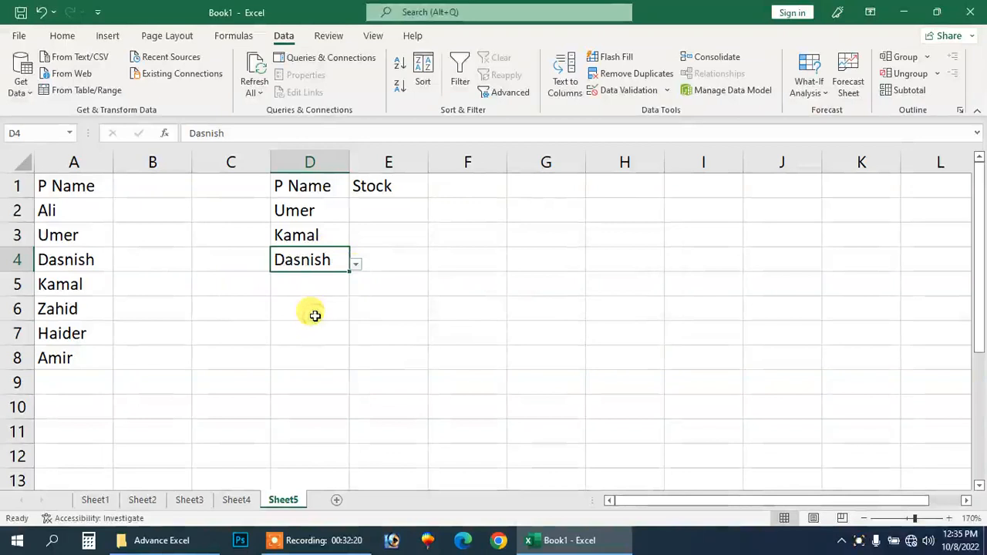
type("\\")
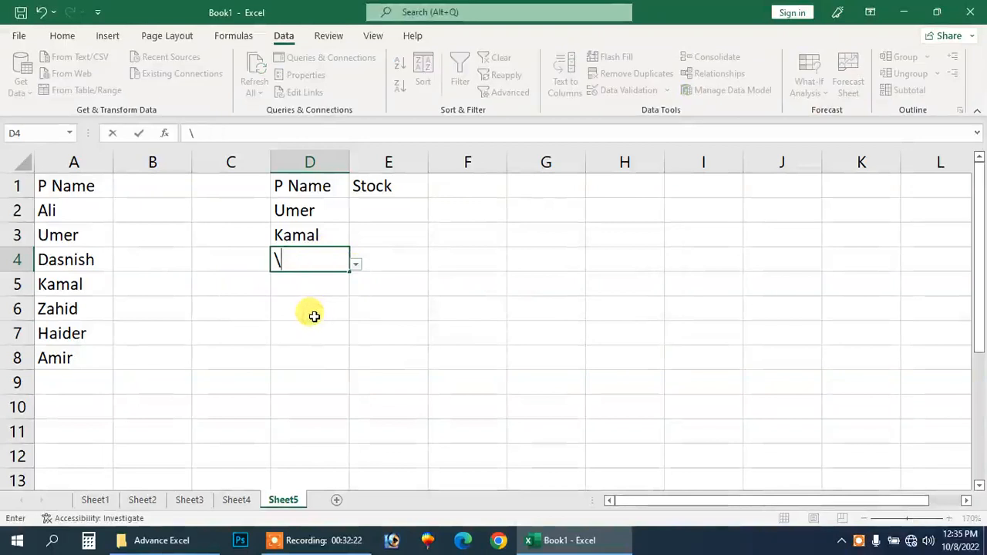
key("Escape")
key("Up")
key("Down")
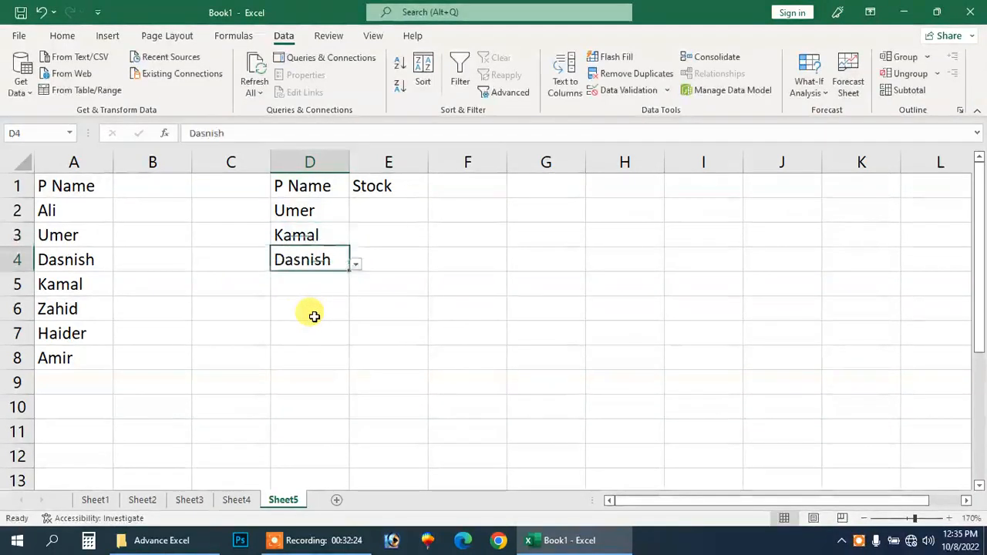
key("Down")
key("Down")
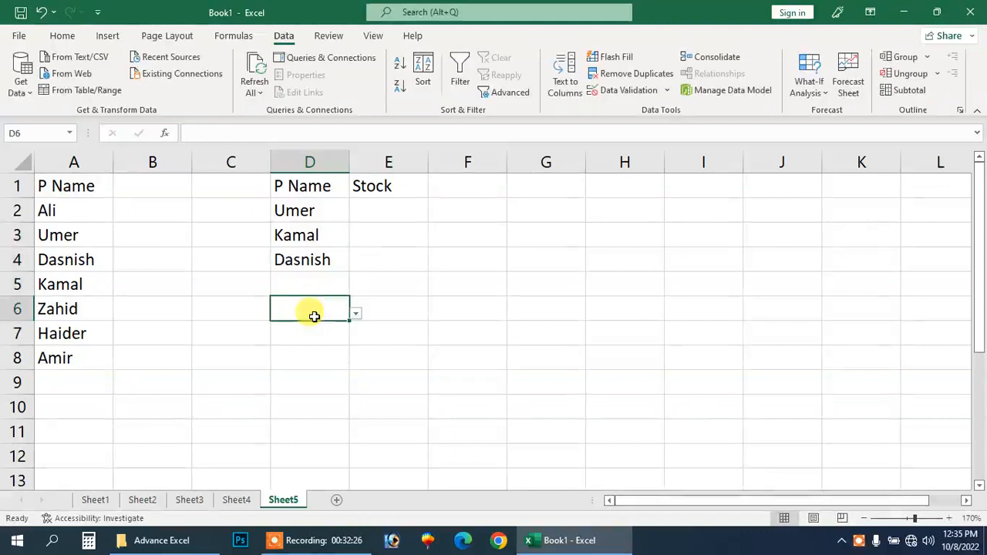
Switch to Sheet4 and clear the General Ledger account names in A3:A11.
left_click(231, 501)
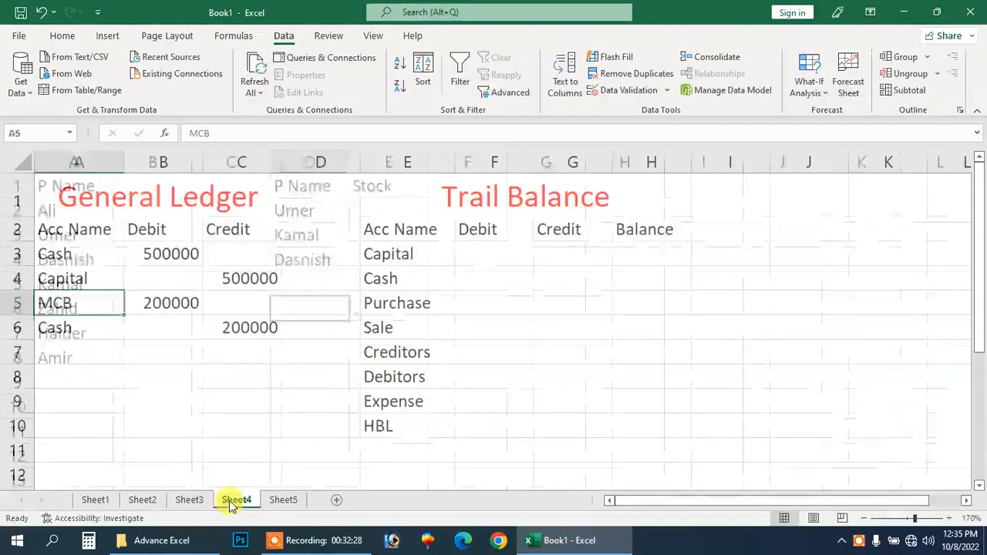
left_click_drag(408, 257, 389, 415)
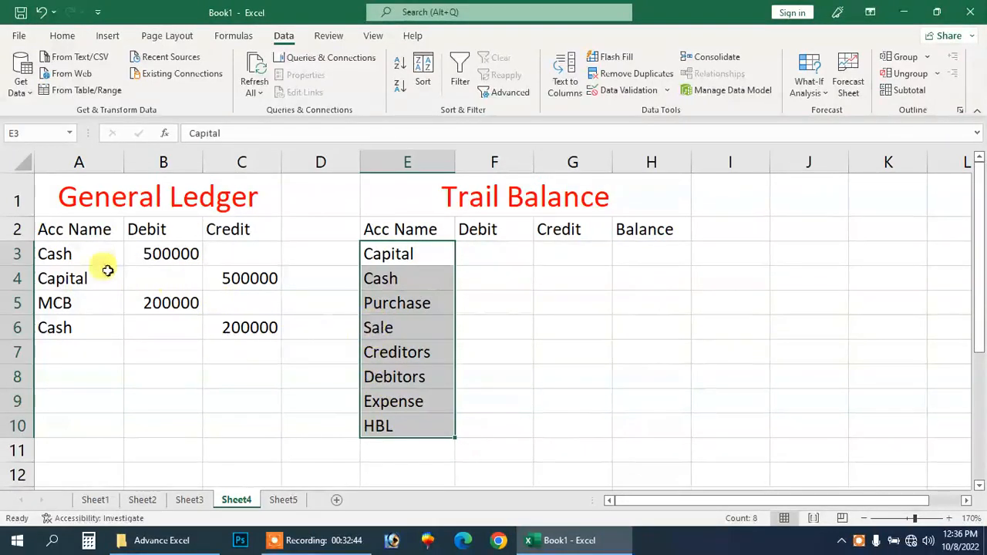
left_click_drag(88, 259, 88, 452)
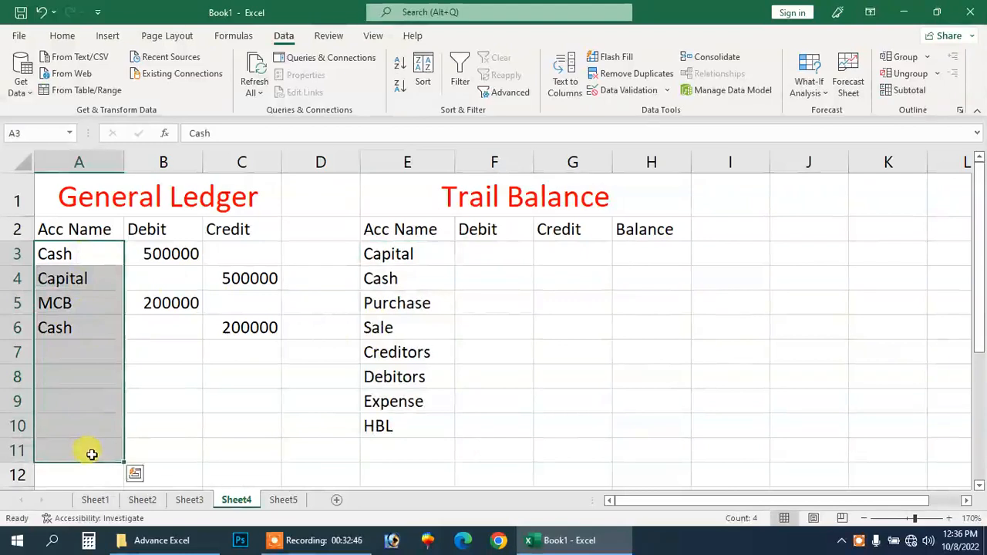
key("Delete")
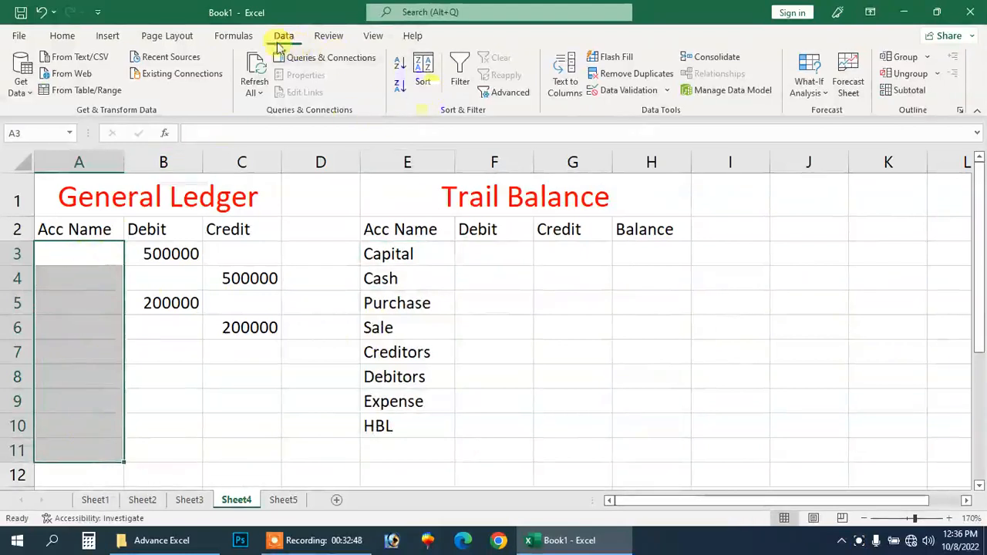
Apply data validation to A3:A11 that allows a List with the source =$E$3:$E$11.
left_click(628, 91)
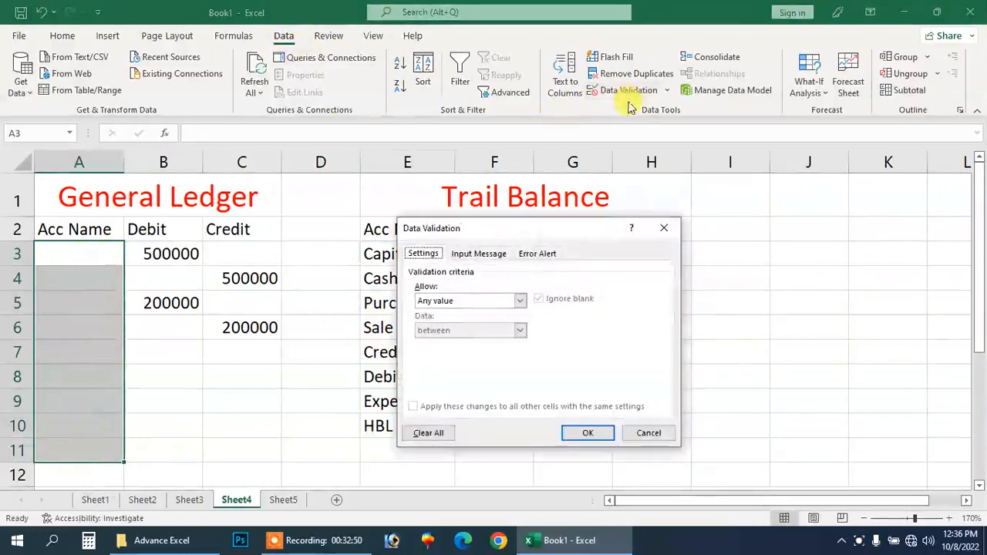
left_click(476, 300)
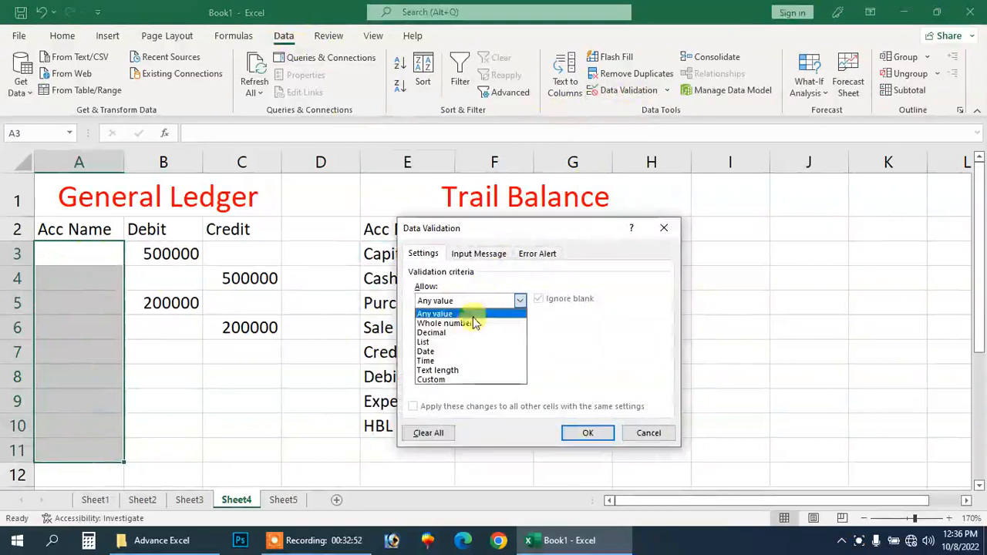
left_click(468, 343)
left_click_drag(473, 225, 626, 169)
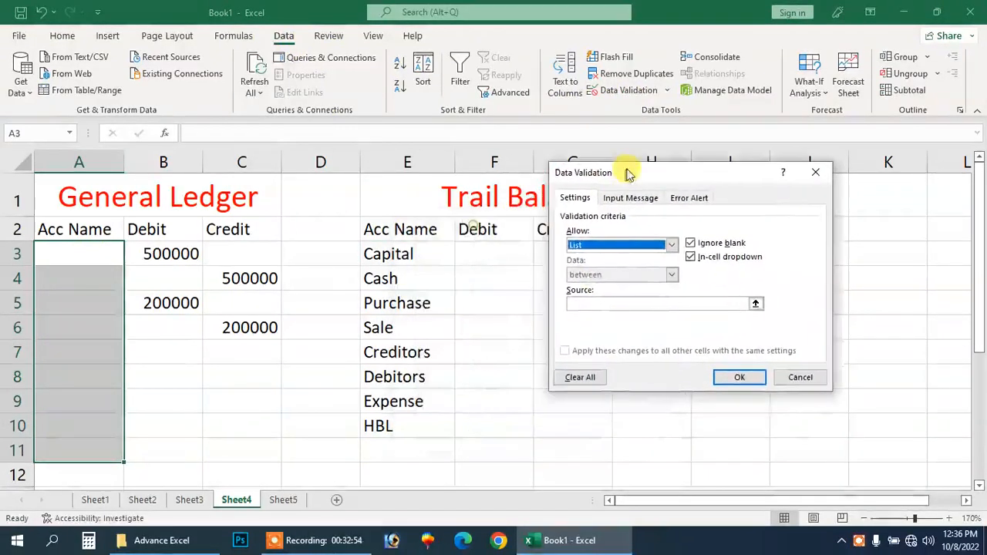
left_click(572, 303)
left_click_drag(388, 254, 394, 449)
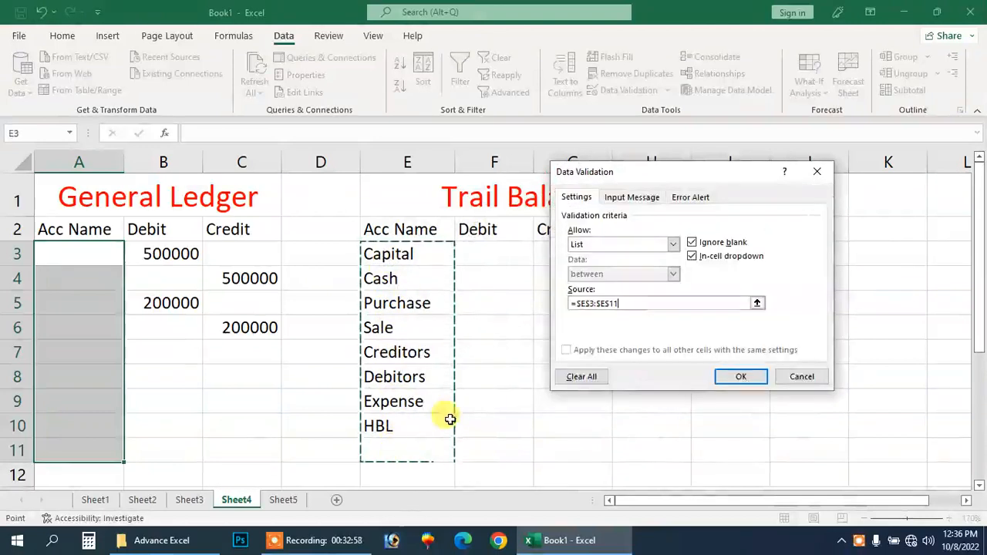
left_click(744, 376)
Enter the account name HBL in A3 of the General Ledger.
left_click(97, 254)
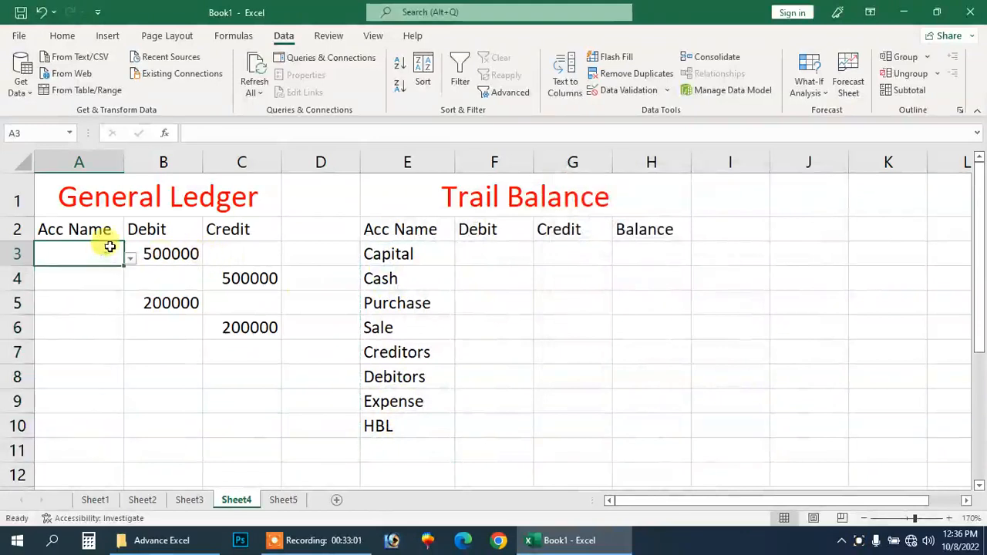
type("HBL")
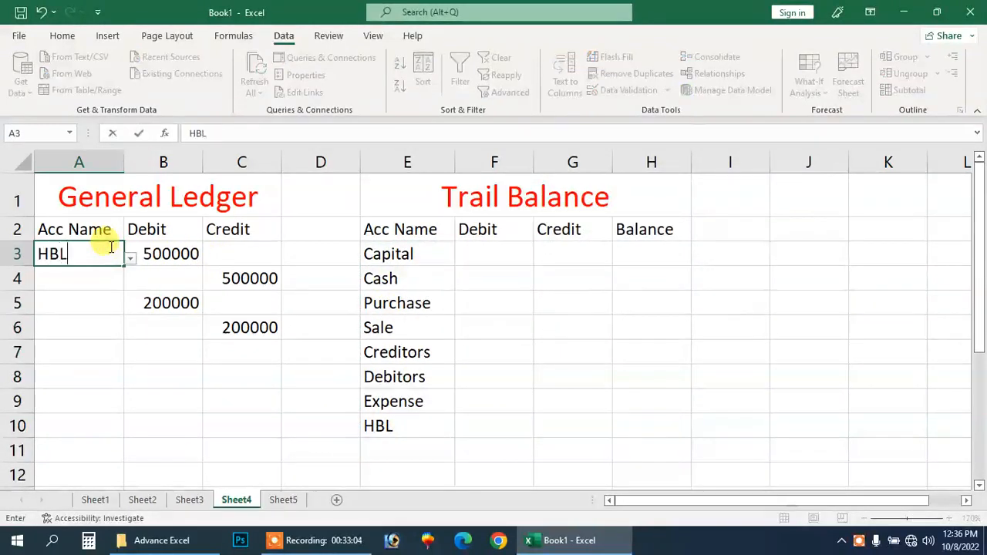
key("Return")
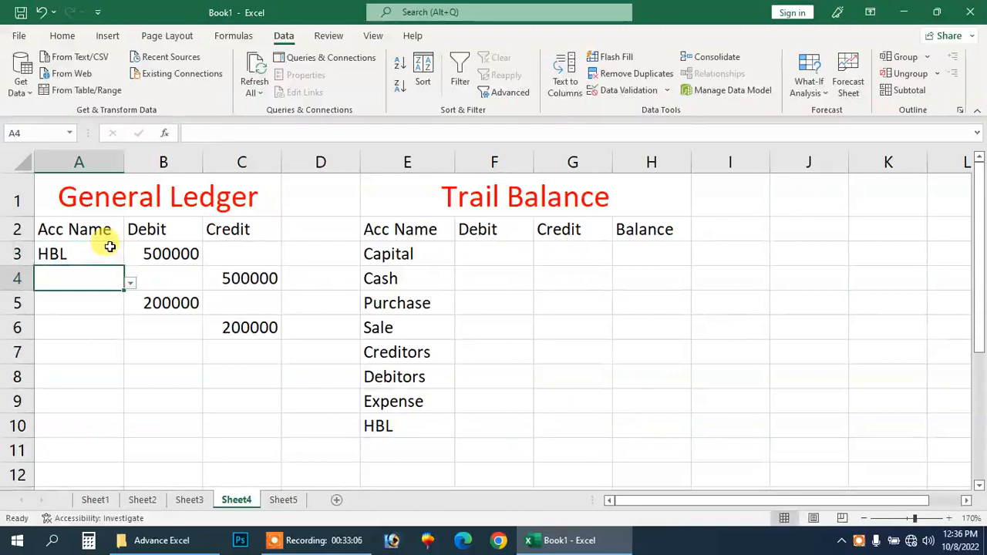
Try to enter the unlisted account name MCB in A5, cancelling the entry.
key("Down")
type("MCB")
key("Return")
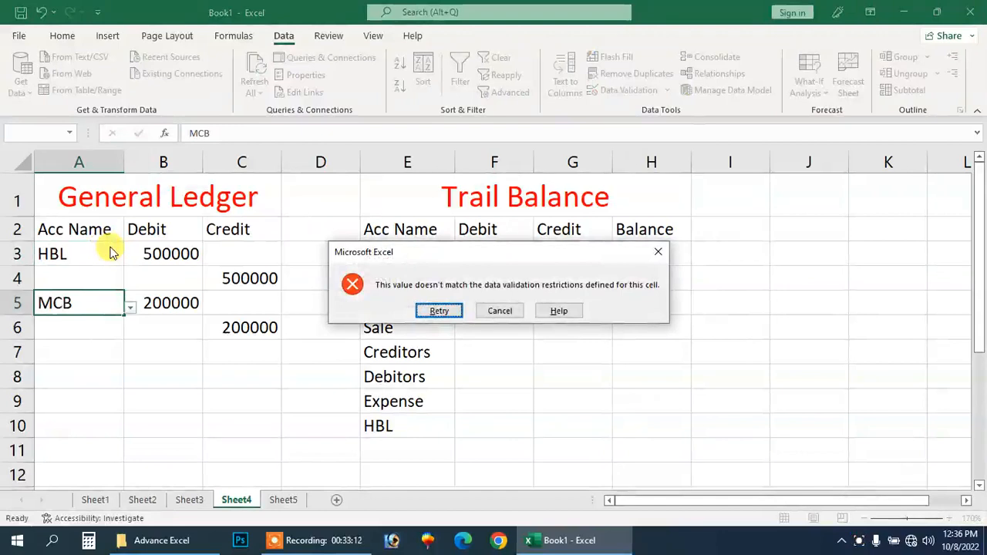
key("Escape")
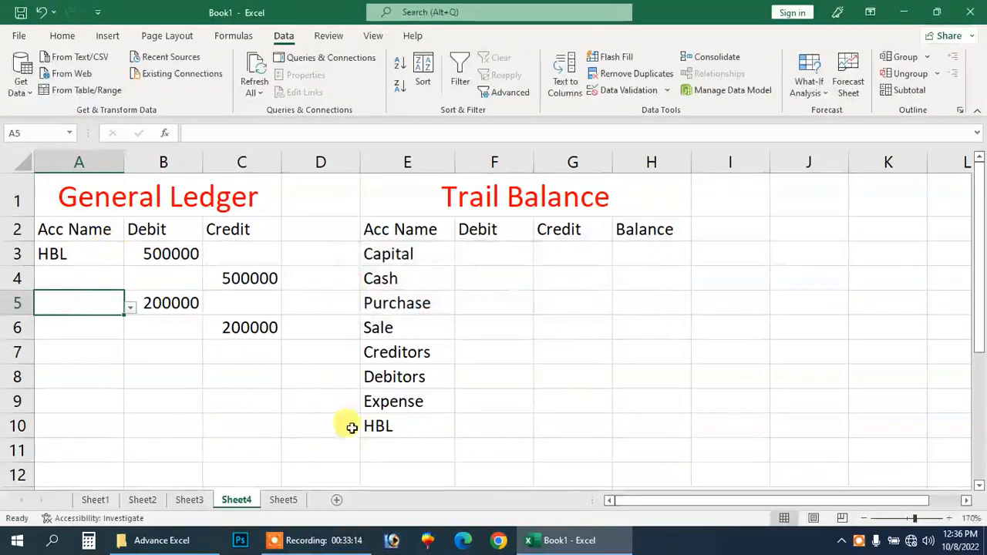
Add MCB to the Trail Balance account names in E11.
left_click(373, 442)
type("MCB")
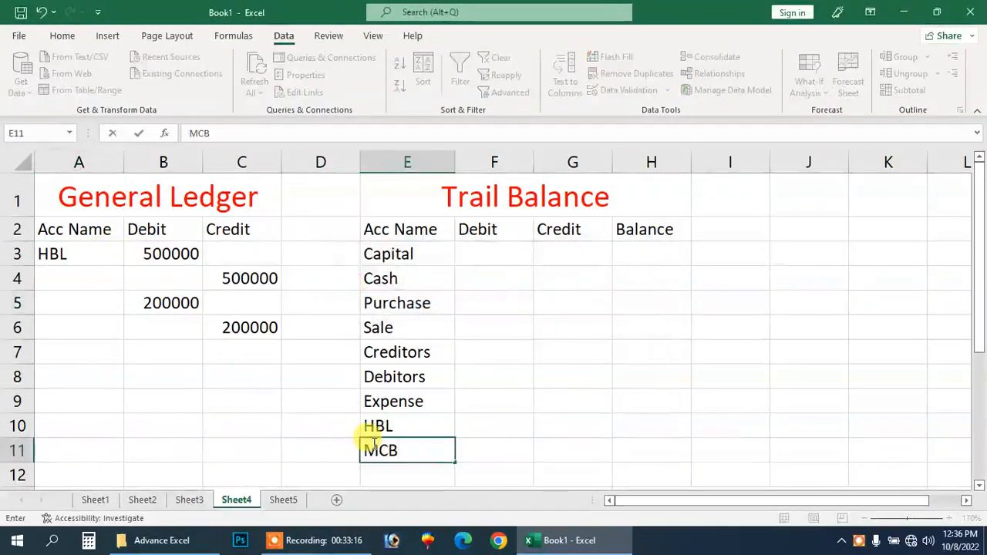
key("Return")
Enter MCB as the account name in A5 of the General Ledger.
key("Up")
key("Left")
key("Left")
key("Up")
key("Up")
key("Up")
key("Left")
key("Left")
key("Up")
key("Up")
key("Up")
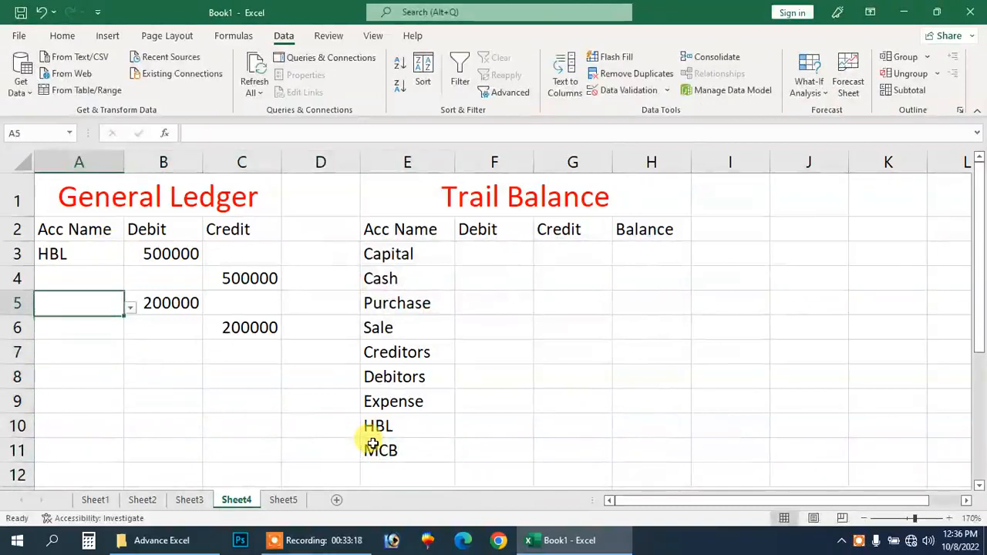
type("MCB")
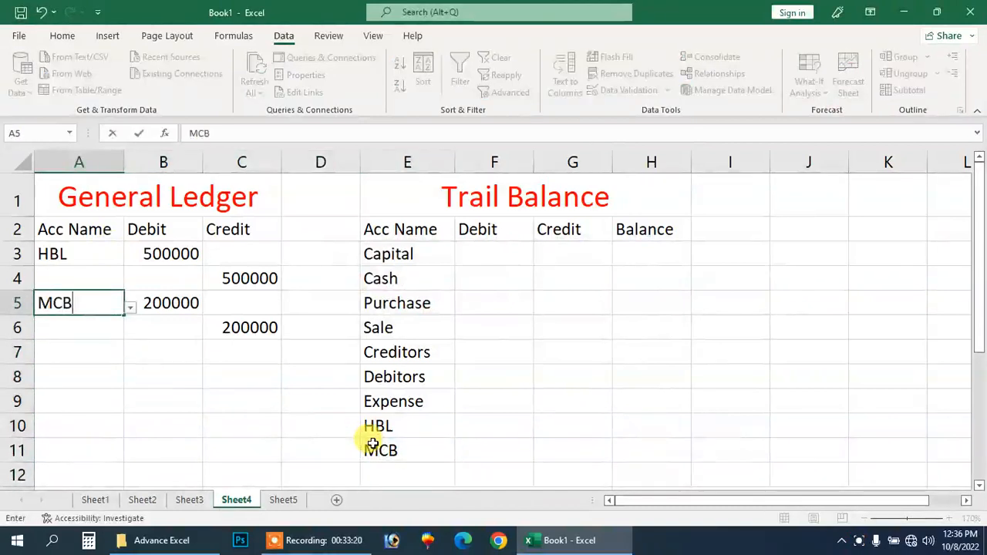
key("Return")
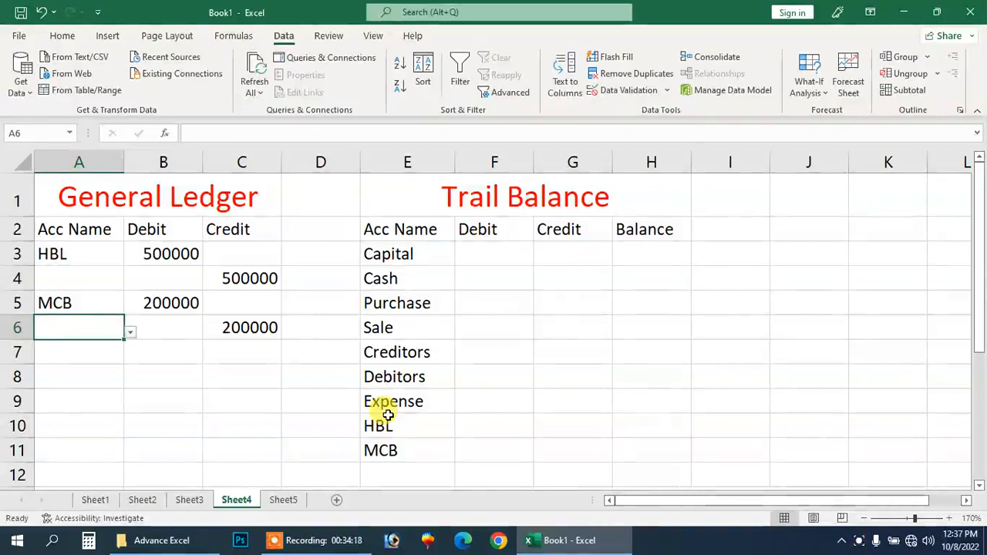
key("Return")
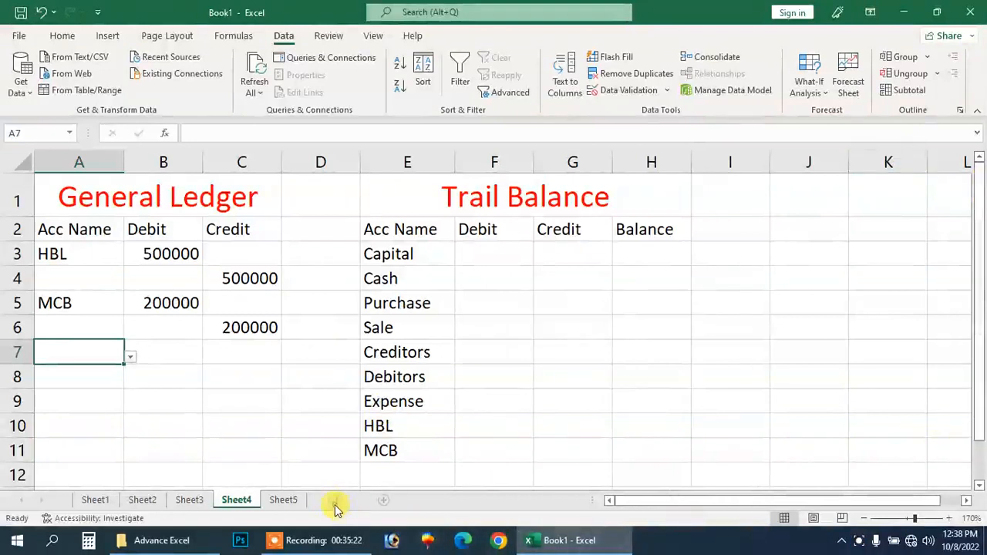
Add a new blank worksheet to the workbook.
left_click(336, 500)
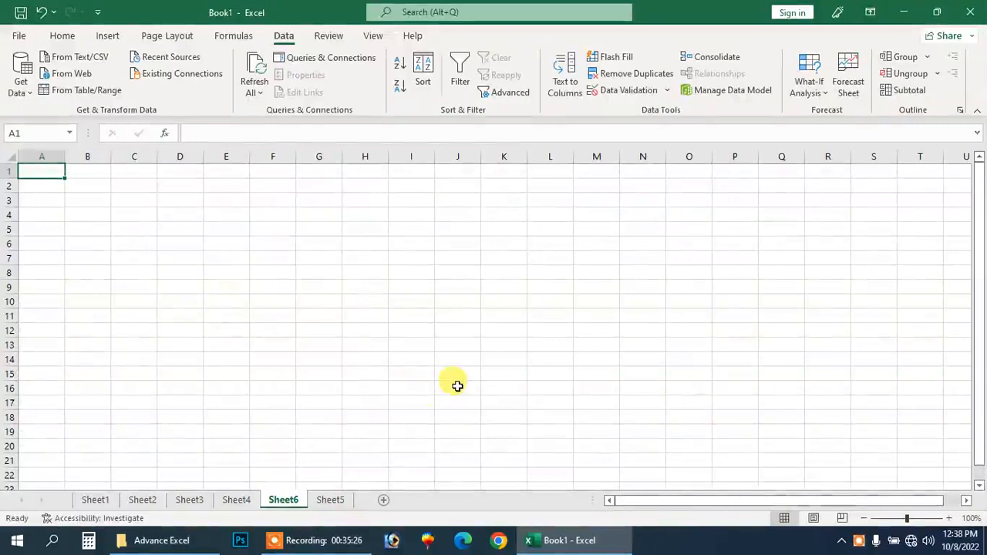
Examine the medicine tables of Sheet2 in an enlarged print preview, and return to the worksheet.
left_click(97, 501)
left_click(148, 501)
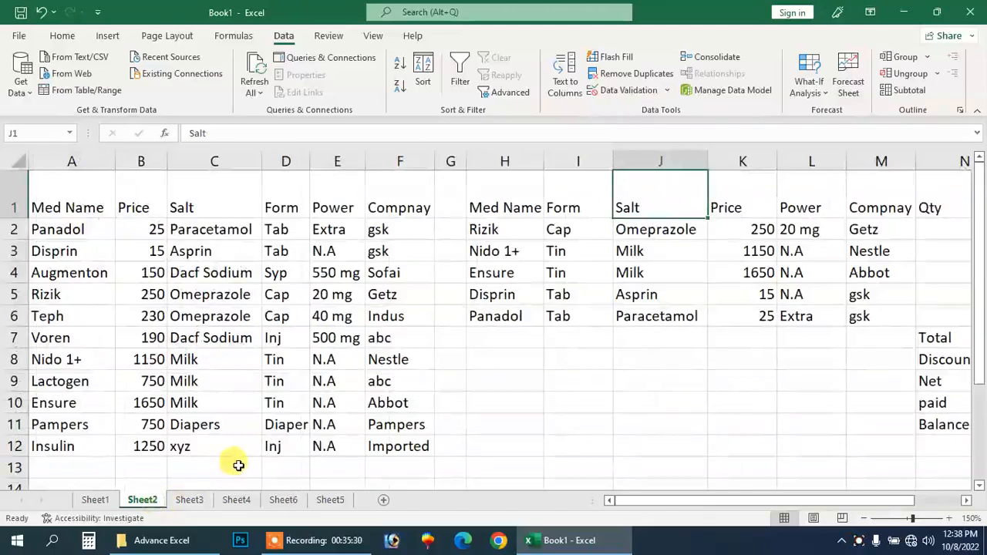
key("ctrl+p")
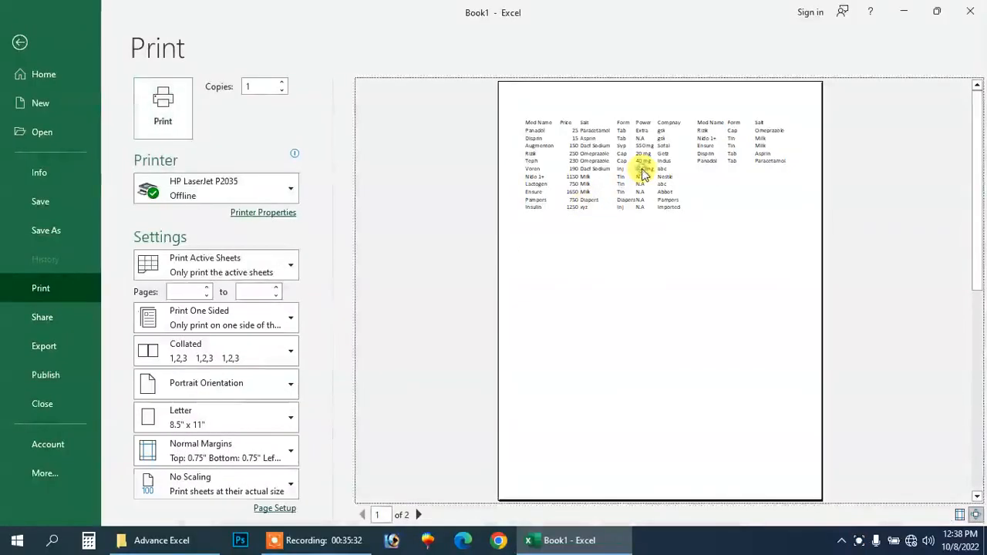
left_click(700, 272)
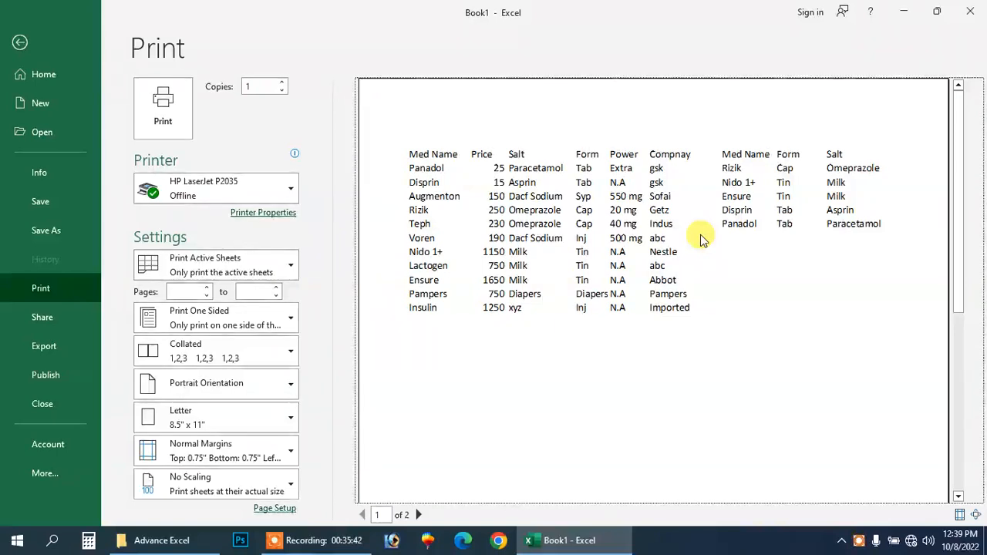
key("Escape")
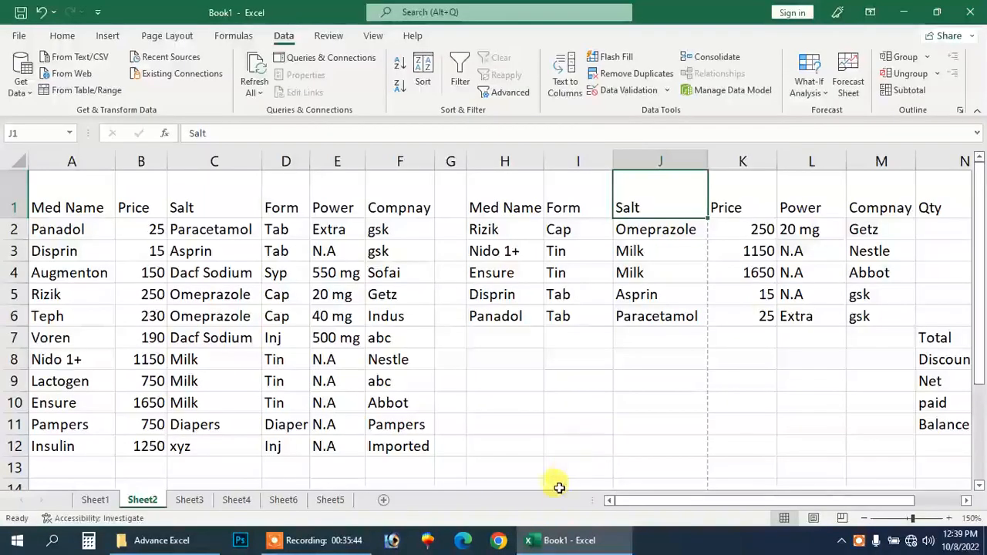
Move Sheet6 to the end of the workbook, after Sheet5.
left_click(343, 500)
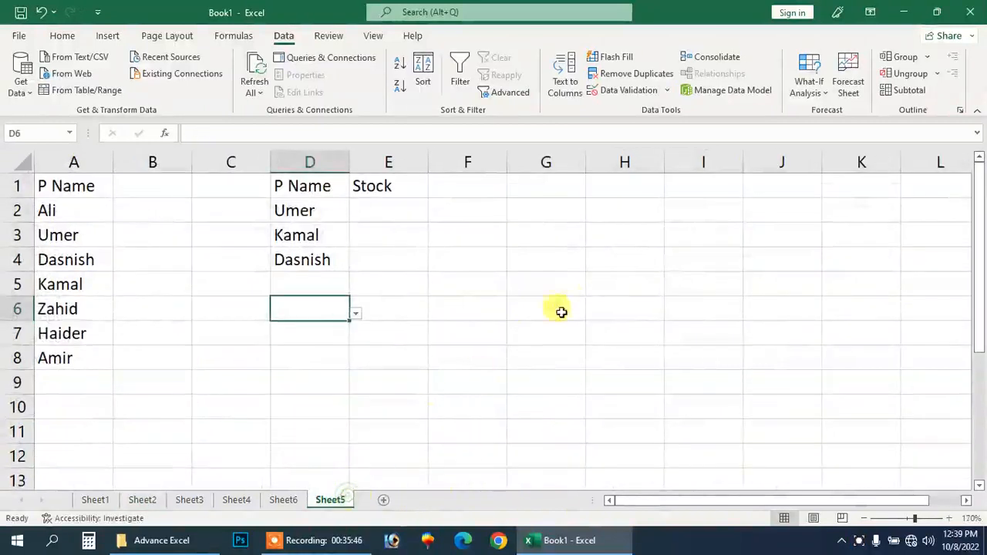
left_click(283, 499)
left_click_drag(284, 500, 357, 502)
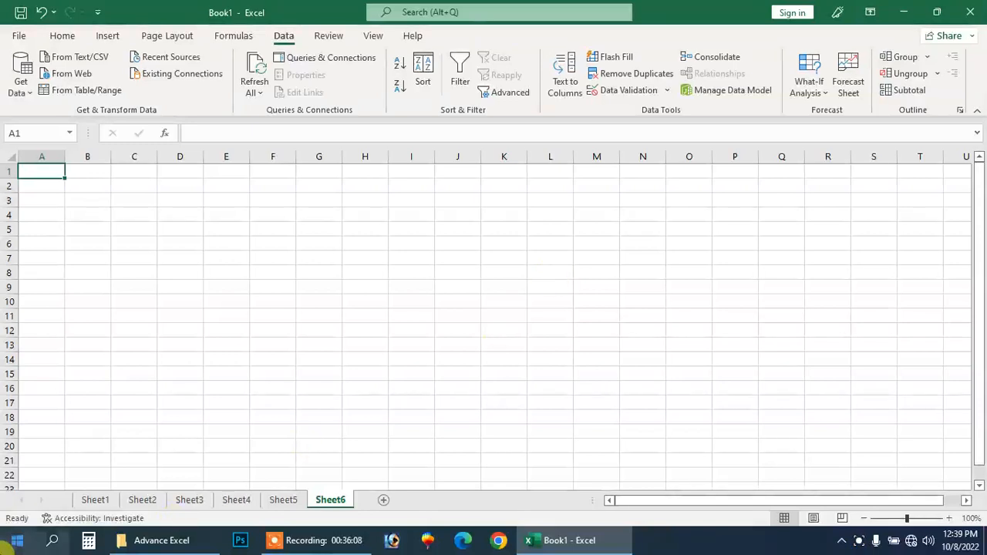
left_click(239, 501)
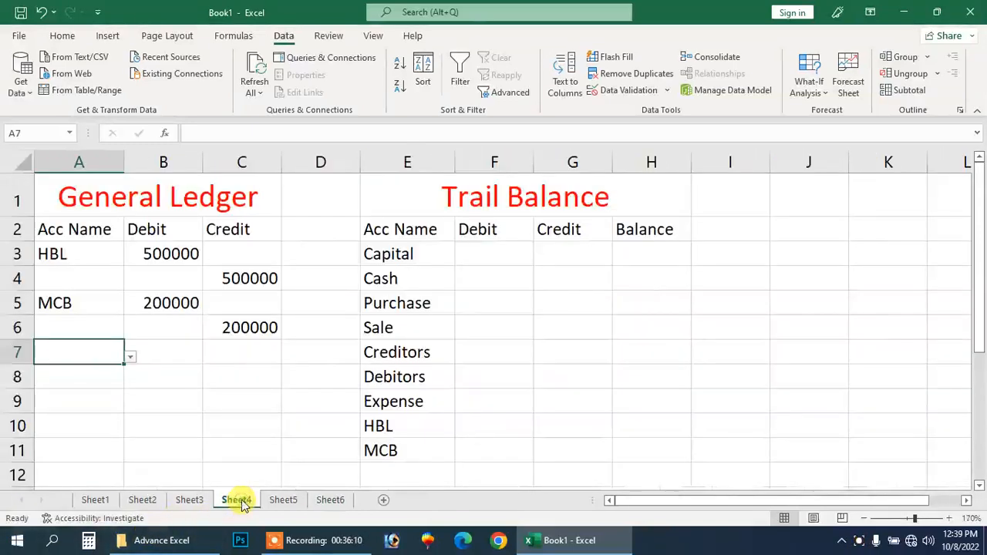
left_click(287, 502)
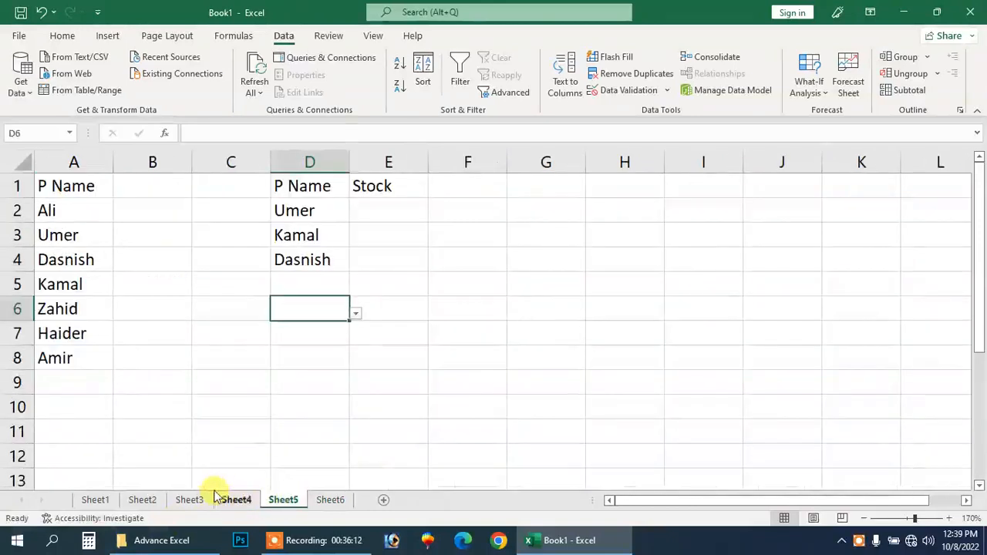
left_click(188, 498)
Turn on filtering for the General Ledger header row on Sheet4, and check the Acc Name filter options.
left_click(234, 500)
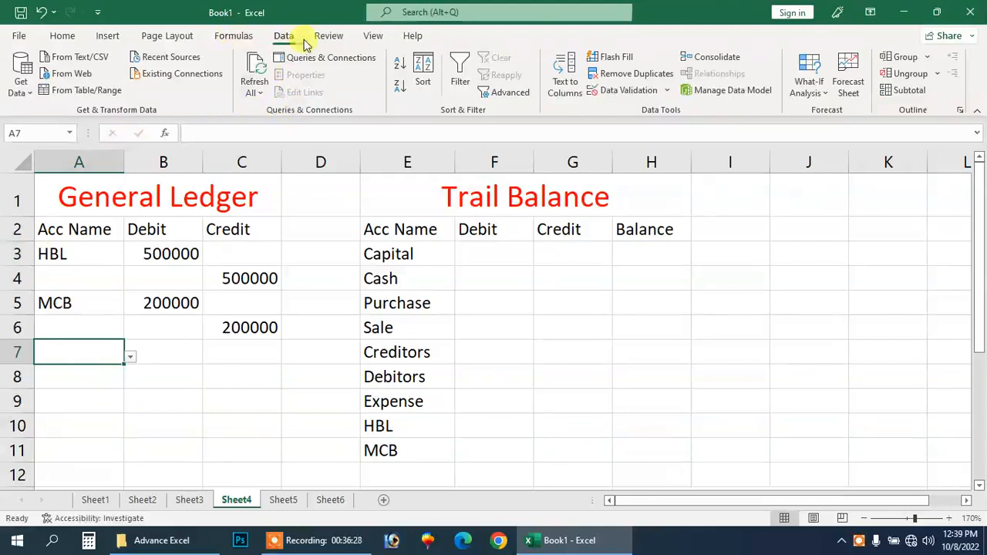
left_click(457, 77)
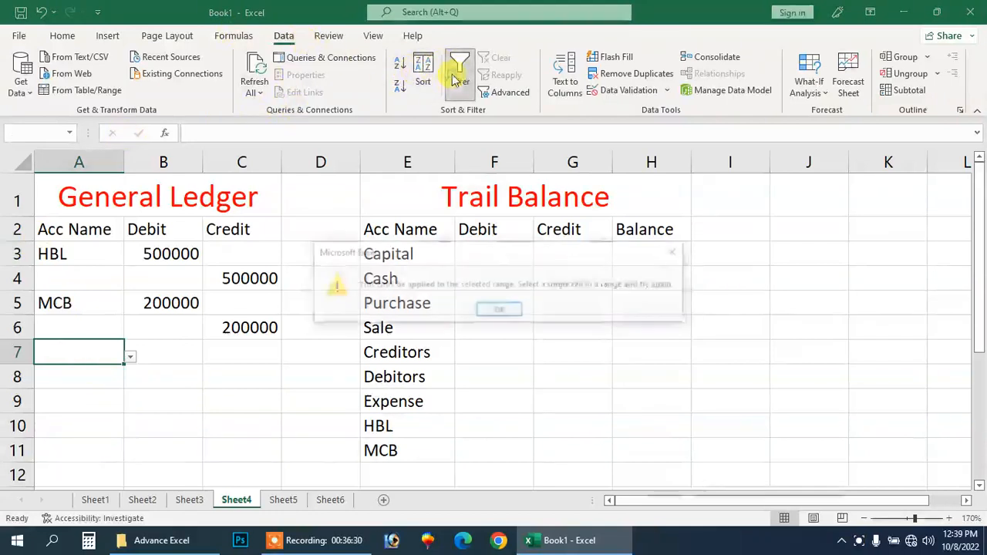
key("Return")
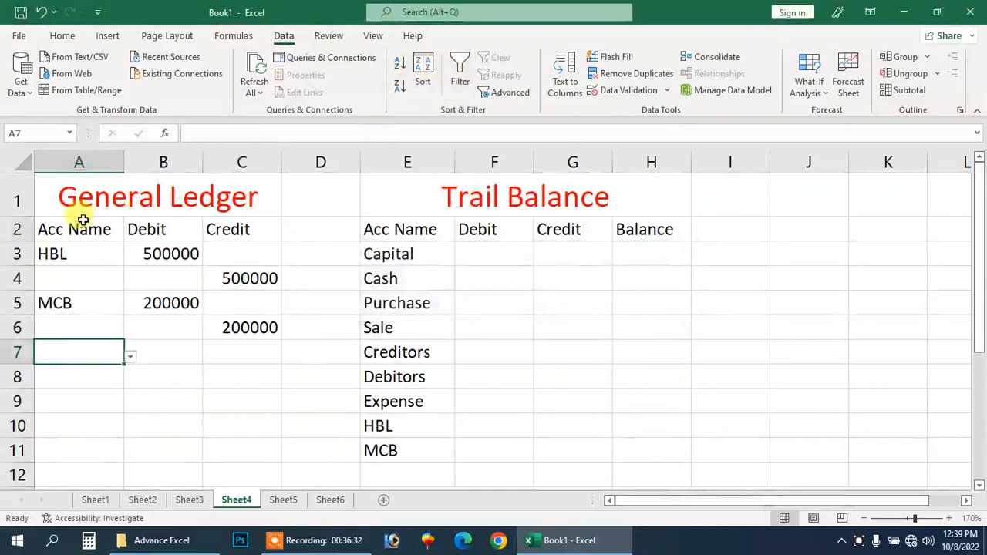
left_click(77, 227)
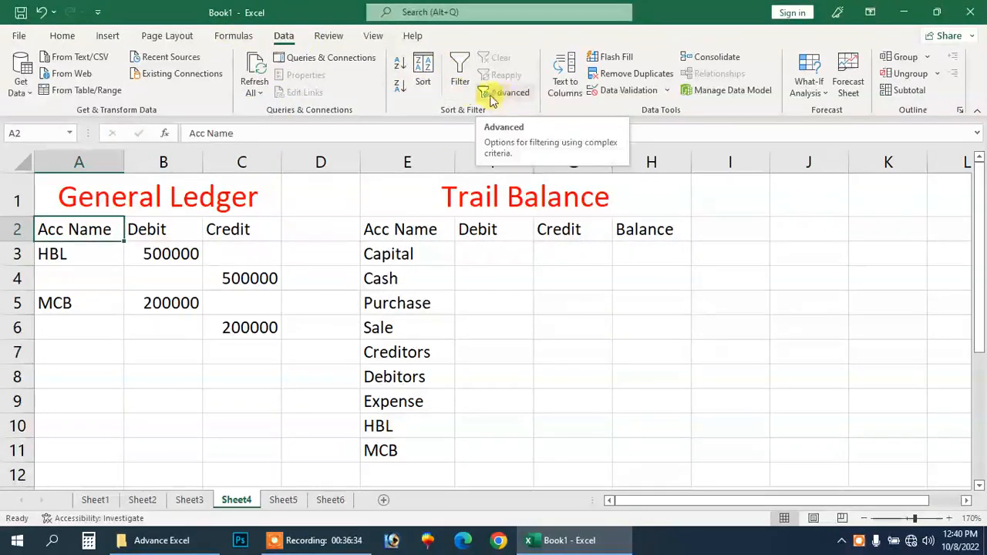
left_click(456, 80)
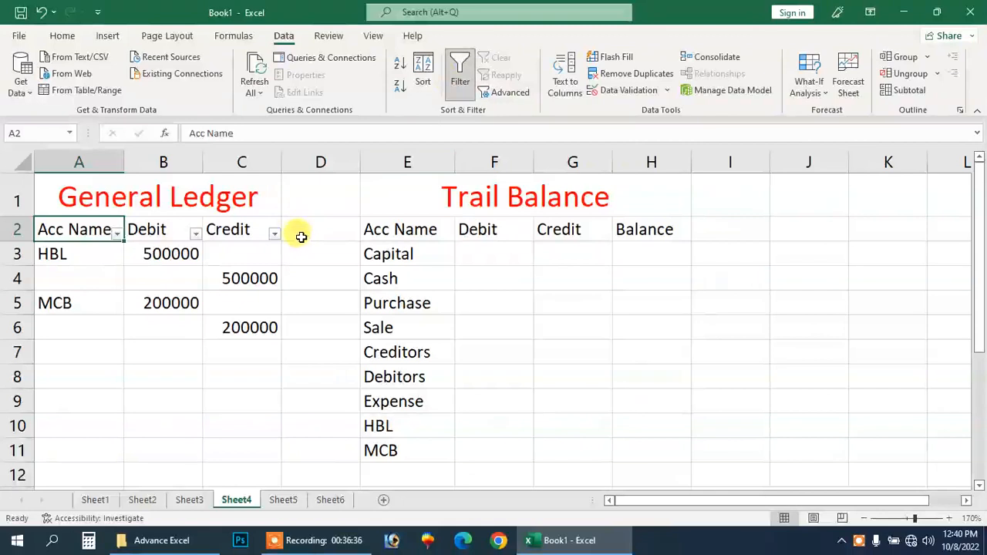
left_click(118, 234)
left_click(118, 233)
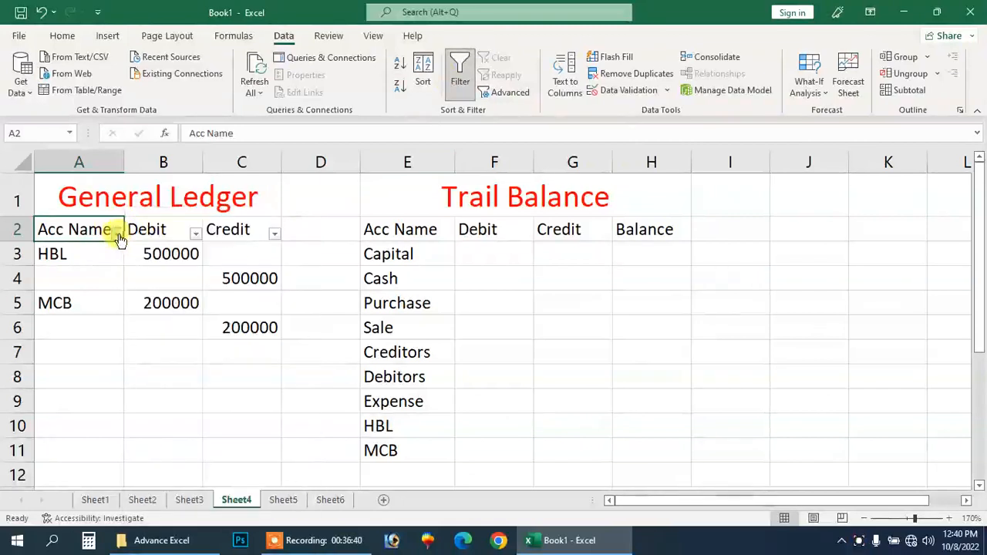
Enter Cash as the account name in cell A7 of the General Ledger.
left_click(81, 276)
left_click(90, 328)
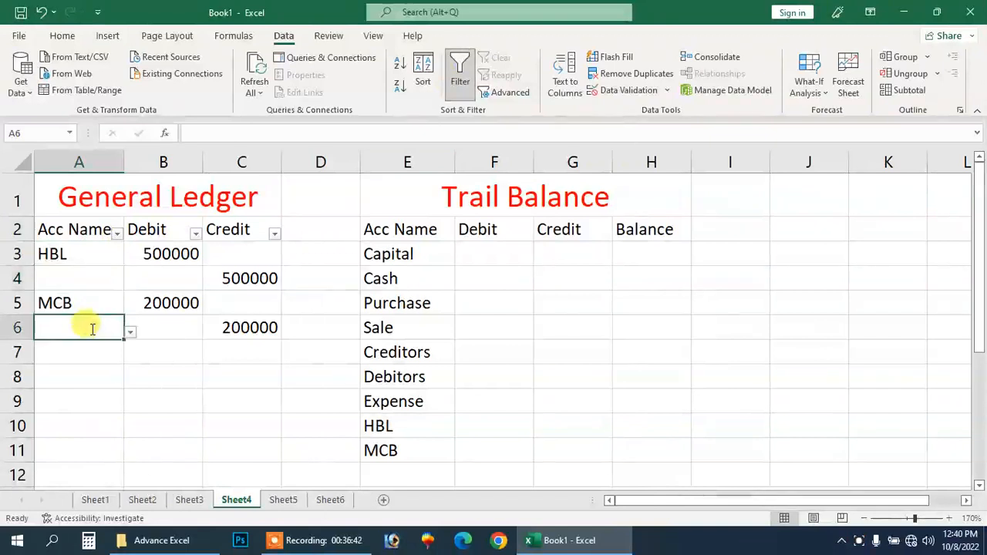
type("X")
key("BackSpace")
key("Return")
type("Cash")
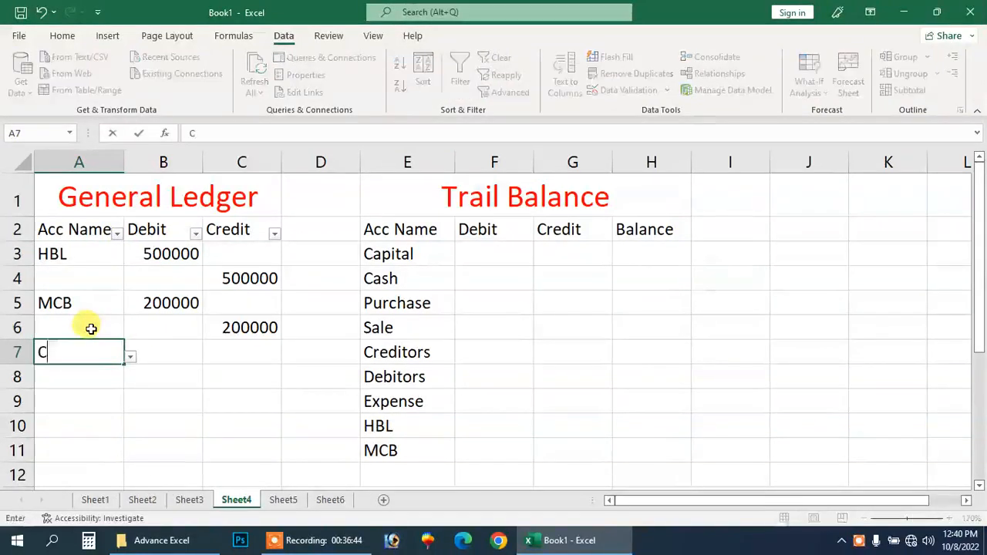
key("Return")
key("Up")
key("Up")
key("Up")
key("Up")
key("Up")
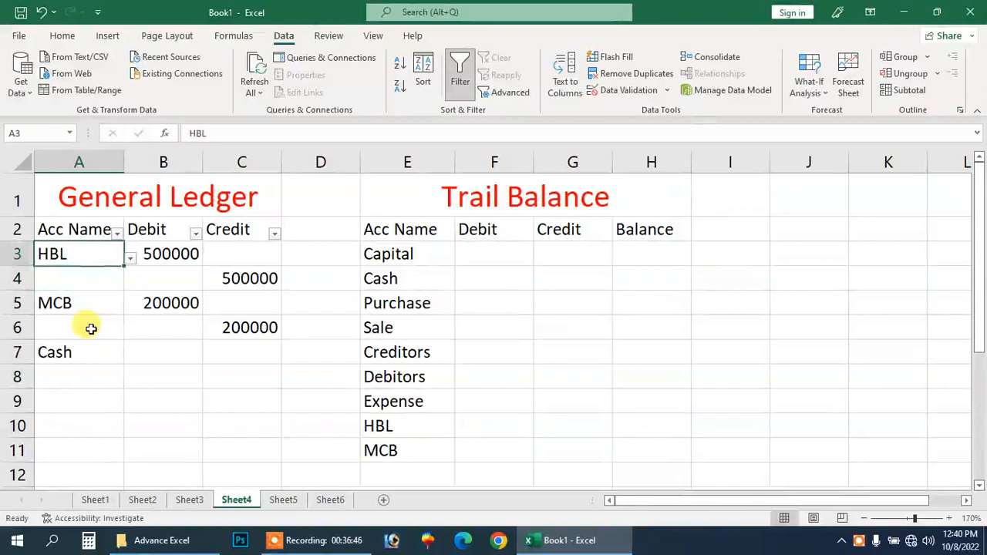
type("Cash")
key("Return")
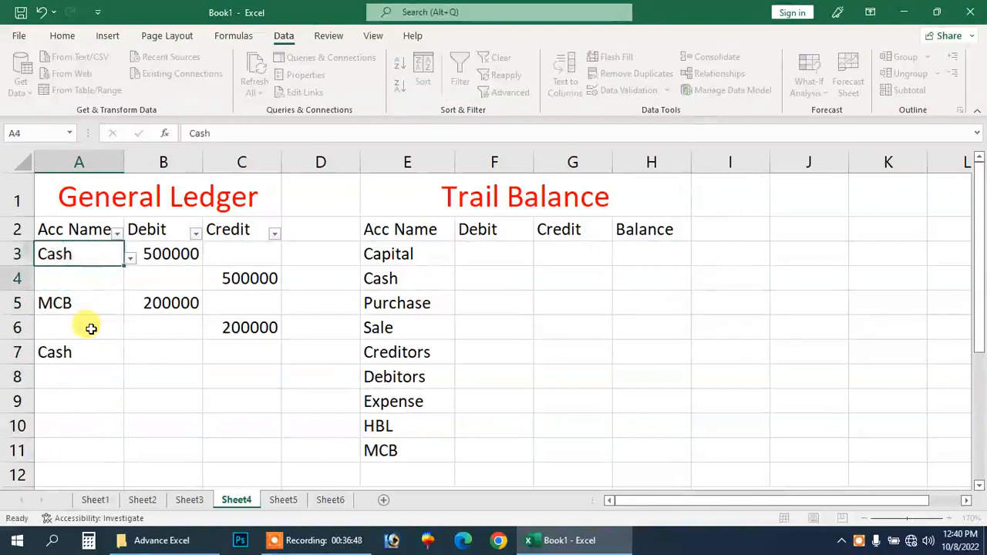
key("Right")
key("Down")
left_click(91, 329)
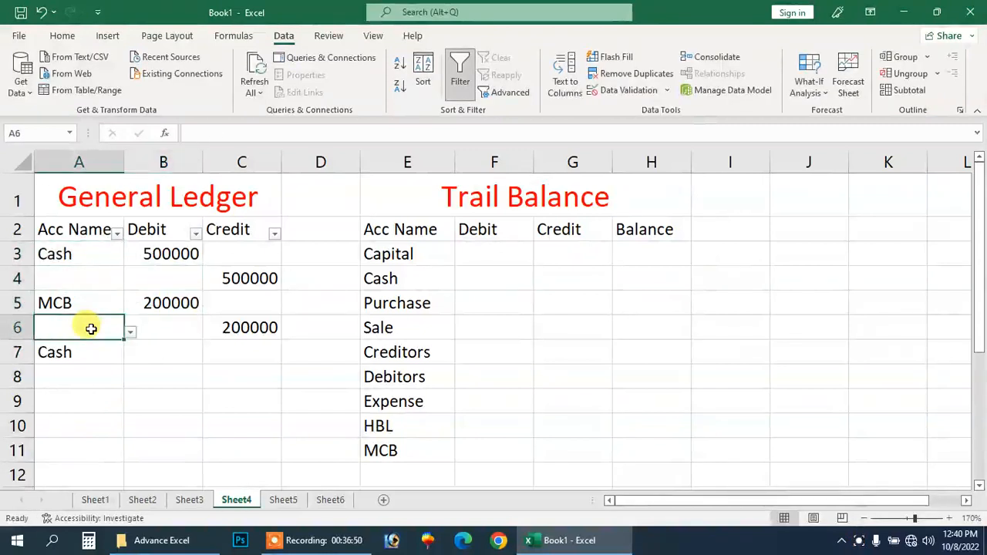
type("Cash")
key("Escape")
Set the General Ledger account name in A3 to MCB and in A4 to Cash.
key("Up")
key("Up")
key("Up")
type("MCB")
key("BackSpace")
type("V")
key("BackSpace")
type("B")
key("Return")
type("Cash")
key("Return")
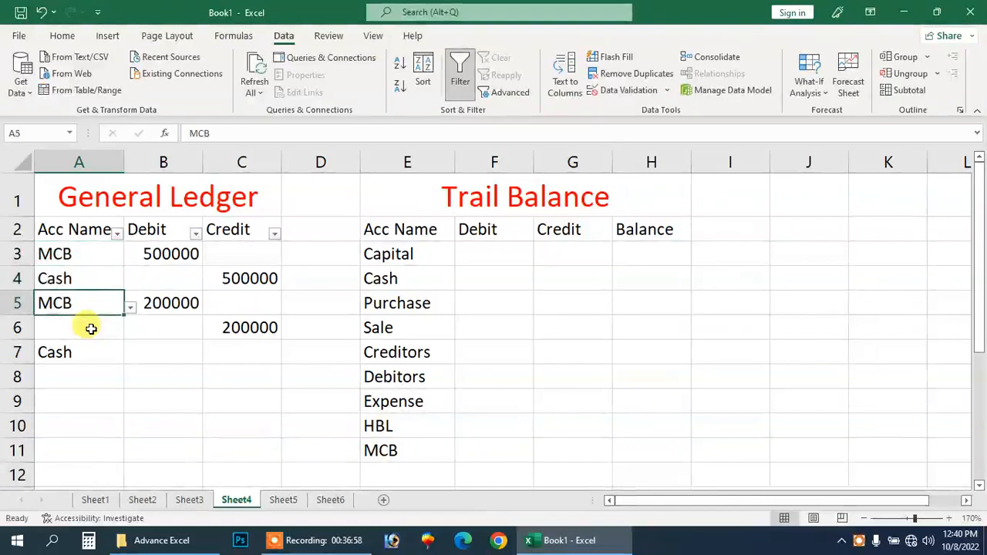
Set the General Ledger account name in A5 to HBL and in A6 to Cash.
type("HBL")
key("Return")
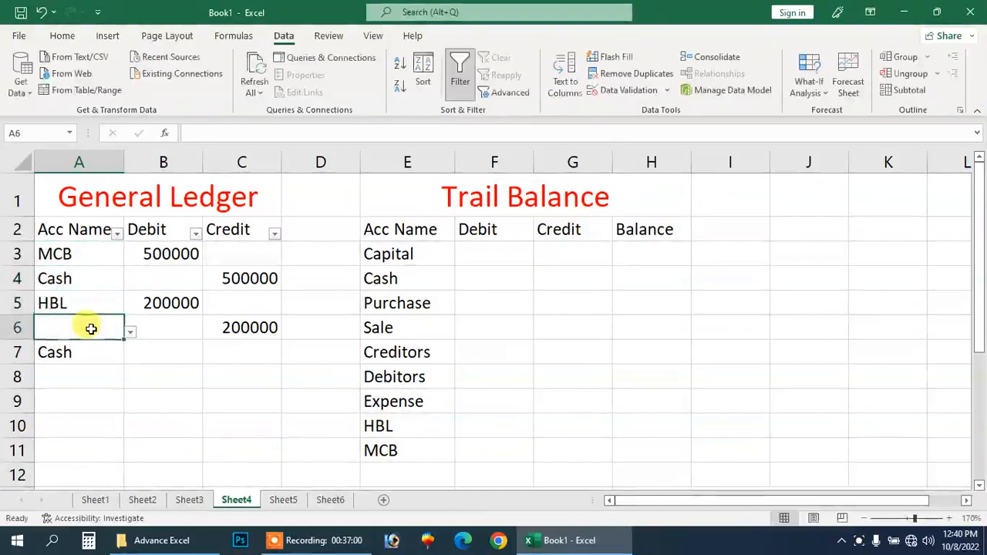
type("Cash")
key("Return")
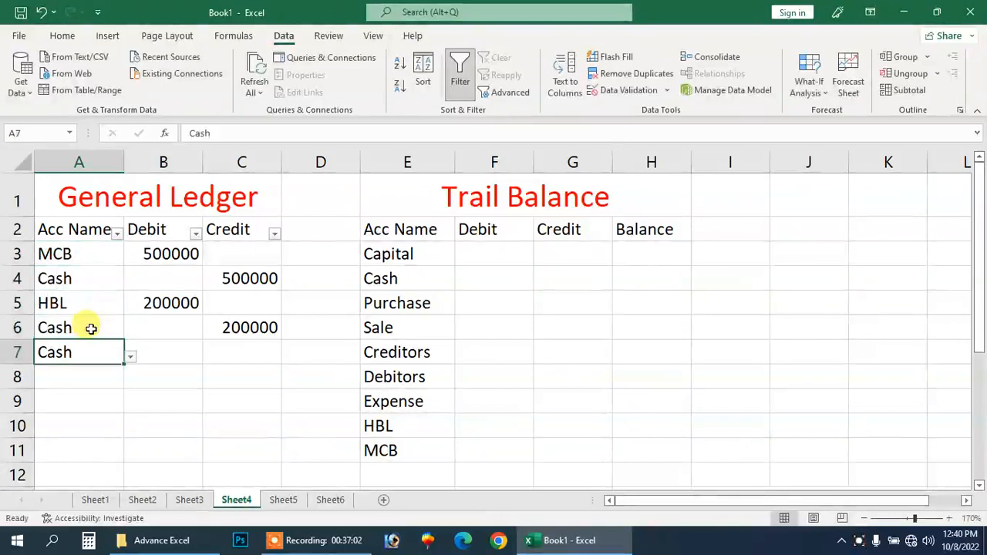
Add a Capital entry of 15000 in row 8 of the General Ledger, placing the amount in the Credit column.
key("Return")
type("Capital")
key("Tab")
type("15000")
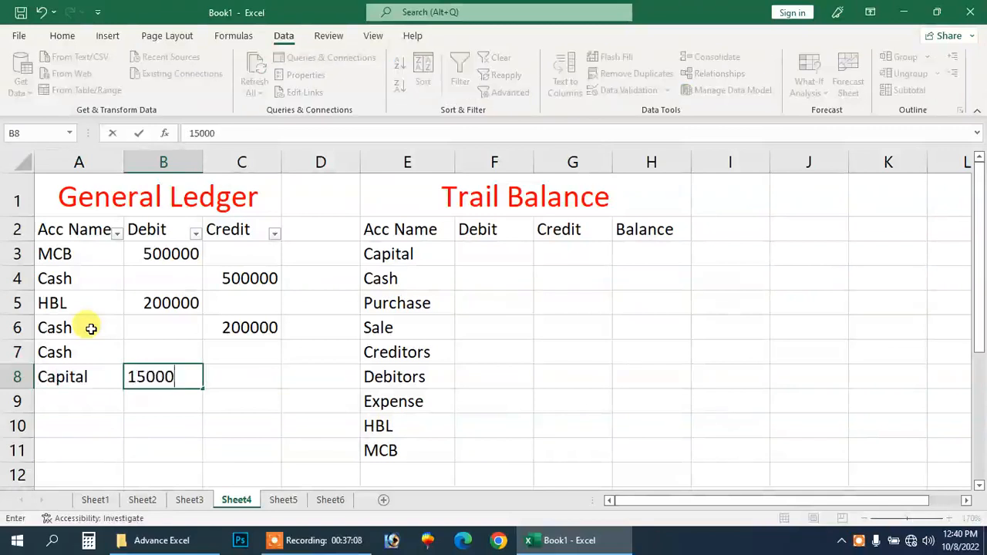
key("Return")
key("Up")
key("ctrl+x")
key("Right")
key("ctrl+v")
key("Left")
Copy the Capital entry's 15000 into the Debit cell of the Cash entry in row 7.
key("Right")
key("ctrl+x")
key("Up")
key("Left")
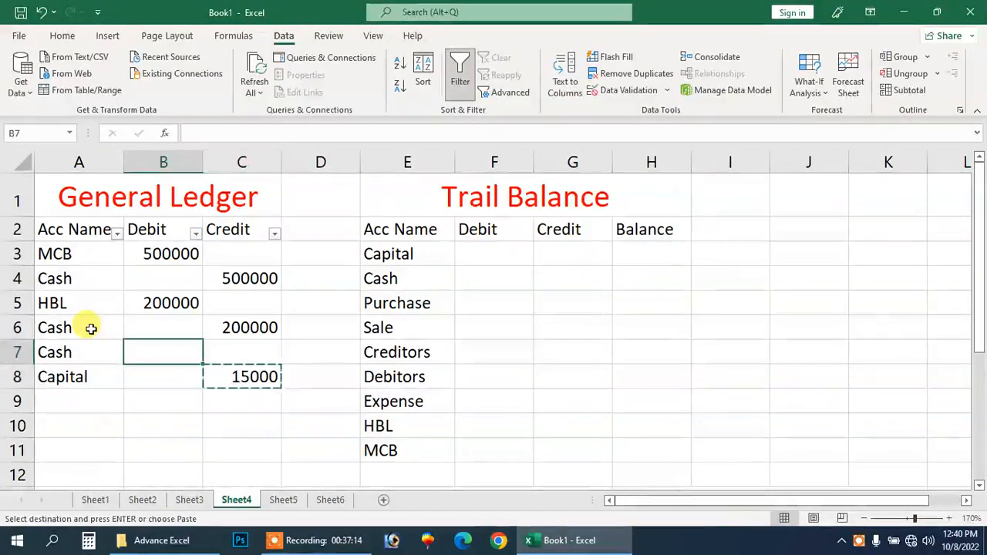
key("ctrl+v")
key("Escape")
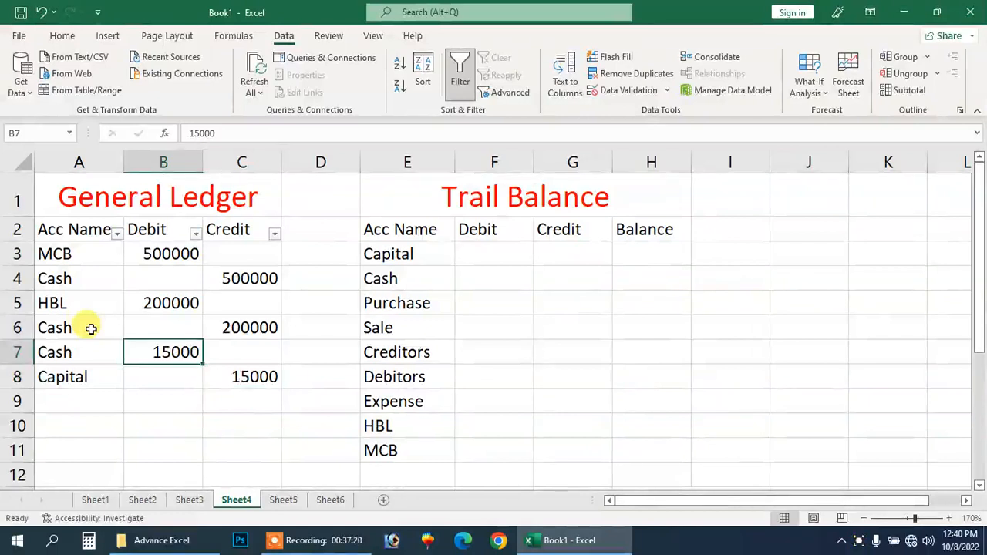
Filter the General Ledger's Acc Name column to show only Cash, and clear the filter.
key("Up")
key("Up")
key("Up")
key("Up")
key("Up")
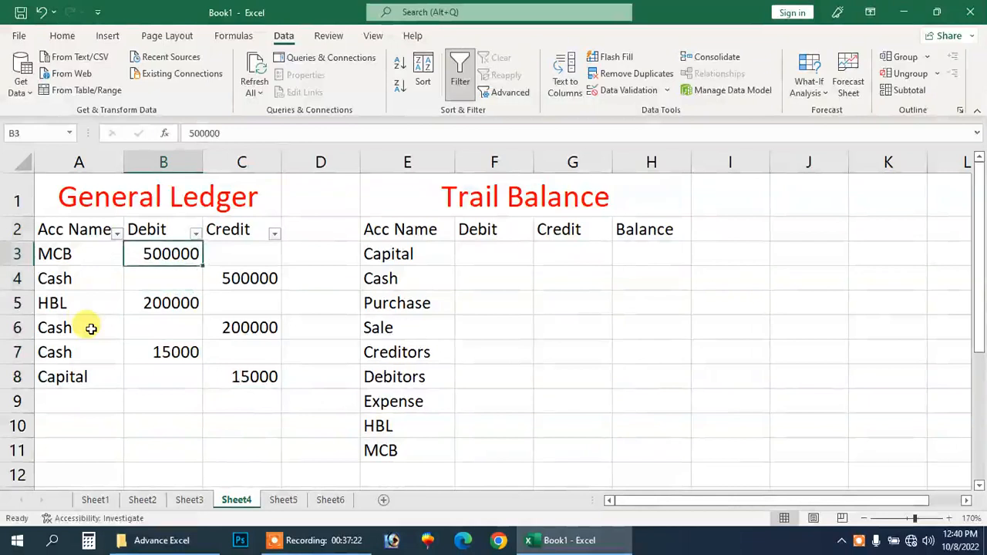
key("Down")
key("Left")
key("Up")
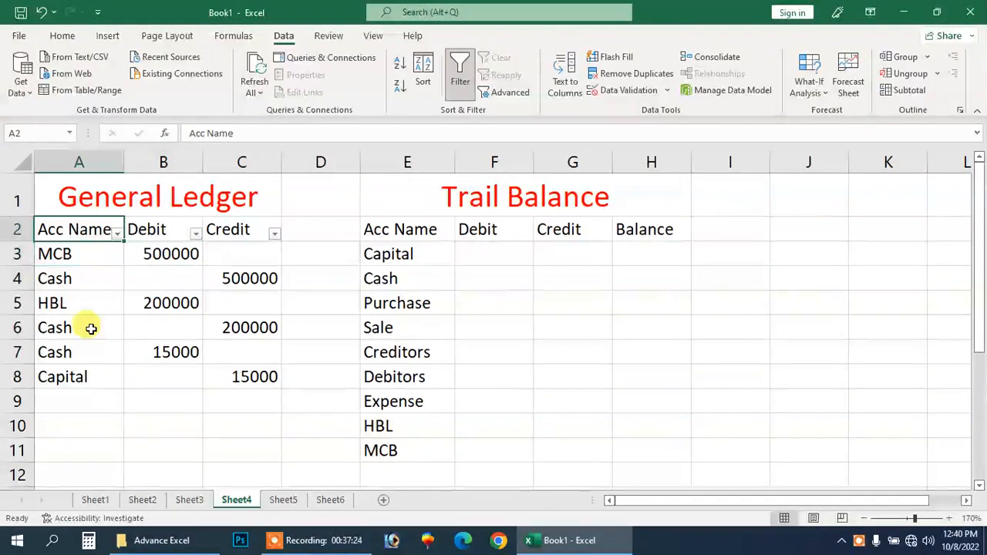
left_click(117, 233)
left_click(174, 395)
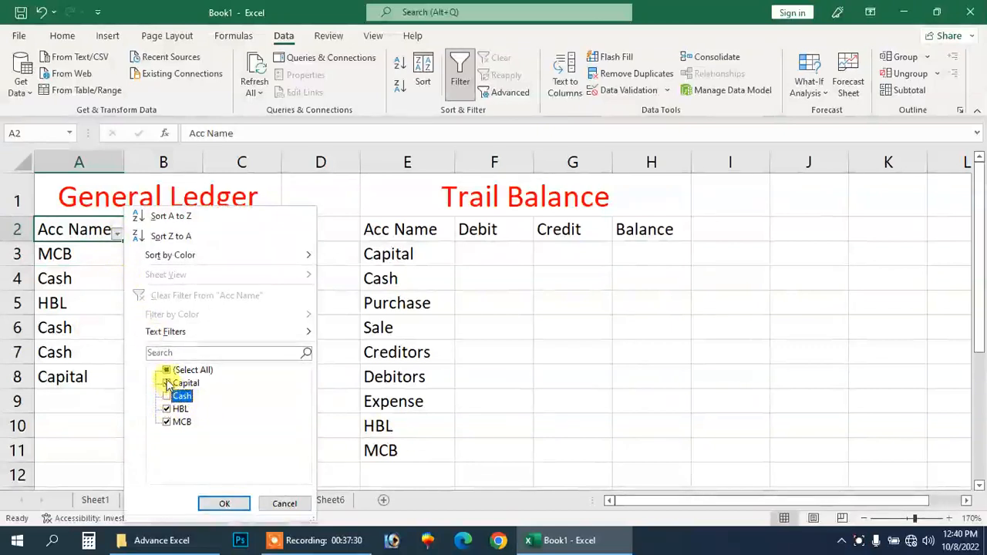
left_click(166, 371)
left_click(167, 370)
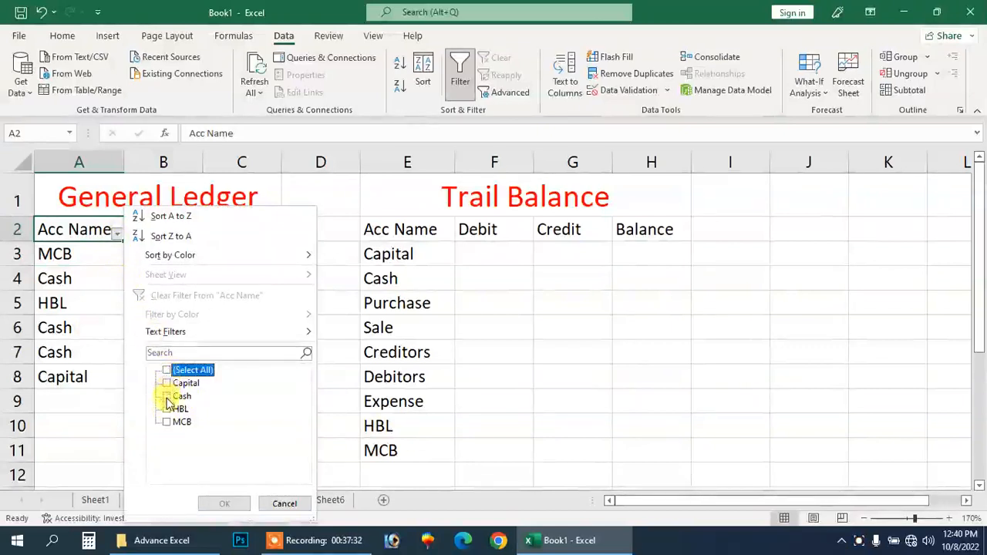
left_click(167, 396)
left_click(225, 503)
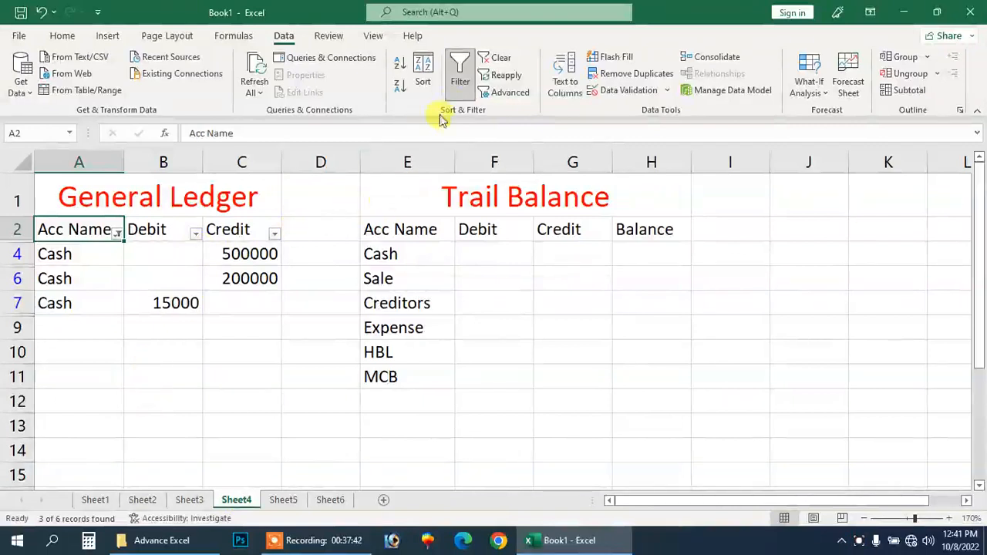
left_click(495, 58)
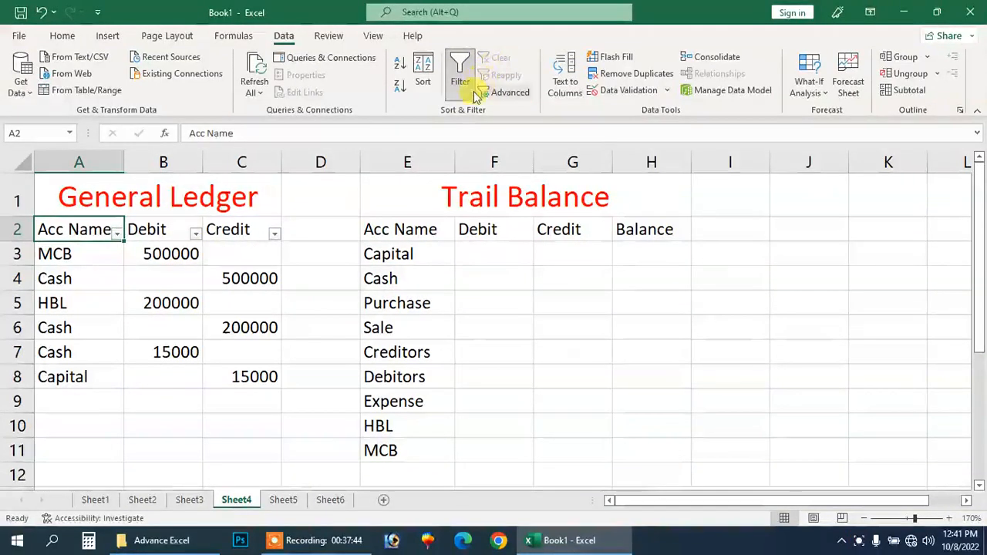
Filter the Acc Name column to show only HBL, and turn filtering off for the General Ledger.
left_click(117, 235)
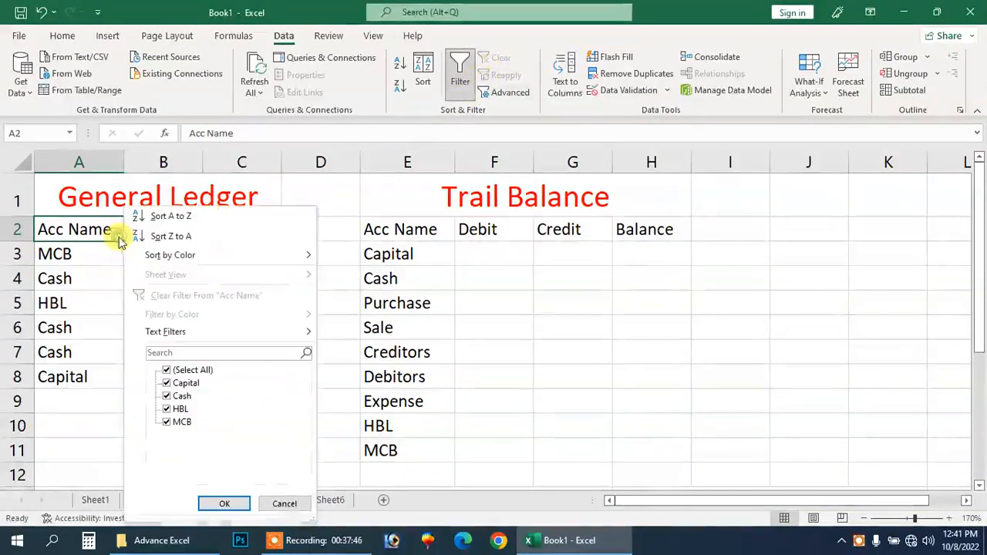
left_click(167, 370)
left_click(168, 408)
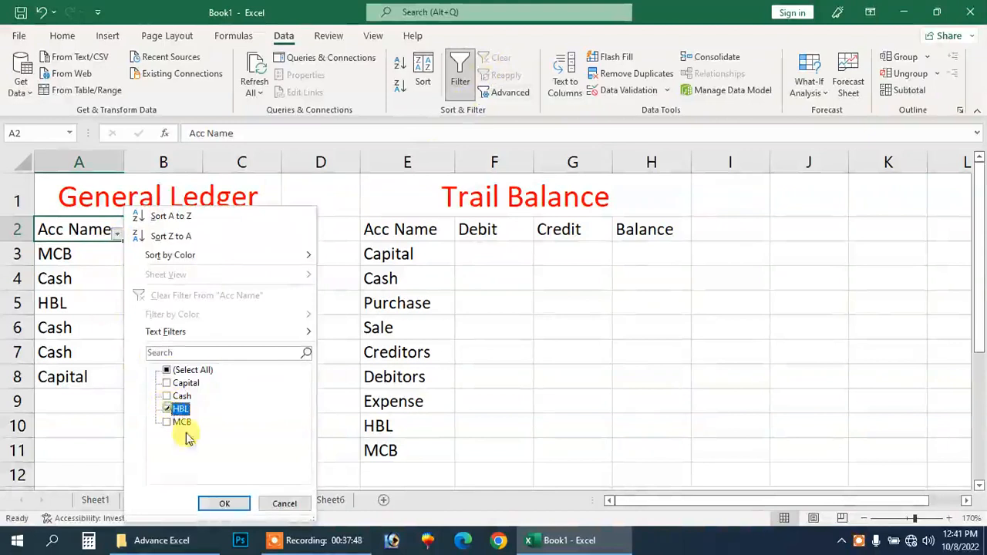
left_click(216, 502)
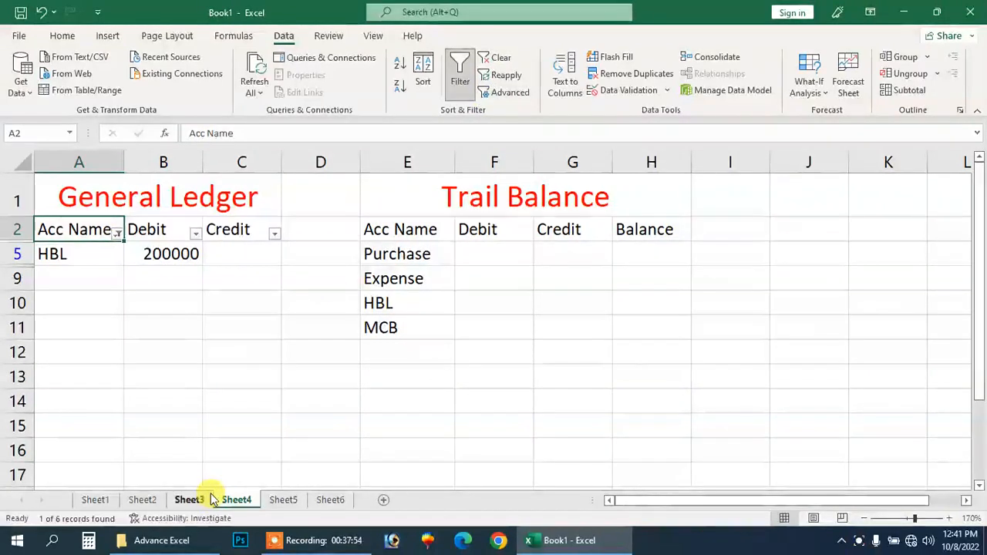
left_click(220, 499)
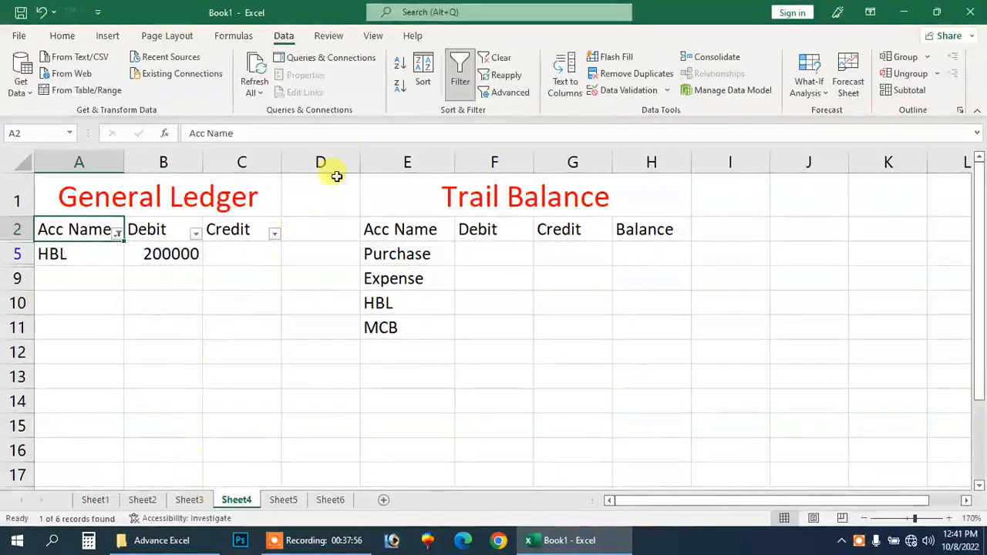
left_click(458, 85)
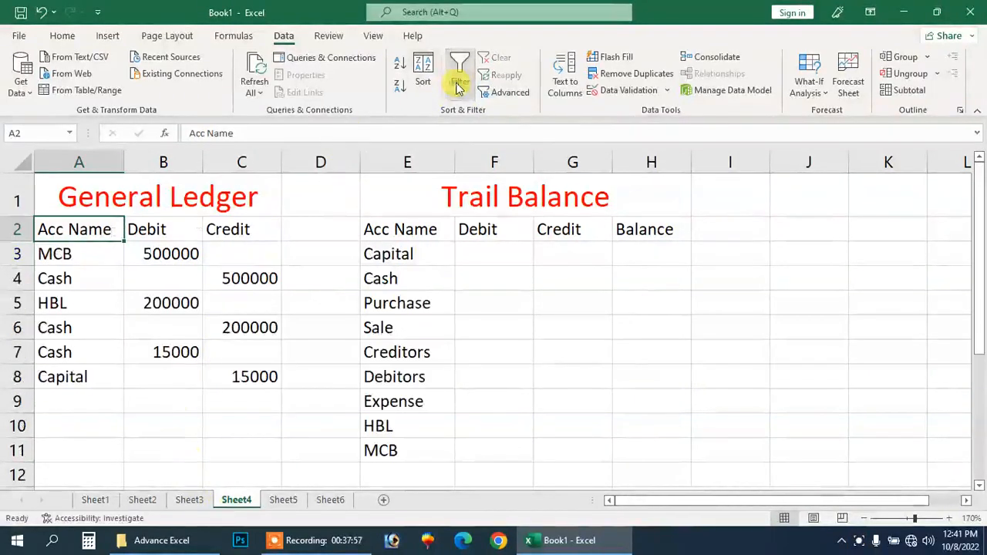
left_click(330, 500)
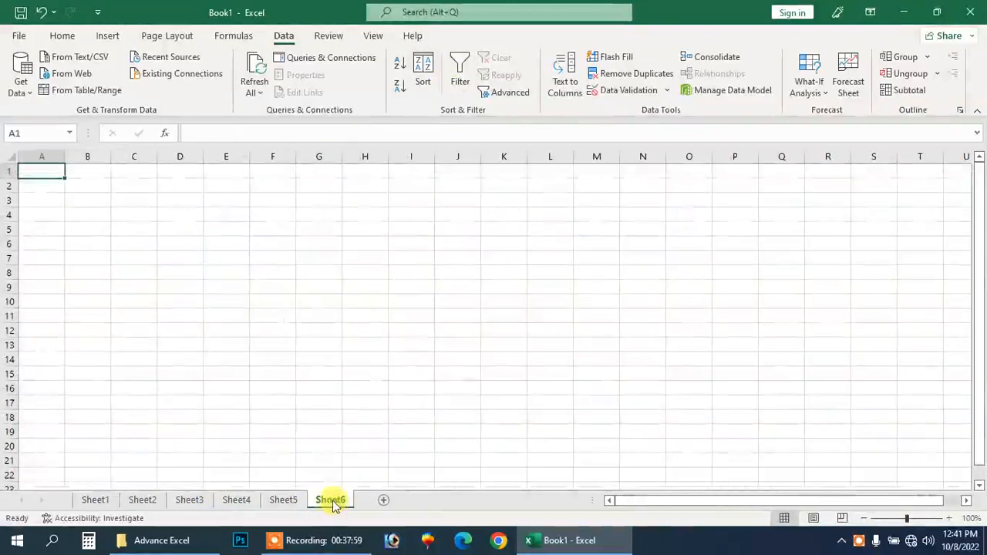
left_click(286, 501)
left_click(330, 501)
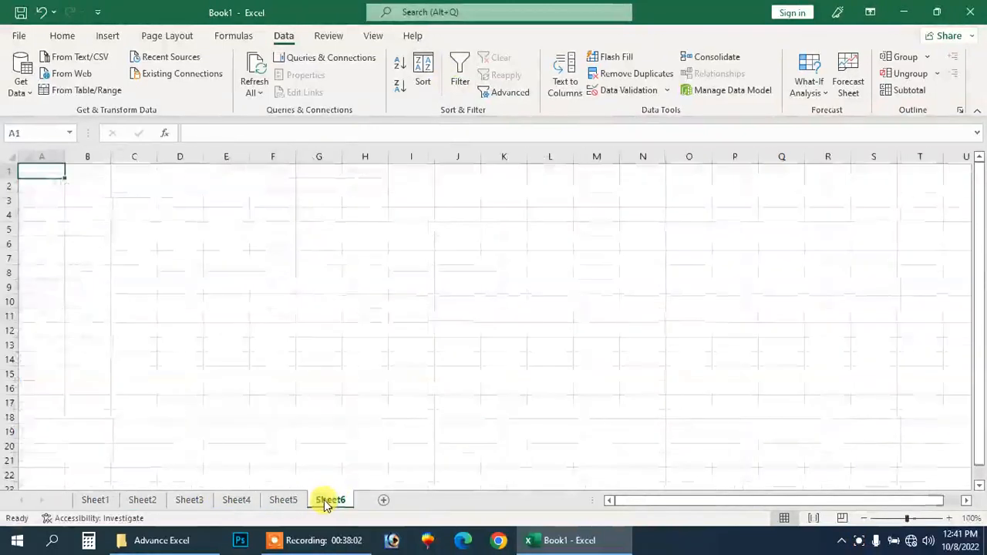
left_click(501, 329)
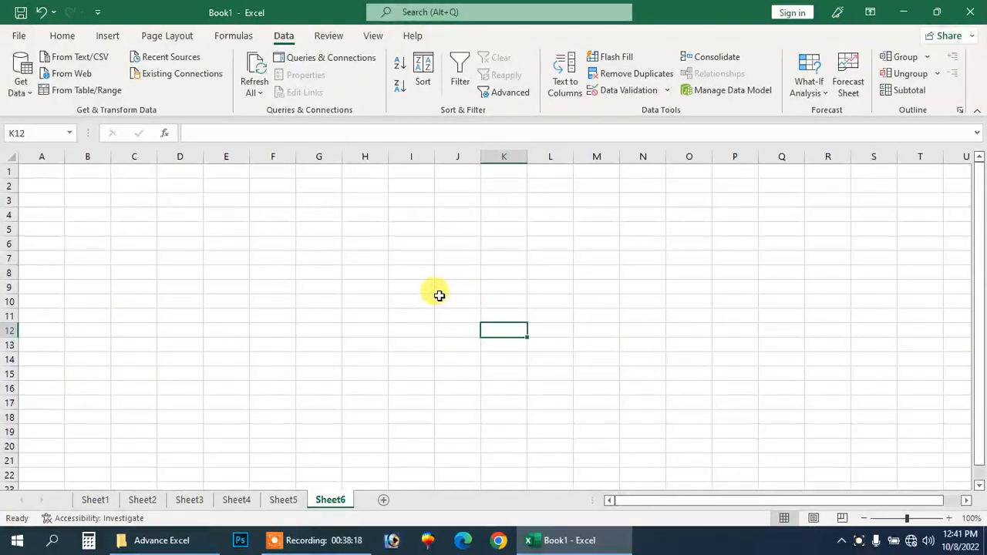
Enter ORACLE in cell F5 of Sheet4, in the Debit column of the Trail Balance table.
left_click(236, 501)
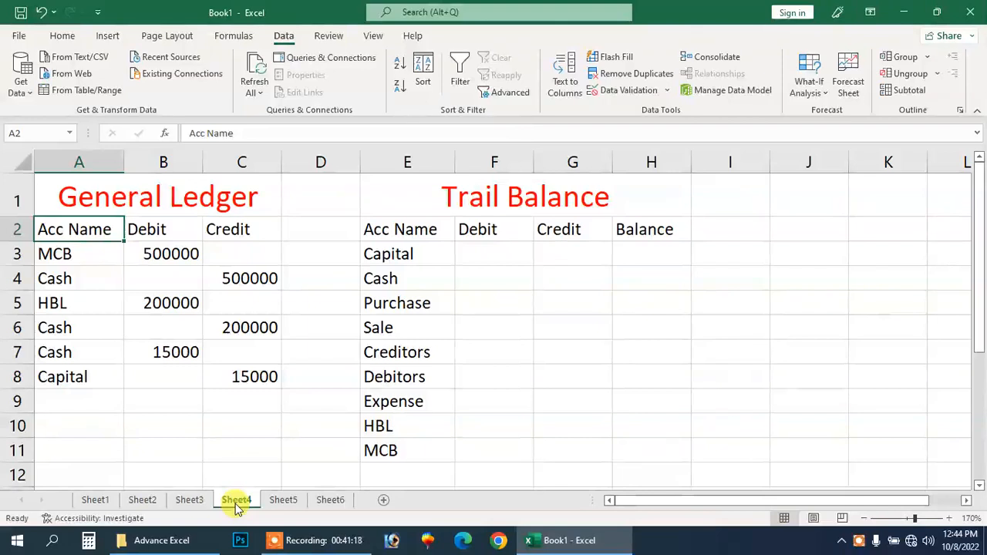
key("Right")
key("Right")
key("Right")
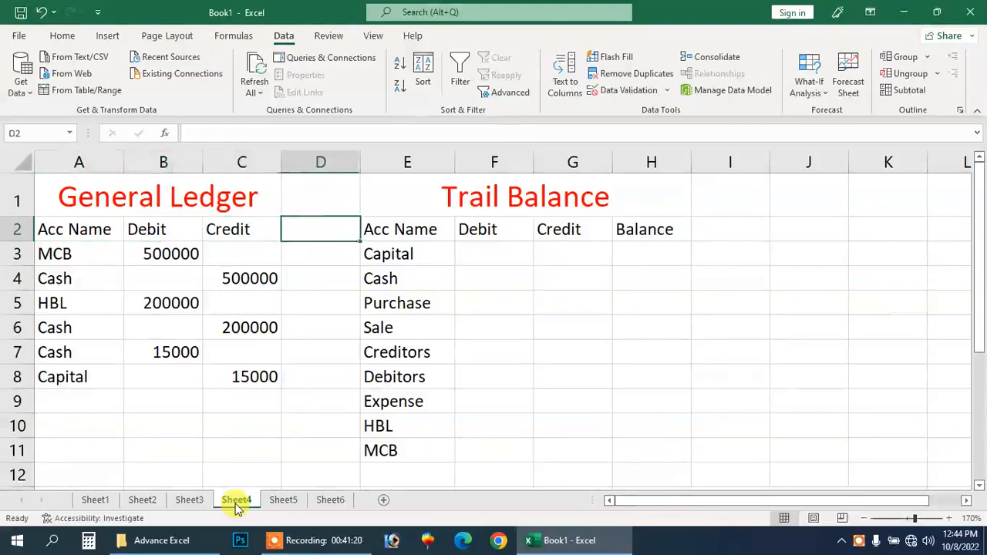
key("Down")
key("Right")
key("Right")
key("Down")
key("Down")
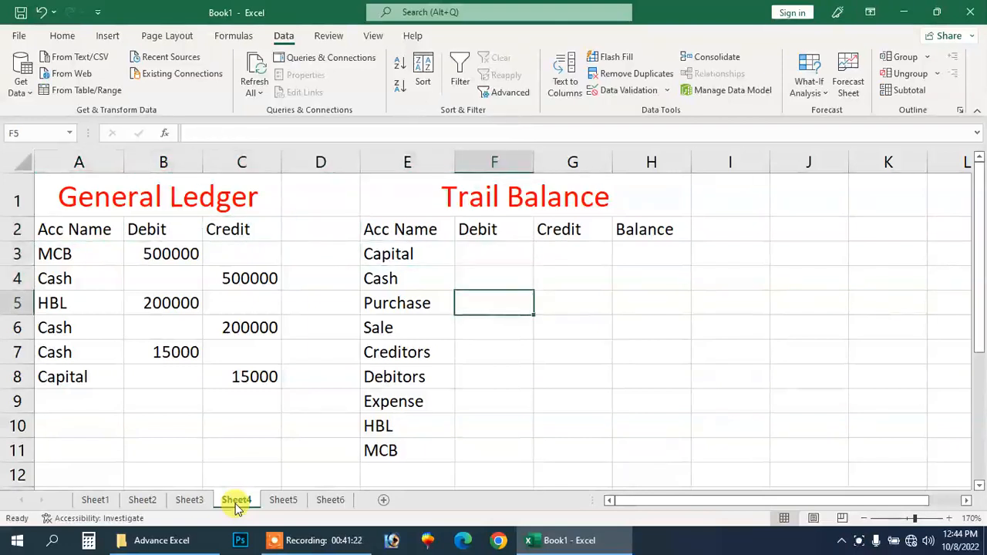
type("ORA")
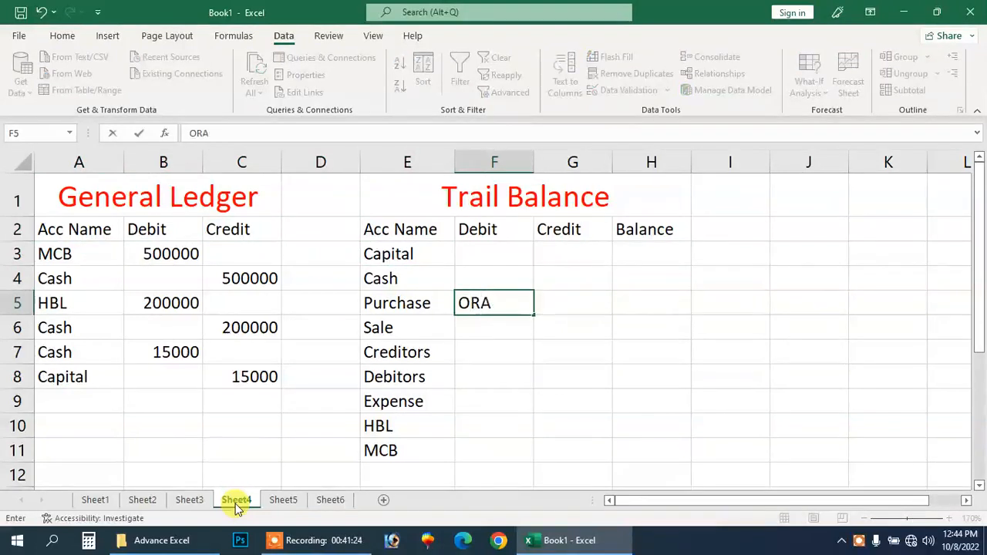
type("CLE")
key("Return")
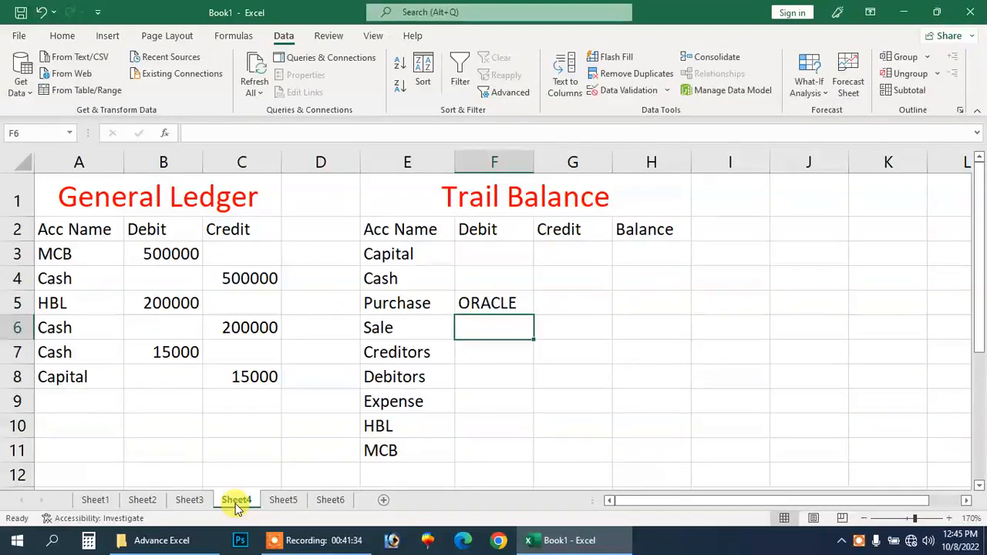
Enter EXCEL in F4 and TALLY in F6 of the Trail Balance's Debit column.
key("Up")
key("Up")
type("EXCEL")
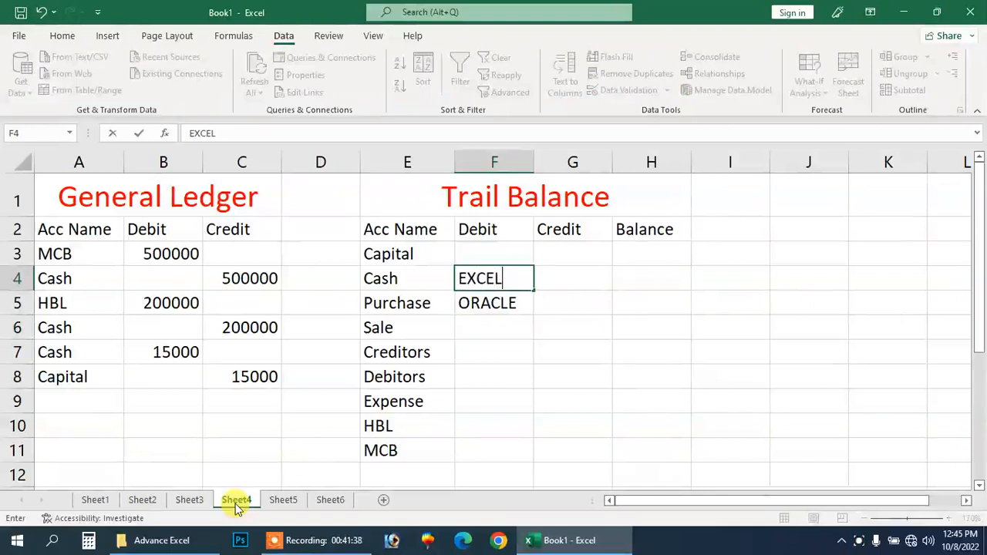
key("Return")
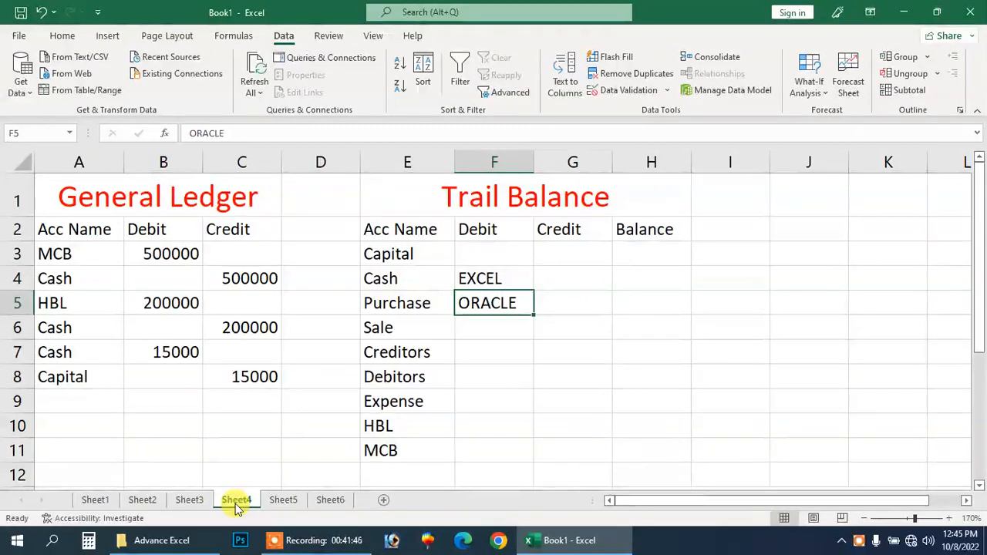
key("Return")
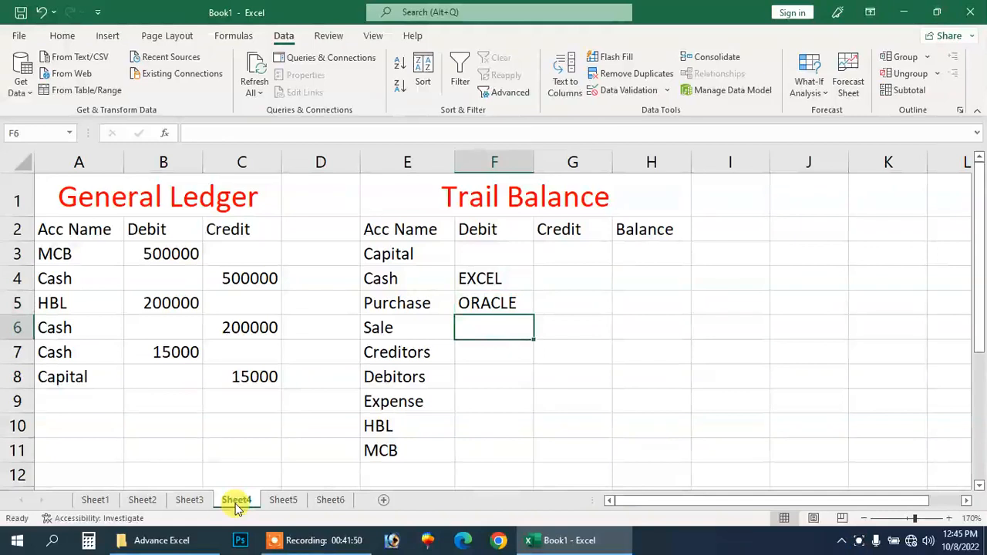
type("T")
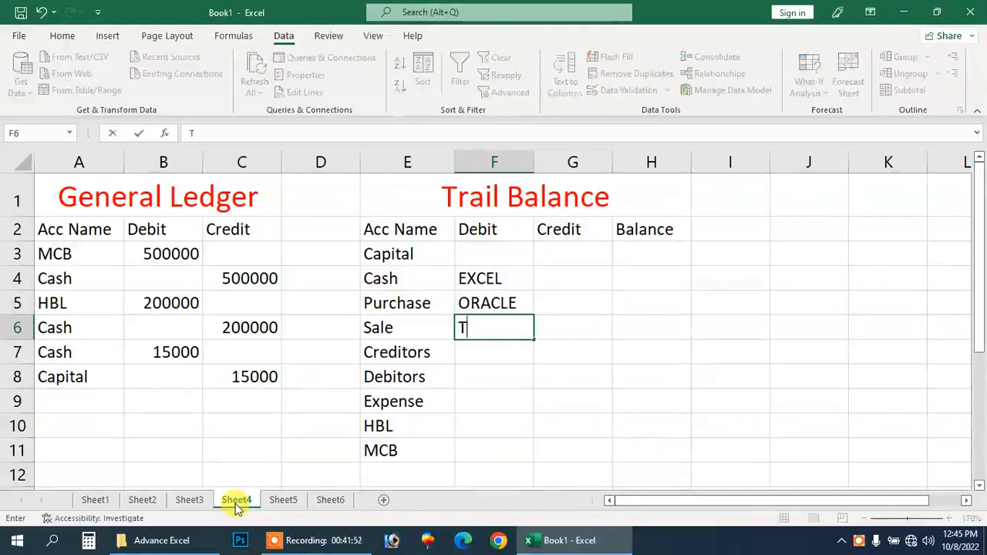
type("ALLY")
key("Tab")
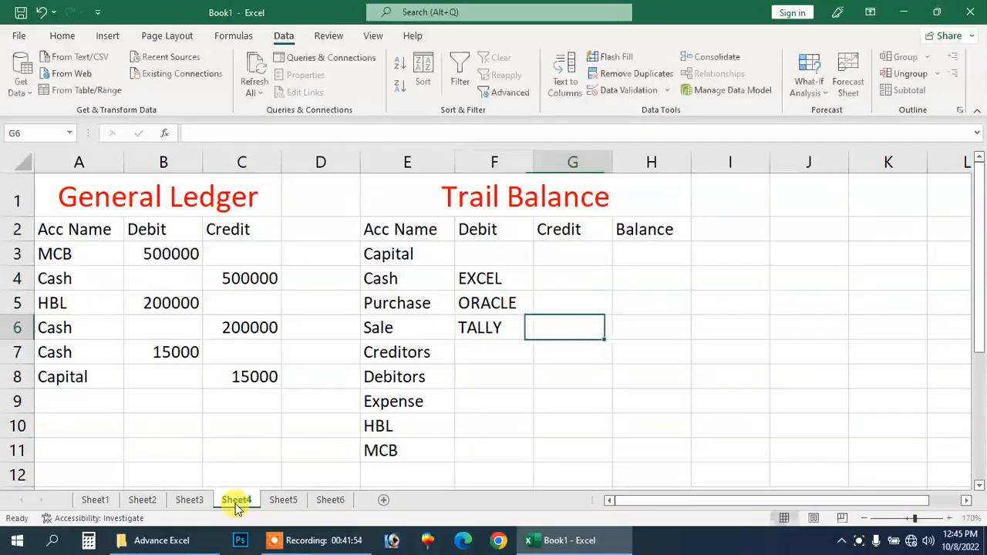
Enter PEACHTREE in cell G6, beside TALLY in the Trail Balance table.
type("P")
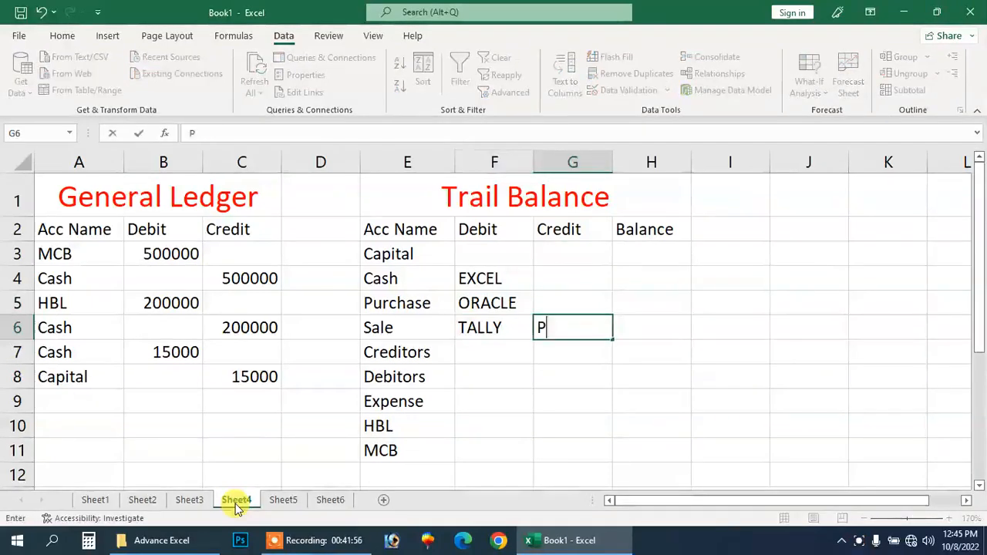
type("EACHTER")
key("BackSpace")
key("BackSpace")
type("REE")
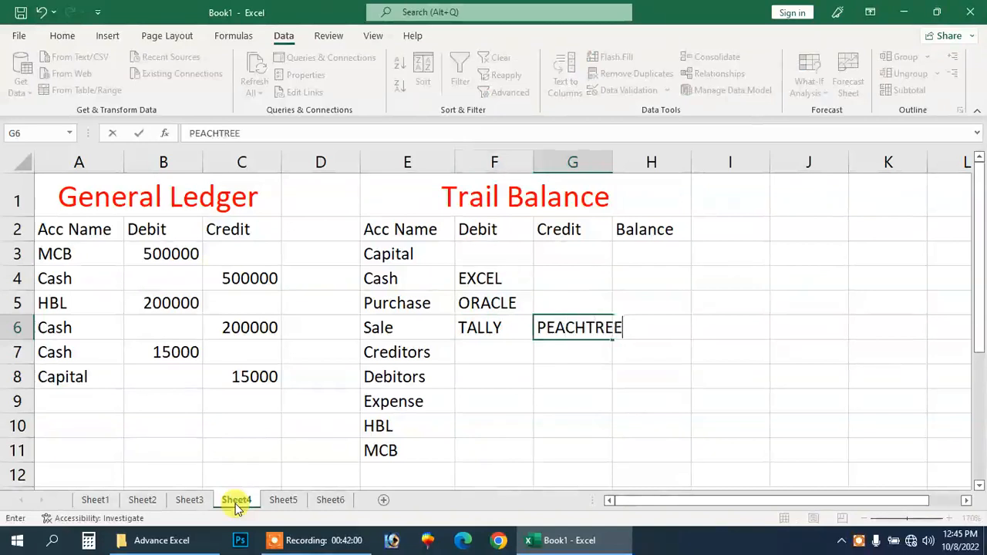
key("Tab")
Enter QUICKBOOK in cell I6, in the same row as TALLY and PEACHTREE.
key("Tab")
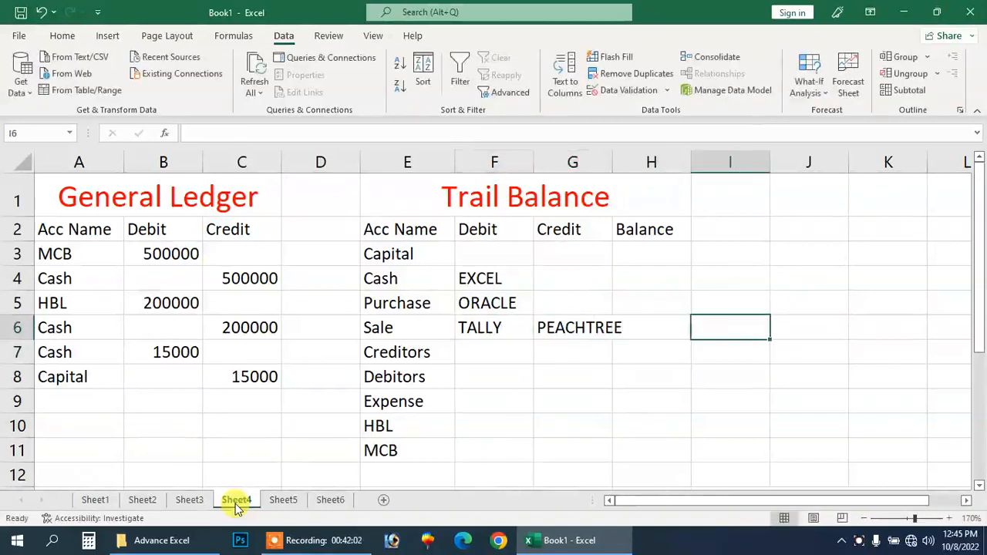
type("QUICK")
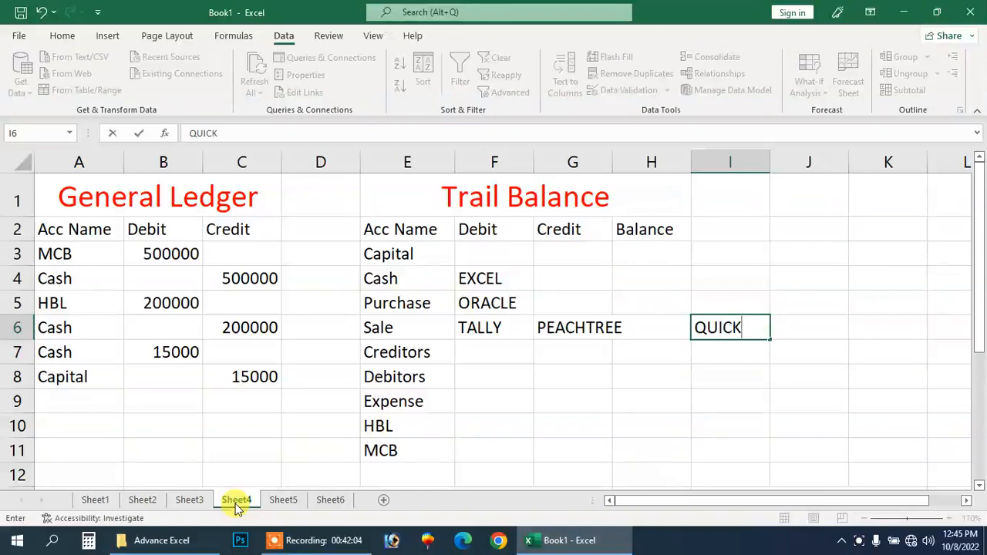
type("BOOK")
key("Return")
Enter INDIAN in cell F7, directly below TALLY, as that program's origin.
key("Left")
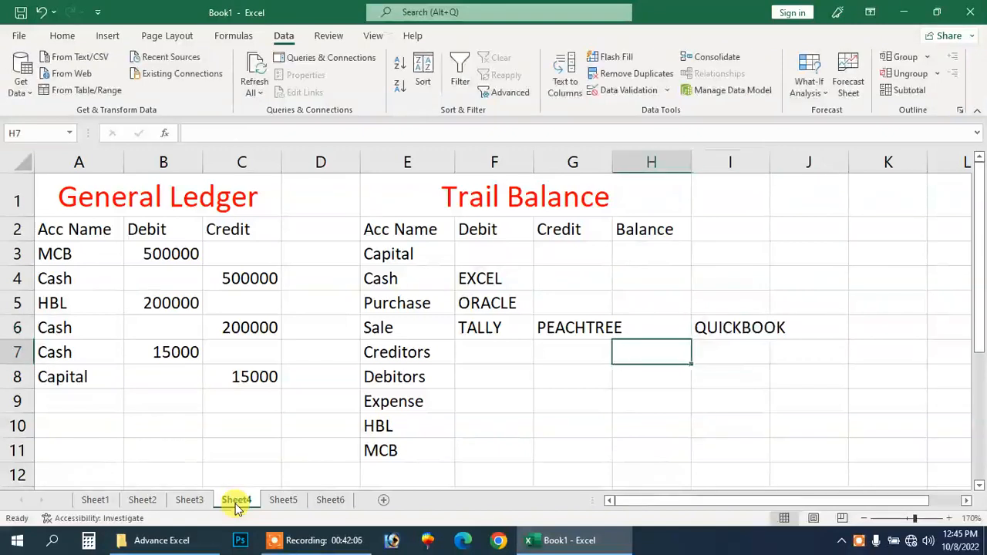
key("Up")
key("Left")
key("Left")
key("Down")
type("INDIAN")
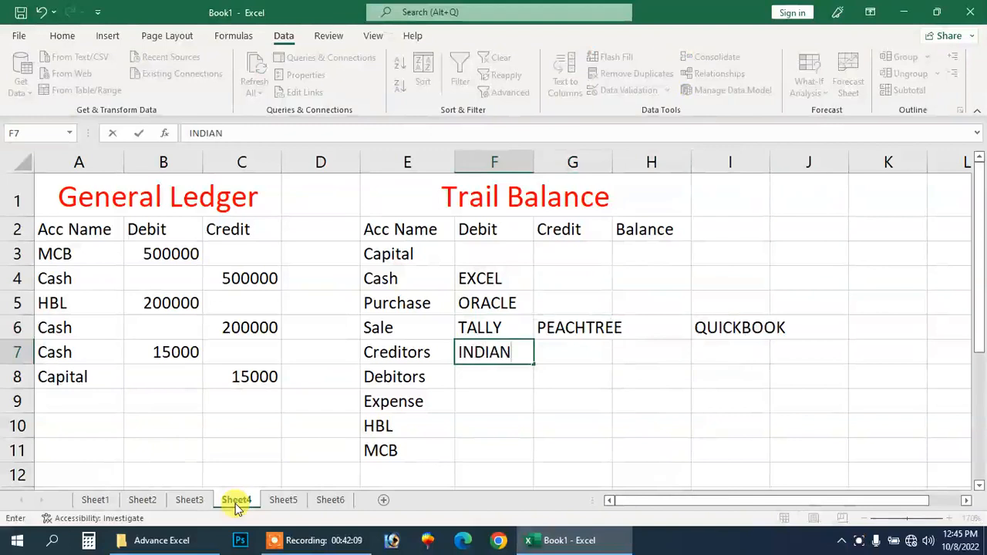
key("Return")
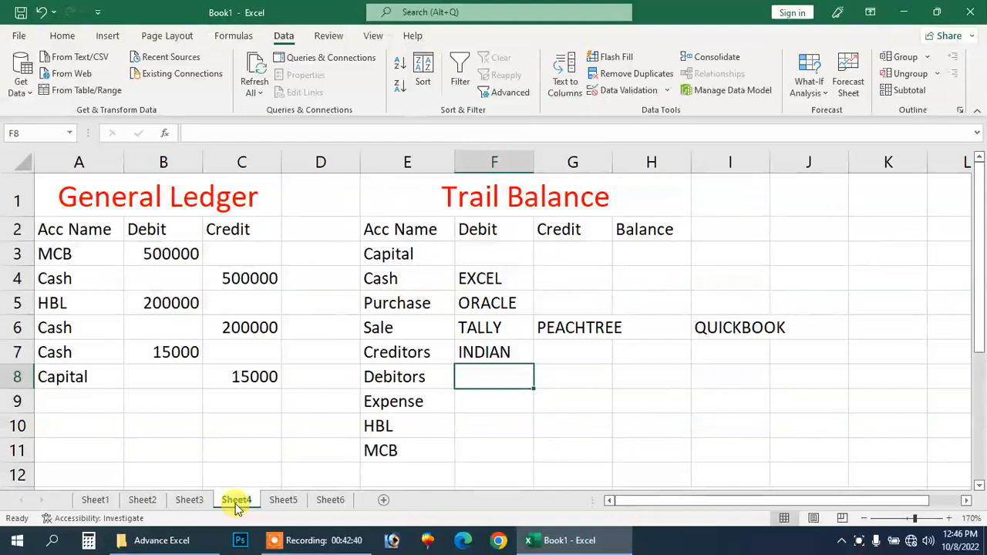
Enter USA in cell G7, directly below PEACHTREE.
key("Up")
key("Up")
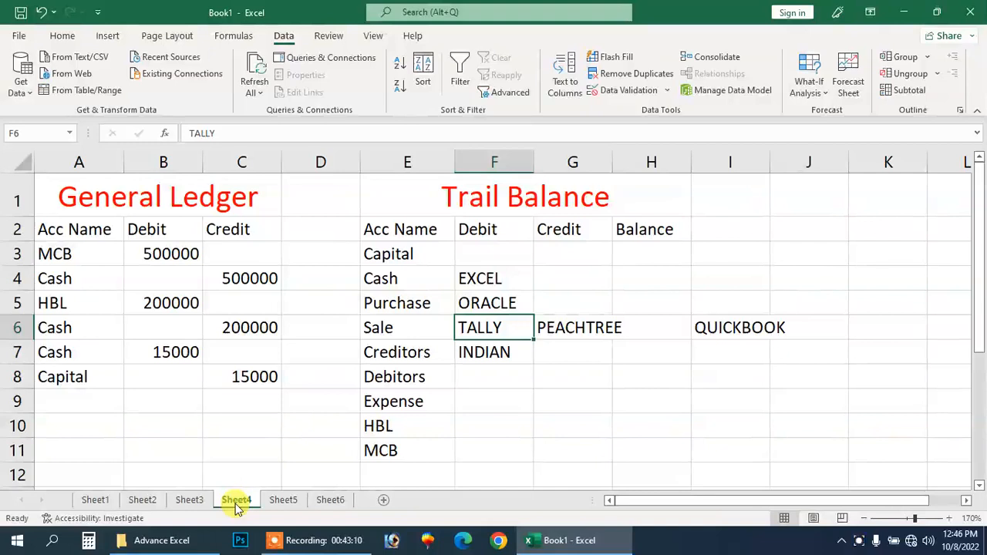
key("Right")
key("Down")
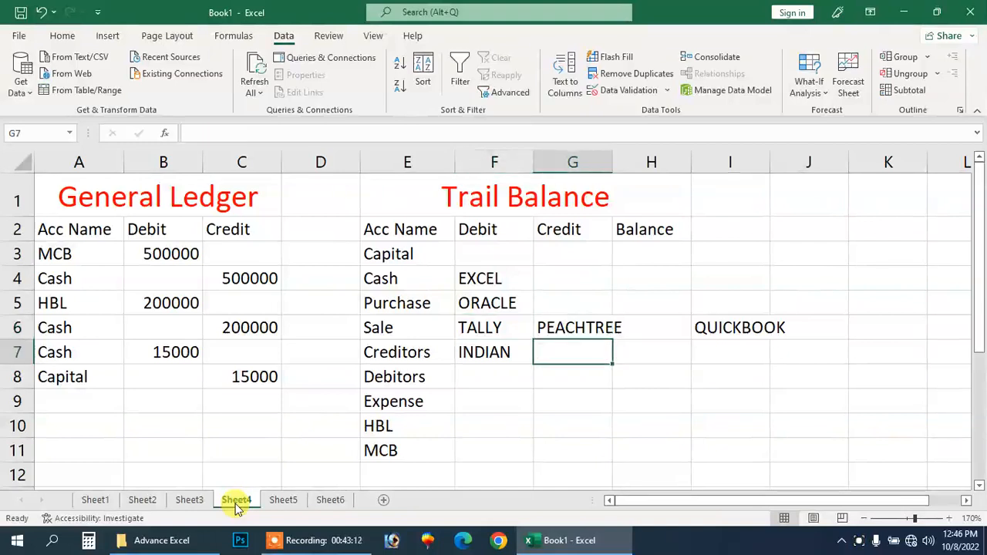
type("USA")
key("Return")
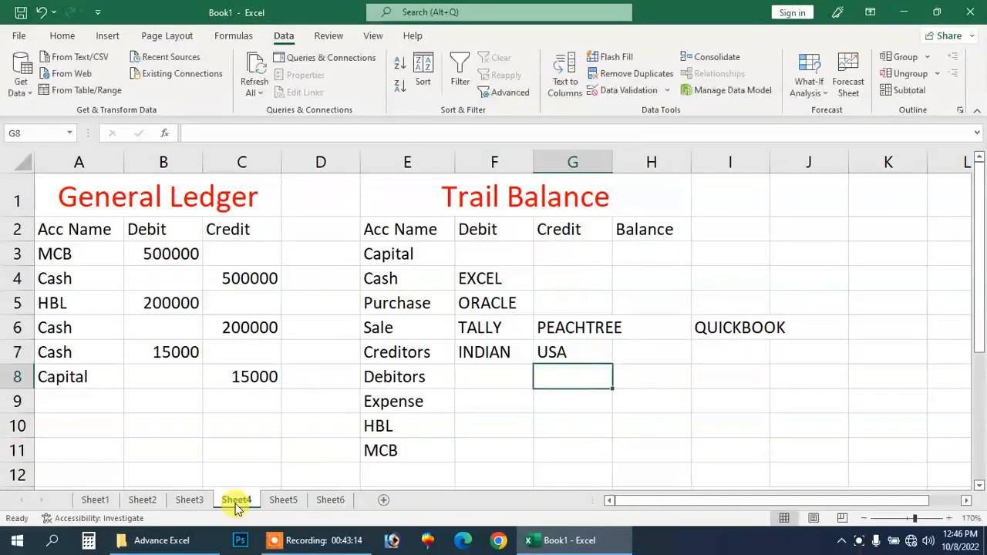
Enter CANDIAN in cell I7, directly below QUICKBOOK.
key("Right")
key("Right")
key("Up")
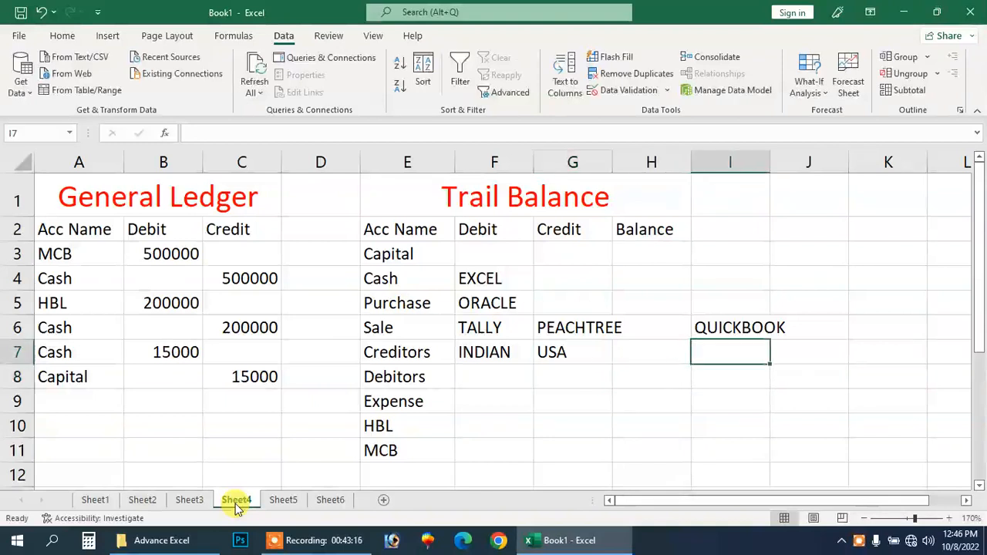
type("CANDIAN")
key("Return")
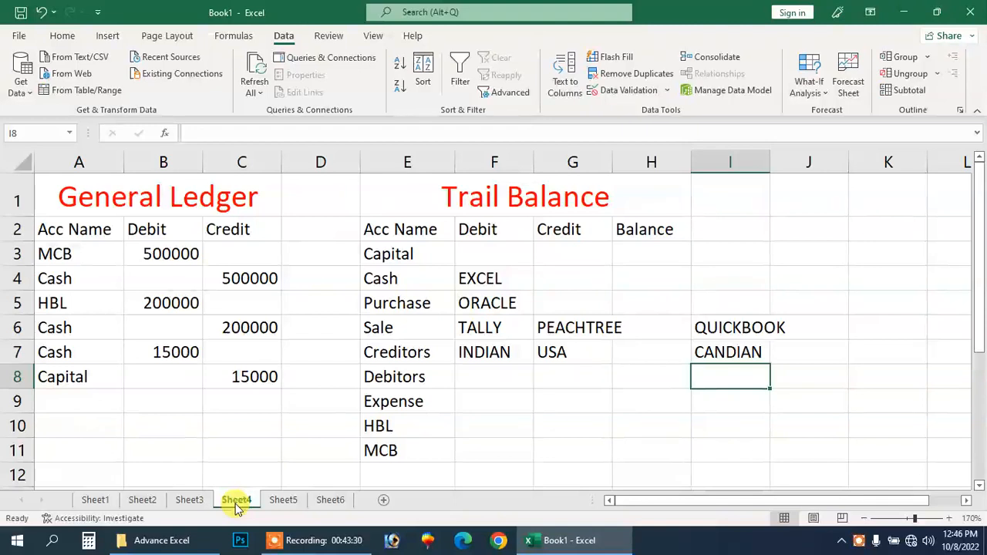
Review the accounting program names and their countries of origin in rows 5 to 7 of columns F to I.
key("Up")
key("Left")
key("Left")
key("Up")
key("Up")
key("Left")
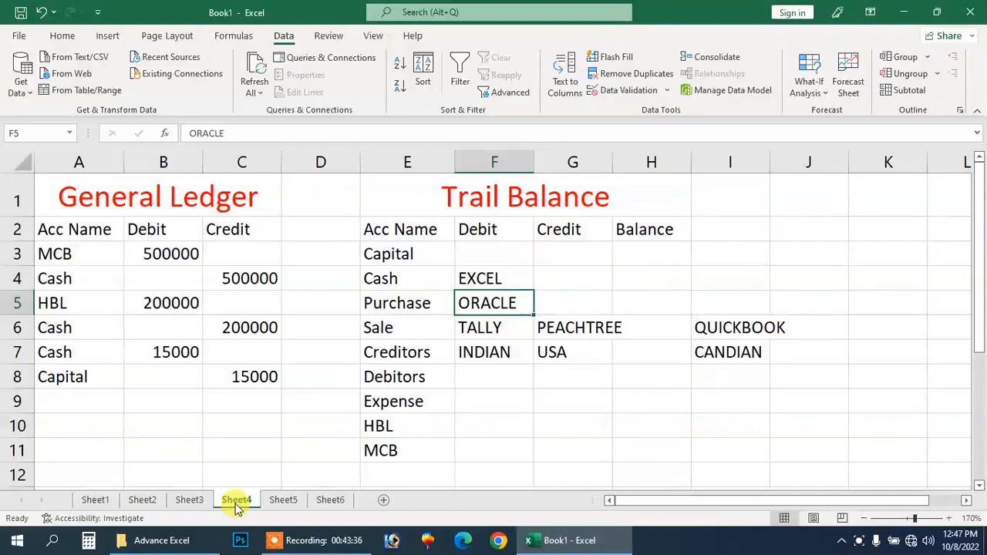
key("Down")
key("Down")
key("Up")
key("Right")
key("Right")
key("Right")
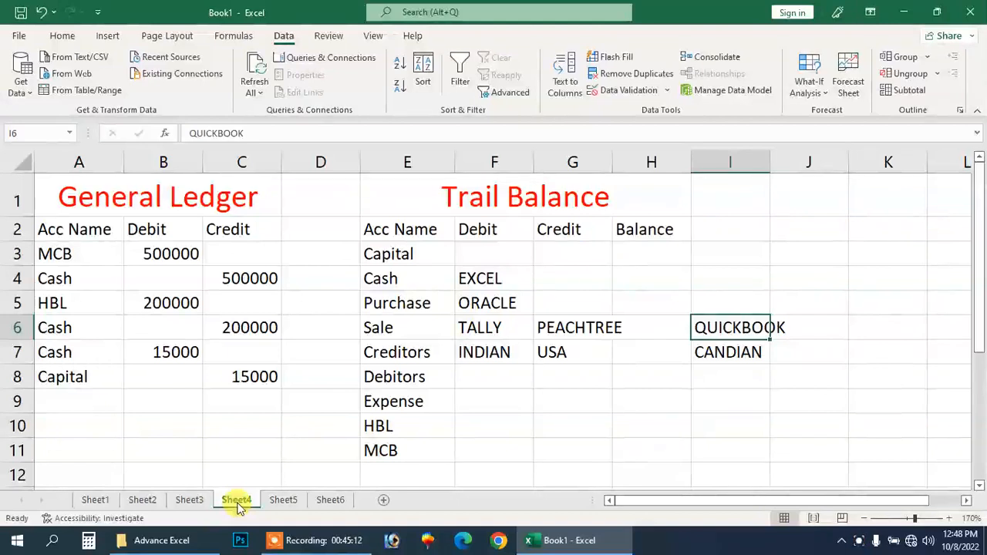
key("Left")
key("Left")
key("Down")
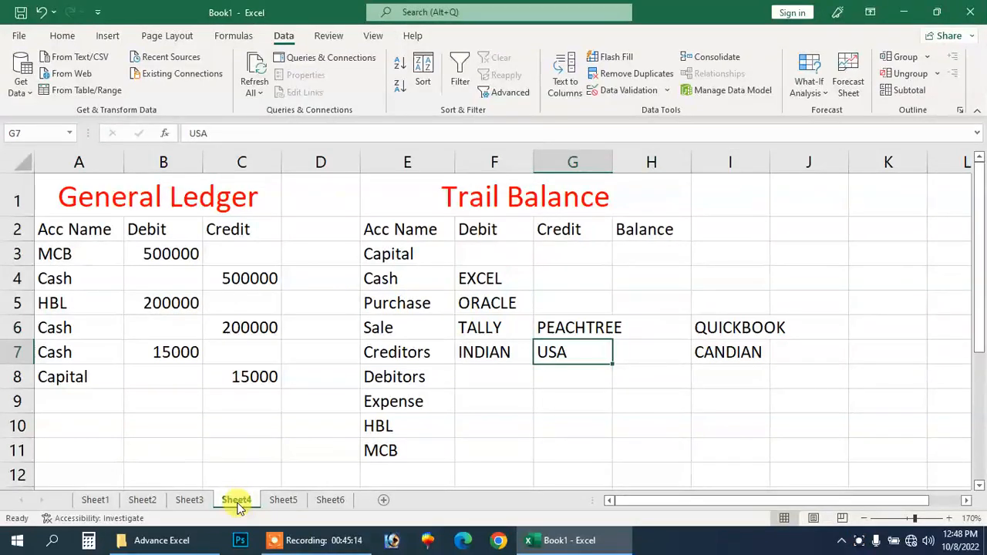